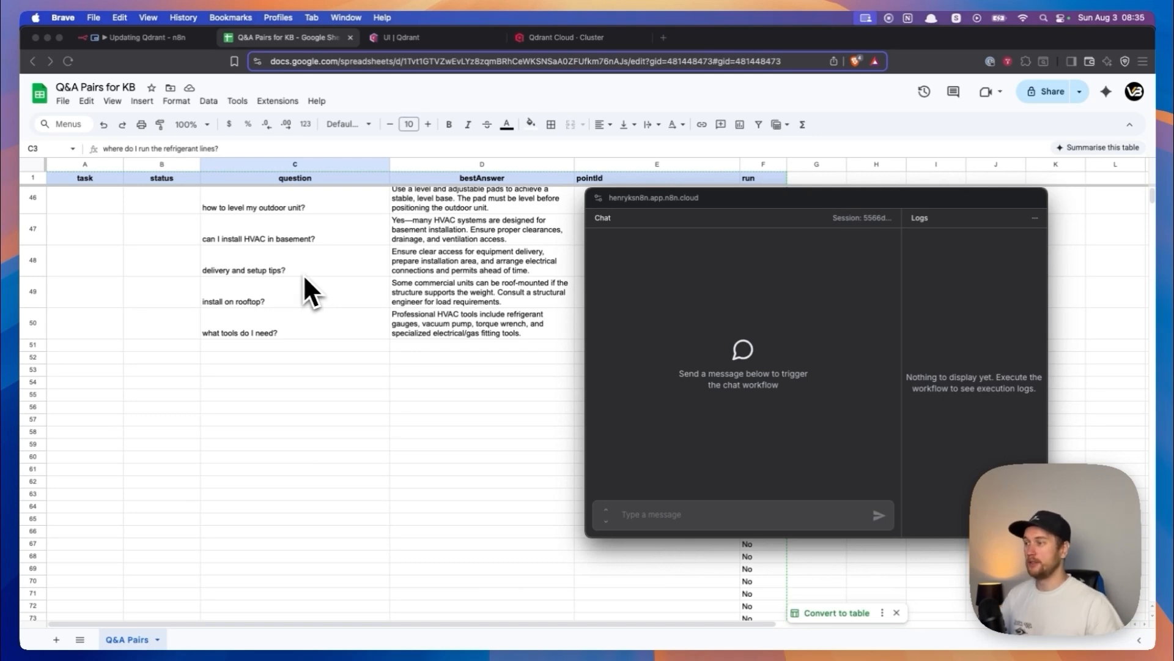
- Examine the question "can I install HVAC in basement?" in row 47 and its matching best answer
left_click(306, 238)
left_click(306, 238)
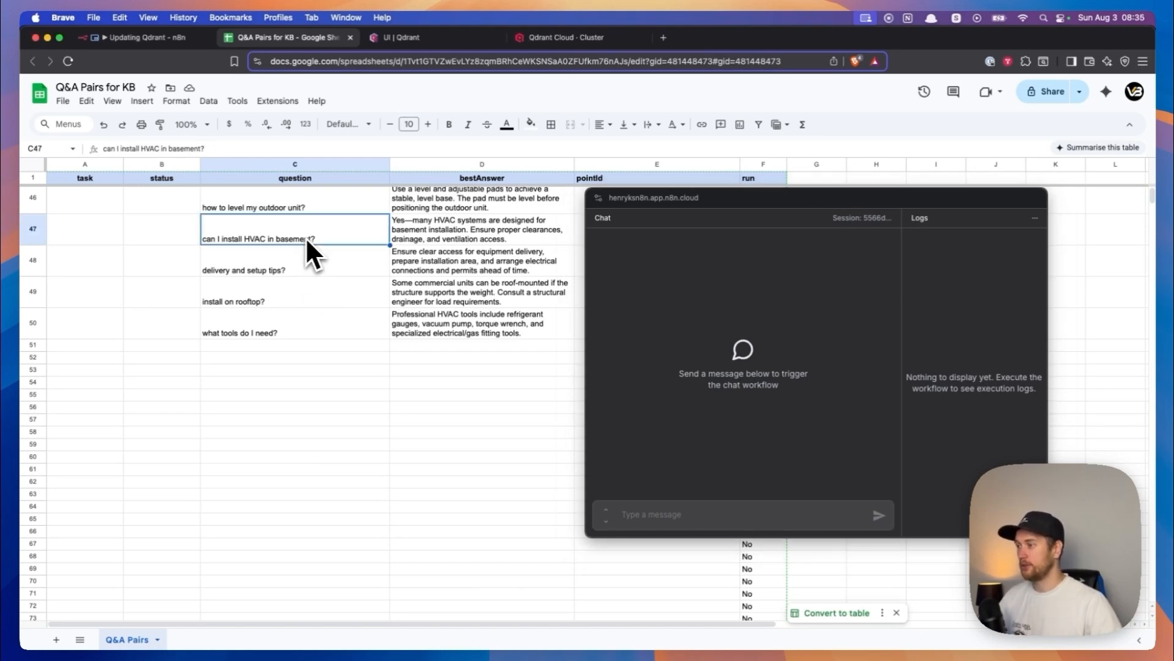
left_click(418, 237)
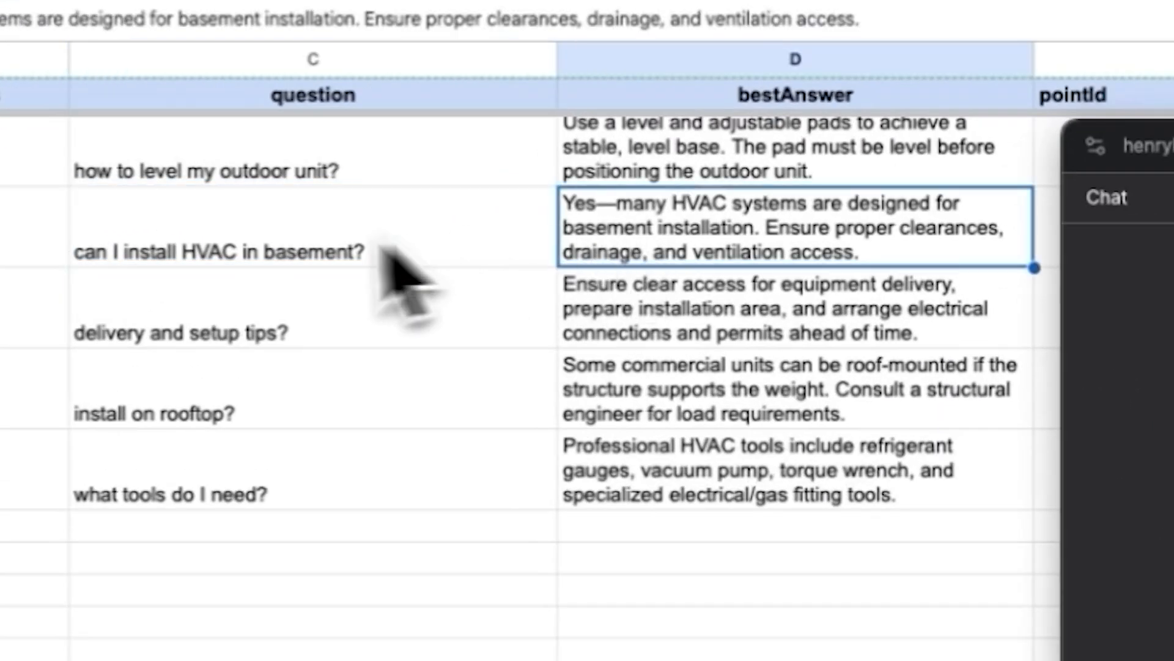
left_click(270, 250)
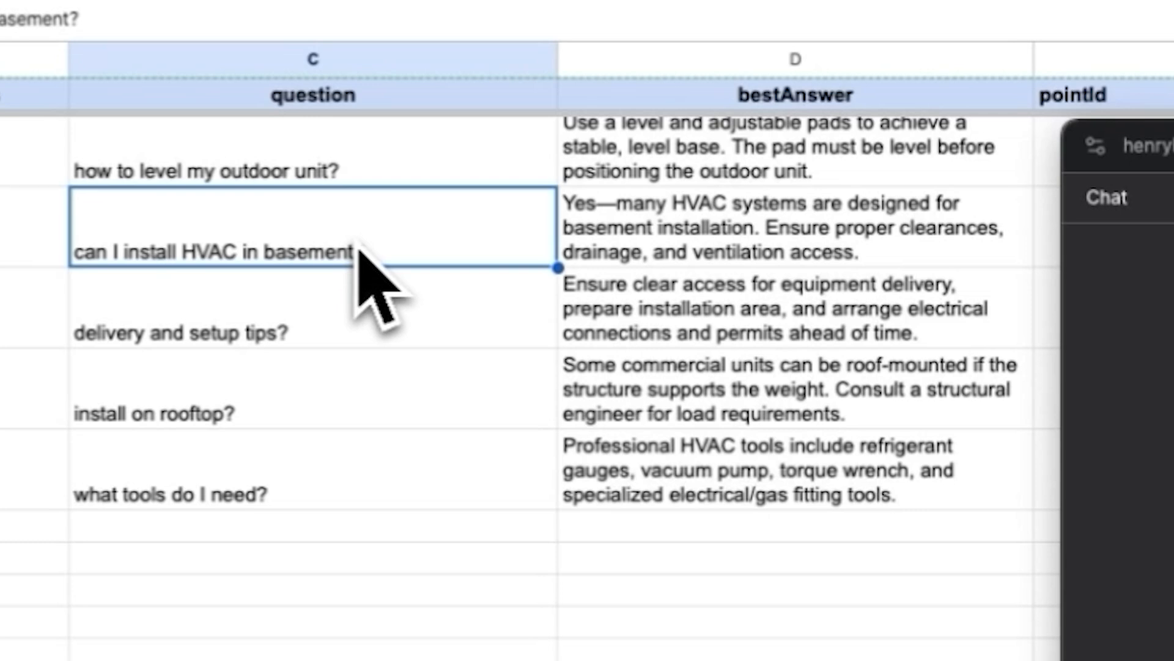
left_click(624, 245)
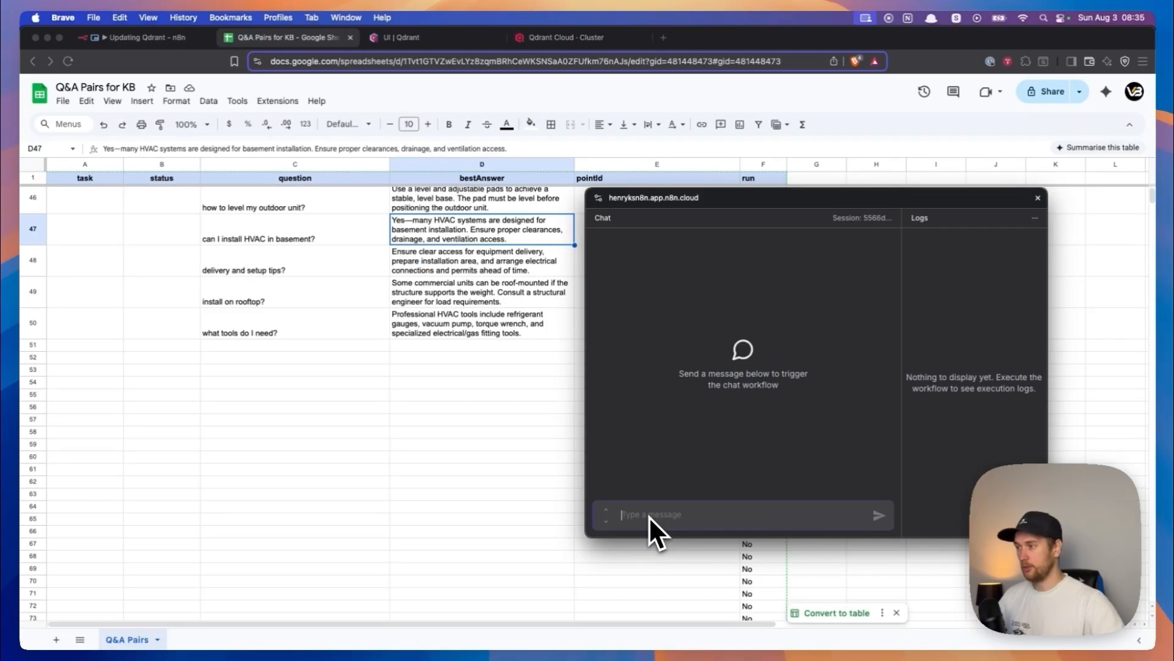
- Copy the question "can I install HVAC in basement?" from C47 and send it to the n8n chat
left_click(336, 230)
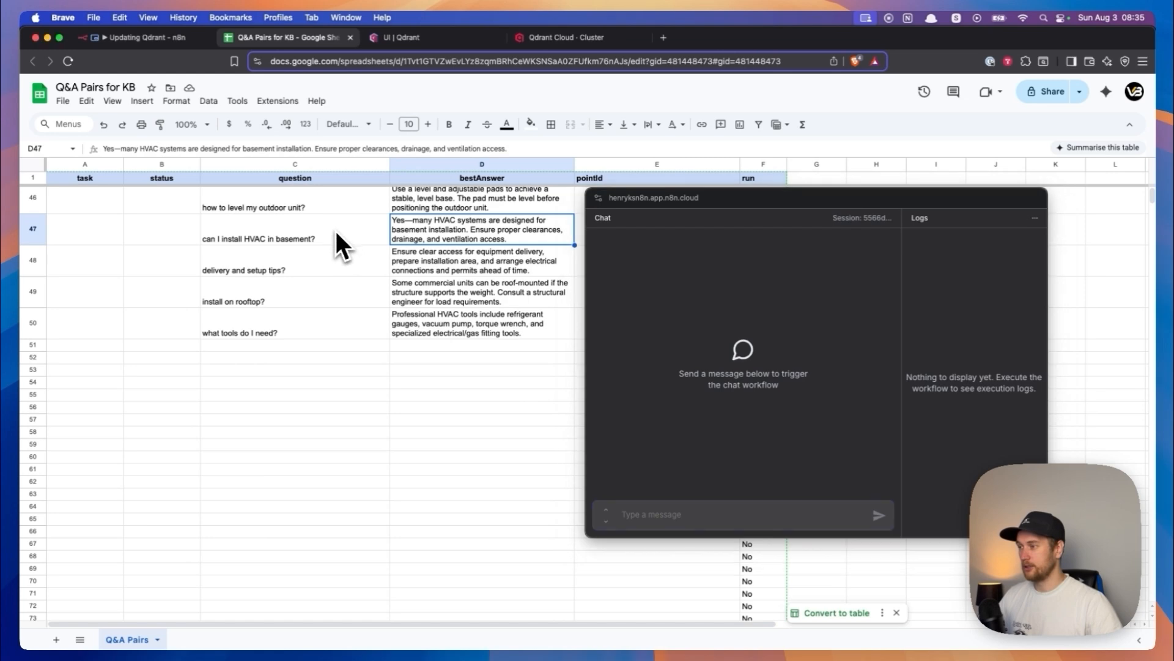
key("super+c")
left_click(721, 503)
key("super+v")
key("Return")
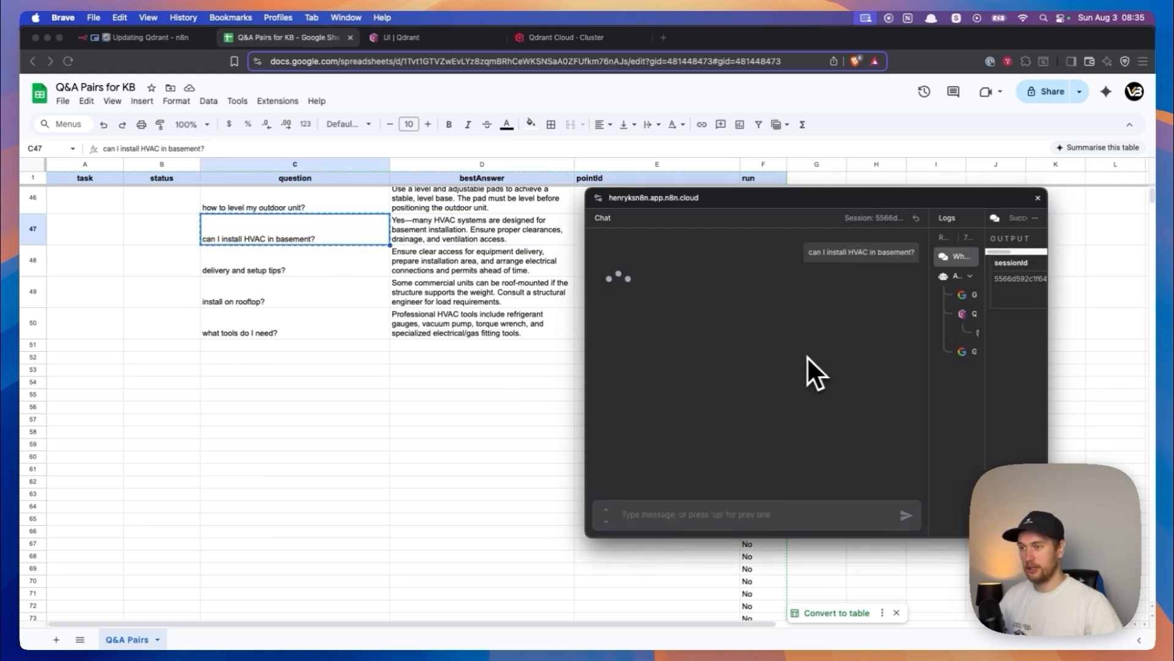
- Read the chat's reply and compare it with the question and best answer stored in row 47
left_click_drag(600, 279, 783, 305)
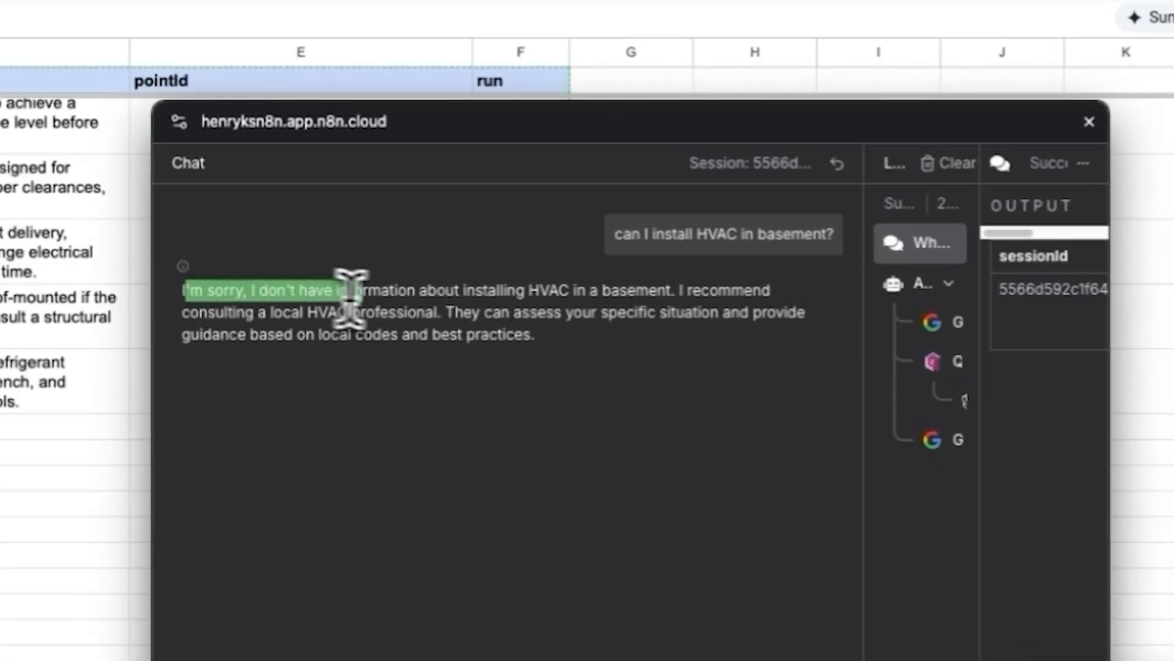
left_click(571, 367)
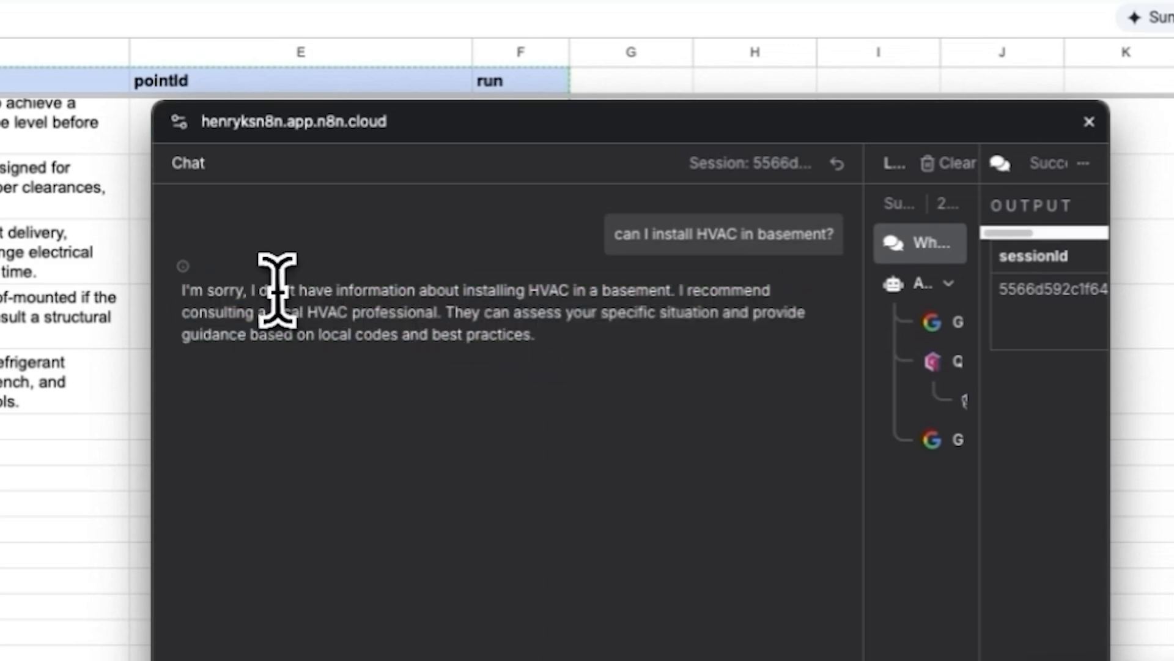
left_click_drag(269, 290, 570, 334)
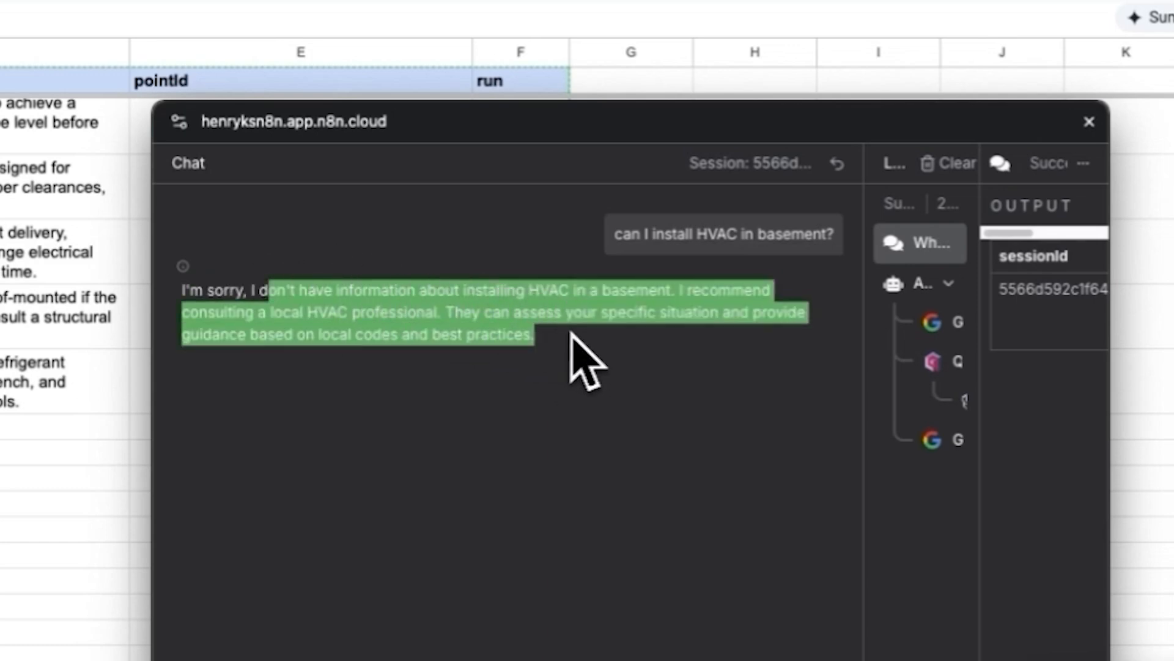
left_click(570, 333)
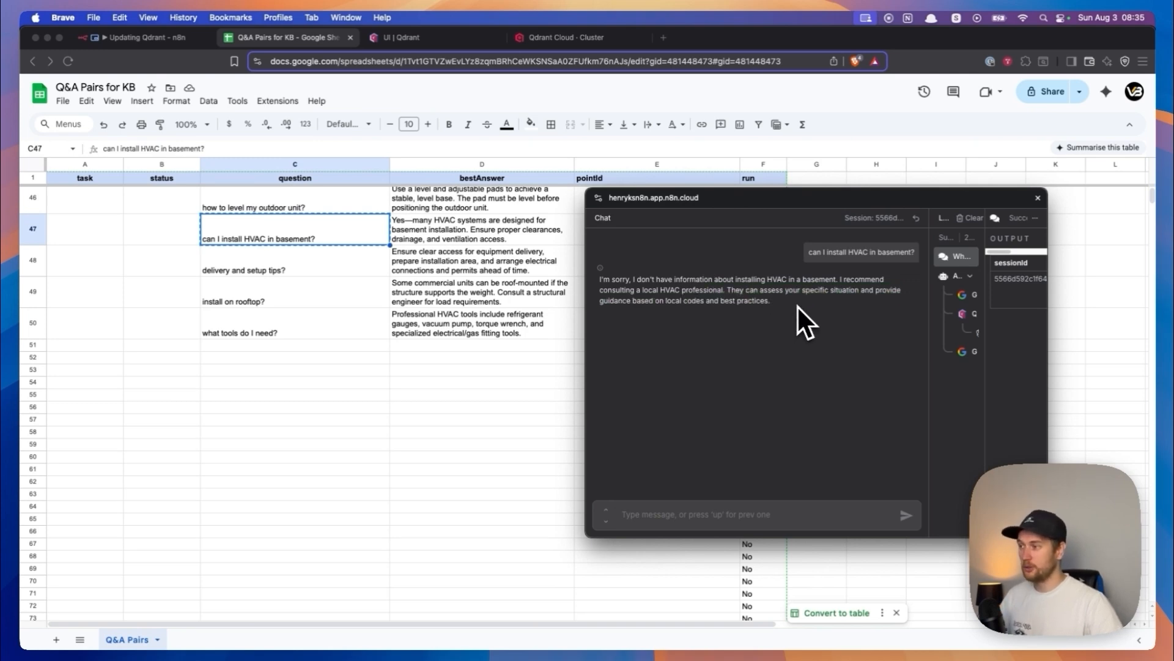
left_click(450, 235)
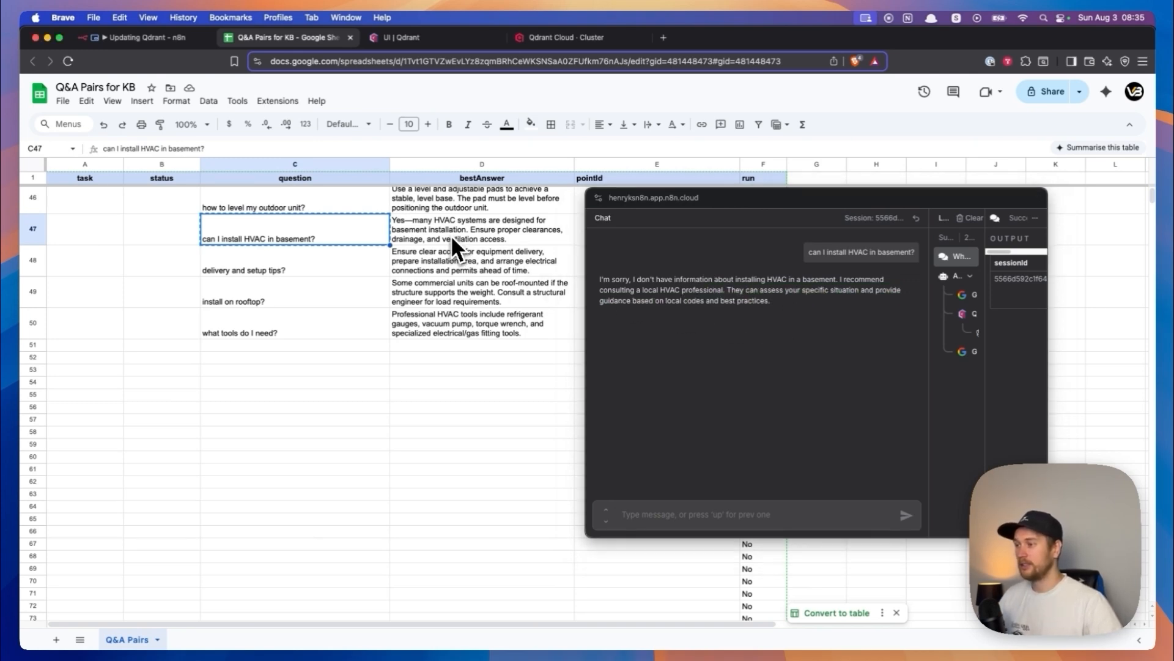
left_click(456, 240)
left_click(470, 270)
left_click(405, 237)
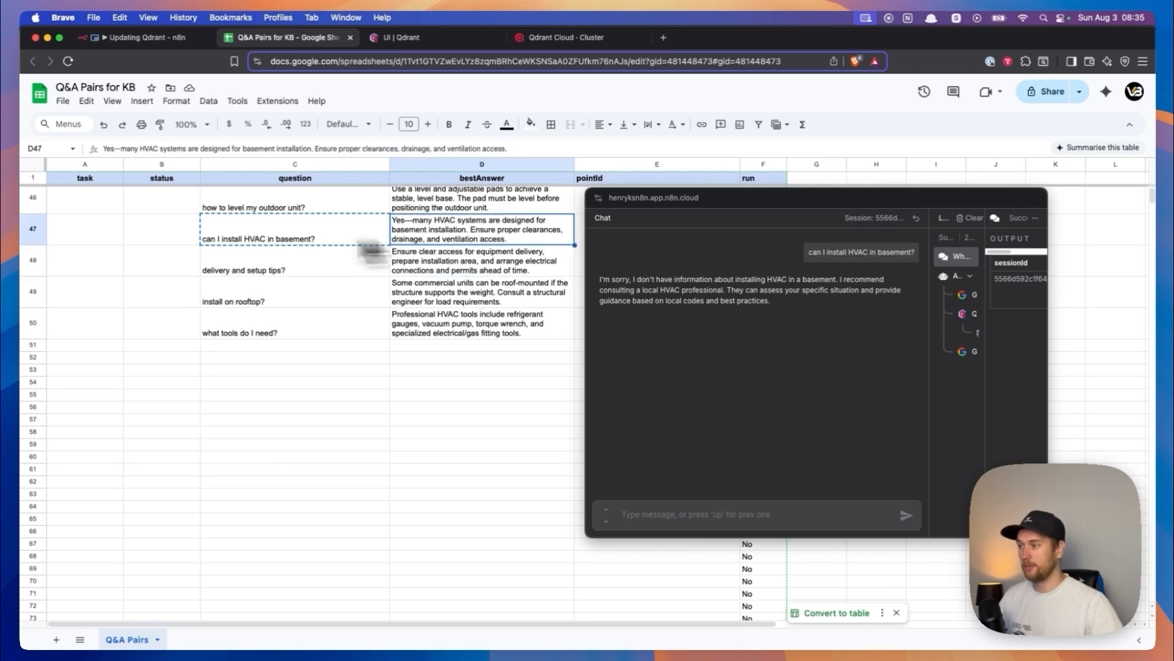
left_click(287, 236)
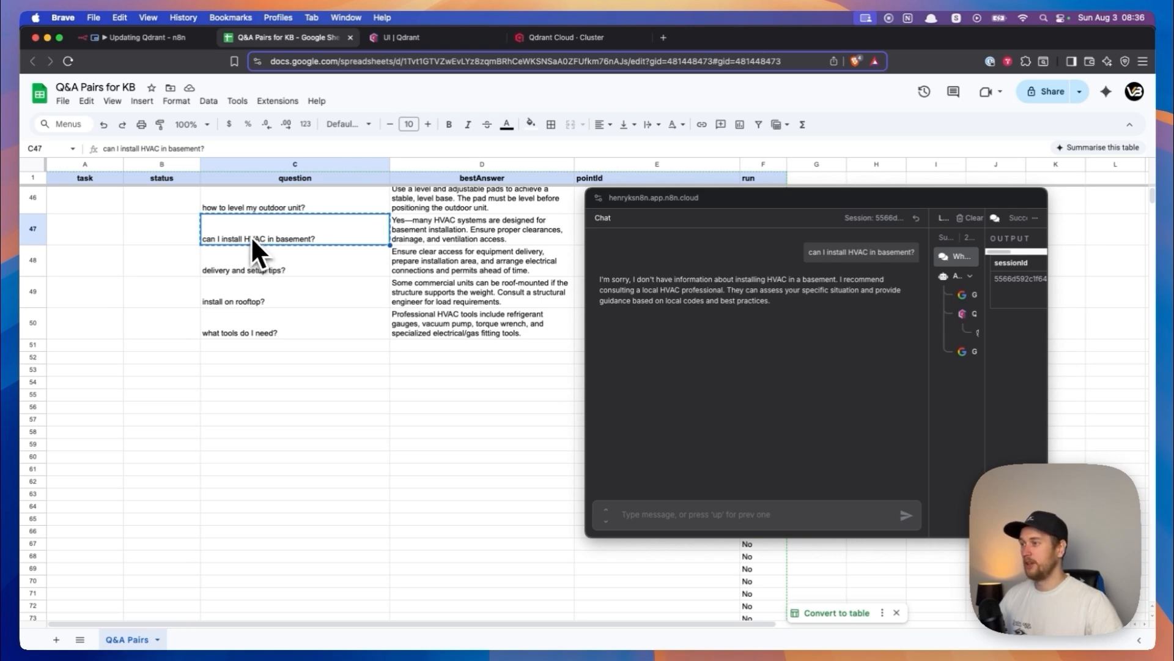
- Switch to the Updating Qdrant workflow in n8n and close the pop-out chat window
key("ctrl+shift+Tab")
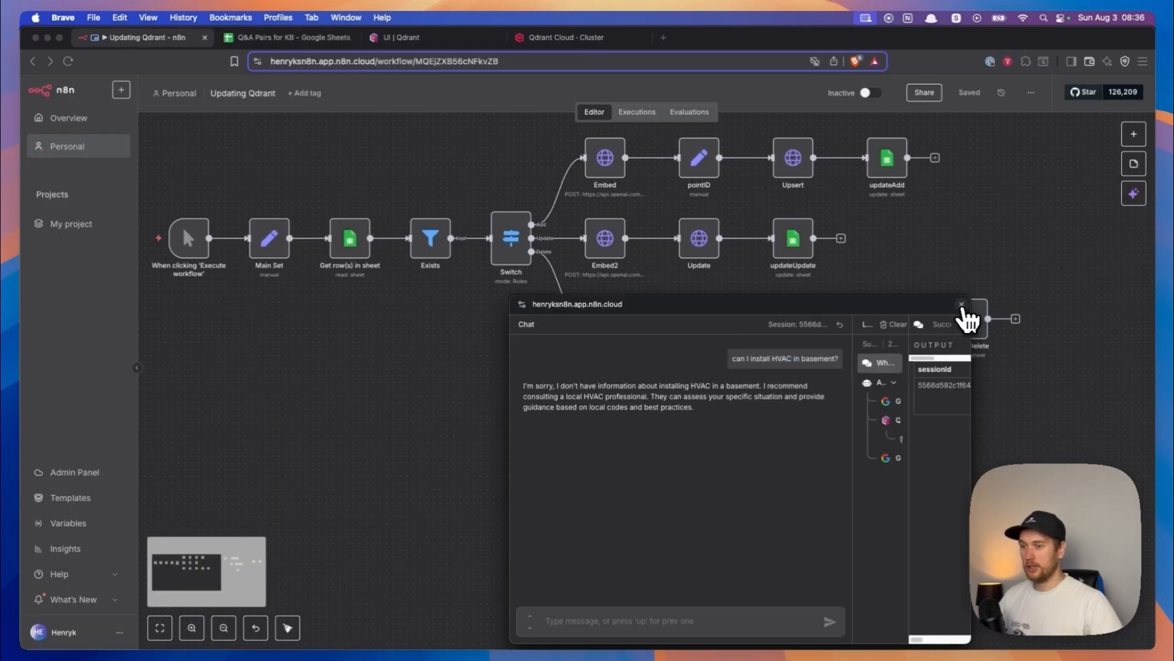
left_click(961, 304)
left_click_drag(524, 309, 455, 396)
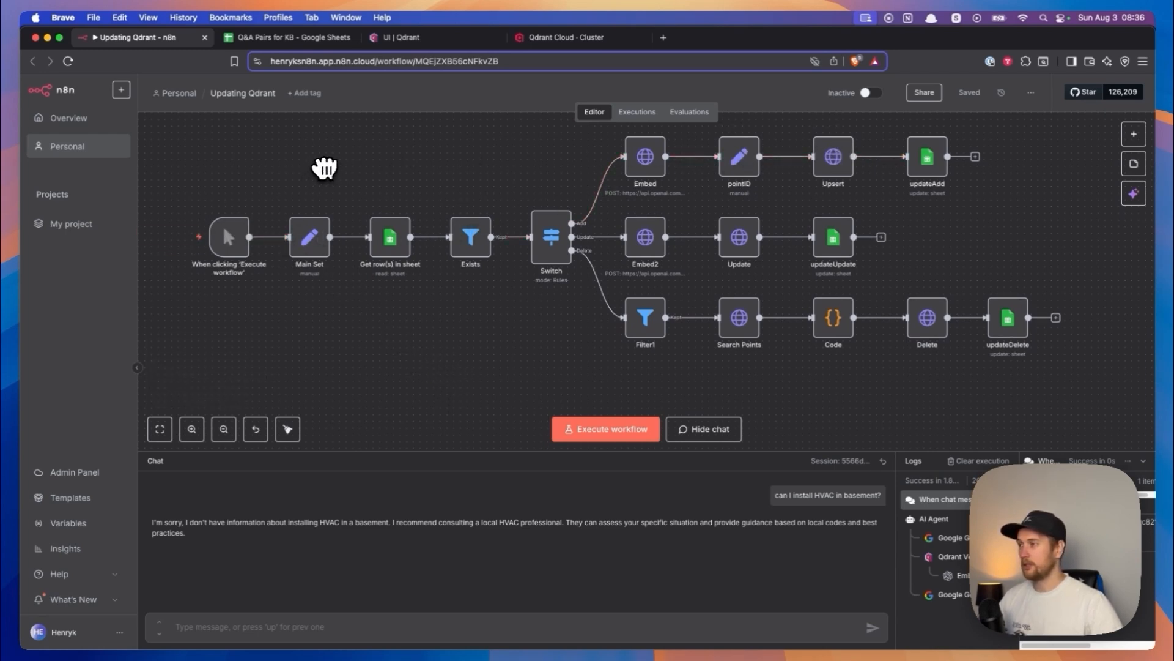
- In the Q&A Pairs sheet, fill the task value Add from A2 down through the question rows
left_click(294, 38)
scroll(196, 303, "up", 5)
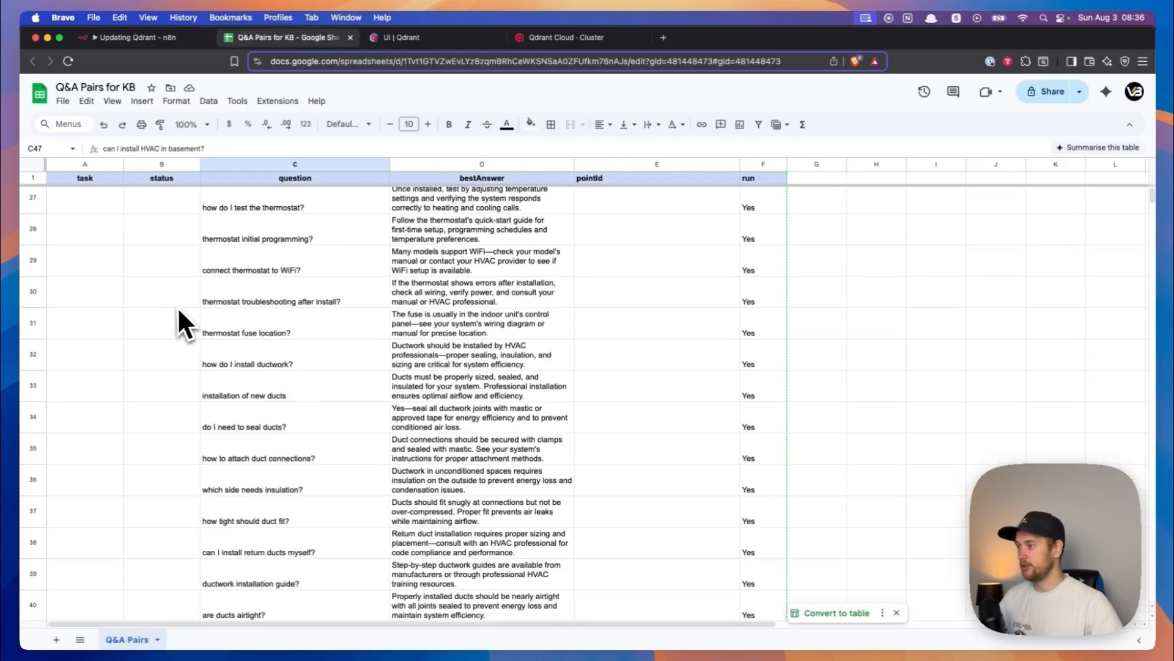
scroll(178, 307, "up", 10)
left_click(86, 218)
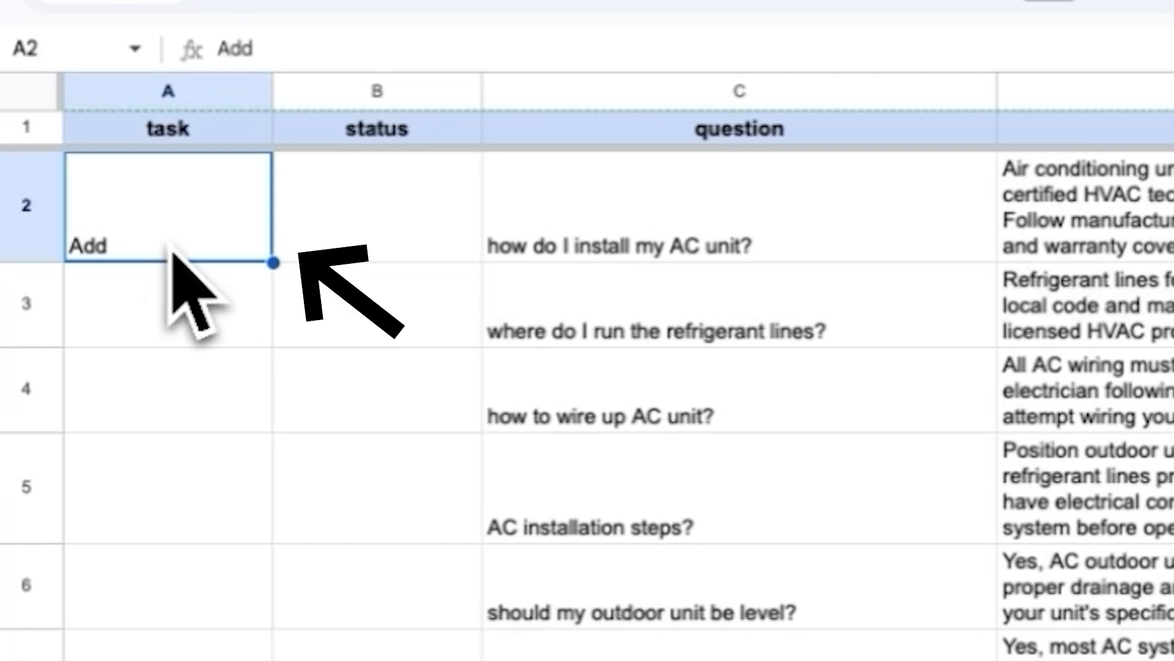
mouse_move(273, 262)
left_mouse_down()
mouse_move(248, 537)
mouse_move(267, 603)
mouse_move(263, 557)
left_mouse_up()
scroll(267, 603, "down", 20)
scroll(263, 557, "up", 10)
scroll(230, 524, "up", 15)
left_click(196, 251)
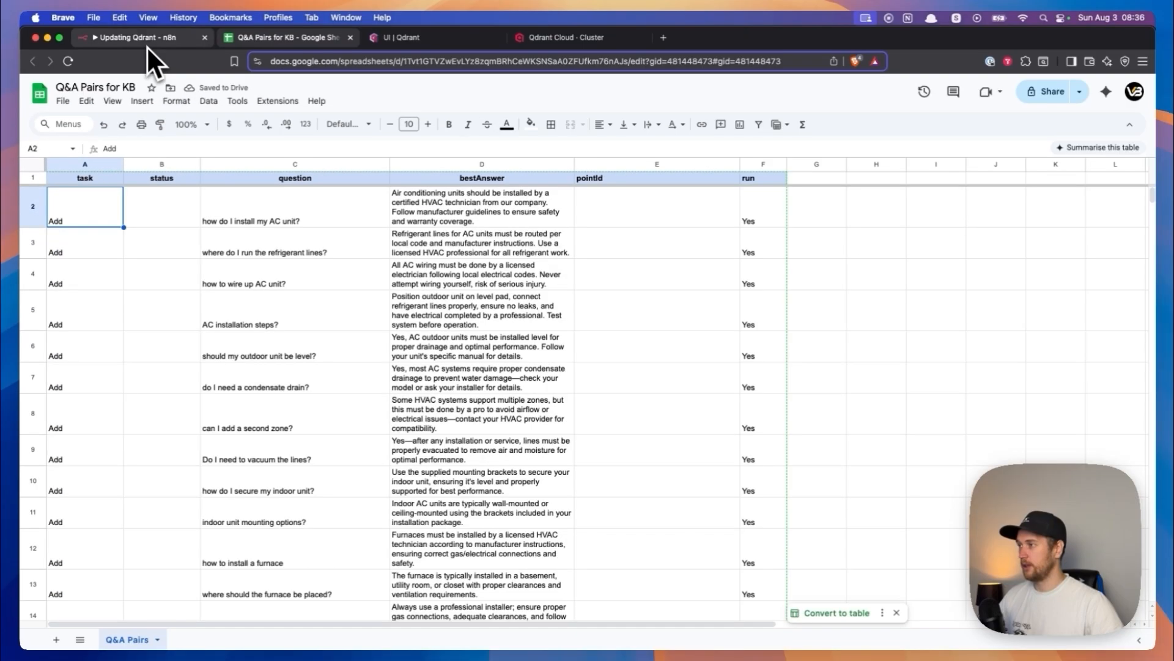
- Execute the Updating Qdrant workflow in n8n from its manual trigger
left_click(147, 44)
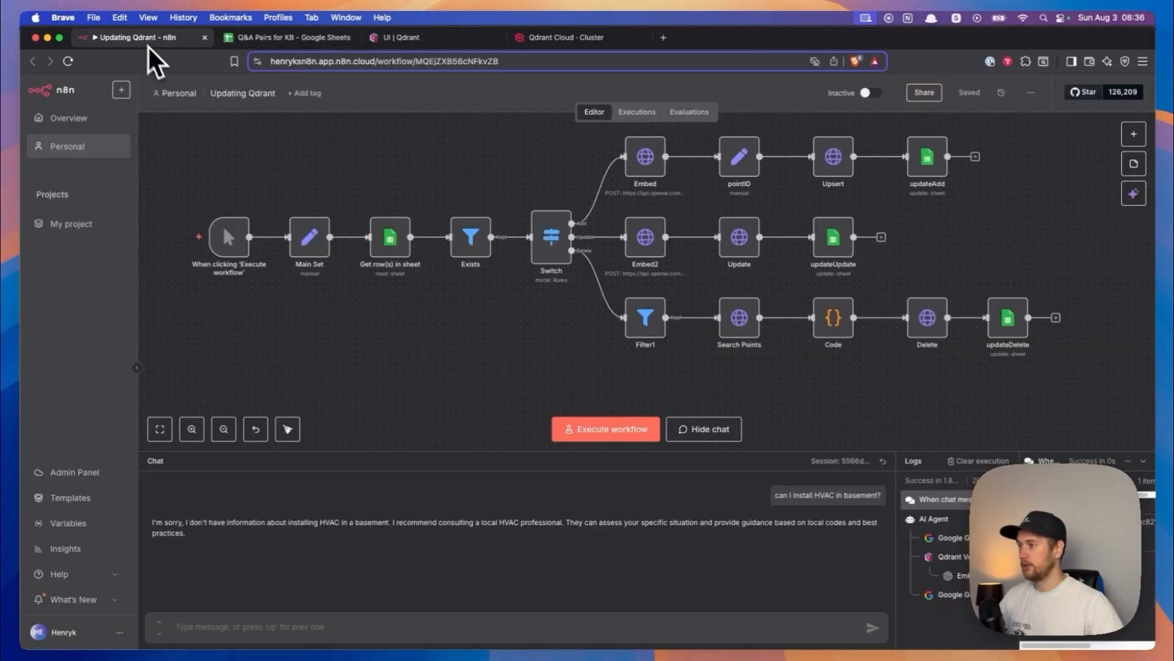
mouse_move(187, 248)
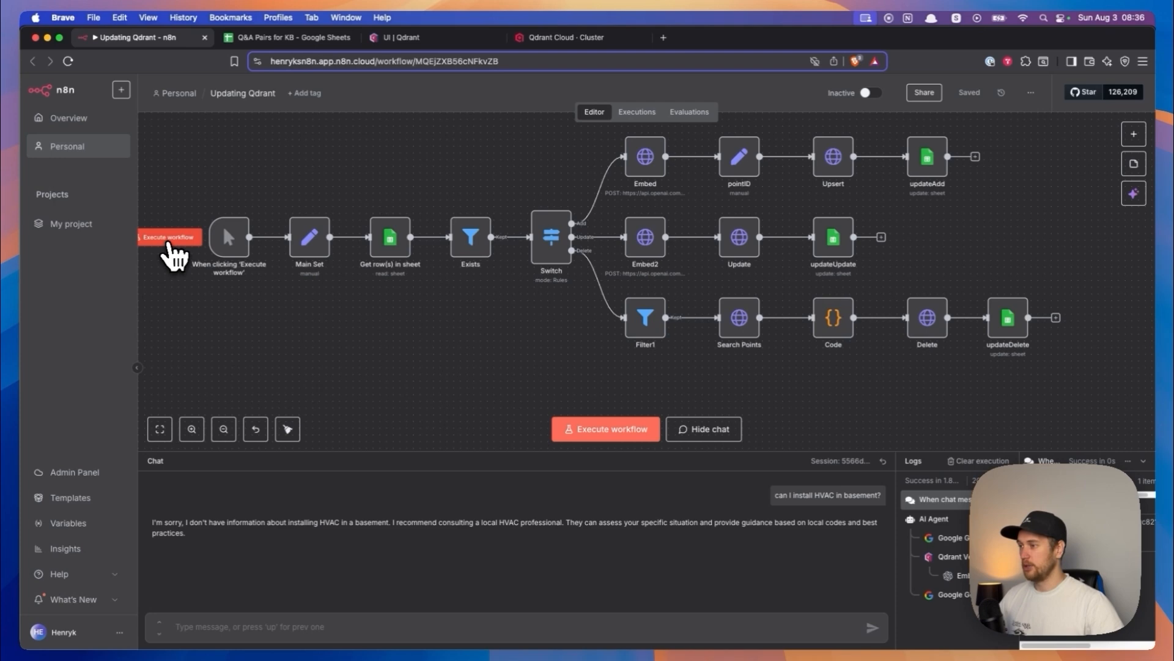
left_click(170, 244)
left_click_drag(436, 309, 283, 338)
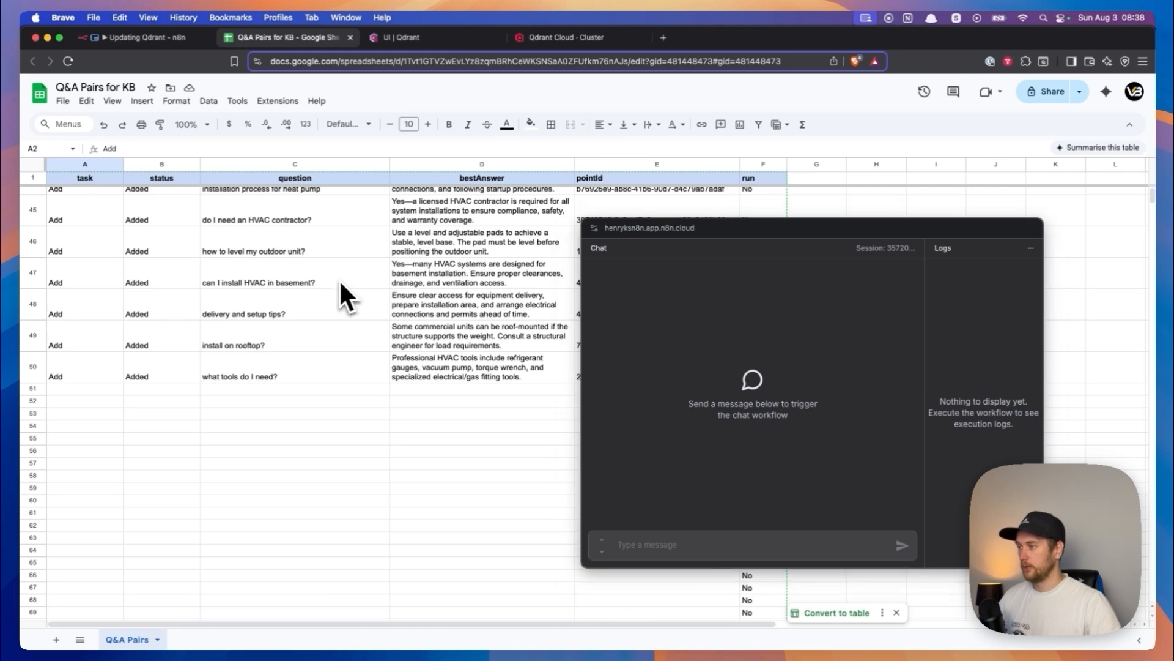
- Ask the n8n chat the C47 question "can I install HVAC in basement?" again by copying it from the sheet
left_click(326, 280)
left_click(287, 325)
left_click(275, 284)
key("cmd+c")
left_click(695, 546)
key("cmd+v")
key("Return")
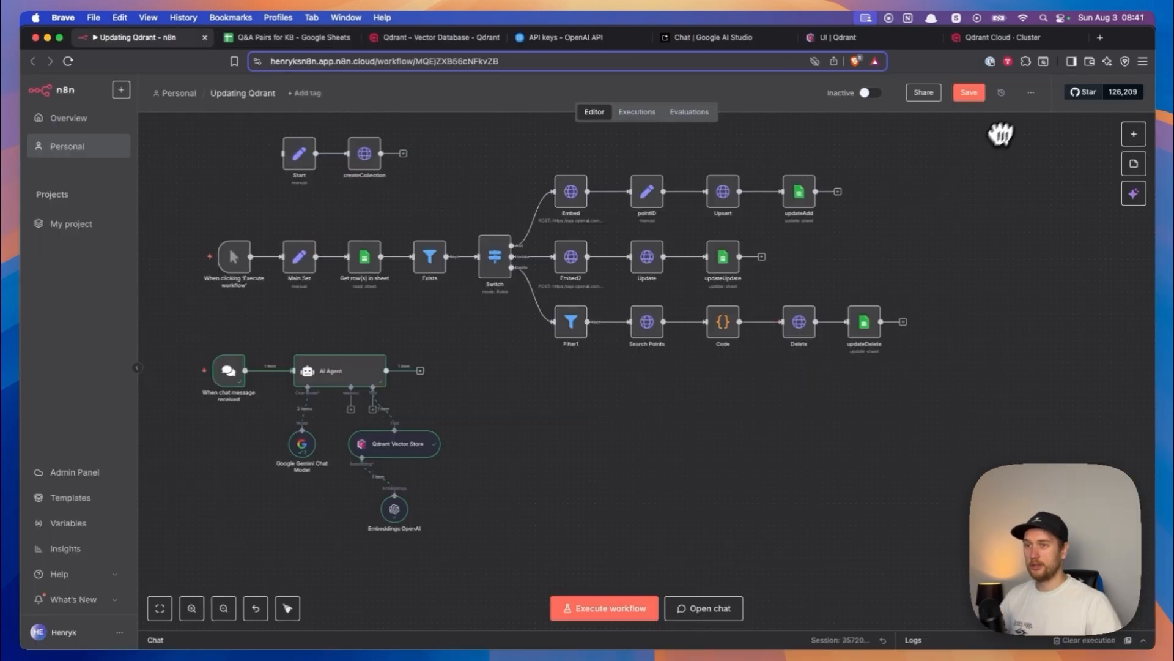
- Review the task, status and pointId columns of the Q&A Pairs sheet from its first rows
left_click(1031, 93)
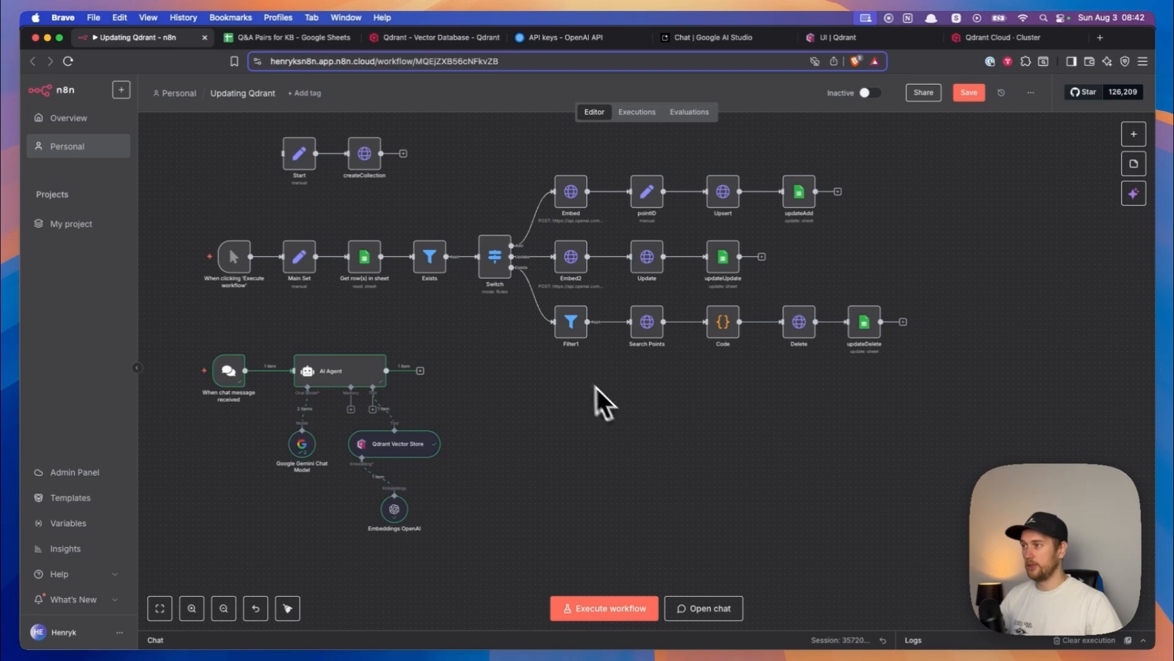
left_click(286, 43)
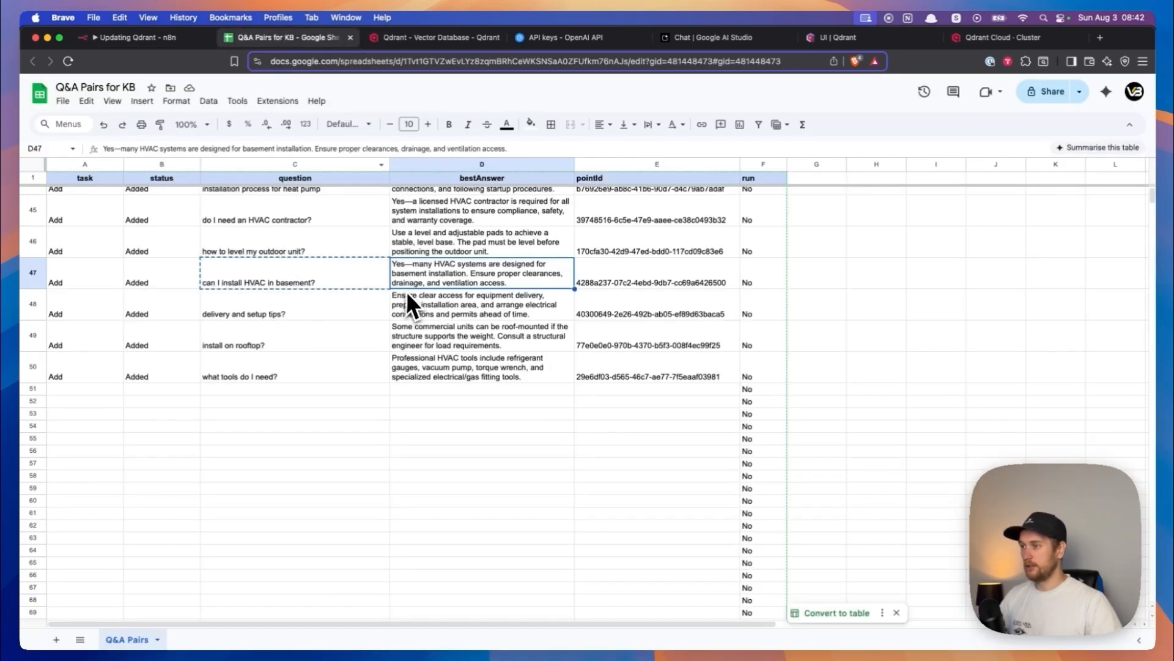
scroll(320, 289, "up", 15)
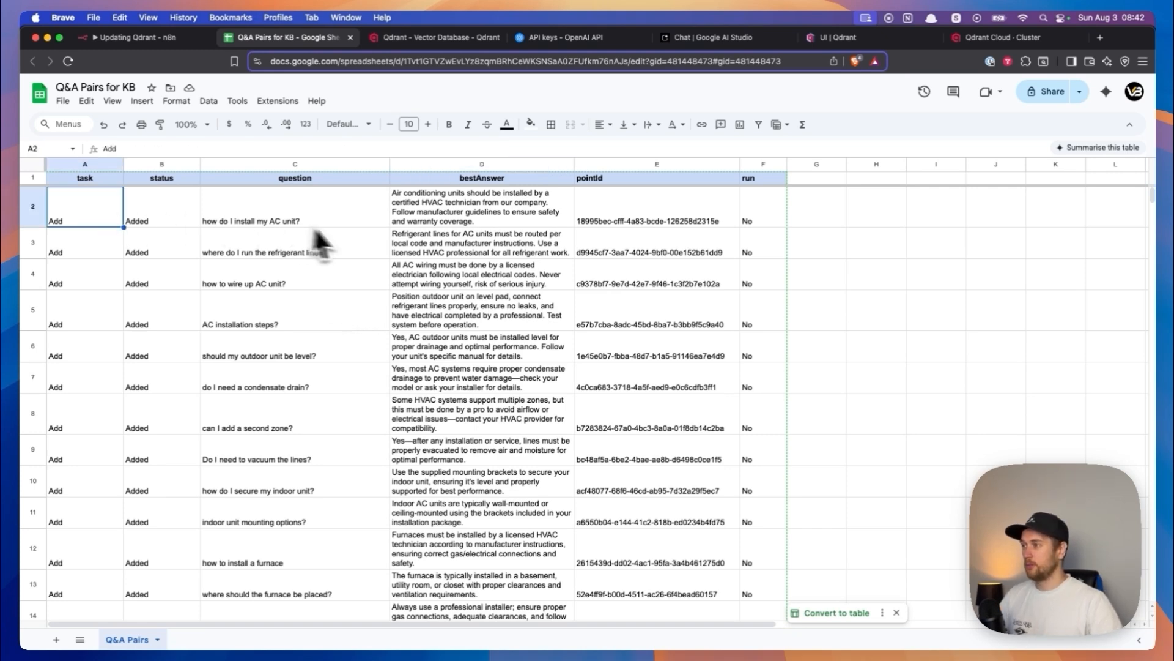
- Return to the Updating Qdrant workflow, look over its branches and open the settings of the Get row(s) in sheet node
left_click(129, 39)
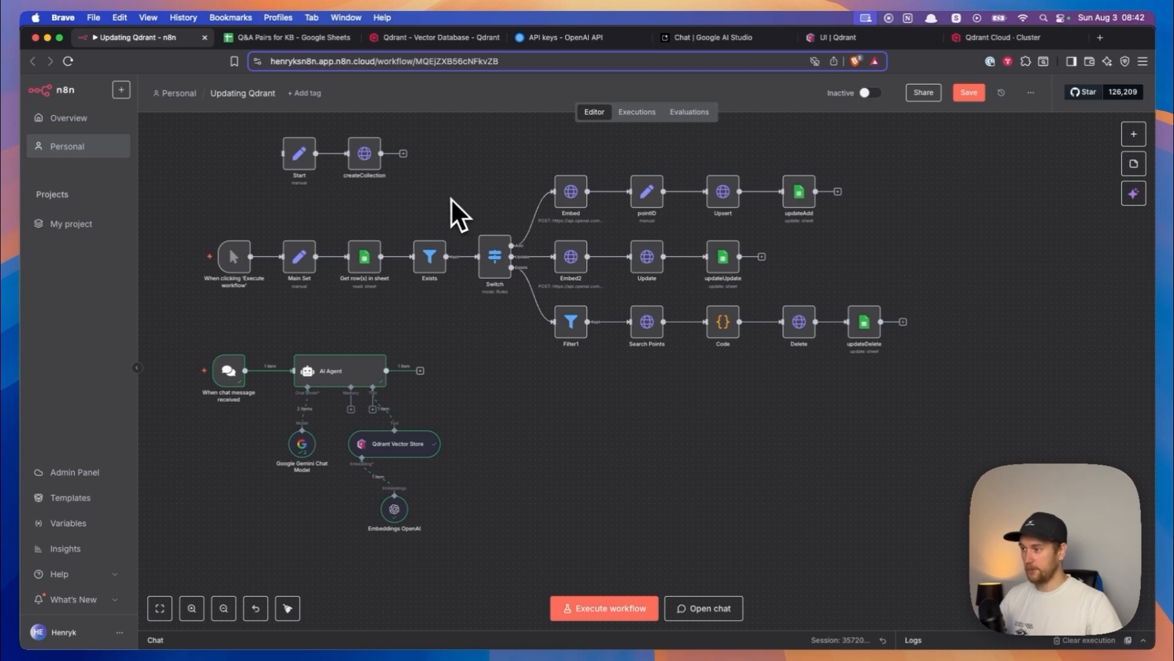
scroll(446, 199, "up", 5)
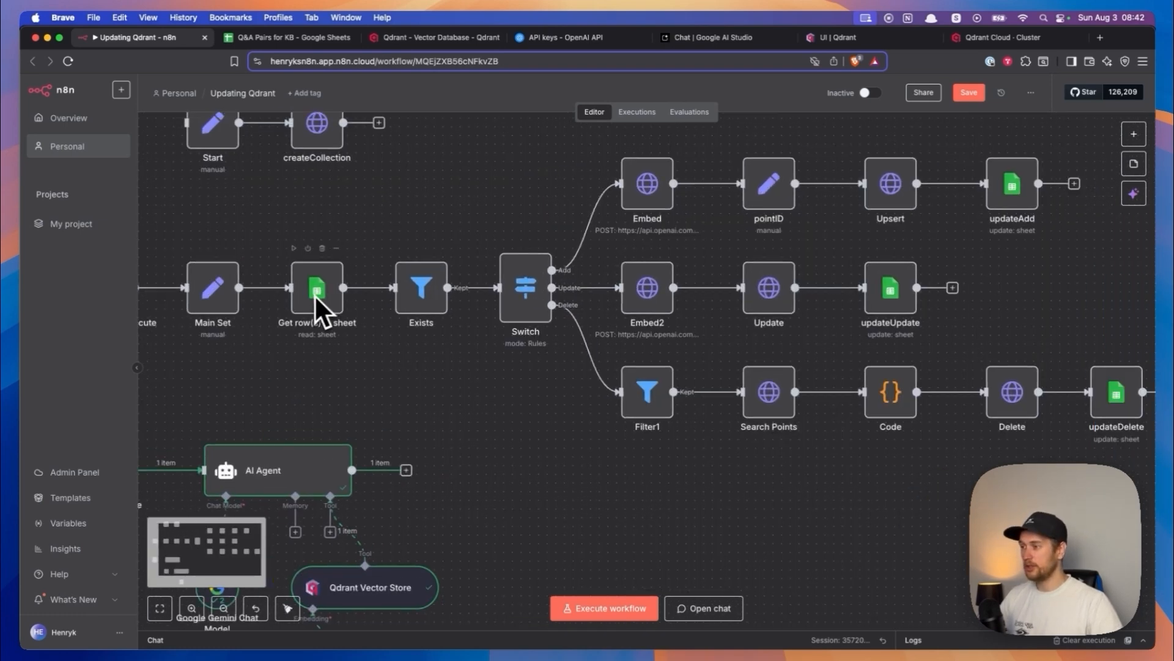
scroll(318, 324, "up", 1)
left_click_drag(444, 373, 378, 365)
left_click_drag(1074, 341, 1003, 315)
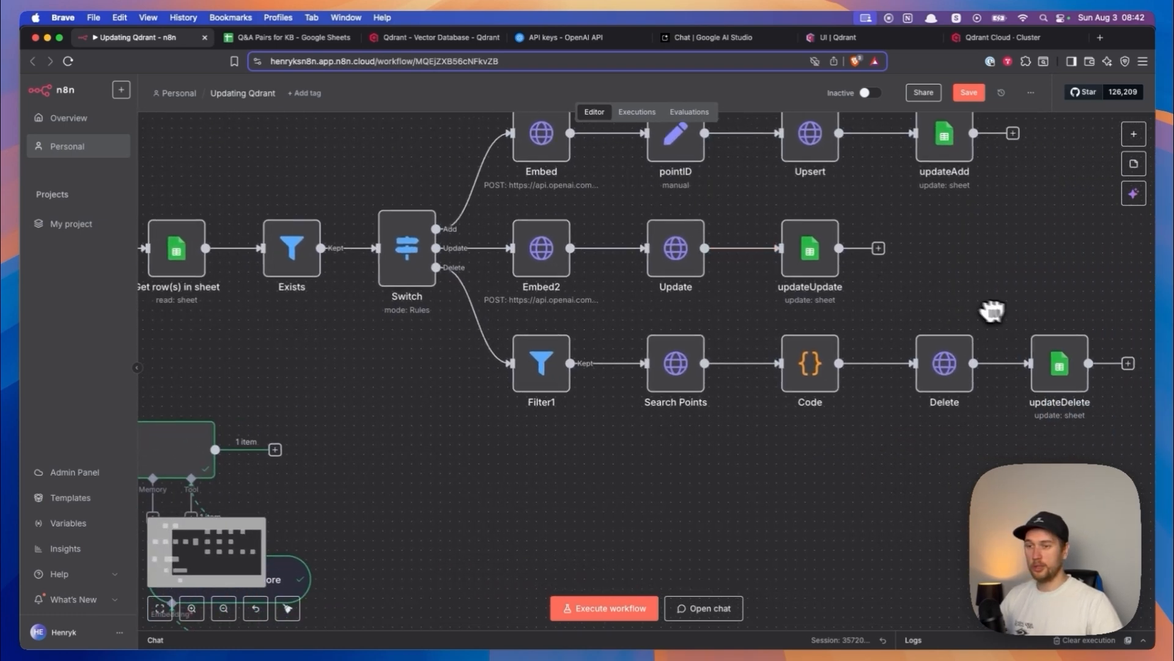
scroll(591, 218, "left", 10)
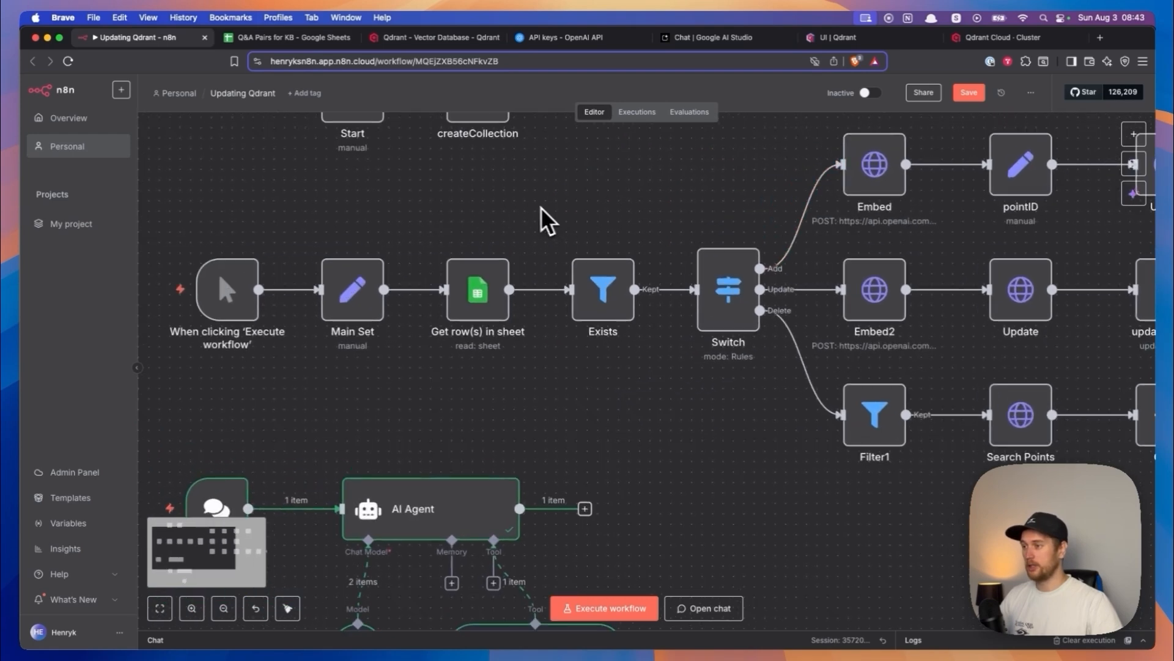
scroll(542, 208, "right", 1)
left_click(453, 289)
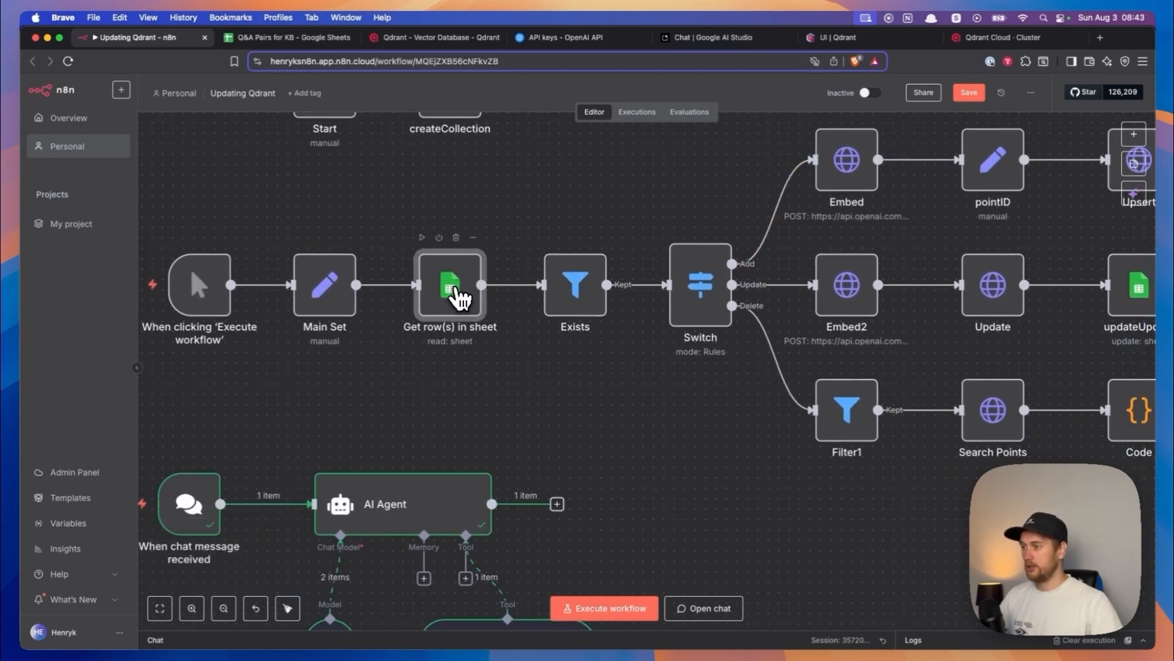
double_click(456, 290)
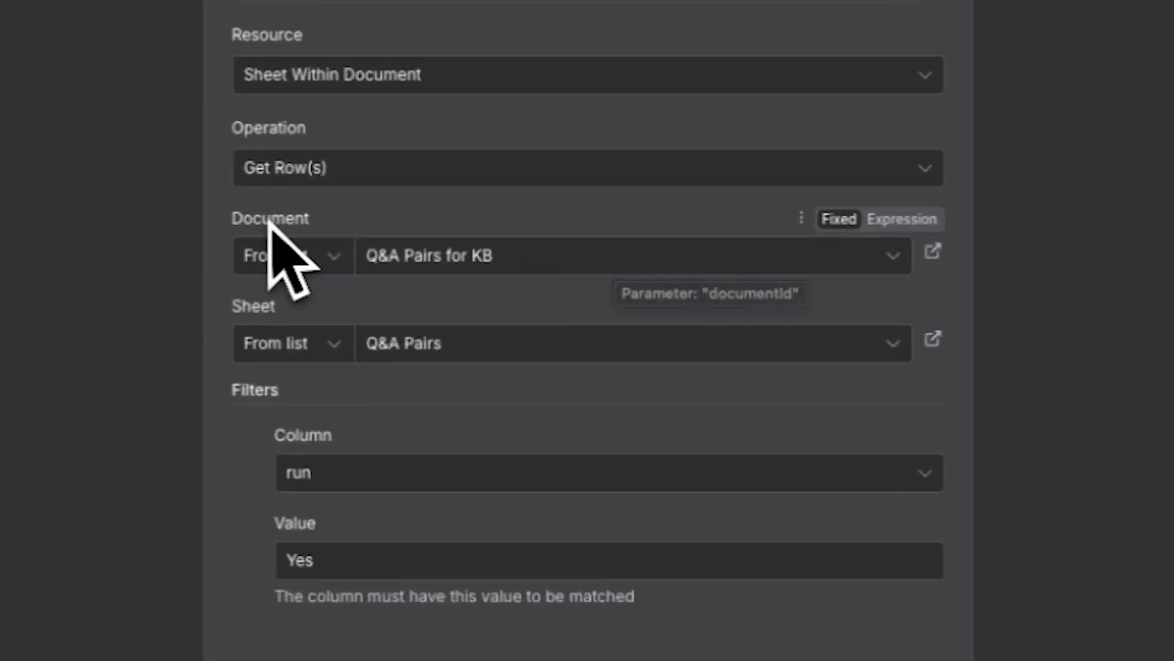
- Check the document list with Q&A Pairs for KB selected, and choose Q&A Pairs as the node's sheet
left_click(449, 257)
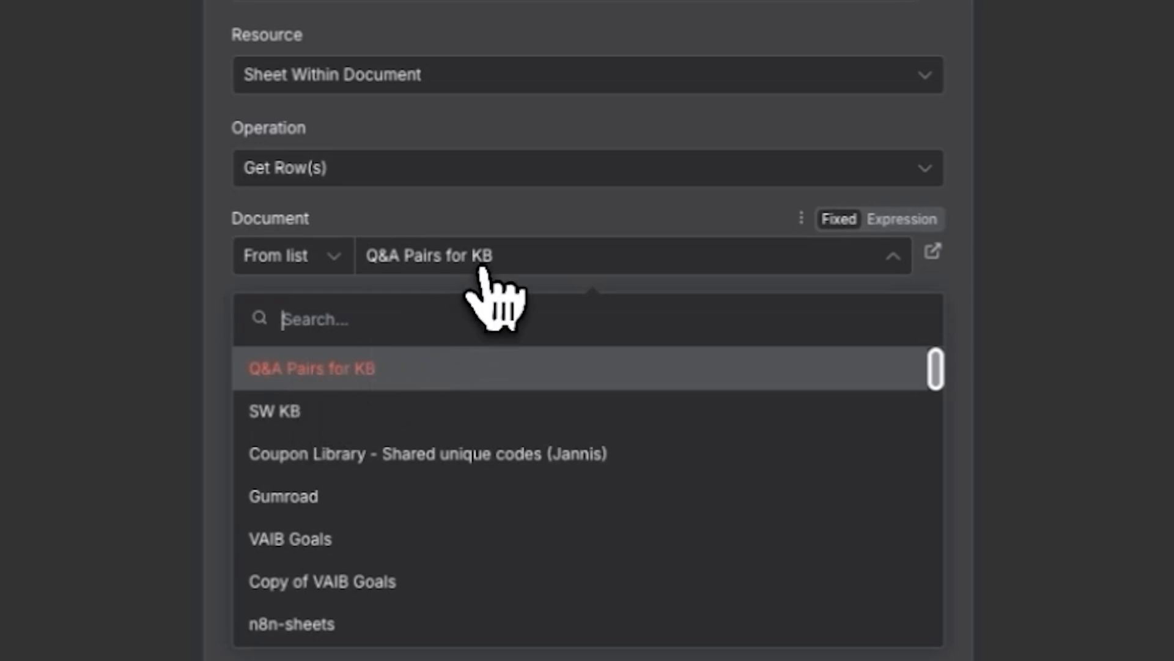
left_click(549, 252)
left_click(476, 338)
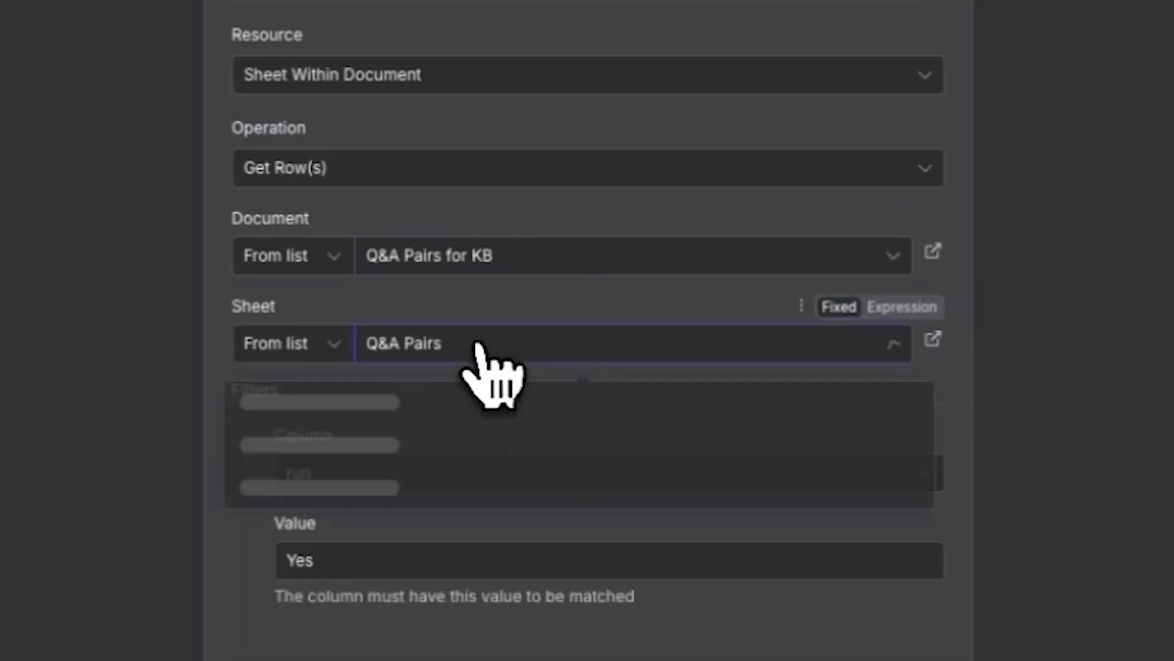
left_click(287, 402)
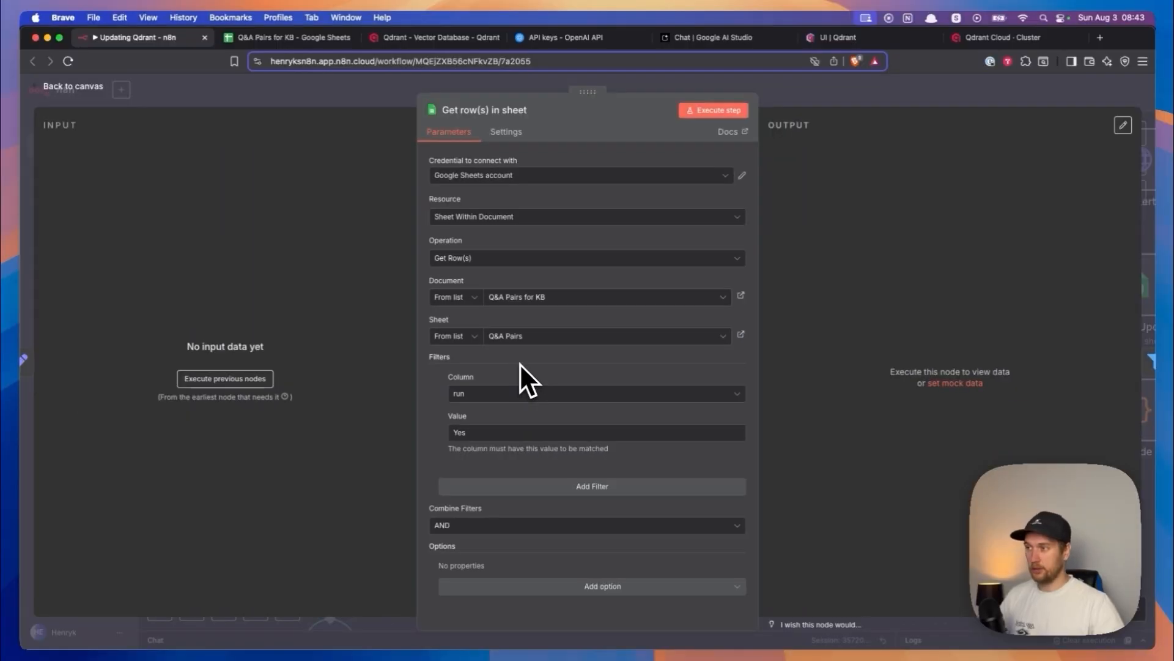
- Look at the OAuth2 sign-in form for a new Google Sheets credential and close it without connecting
left_click(557, 178)
left_click(512, 237)
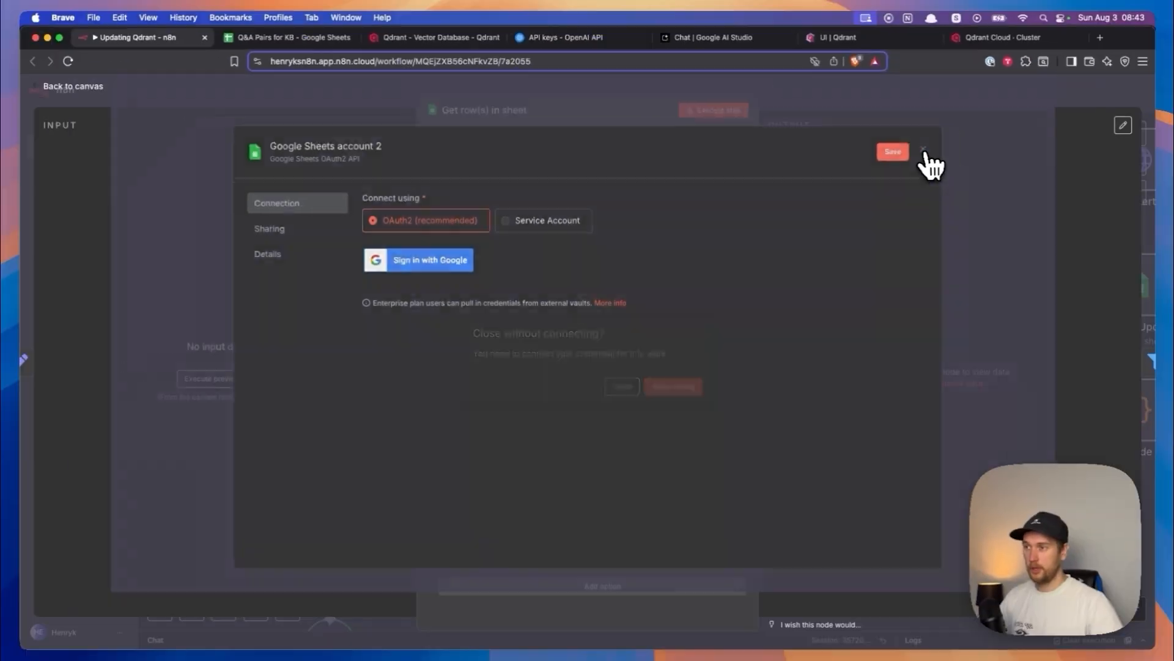
left_click(923, 151)
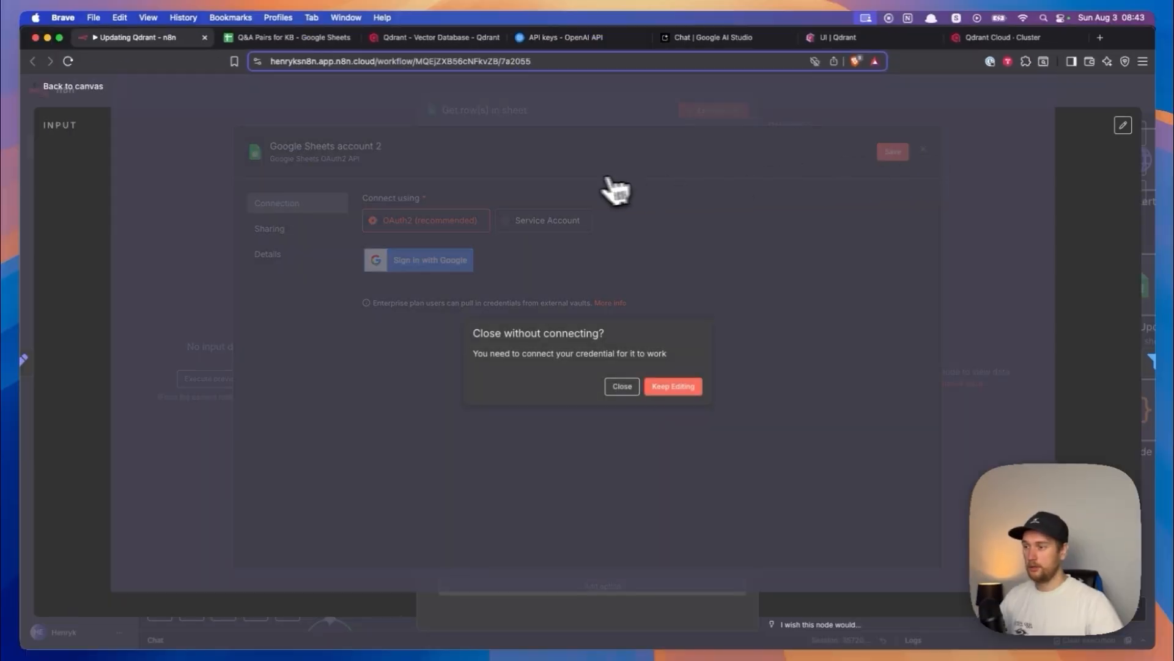
left_click(622, 387)
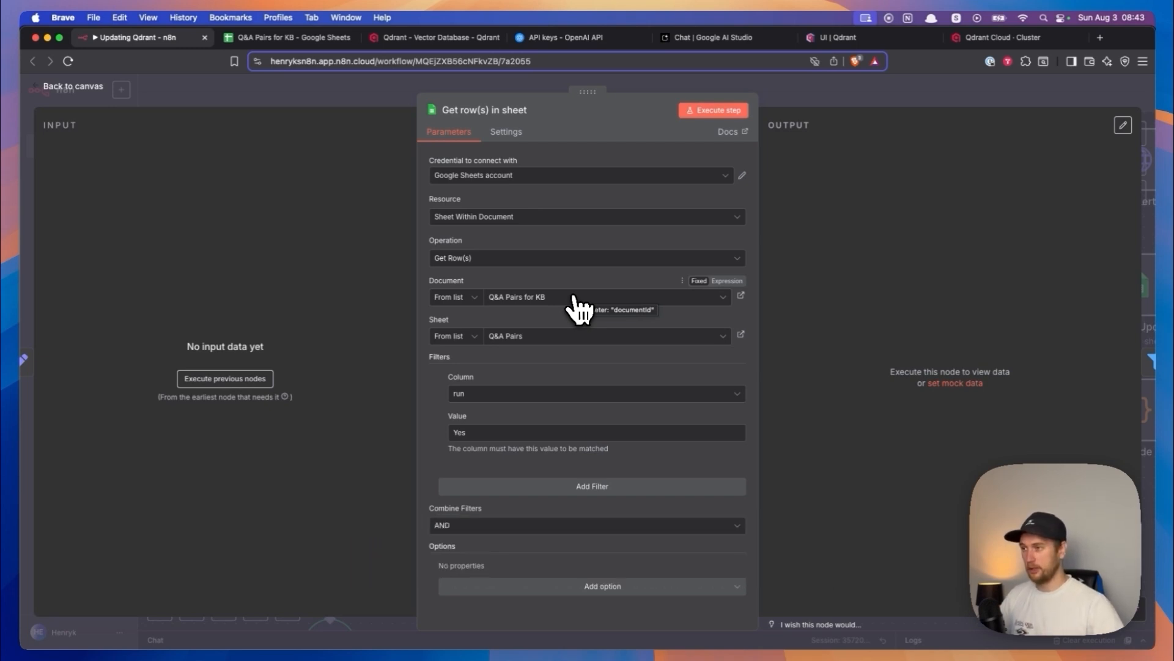
- Open the updateAdd node, check its document and sheet selections, and return to the canvas
left_click(92, 90)
scroll(498, 221, "right", 15)
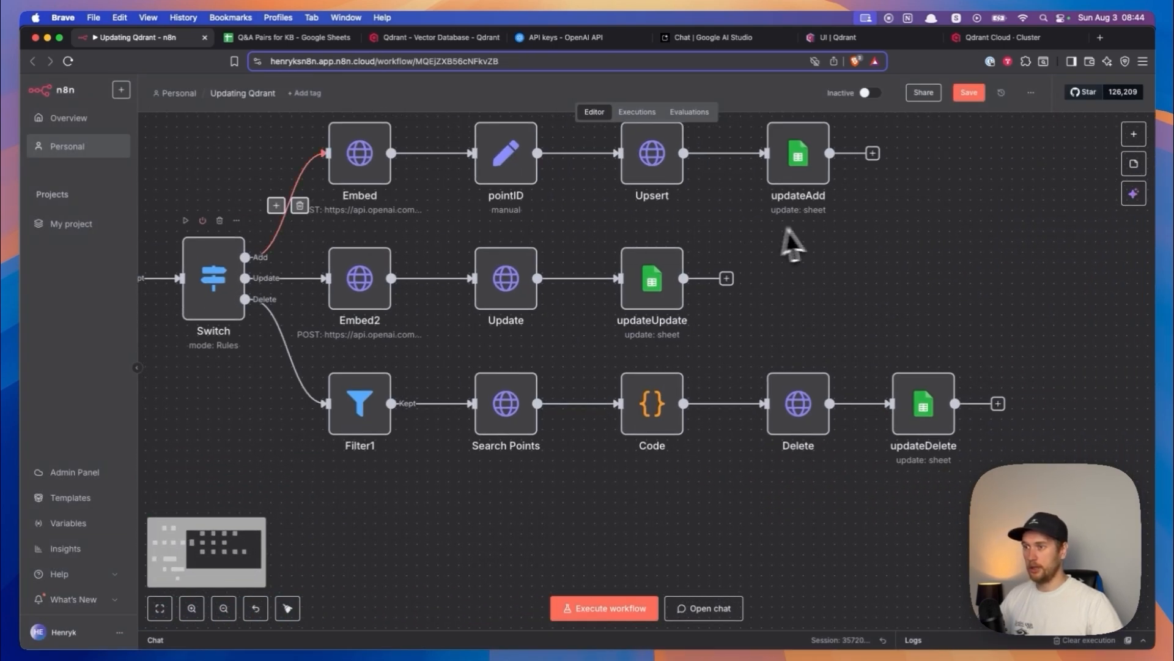
double_click(644, 178)
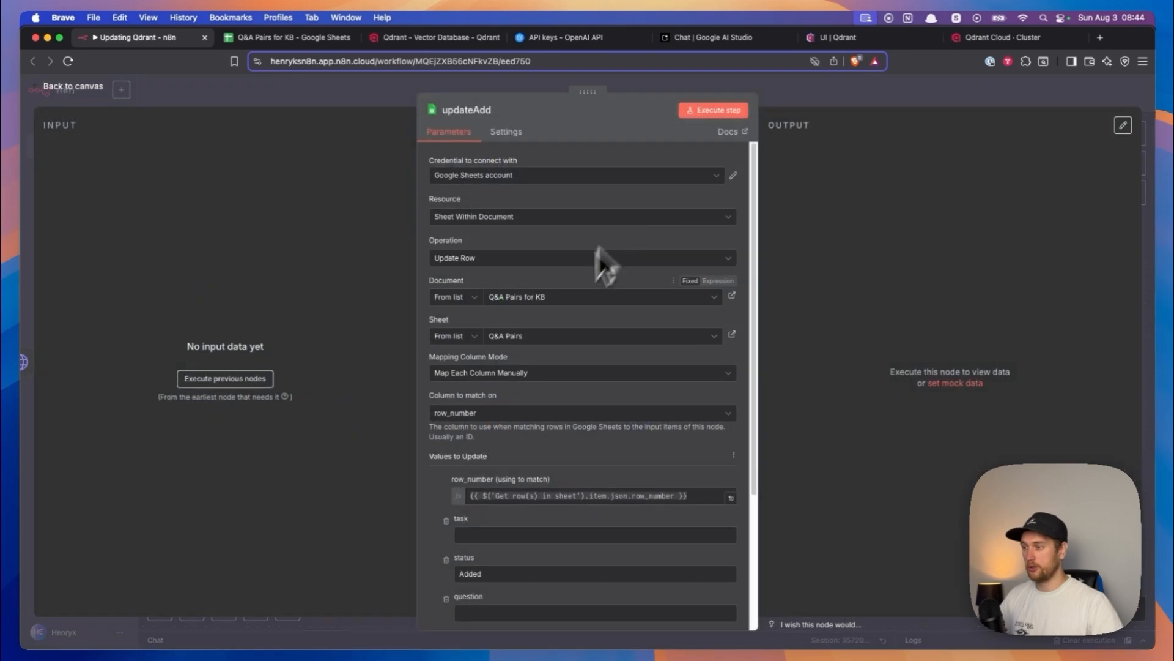
left_click(537, 309)
left_click(567, 285)
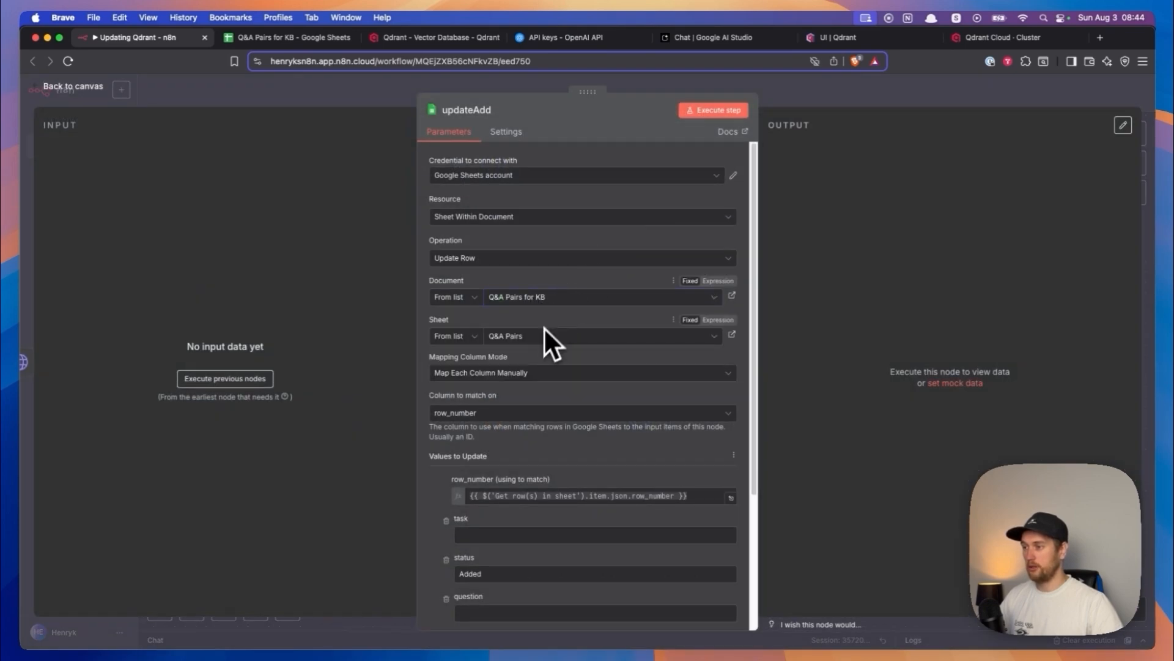
left_click(67, 87)
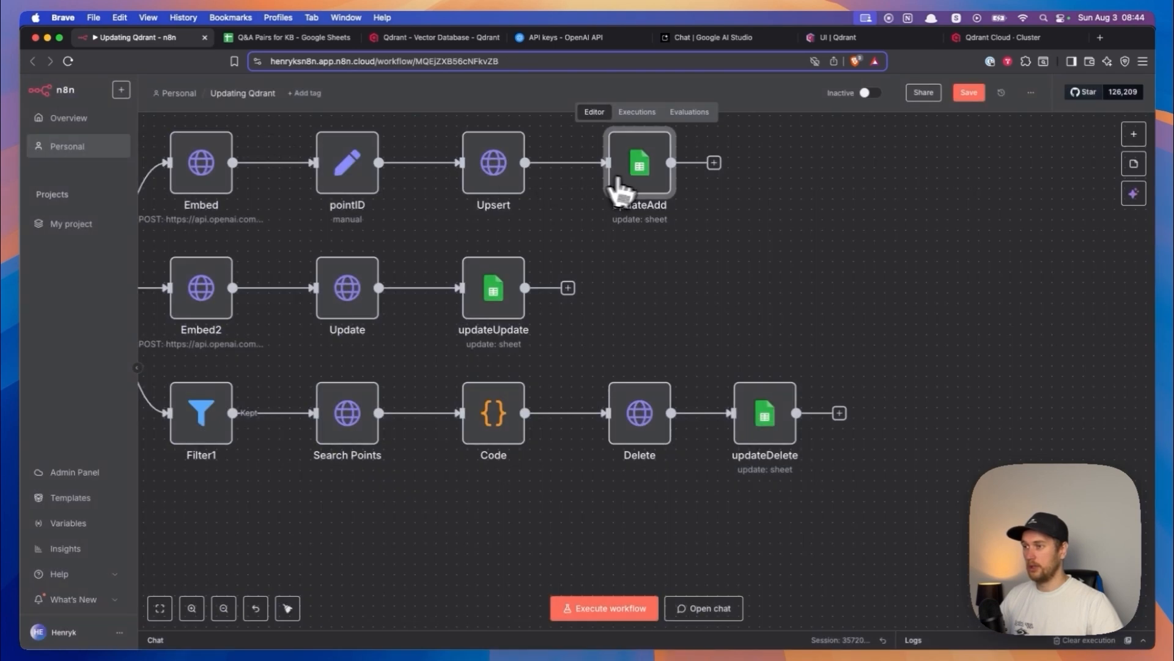
- Look over the updateUpdate and updateDelete nodes and the Add, Update and Delete branches leading from the Switch node
left_click(492, 284)
left_click(767, 415)
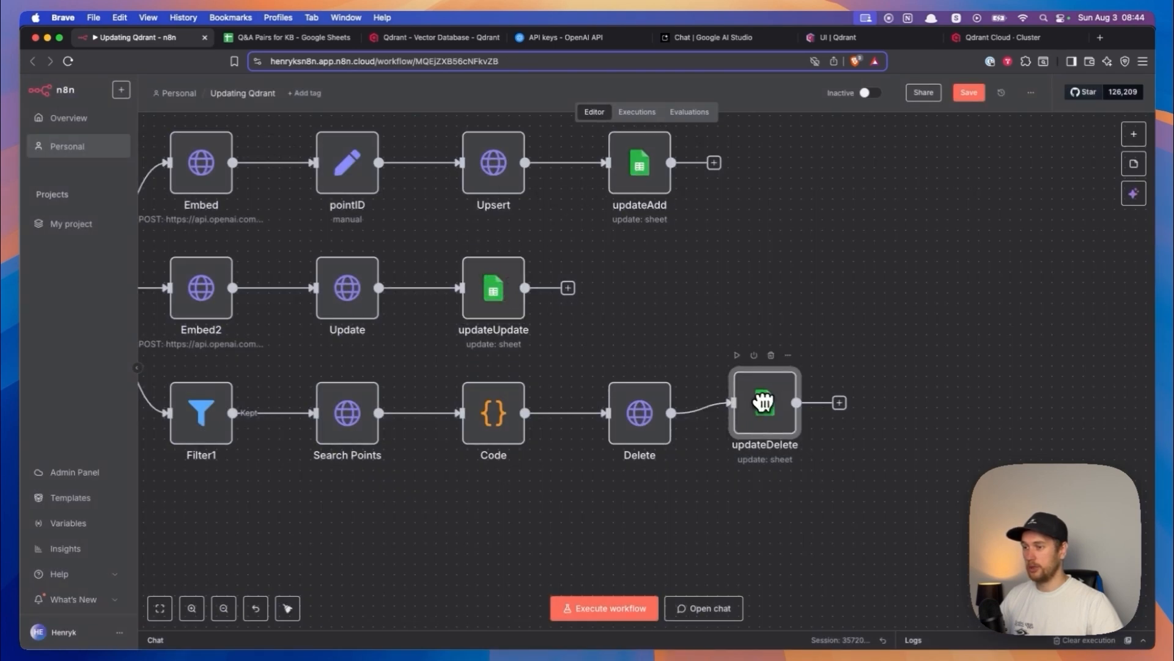
scroll(647, 330, "left", 5)
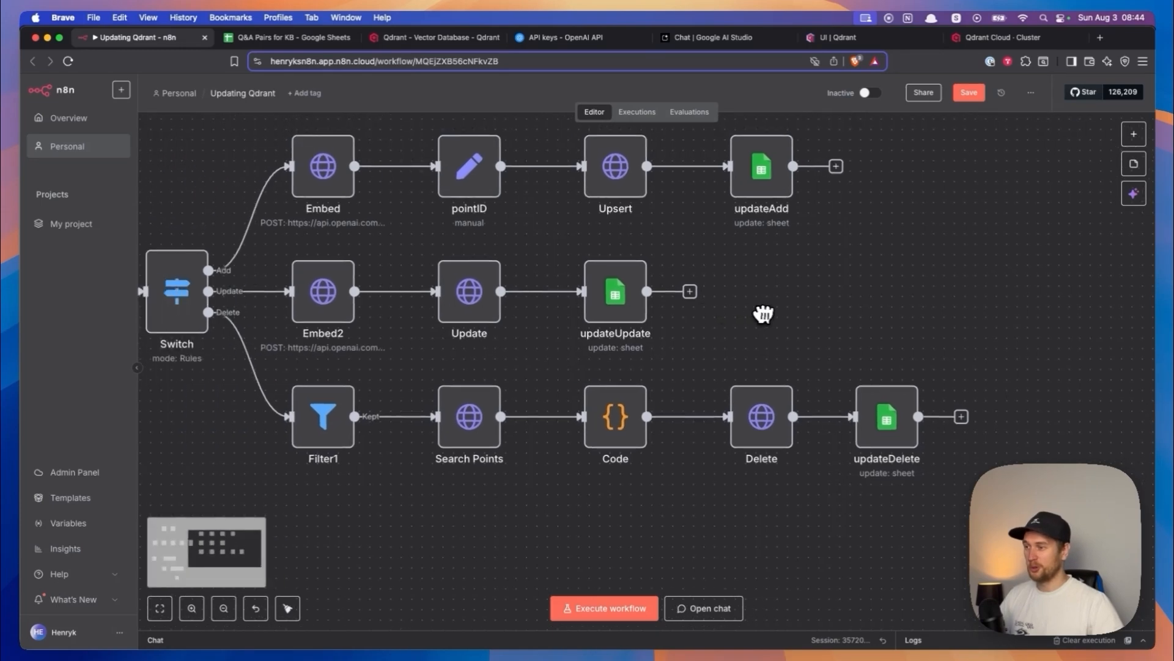
left_click_drag(813, 315, 886, 317)
left_click_drag(320, 388, 688, 390)
left_click_drag(580, 396, 523, 399)
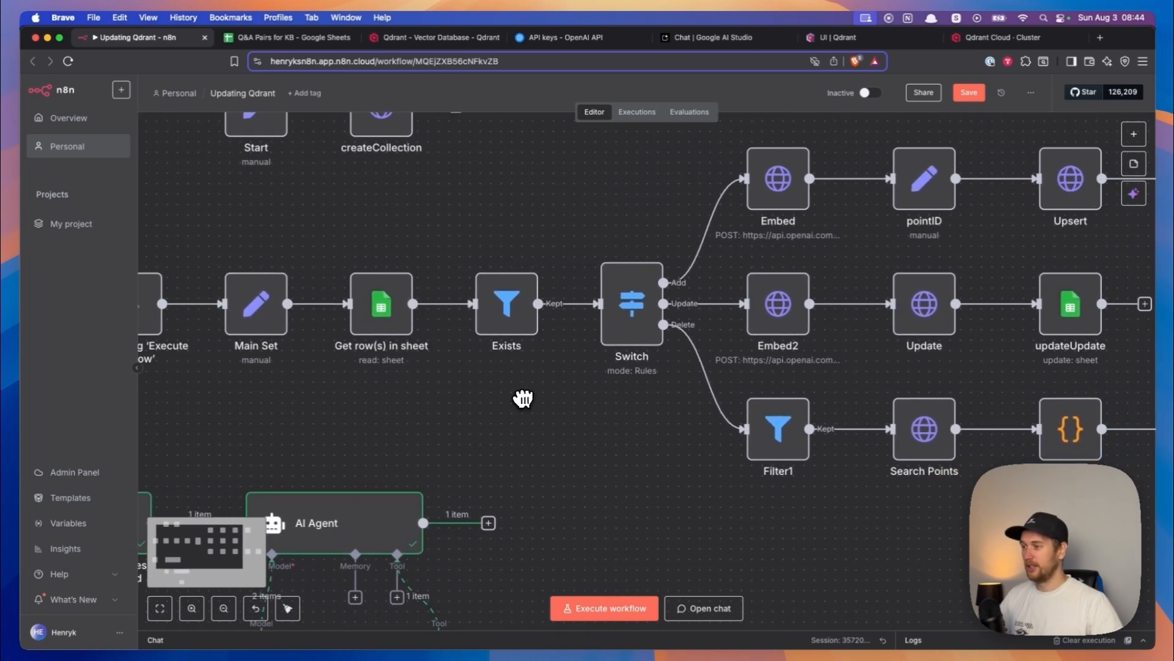
left_click_drag(613, 457, 490, 436)
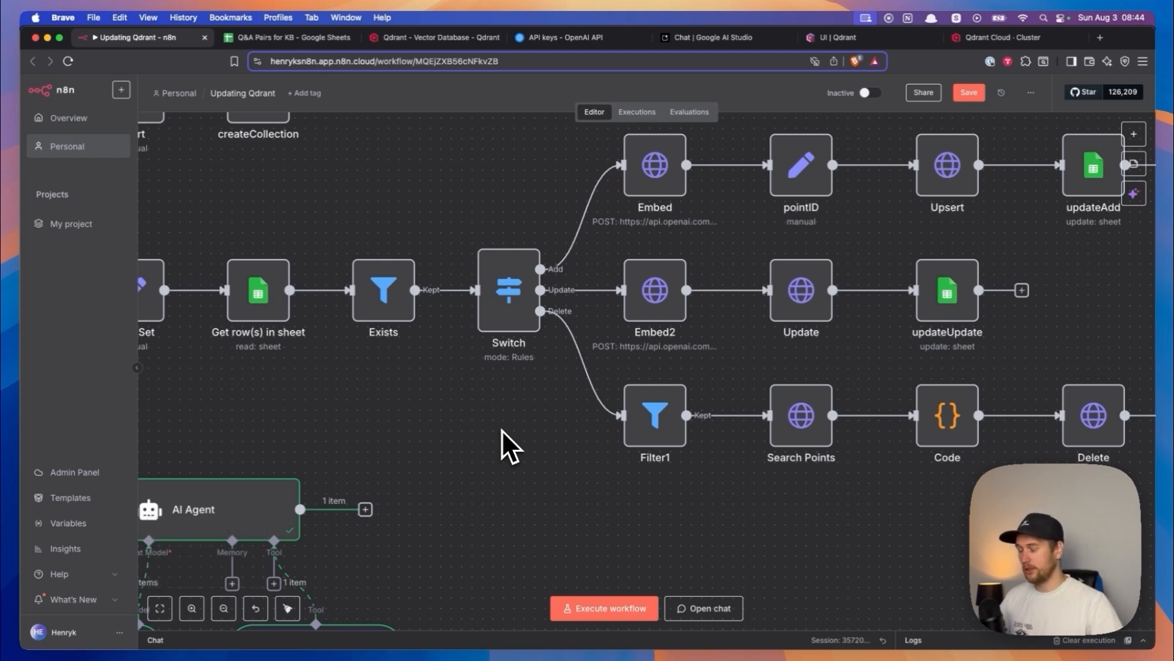
scroll(503, 430, "right", 4)
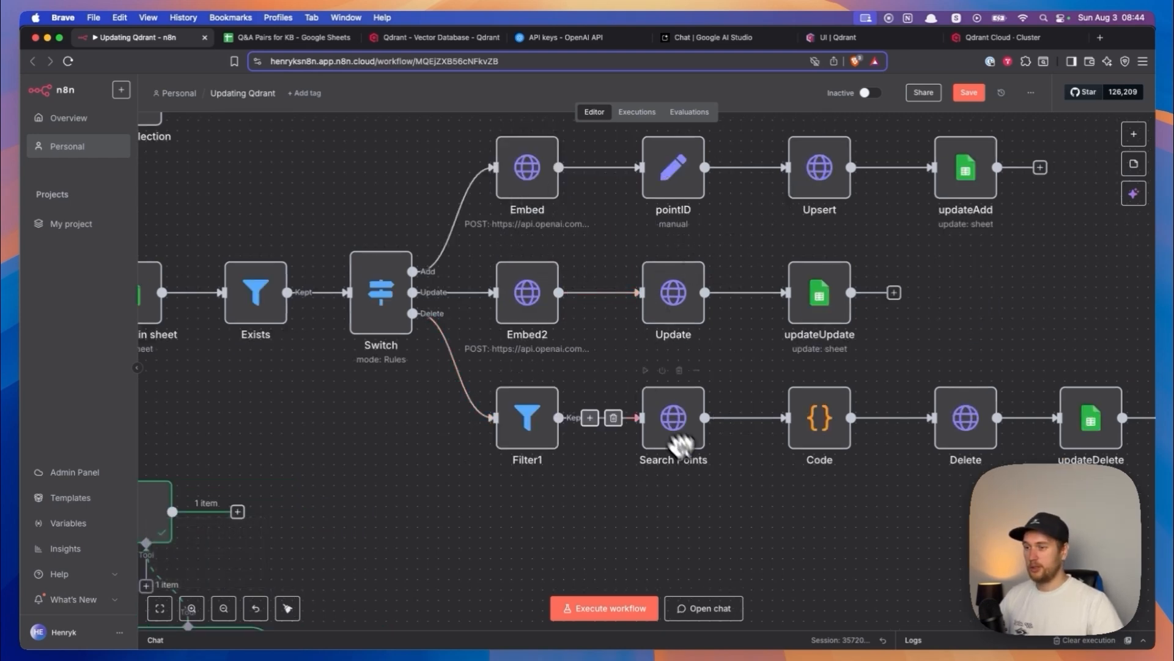
left_click_drag(703, 469, 642, 452)
left_click_drag(305, 178, 514, 235)
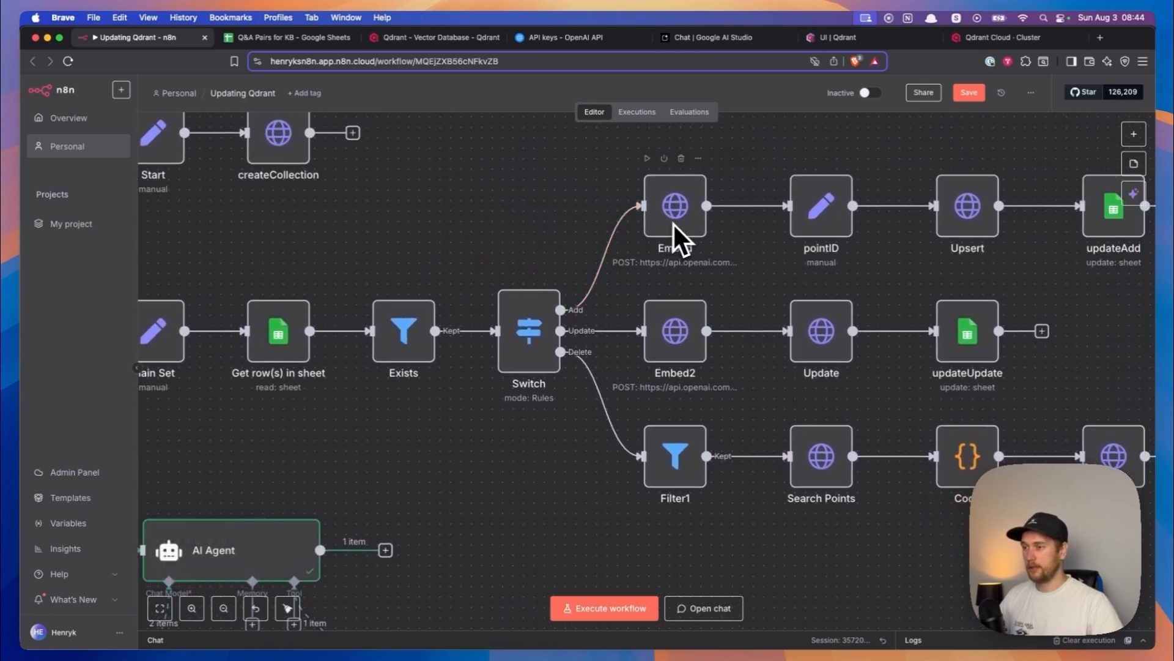
left_click_drag(482, 236, 646, 244)
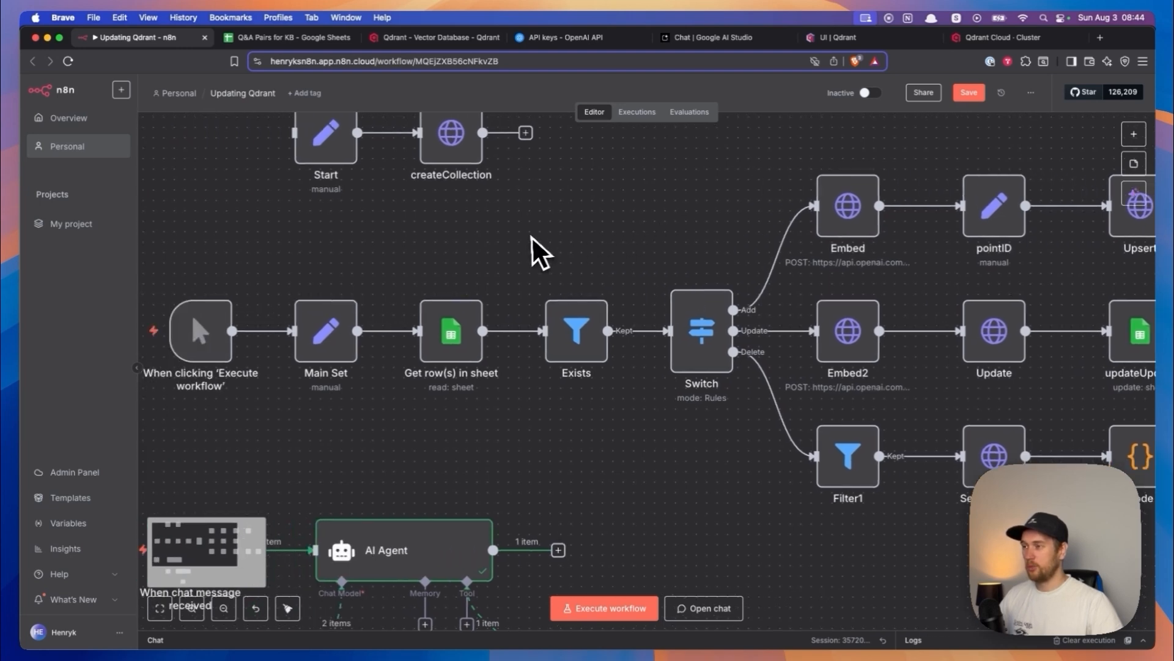
left_click_drag(555, 249, 238, 254)
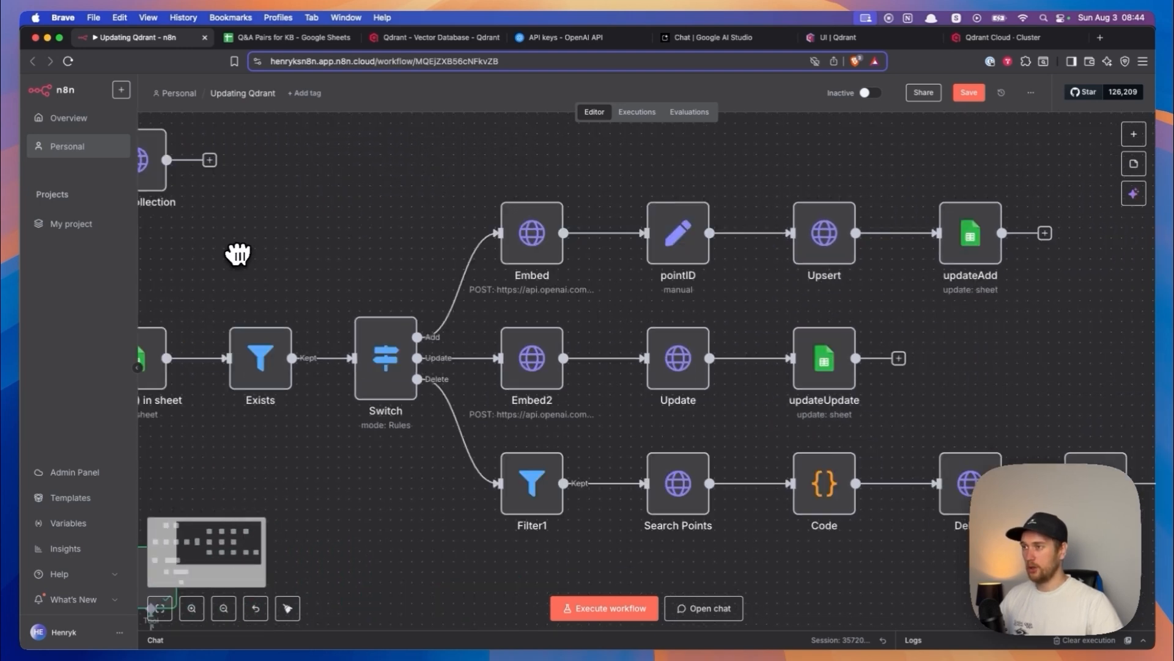
- Switch to the OpenAI API keys page, view the form for creating a new secret key, and cancel it
left_click(548, 41)
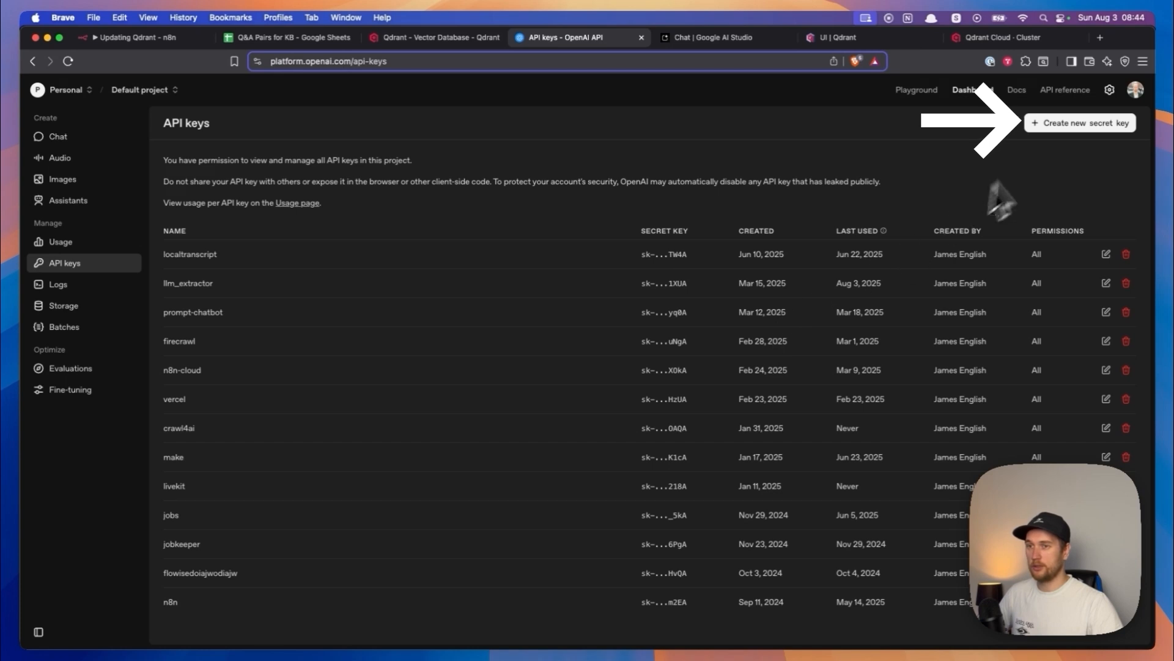
left_click(1064, 132)
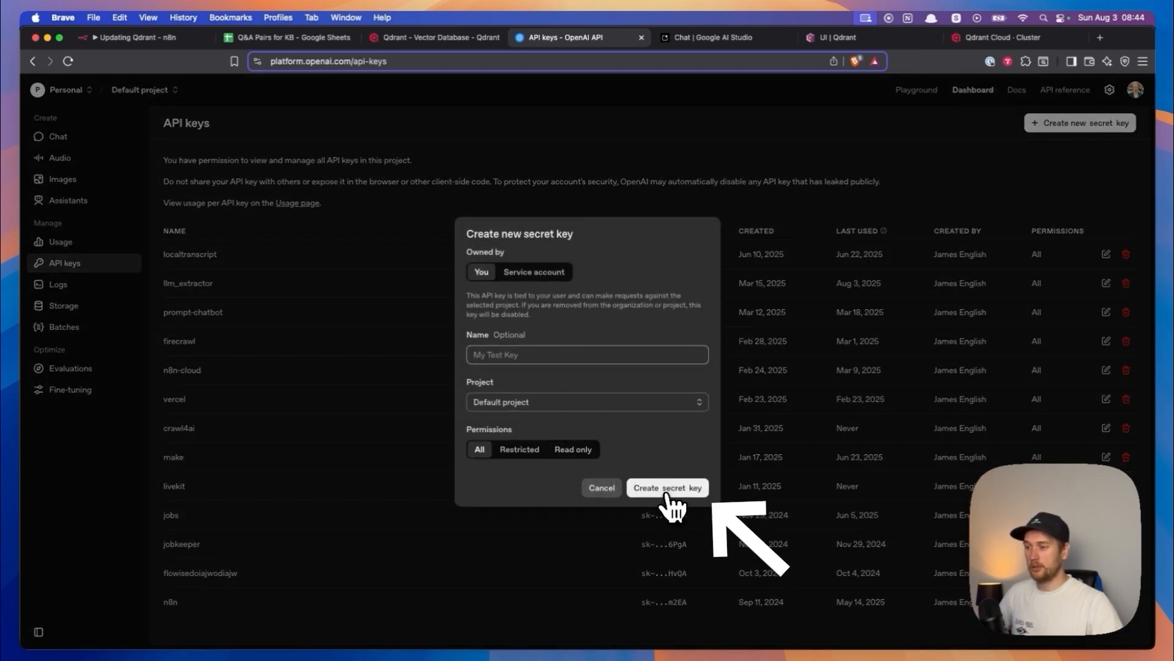
left_click(604, 489)
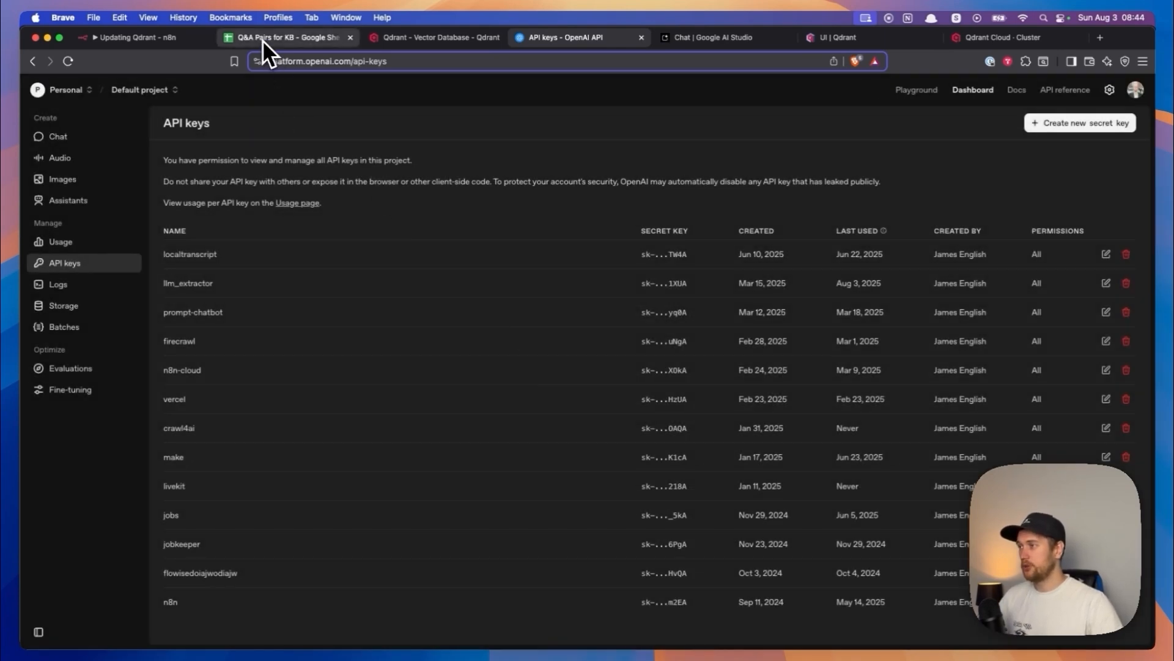
- Return to the Updating Qdrant workflow, open the Embed node and choose Bearer Auth as its generic auth type
left_click(262, 40)
left_click(168, 40)
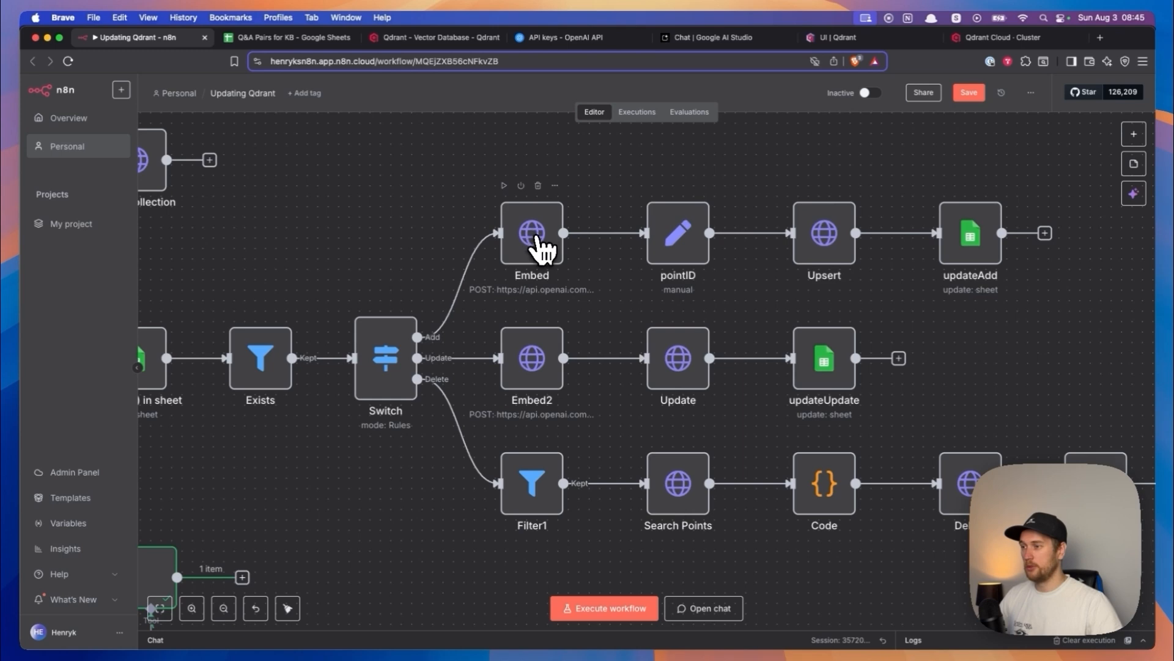
scroll(542, 248, "up", 3)
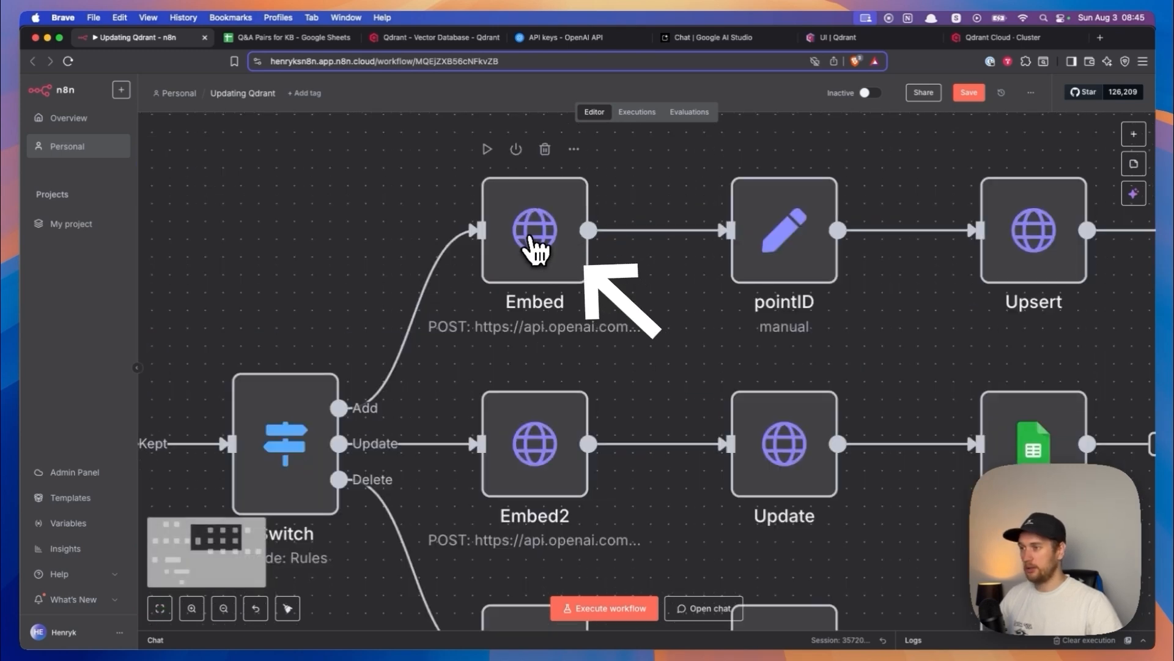
double_click(531, 235)
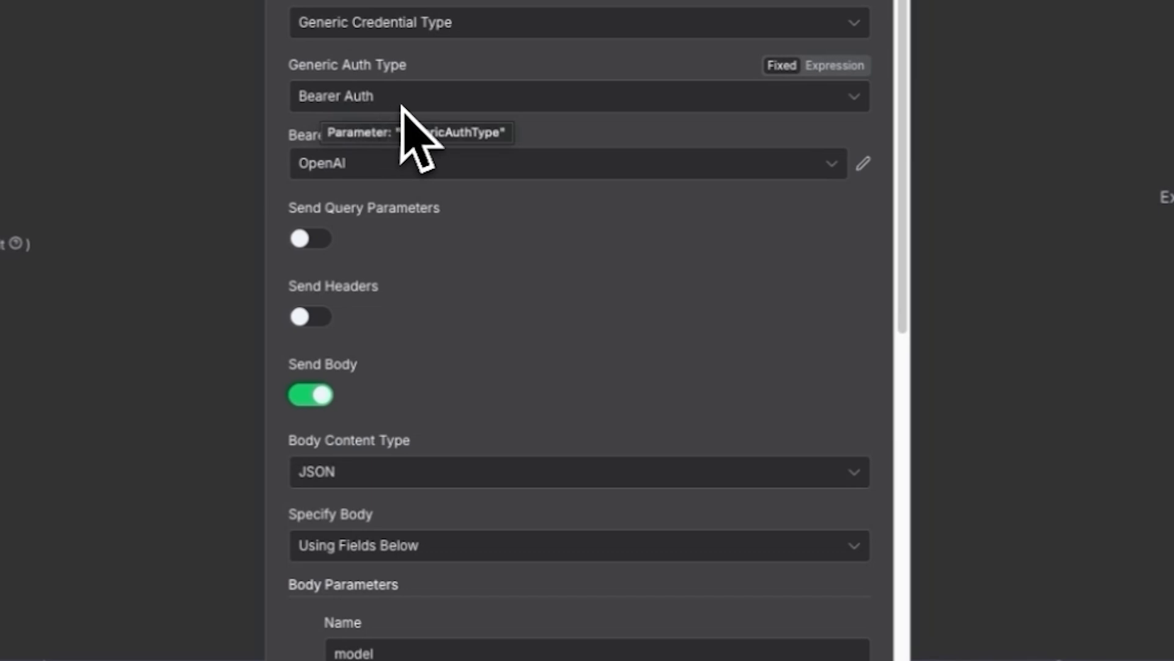
left_click(428, 105)
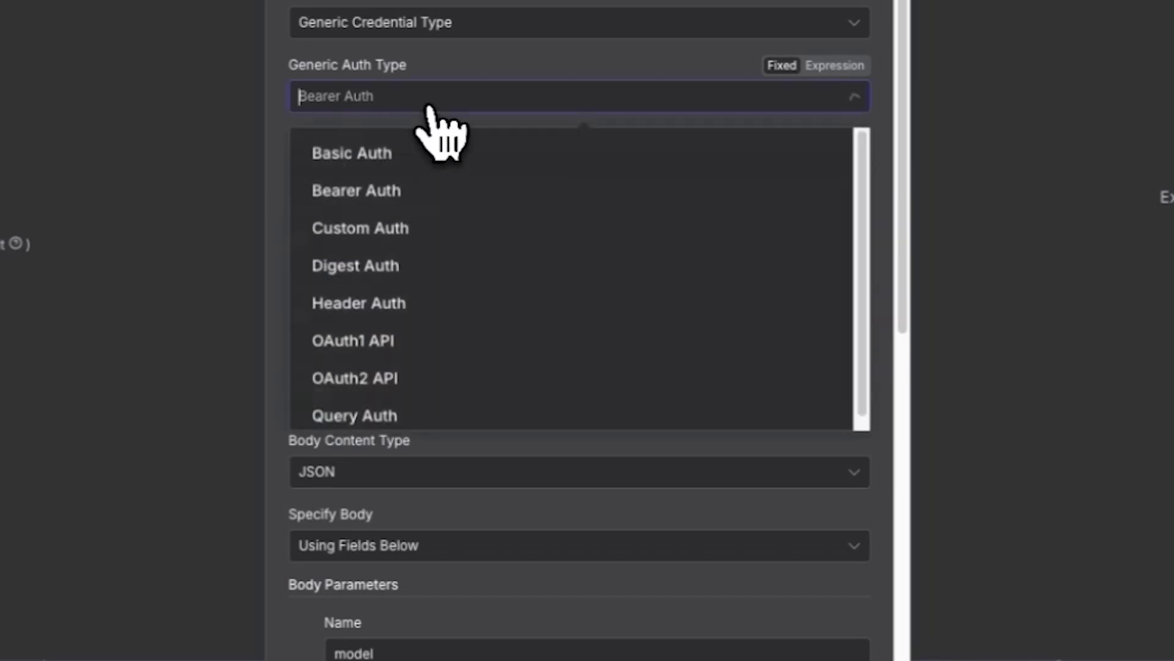
left_click(404, 191)
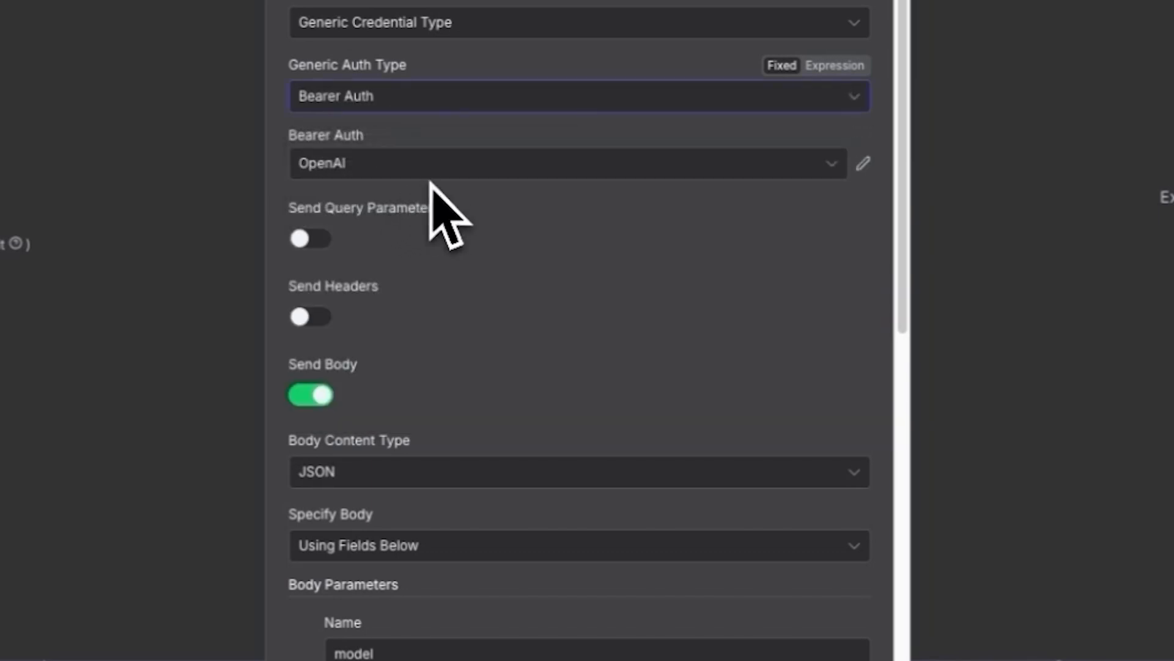
- Start a new Bearer Auth credential for the Embed node, paste the bearer token, and close it without saving
left_click(675, 169)
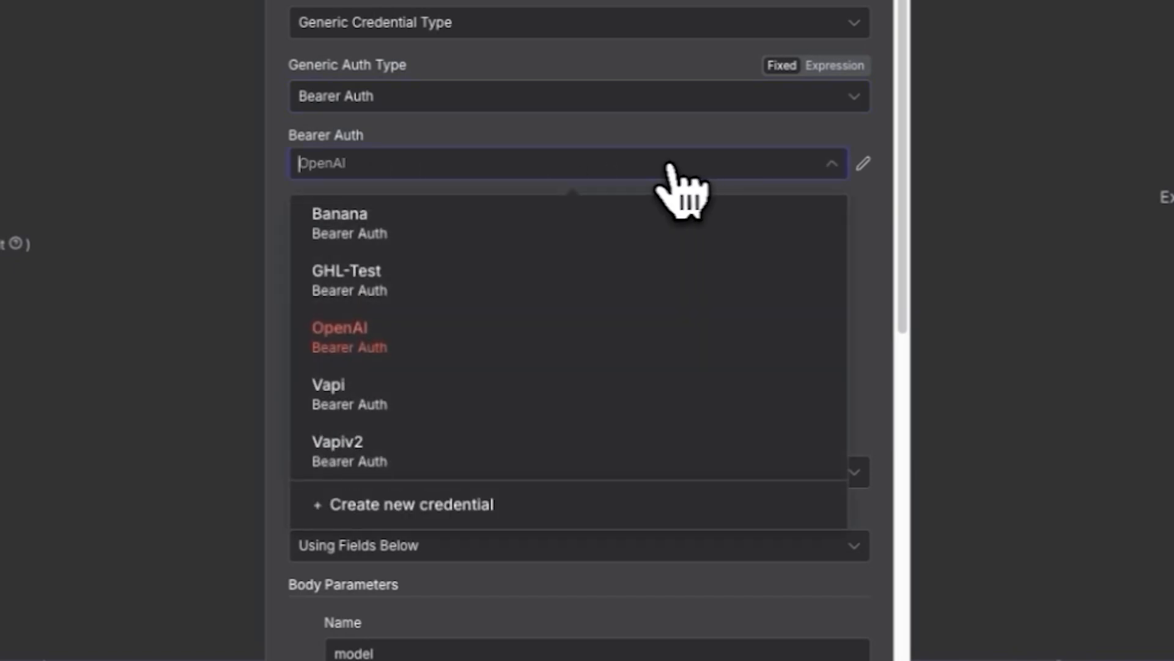
left_click(440, 510)
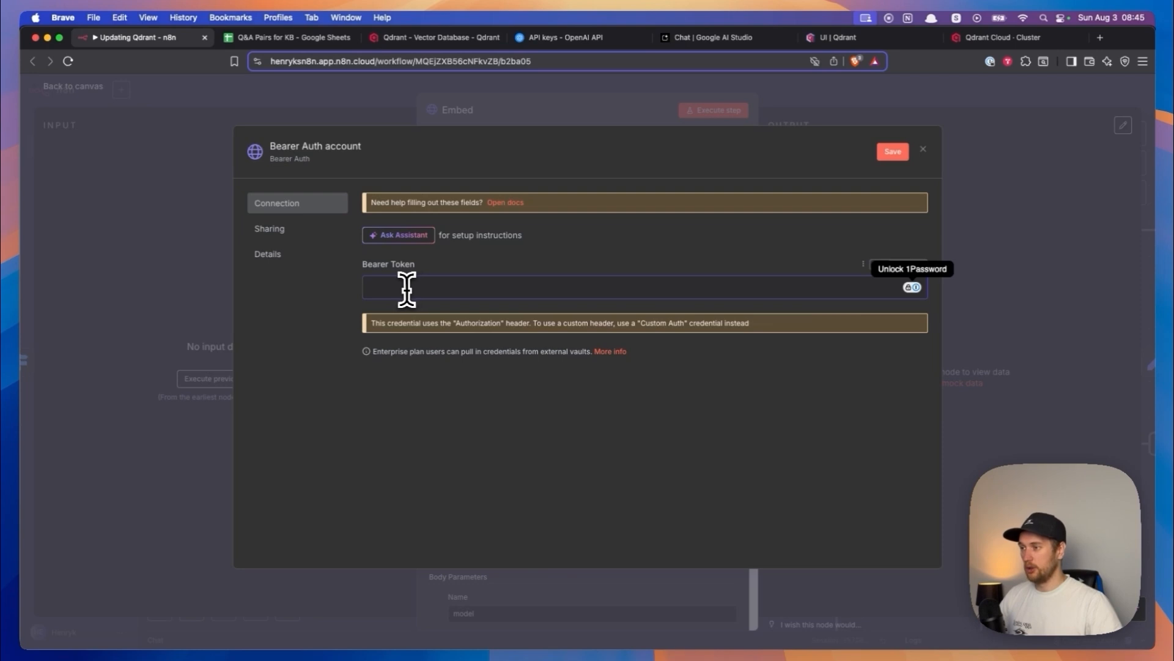
key("super+v")
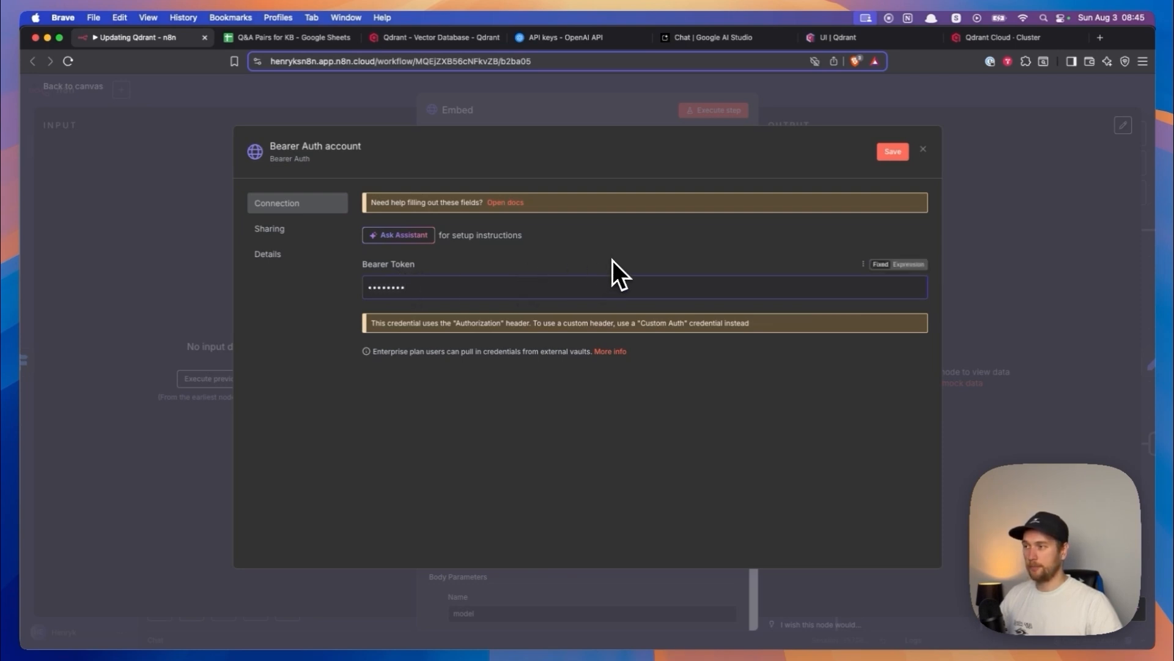
left_click(326, 150)
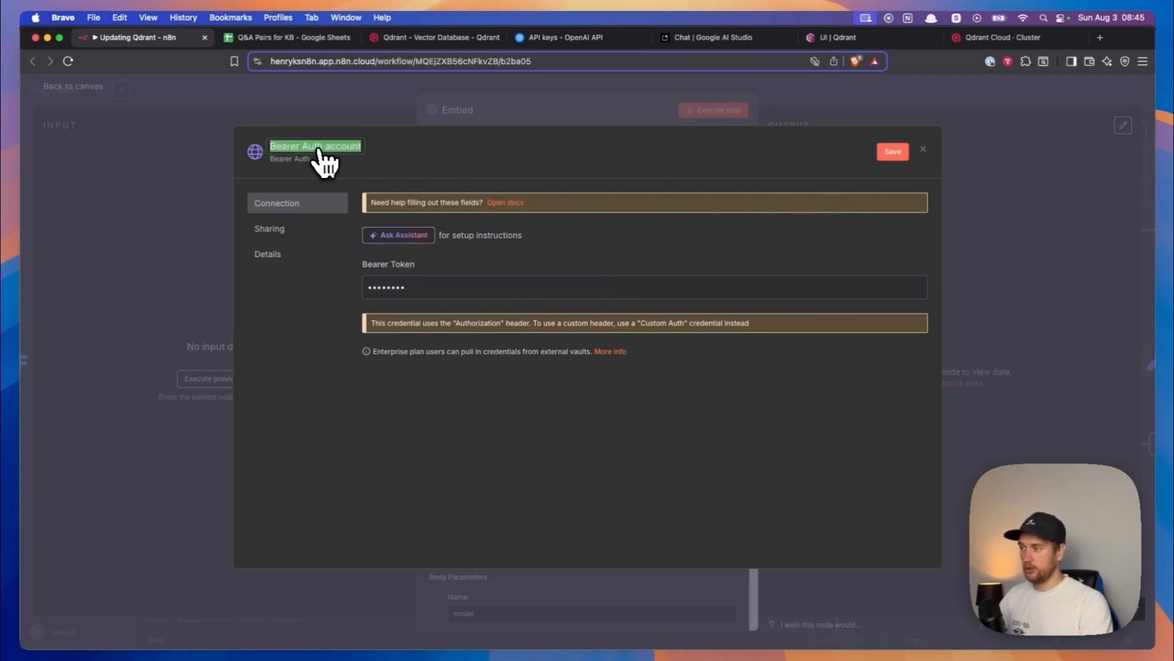
left_click(923, 150)
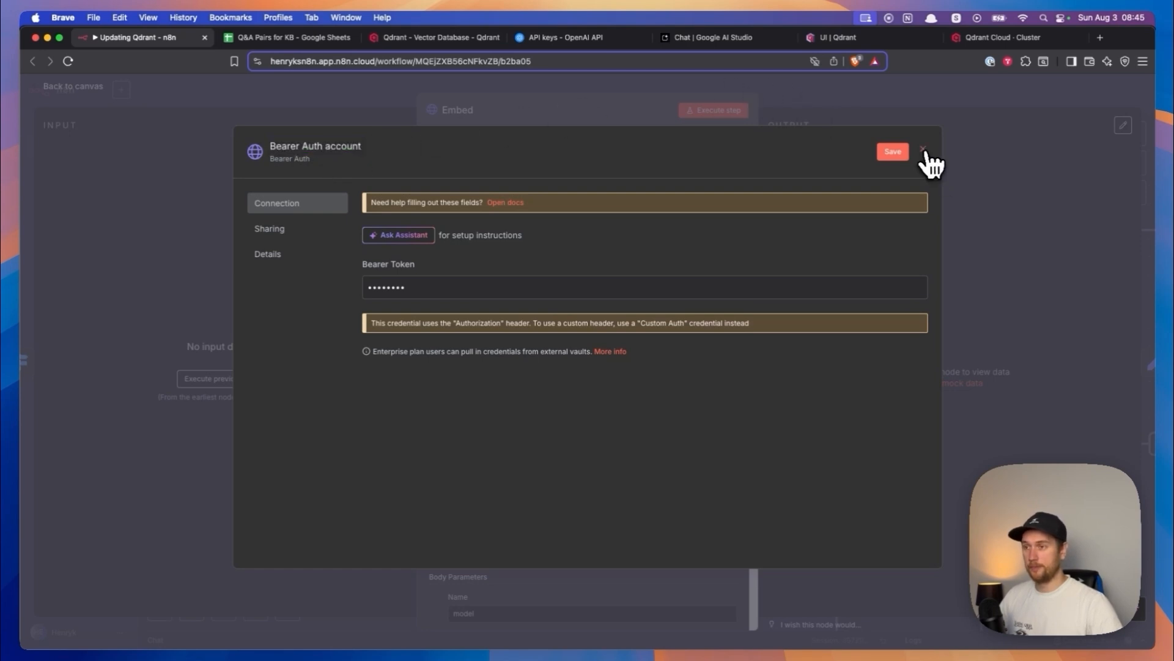
left_click(629, 392)
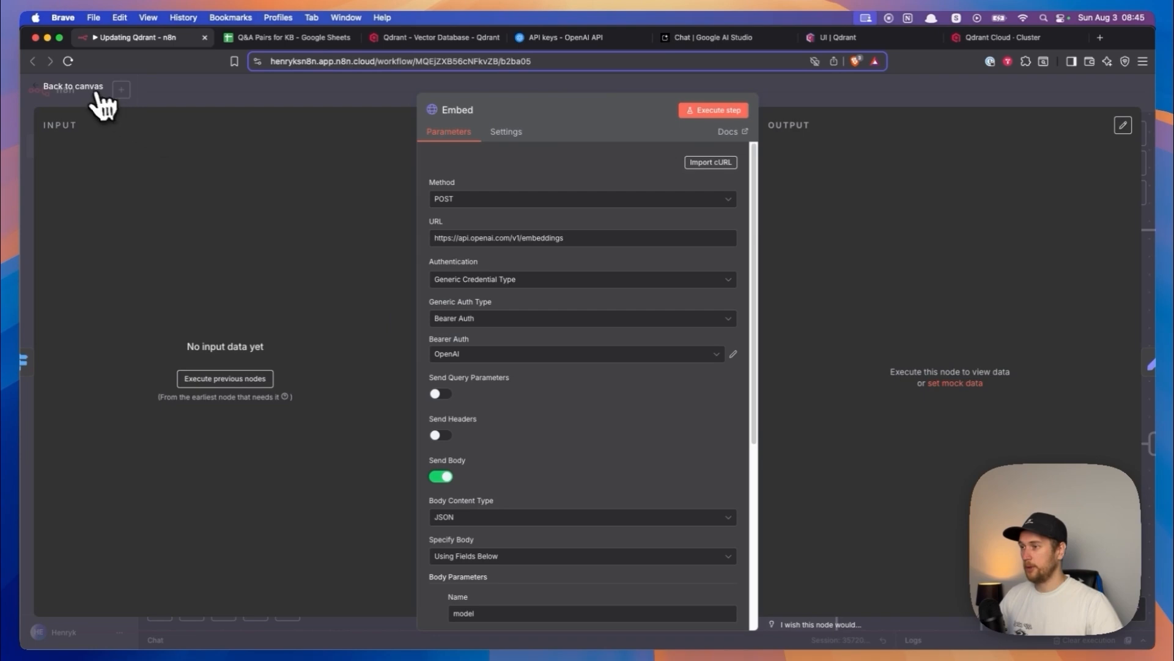
- Return to the canvas and look over the Embed and Embed2 nodes within the Add and Update branches
left_click(73, 86)
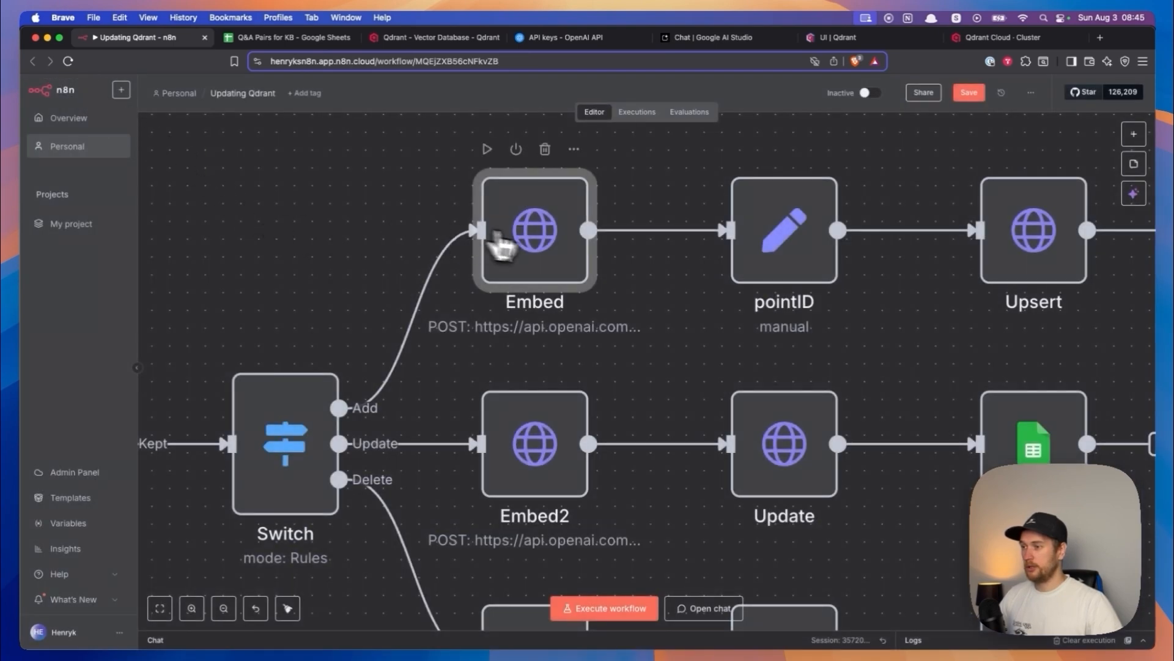
scroll(603, 306, "down", 3)
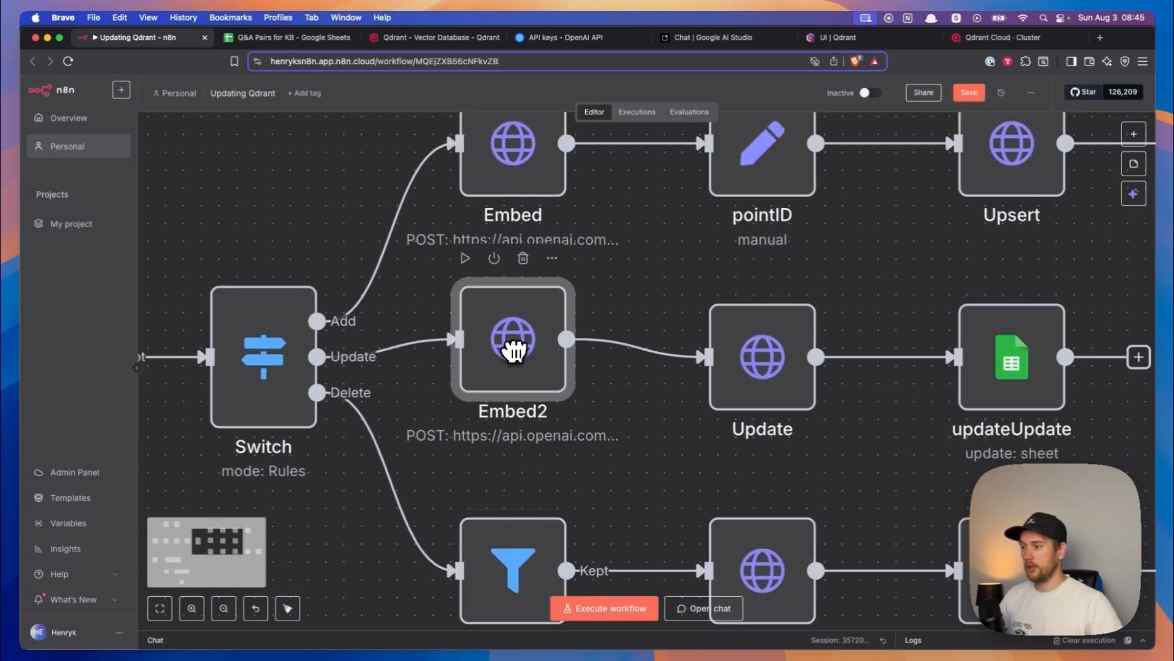
scroll(659, 280, "down", 3)
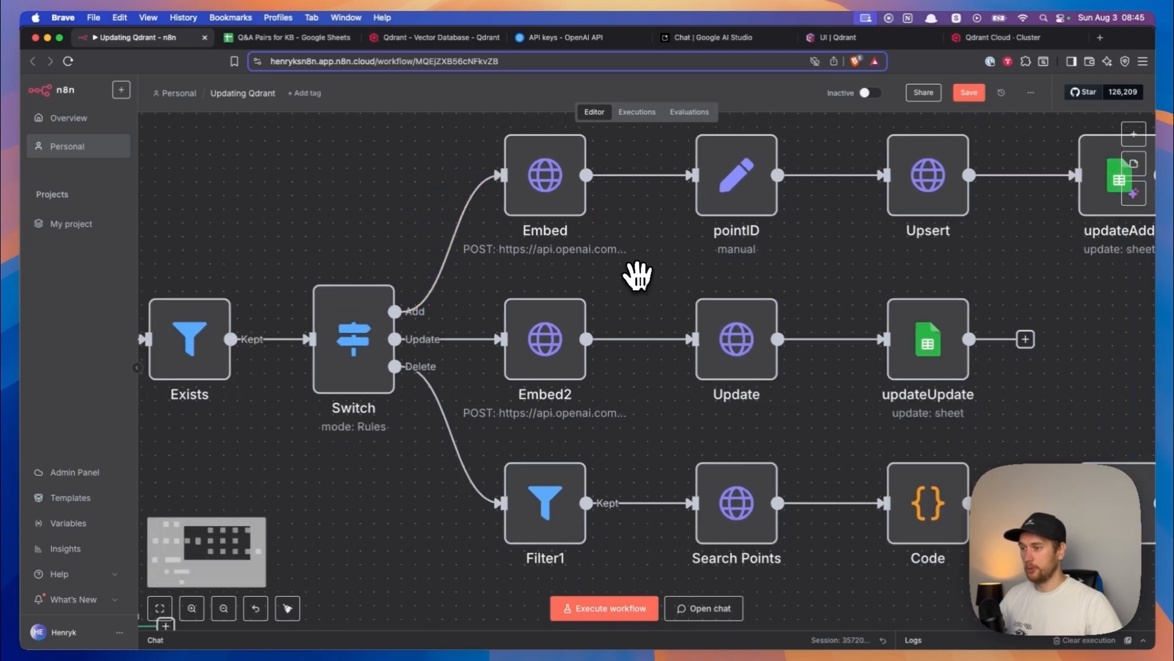
scroll(644, 270, "down", 5)
- Examine the AI Agent with its Google Gemini Chat Model and Qdrant Vector Store nodes, and switch to Google AI Studio
left_click_drag(644, 268, 728, 245)
left_click_drag(544, 382, 611, 295)
scroll(605, 380, "up", 5)
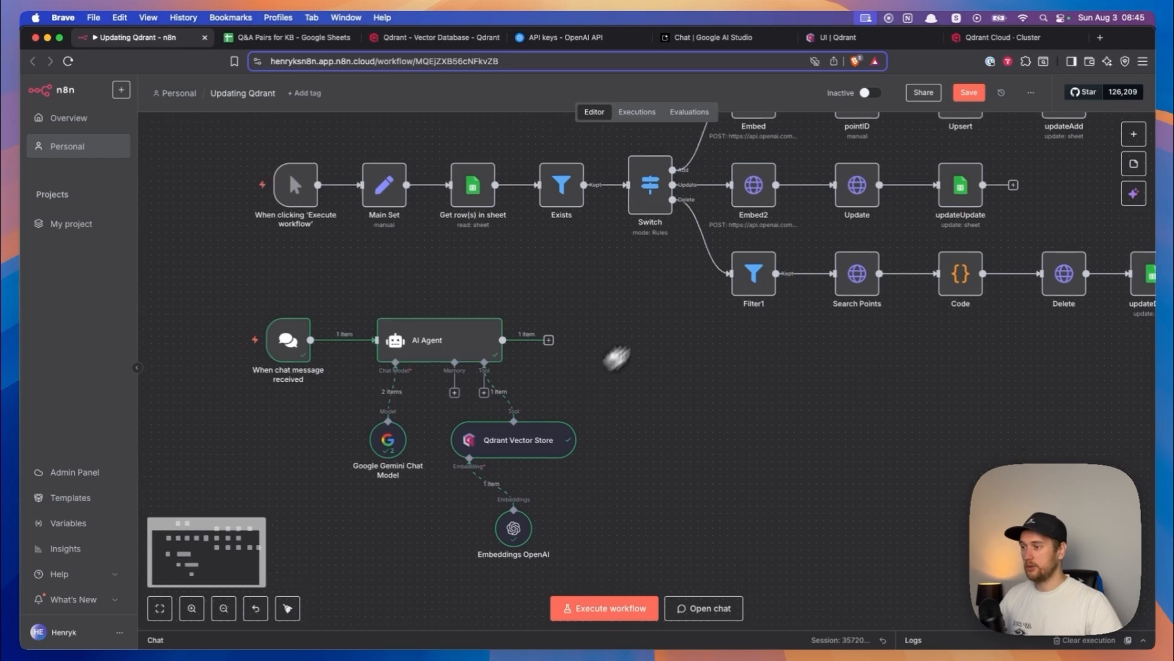
scroll(226, 389, "right", 5)
left_click_drag(335, 367, 222, 400)
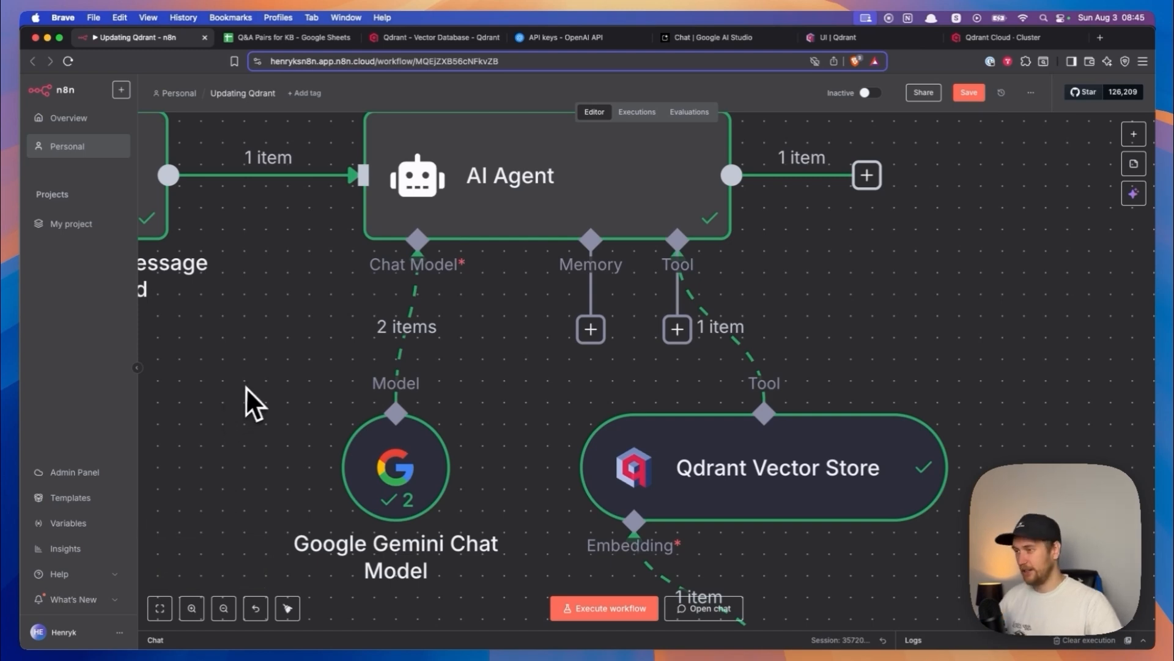
scroll(243, 377, "down", 2)
left_click_drag(274, 380, 335, 362)
left_click(699, 40)
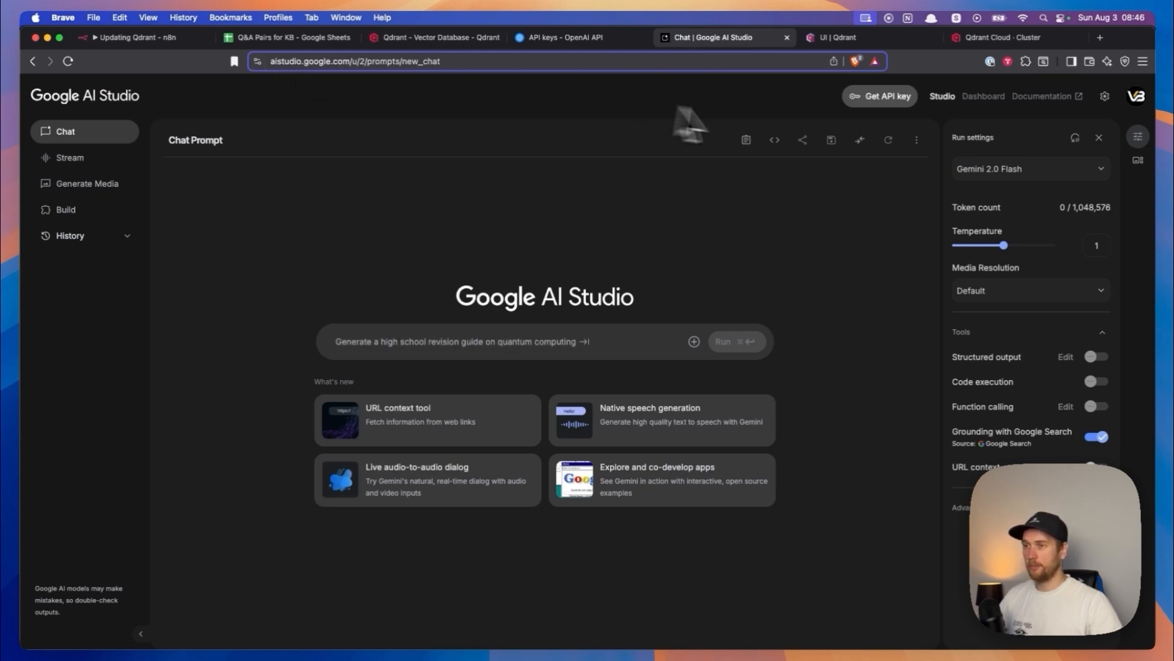
- View the Gemini API keys page, open the API key creation dialog, and close it without creating a key
left_click(870, 101)
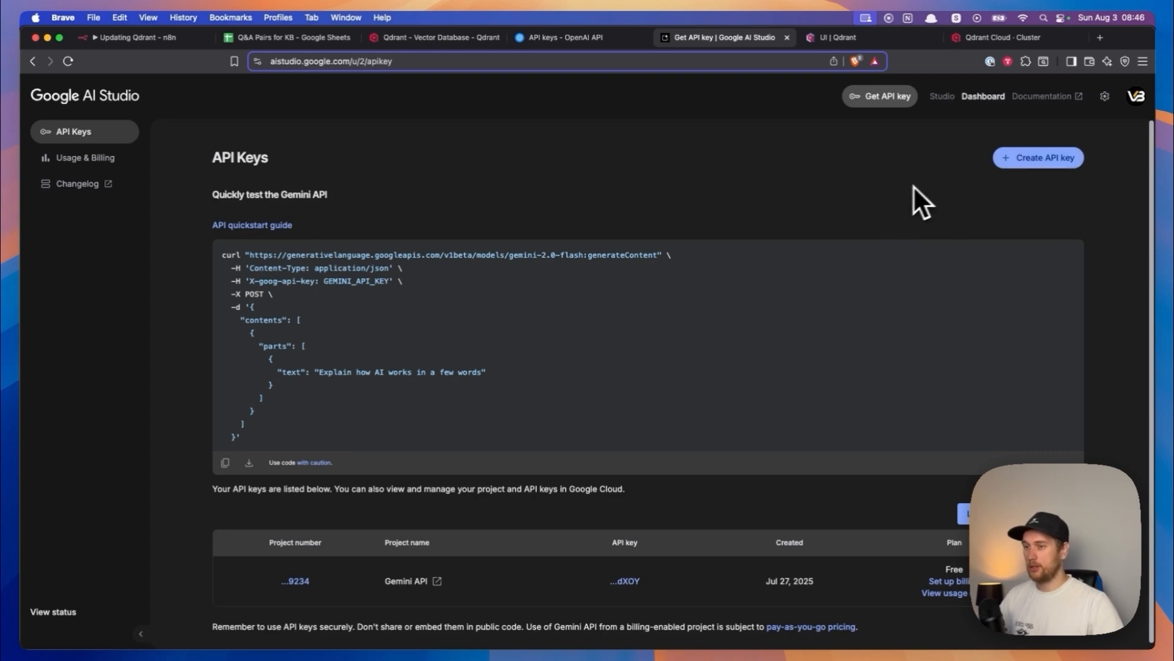
left_click(1011, 164)
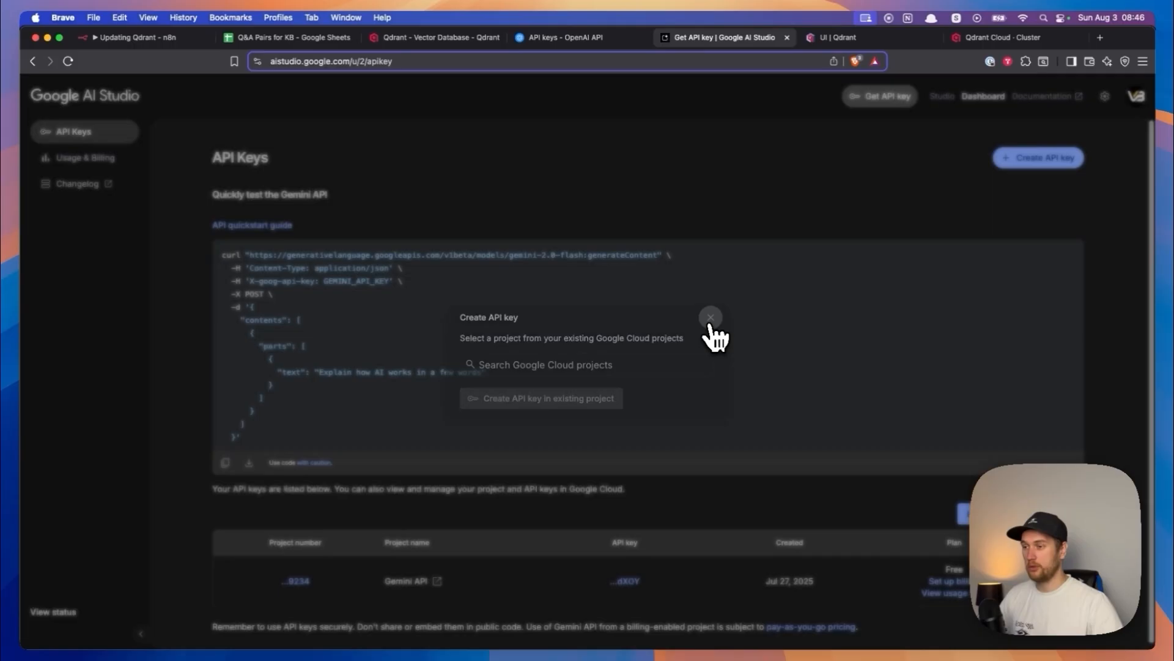
left_click(710, 318)
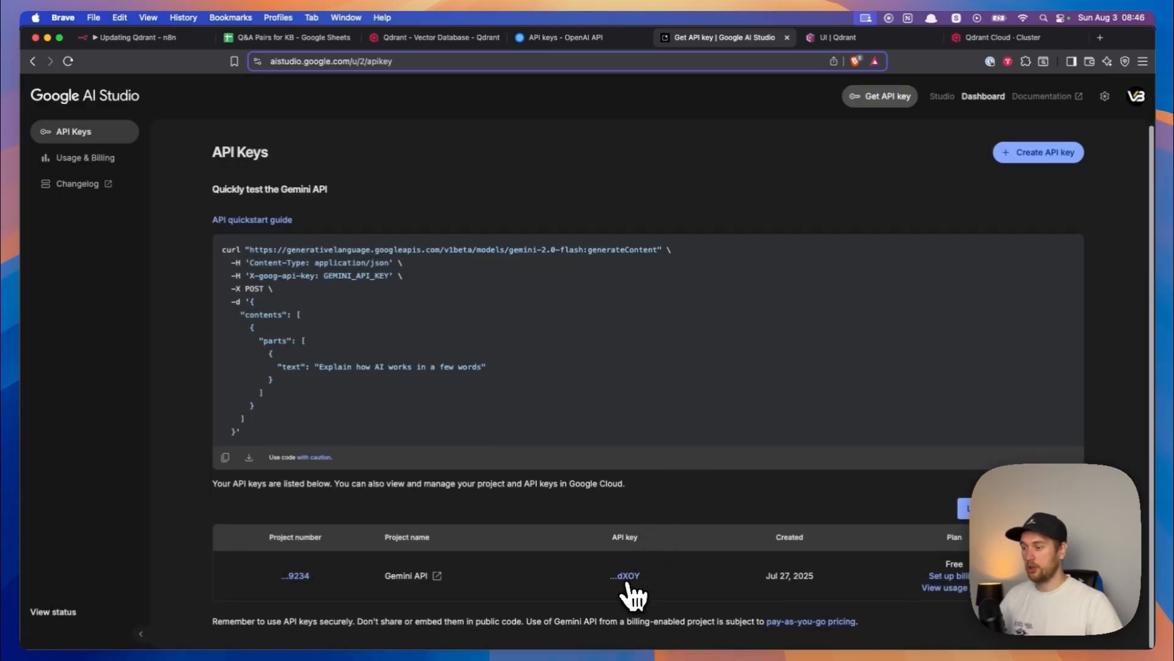
- Return to the n8n workflow, start a new credential for the Google Gemini Chat Model node, and close it without saving
left_click(133, 38)
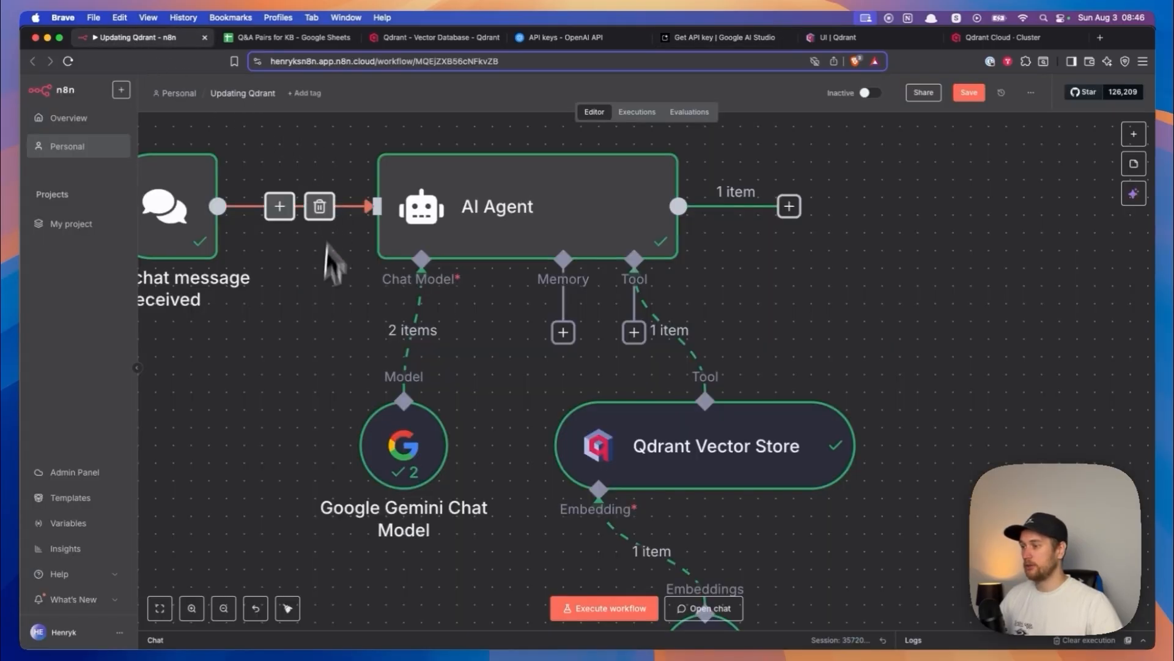
double_click(397, 451)
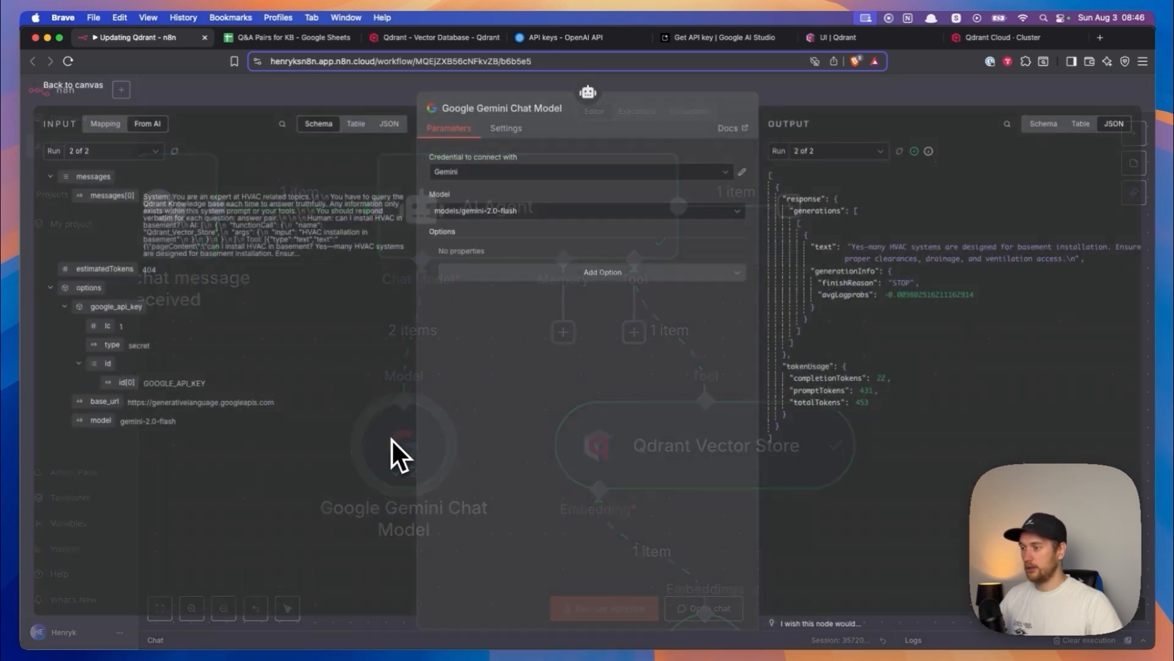
left_click(552, 182)
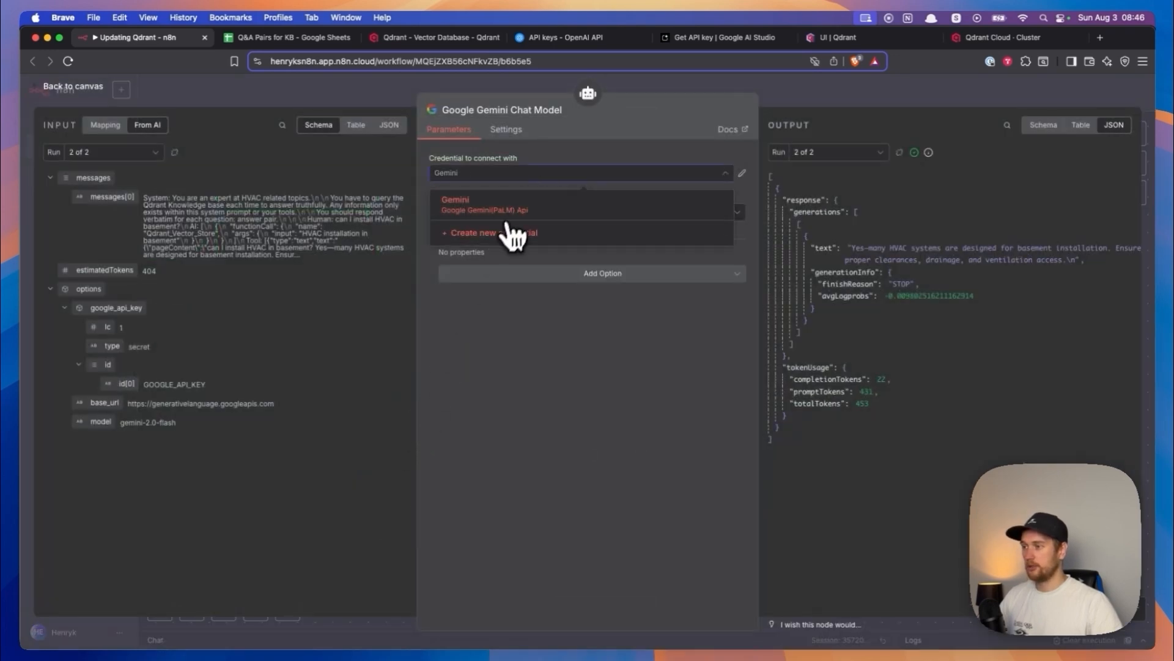
left_click(506, 231)
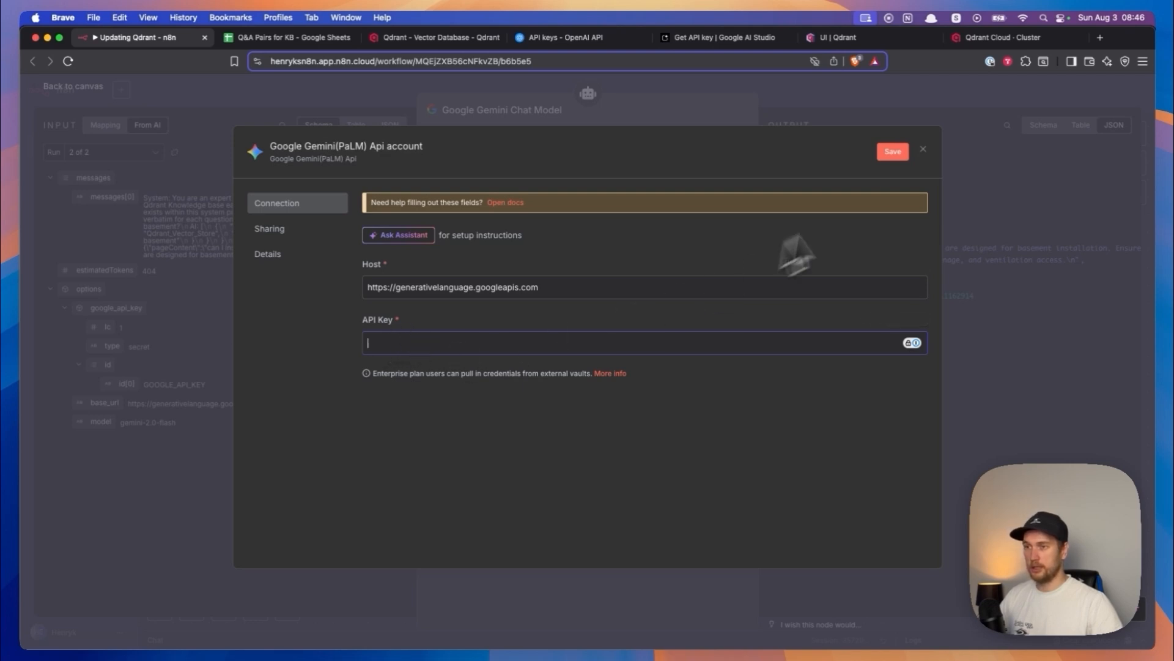
left_click(923, 150)
key("Escape")
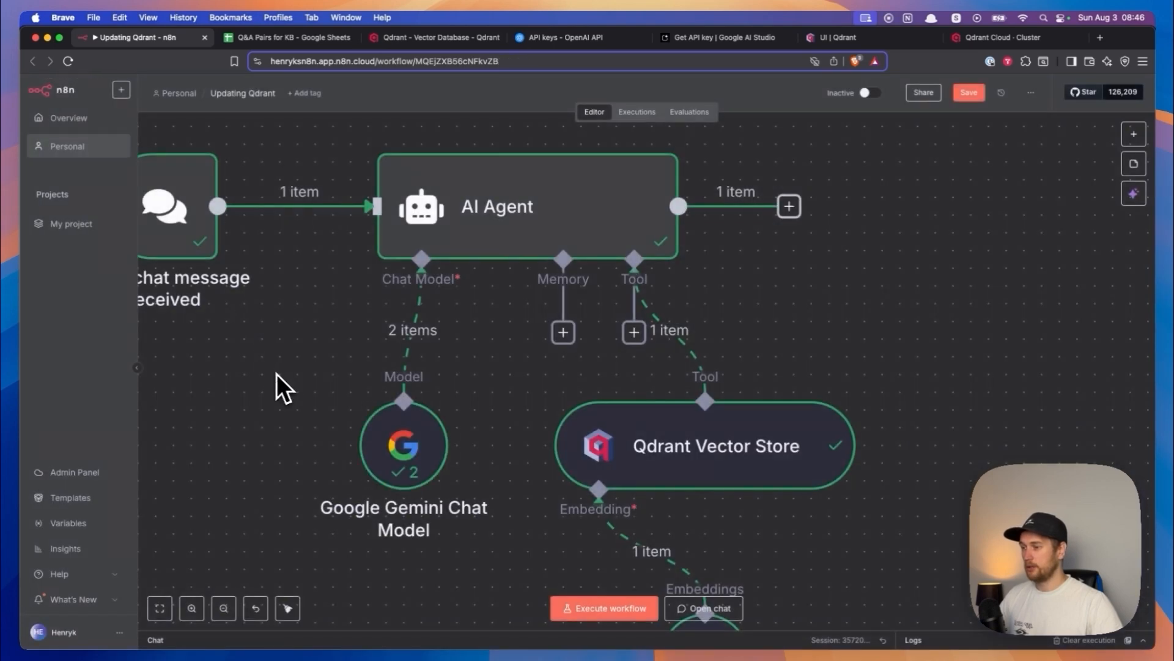
- Examine the whole workflow's nodes and the model setting inside the Google Gemini Chat Model node, returning to the canvas
scroll(343, 338, "down", 8)
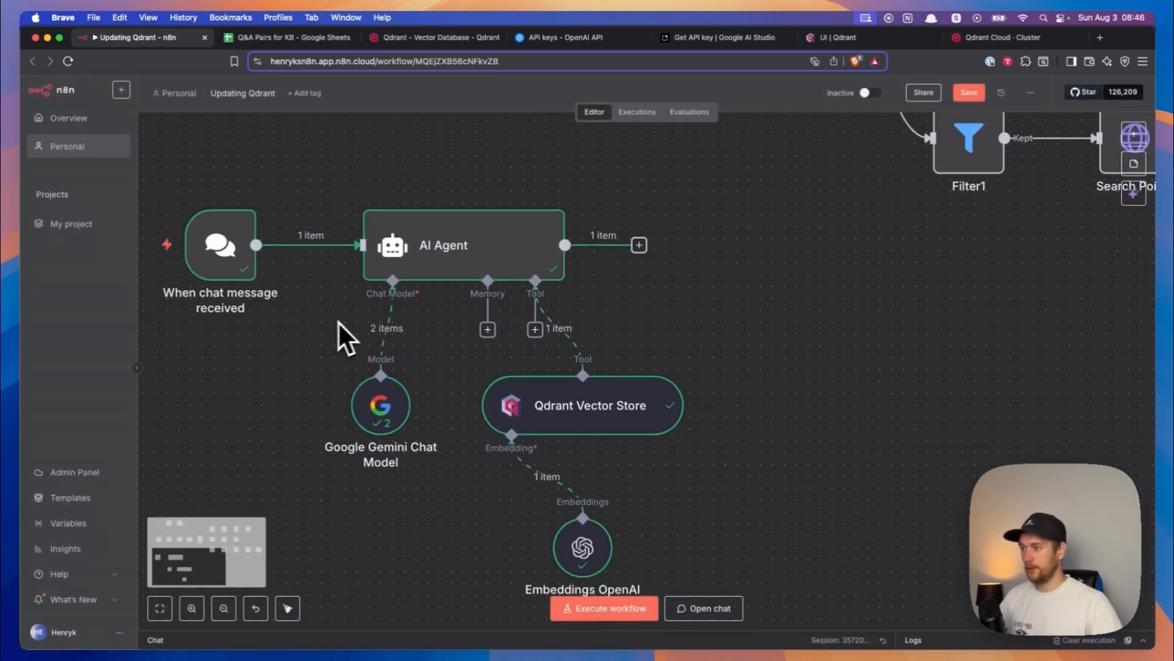
key("1")
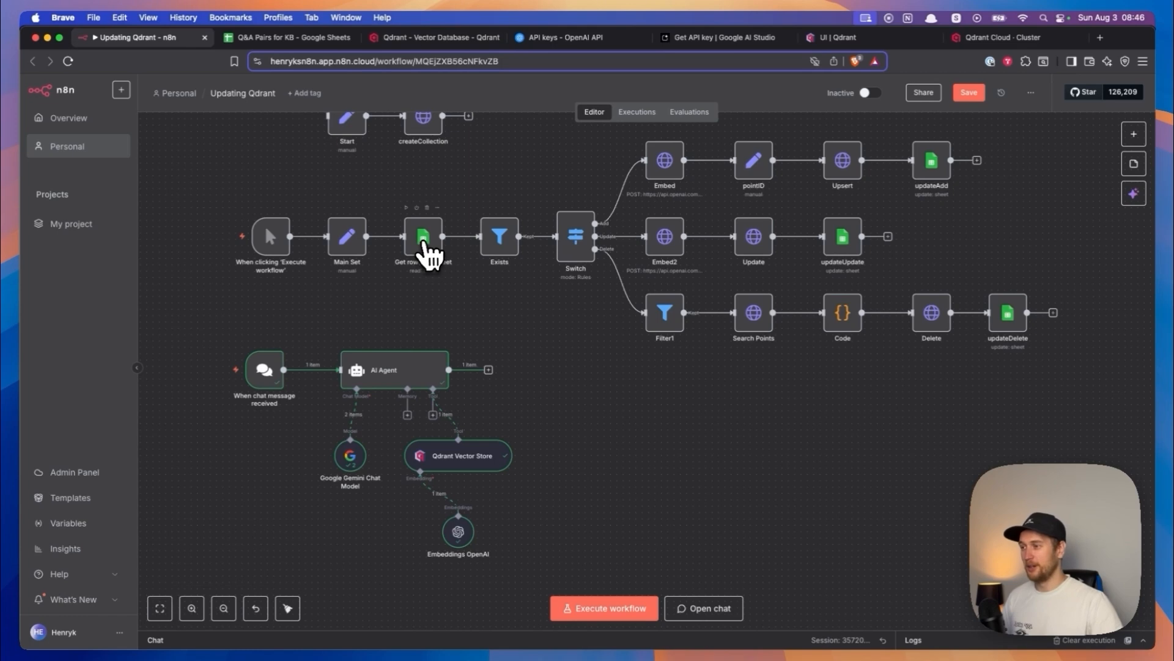
left_click_drag(658, 145, 662, 159)
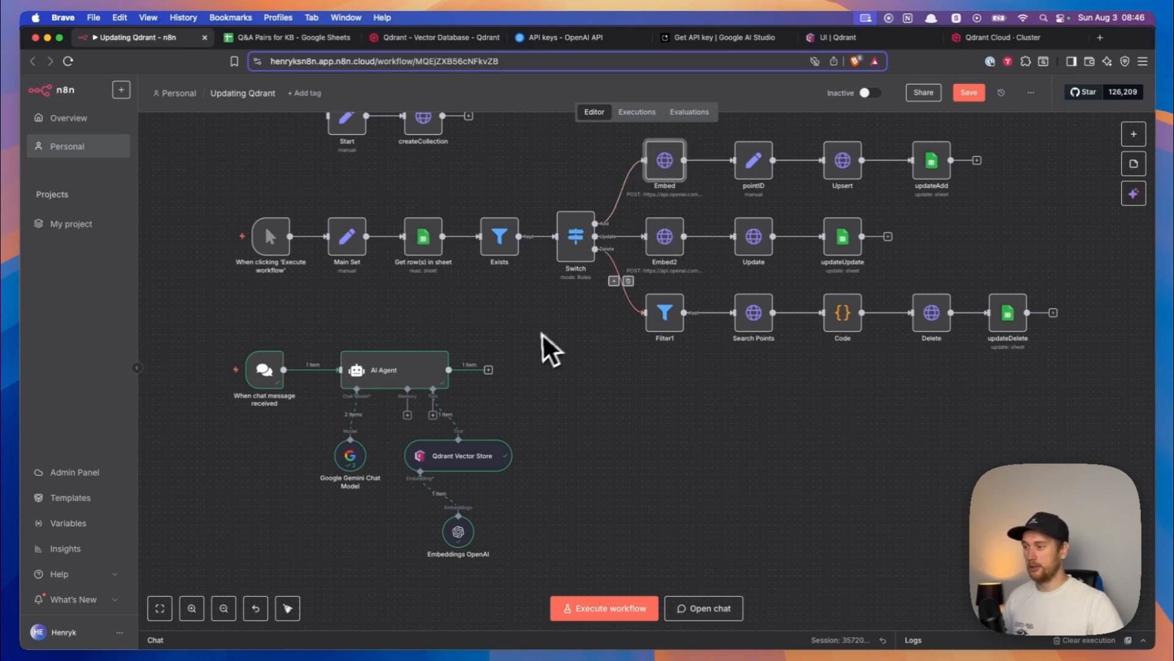
scroll(545, 341, "down", 2)
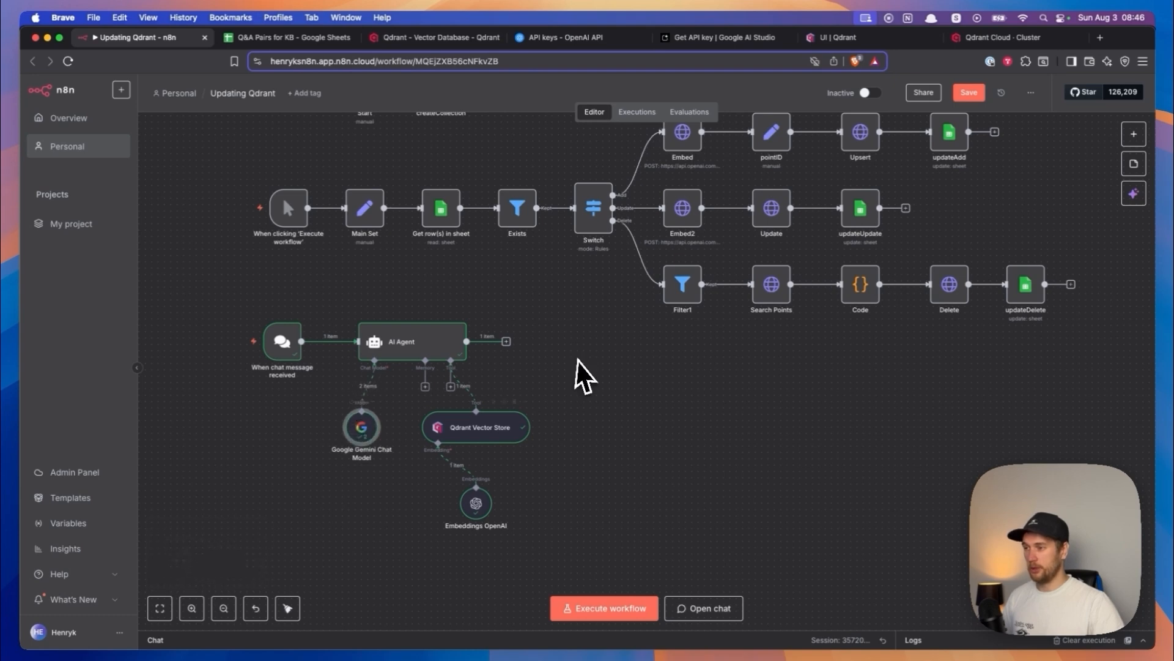
scroll(578, 348, "up", 1)
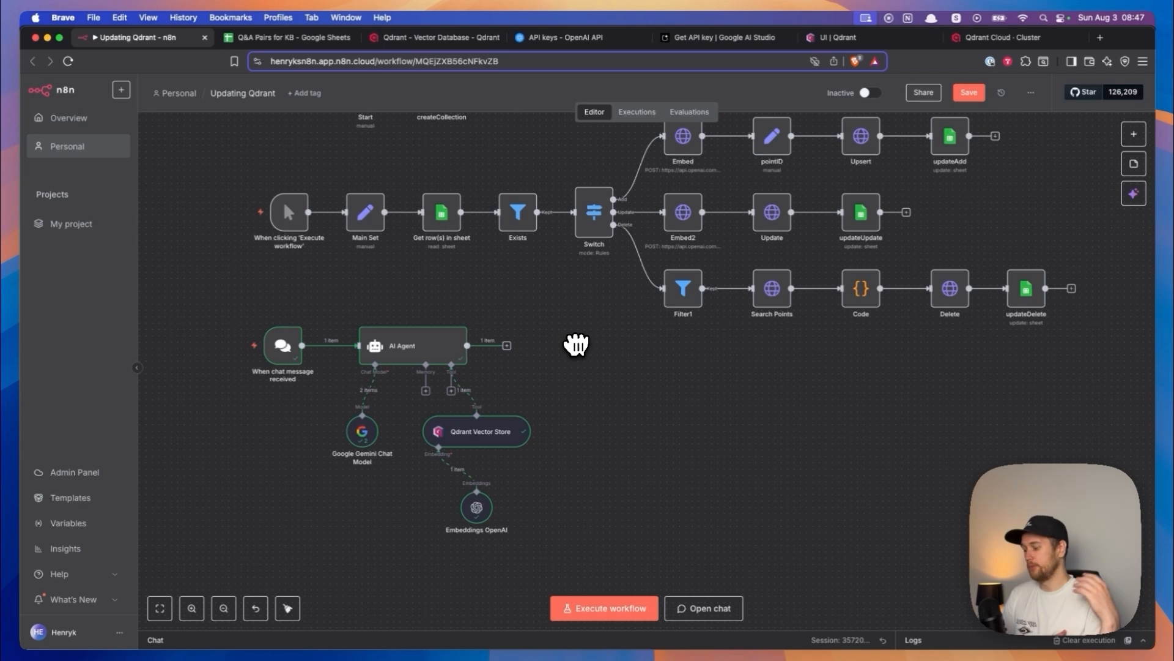
scroll(578, 367, "up", 1)
left_click_drag(572, 386, 595, 355)
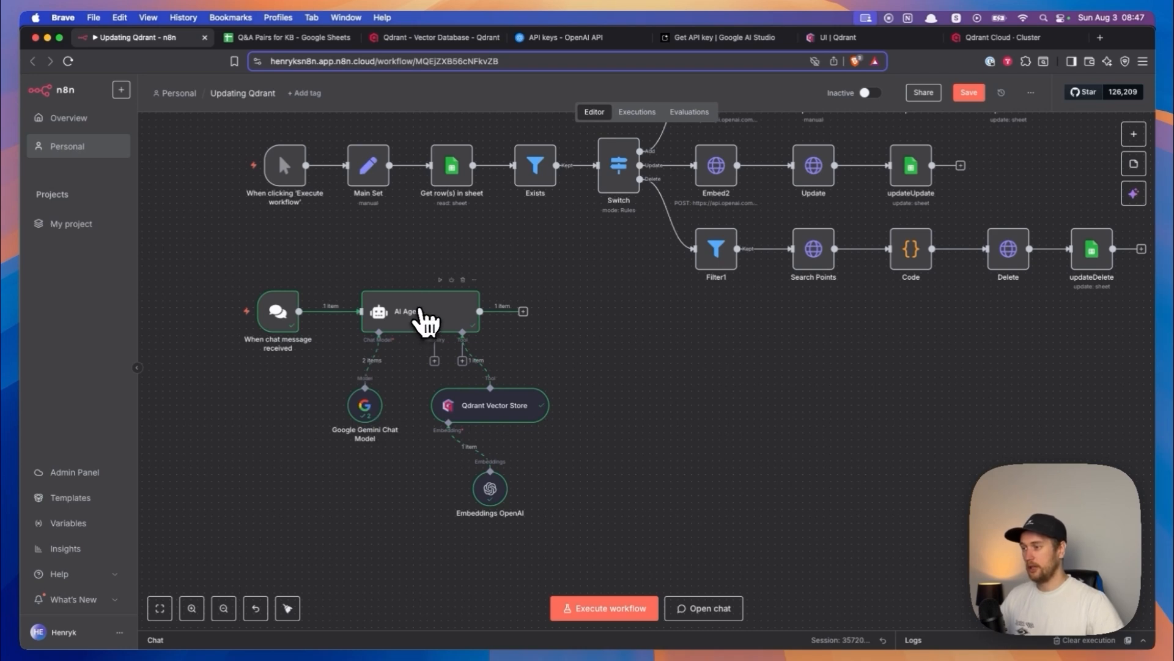
double_click(366, 409)
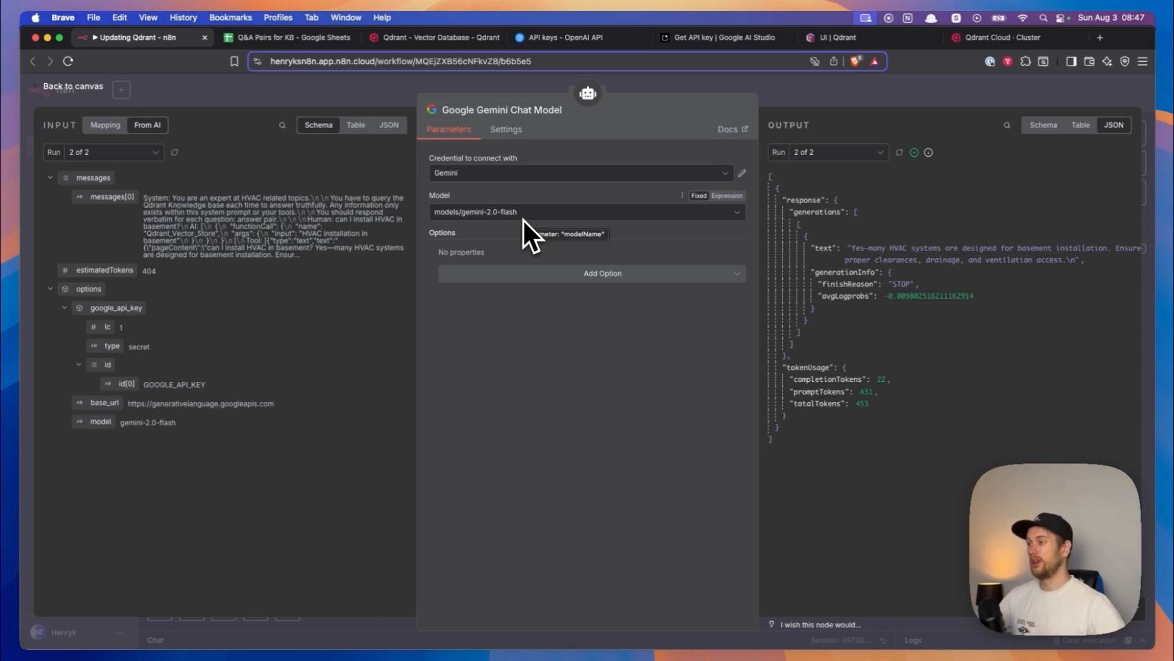
left_click(86, 90)
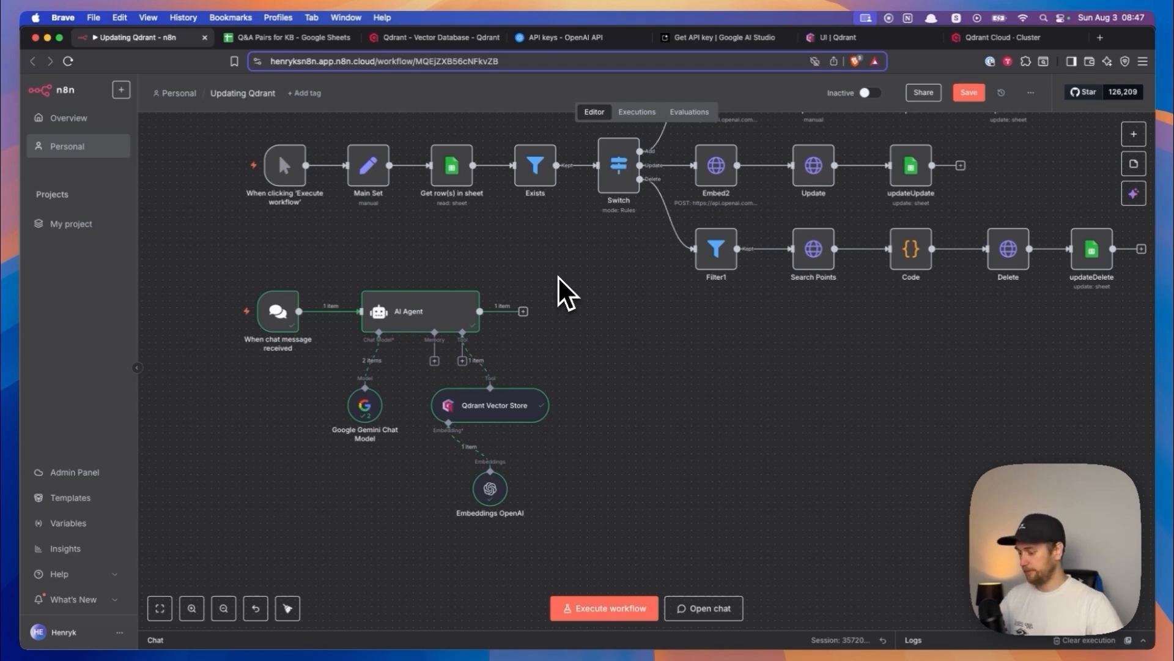
- Look over the Qdrant Vector Store and Embeddings OpenAI nodes under the AI Agent, along with the Add, Update and Delete branches
left_click_drag(536, 274, 563, 247)
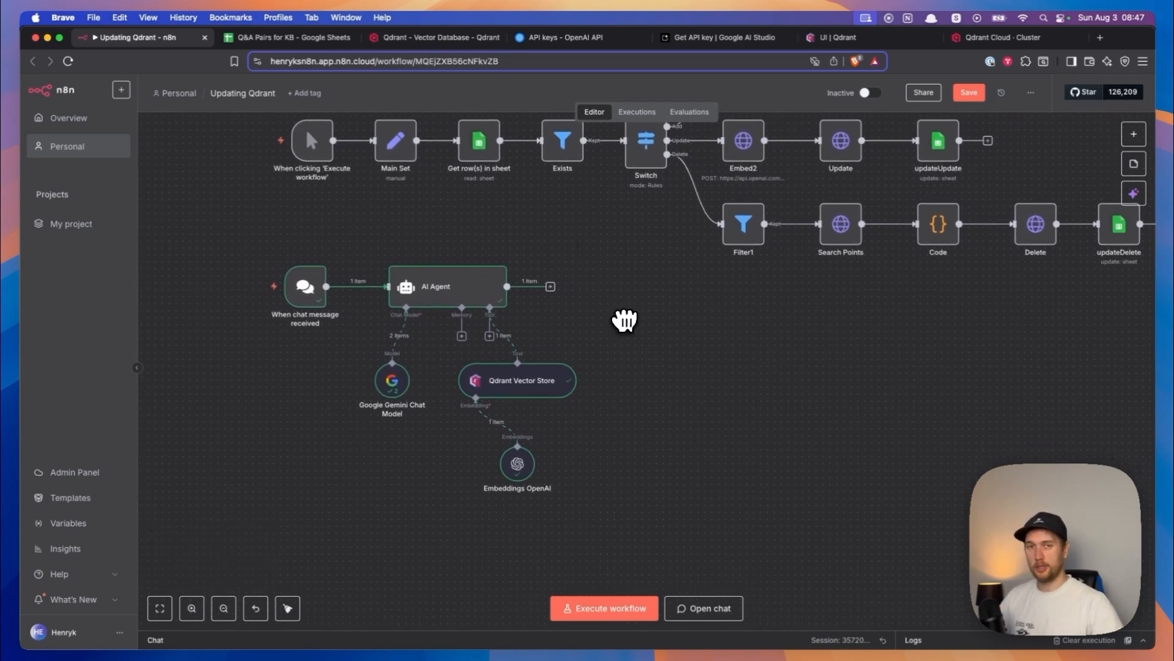
left_click_drag(393, 382, 399, 383)
scroll(419, 405, "up", 5)
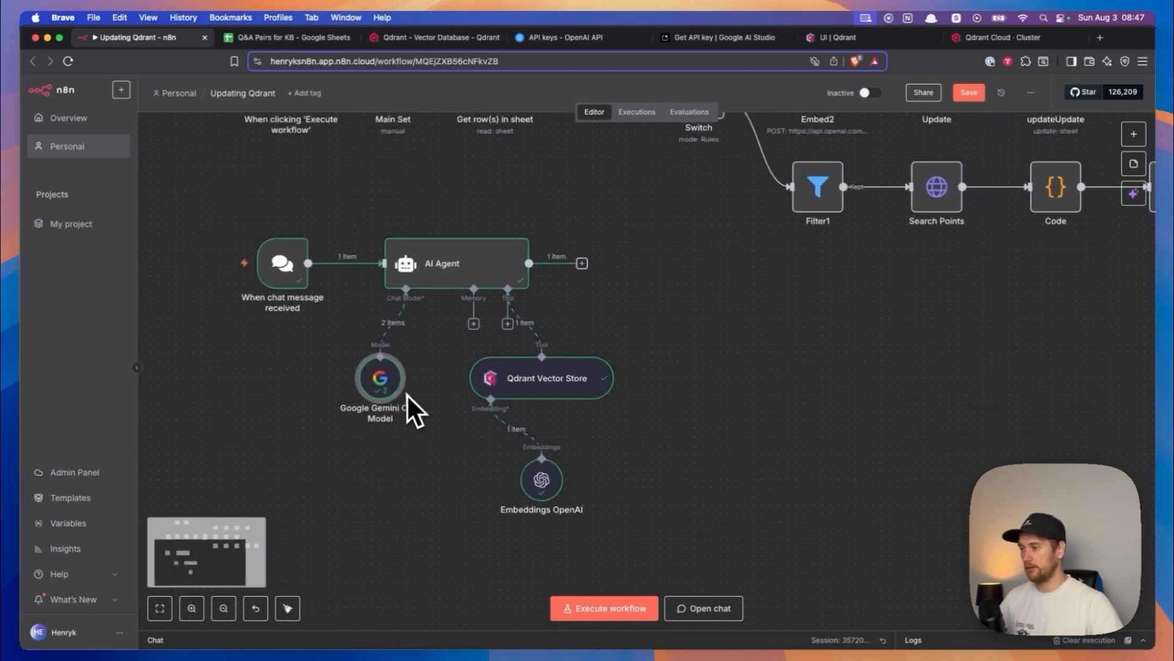
left_click(606, 377)
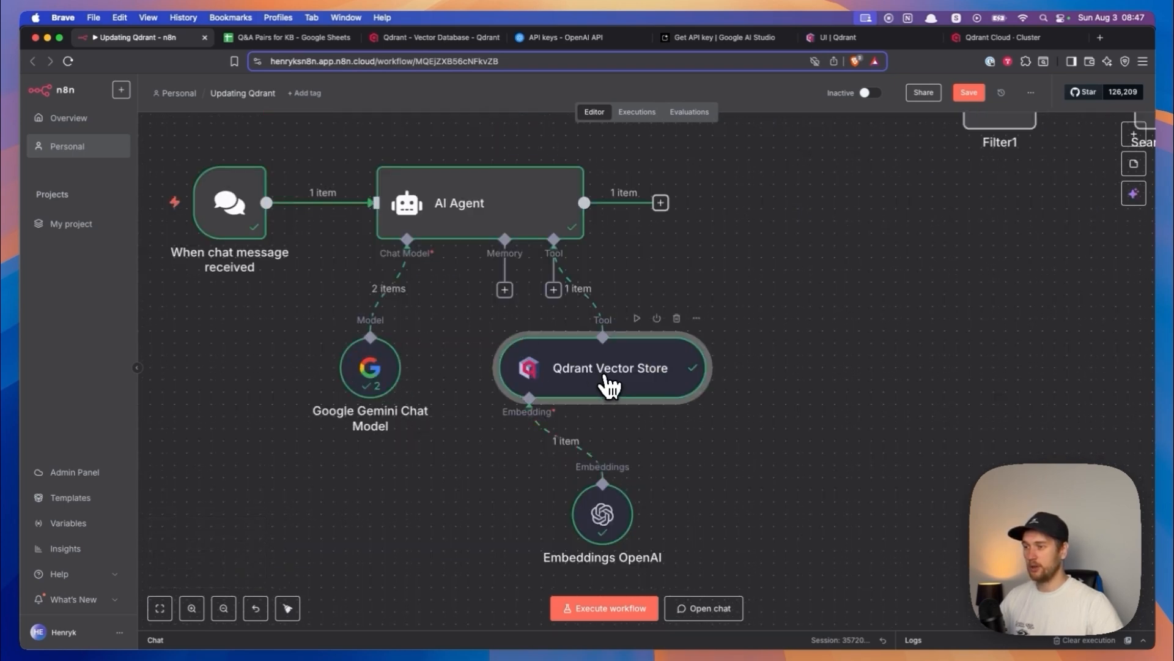
scroll(752, 286, "down", 10)
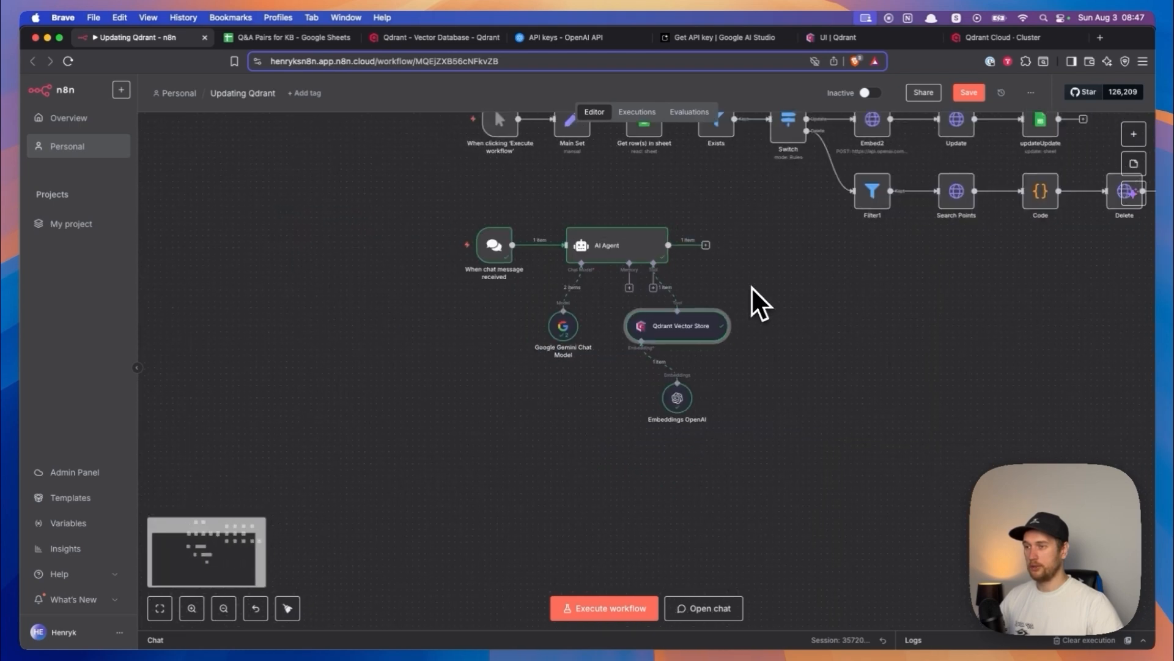
scroll(563, 355, "up", 3)
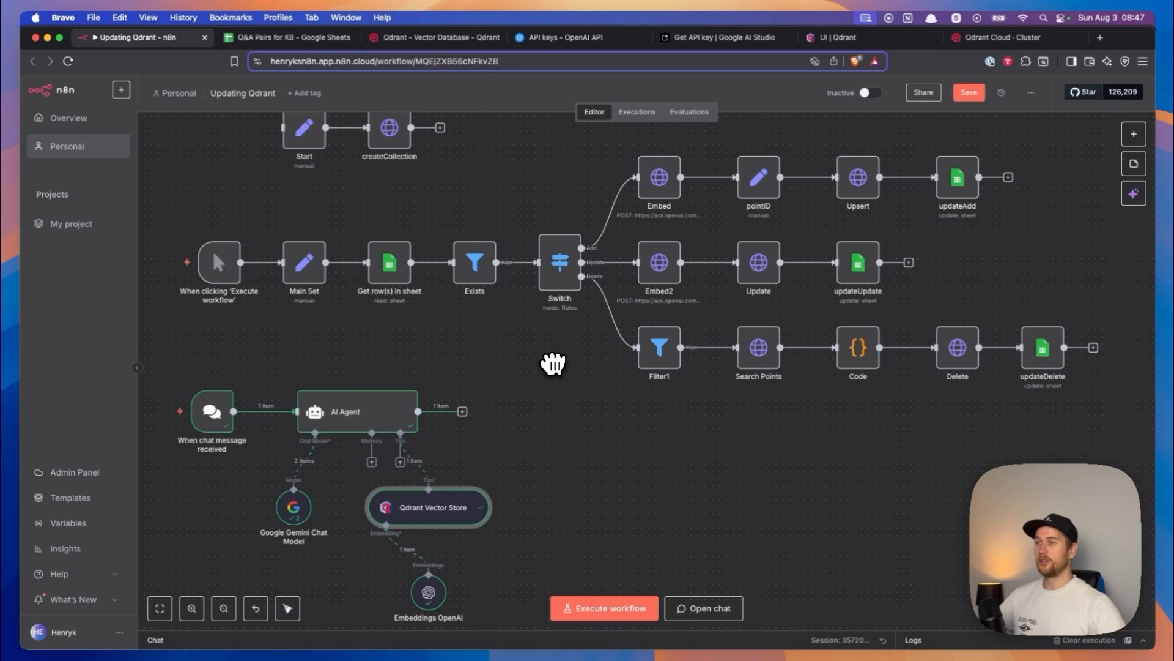
- Switch to Qdrant Cloud and create a free cluster named hvac-kb on Google Cloud Platform in the Frankfurt region
left_click(401, 37)
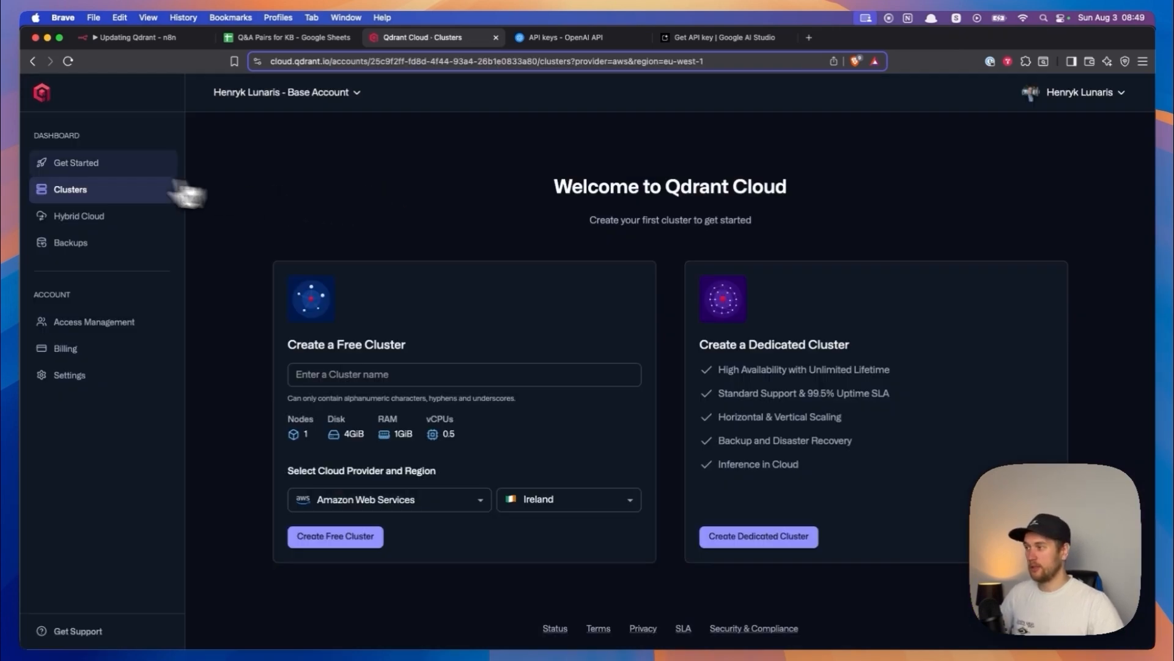
left_click(70, 167)
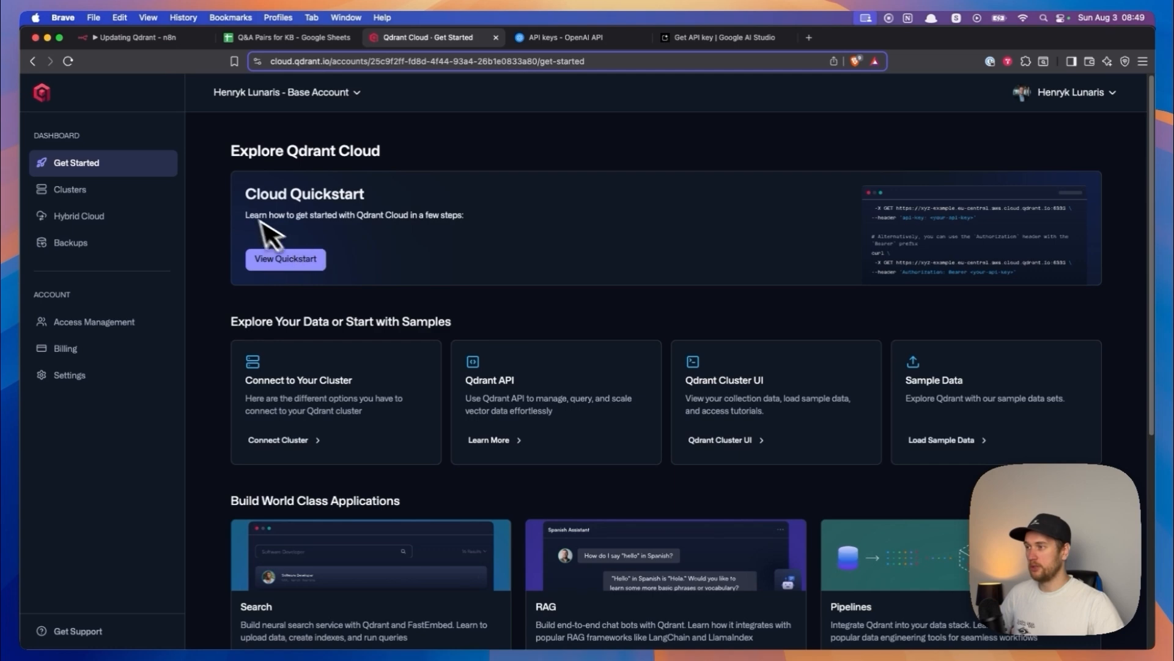
left_click(66, 192)
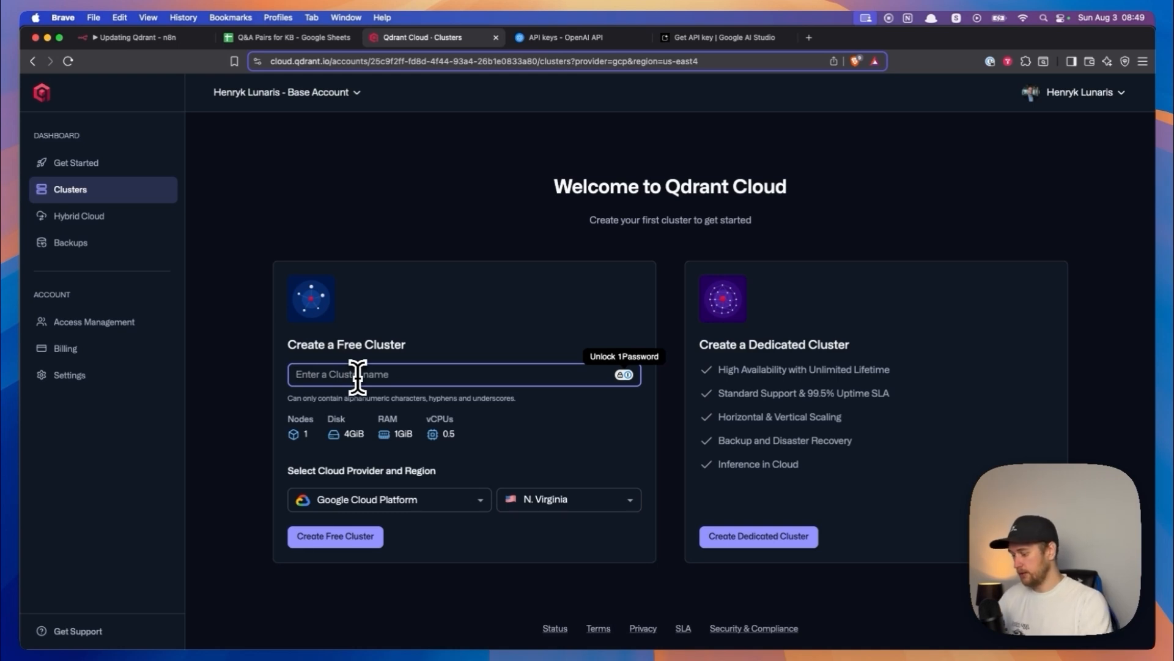
type("hvac-kb")
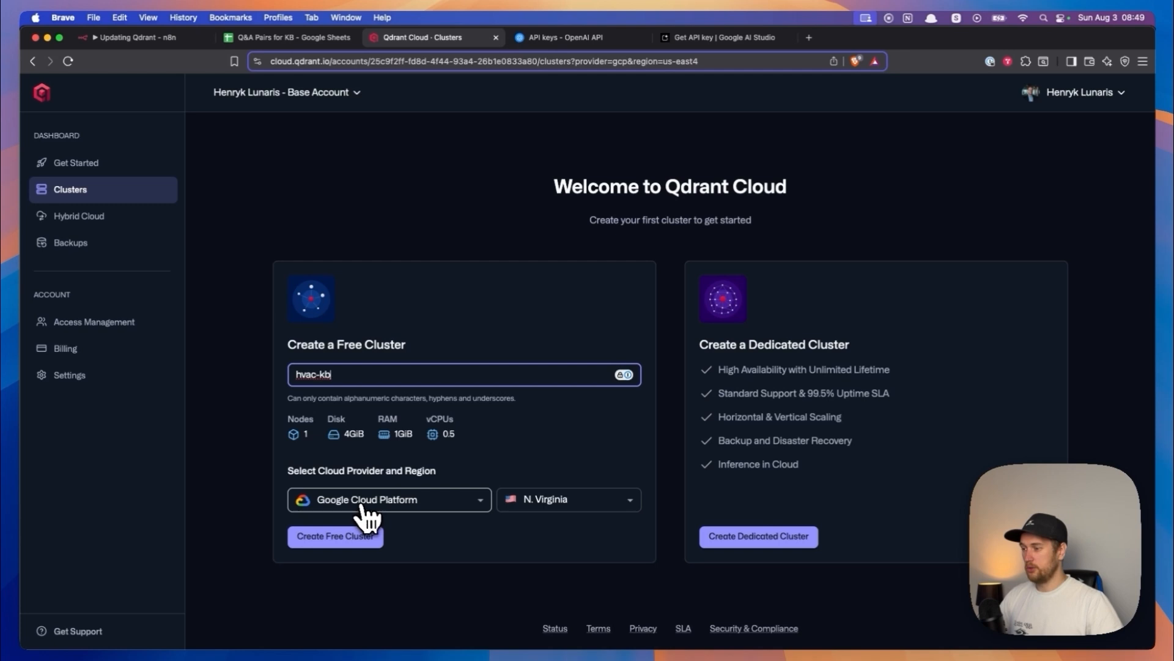
left_click(537, 505)
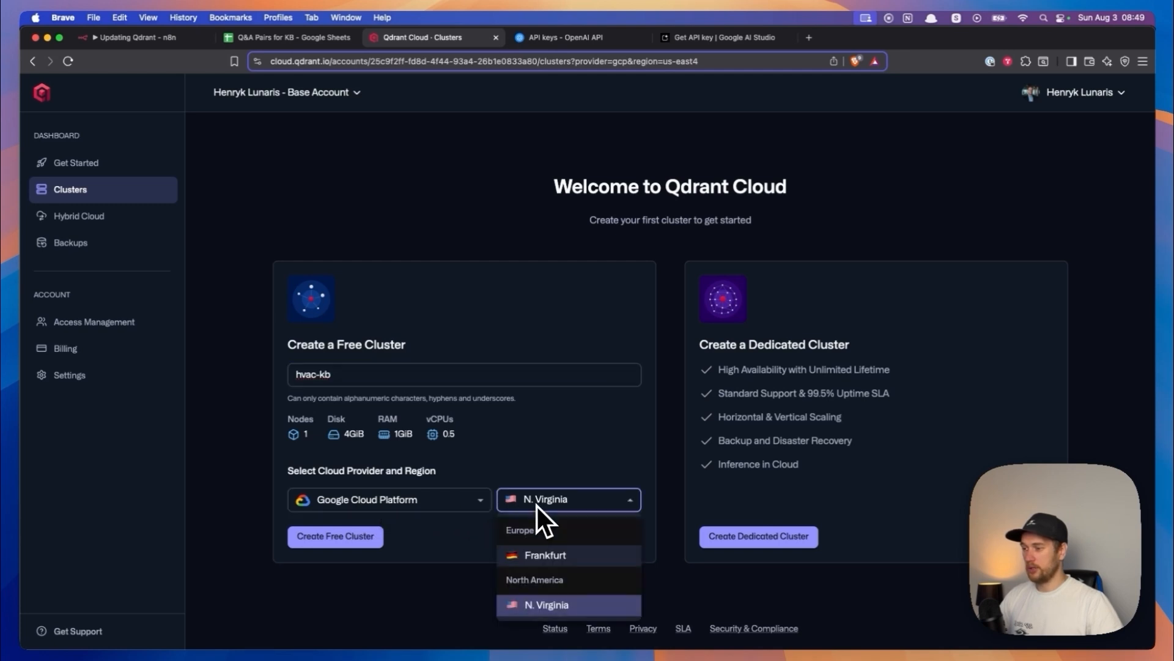
left_click(533, 555)
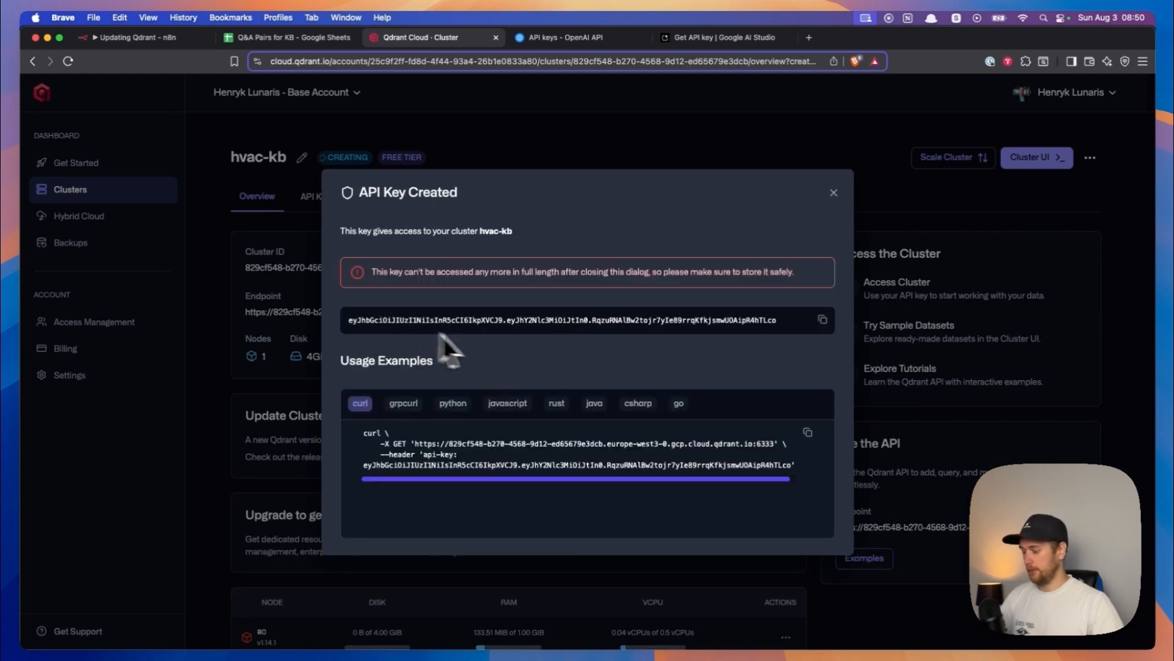
- Copy the hvac-kb cluster's API key, close the key dialog, and copy the cluster's endpoint URL
left_click(822, 320)
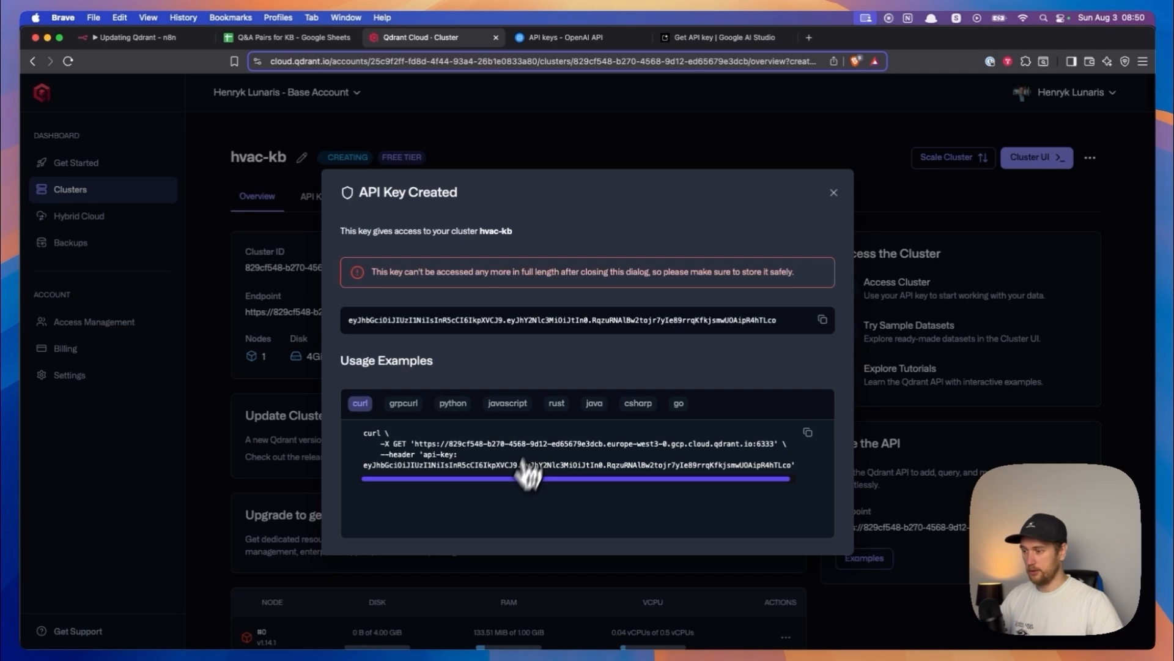
left_click(403, 626)
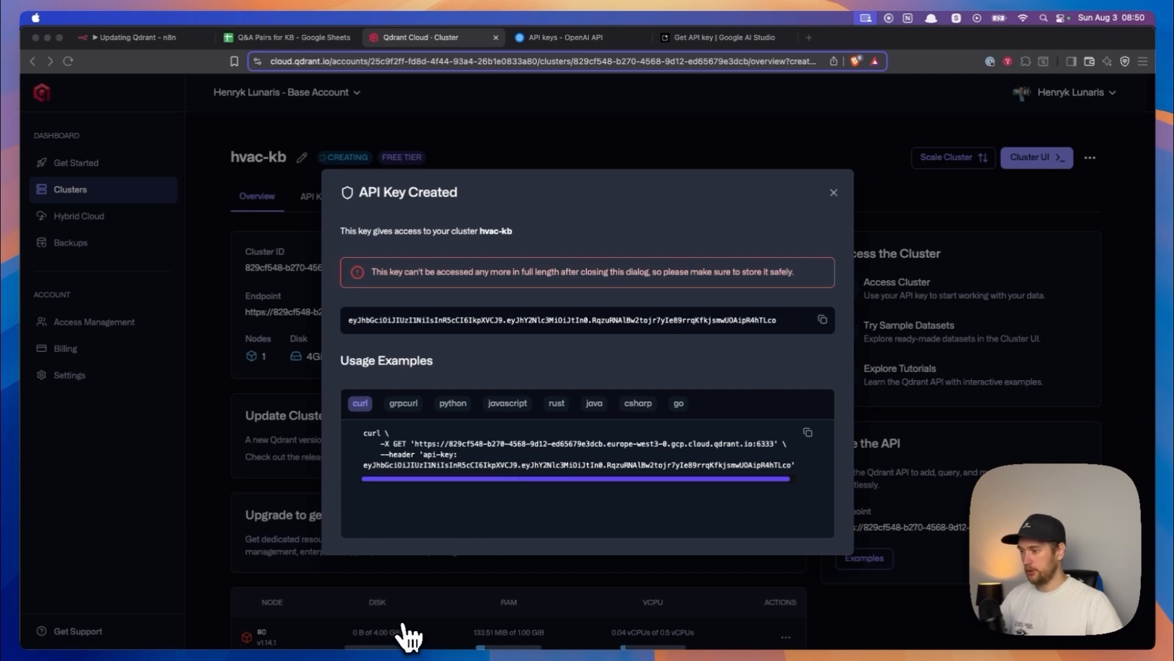
left_click(410, 637)
left_click_drag(245, 312, 533, 315)
left_click(586, 311)
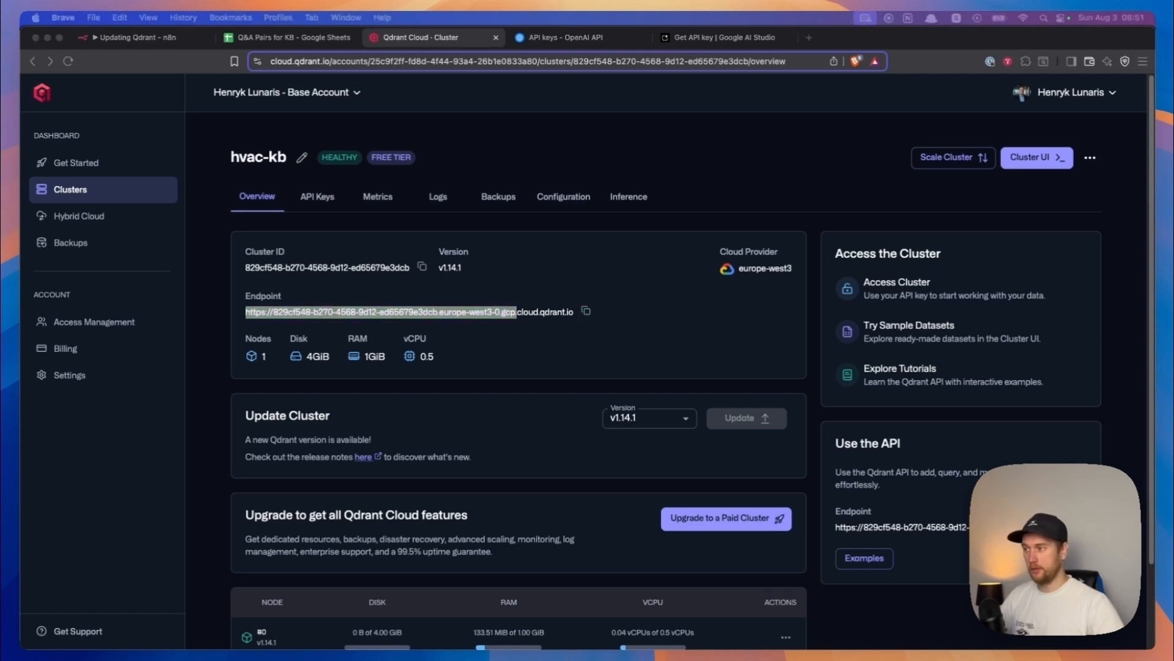
- Review the hvac-kb cluster's overview and its list of API keys, and return to the overview
left_click(208, 357)
scroll(222, 351, "down", 1)
left_click(222, 351)
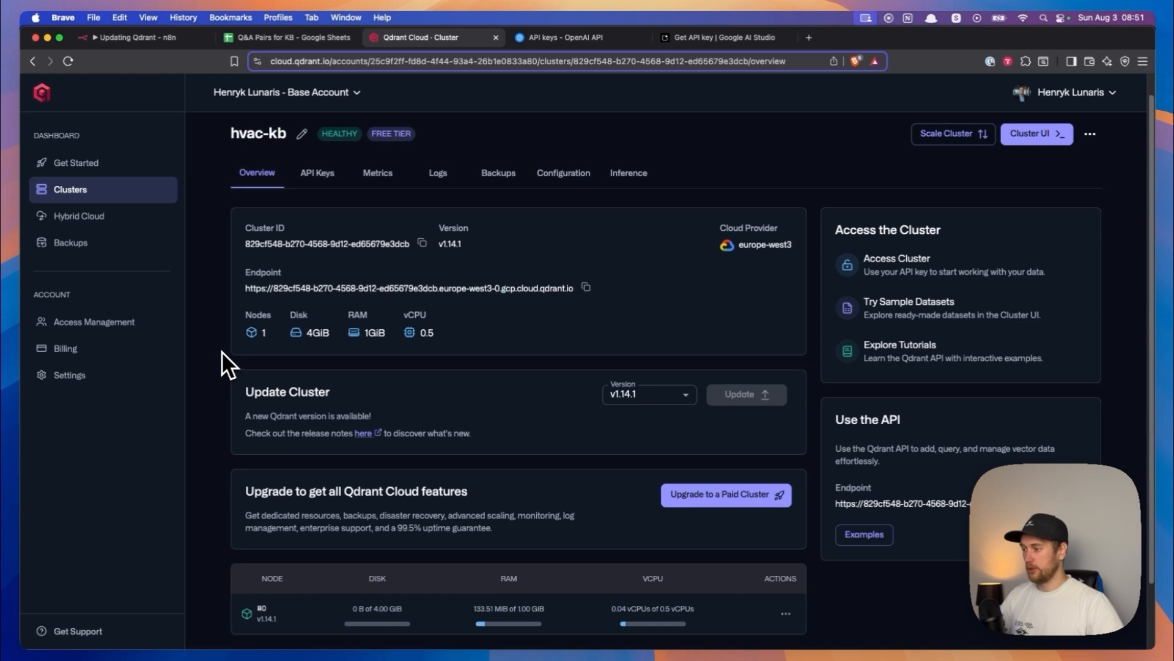
scroll(221, 351, "up", 1)
left_click(318, 197)
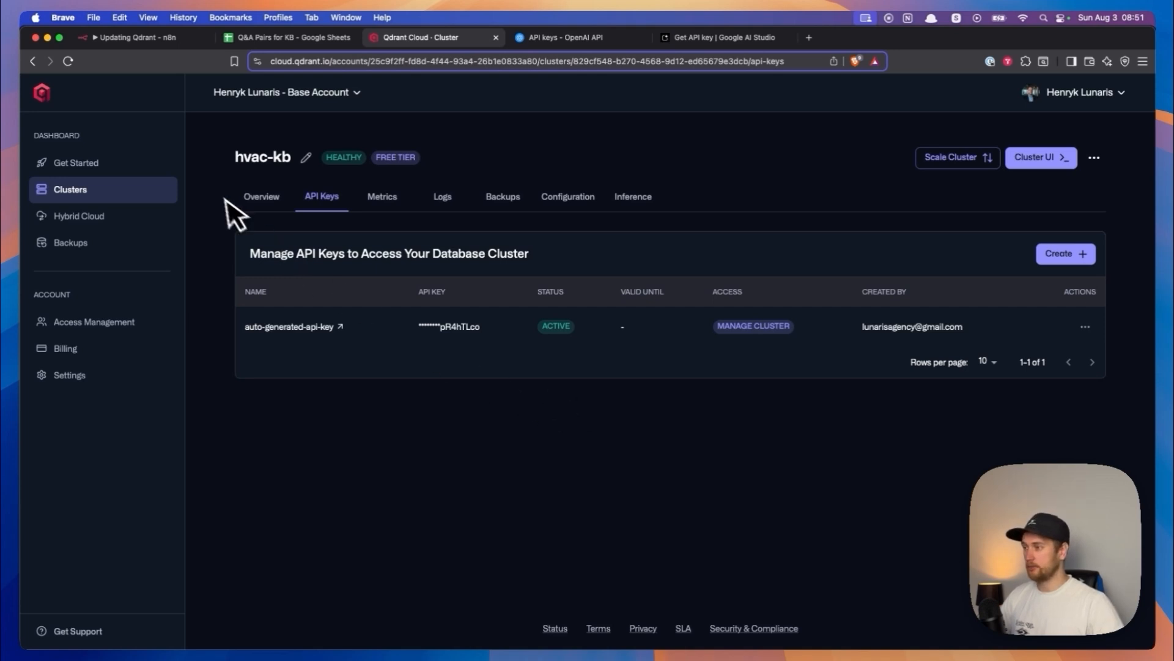
left_click(257, 197)
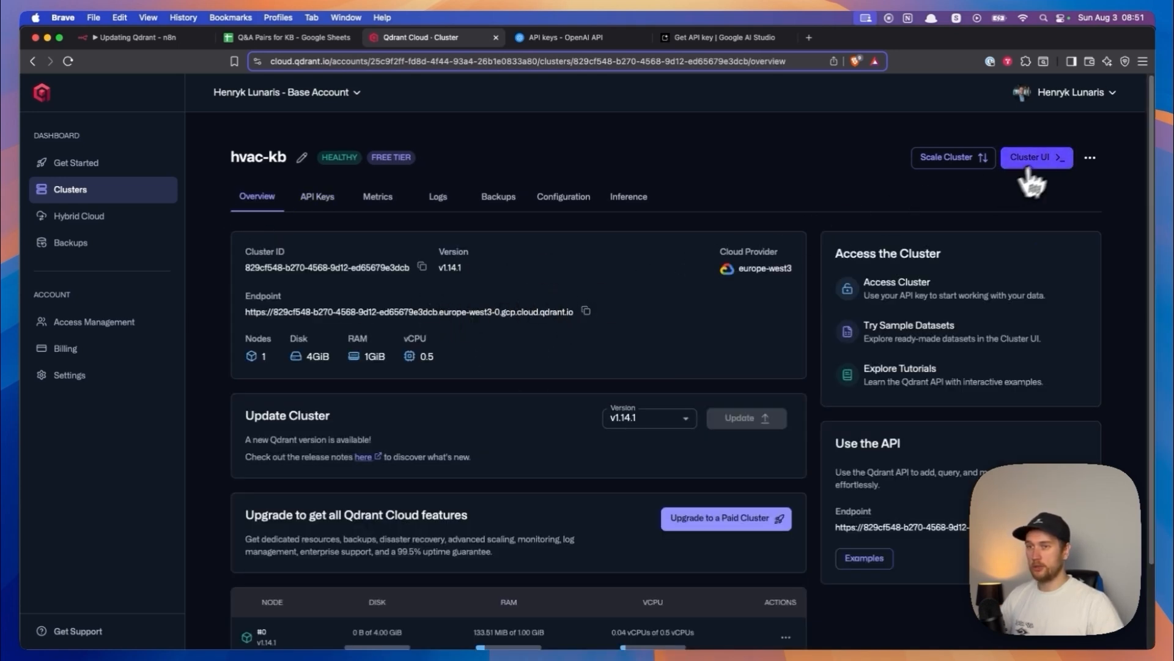
- Open the hvac-kb cluster's dashboard and apply the cluster API key to gain access
left_click(1057, 164)
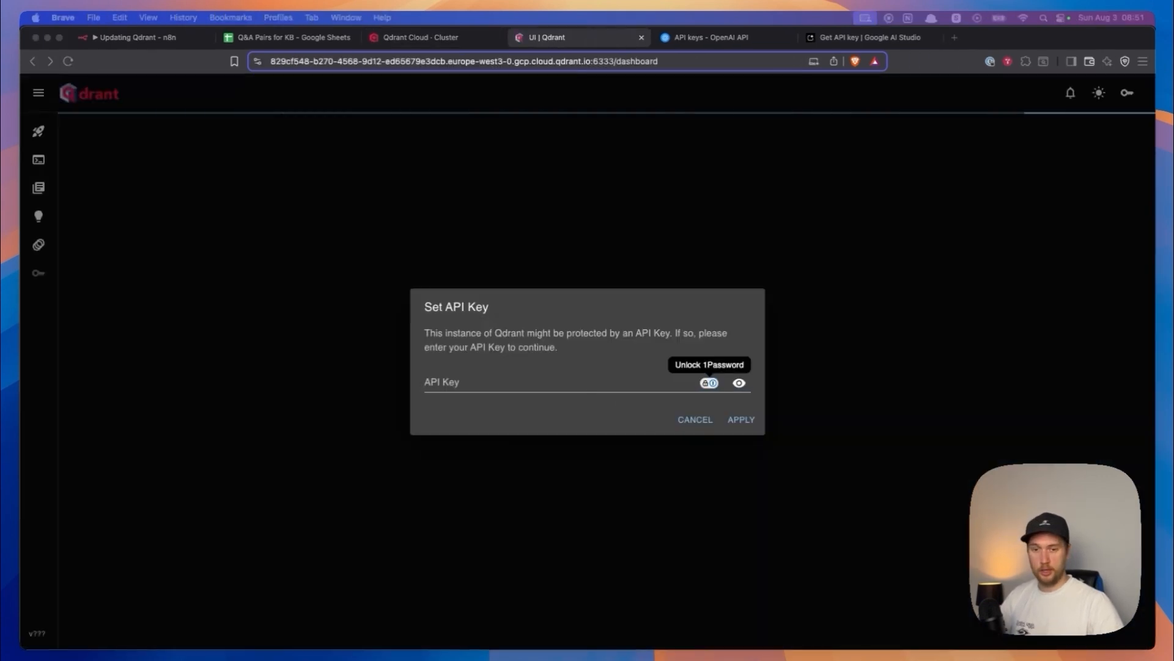
left_click(741, 421)
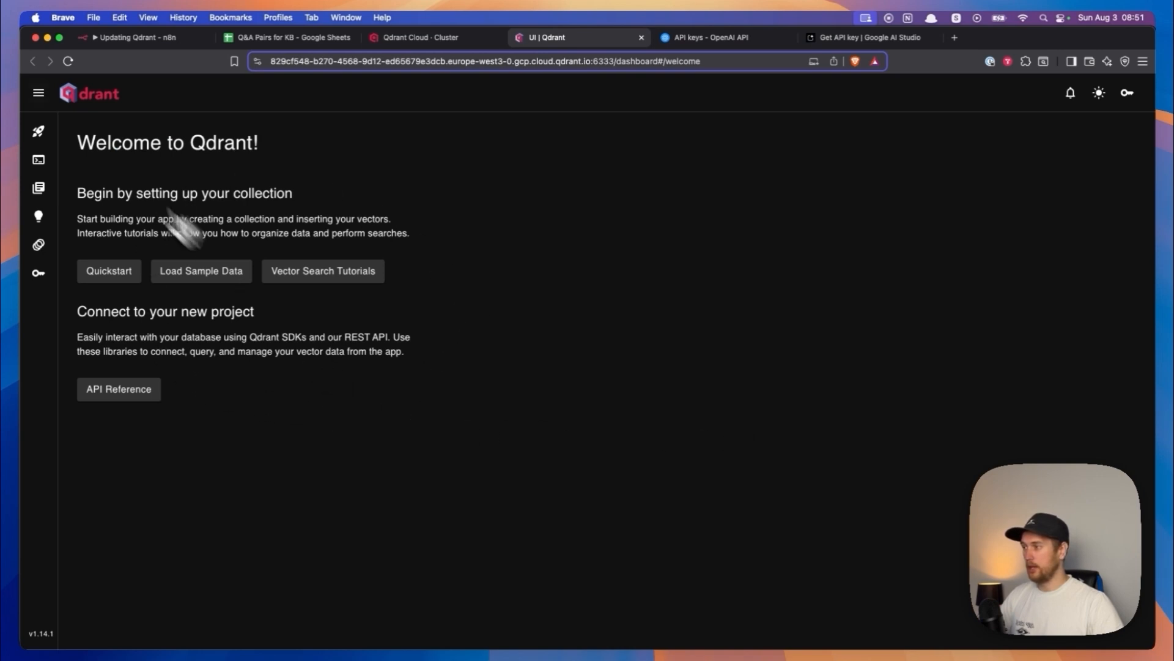
- View the cluster's collections in Qdrant, and replace the Start node's qdrantUrl value in n8n with the cluster's endpoint URL
left_click(38, 191)
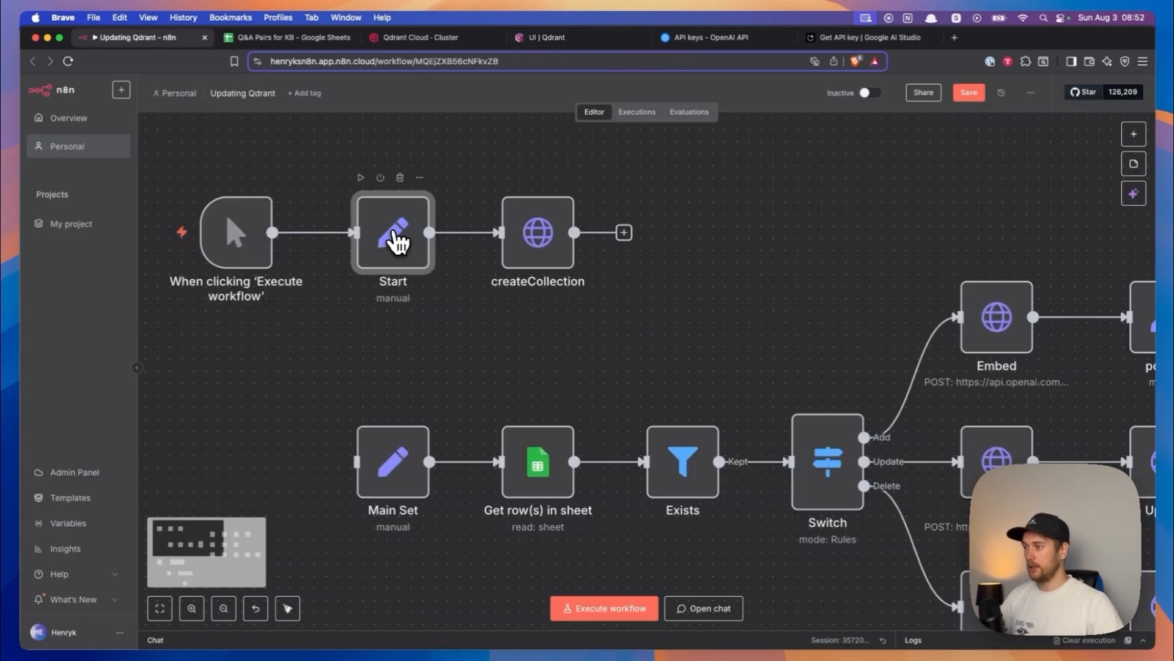
double_click(393, 232)
triple_click(494, 253)
key("BackSpace")
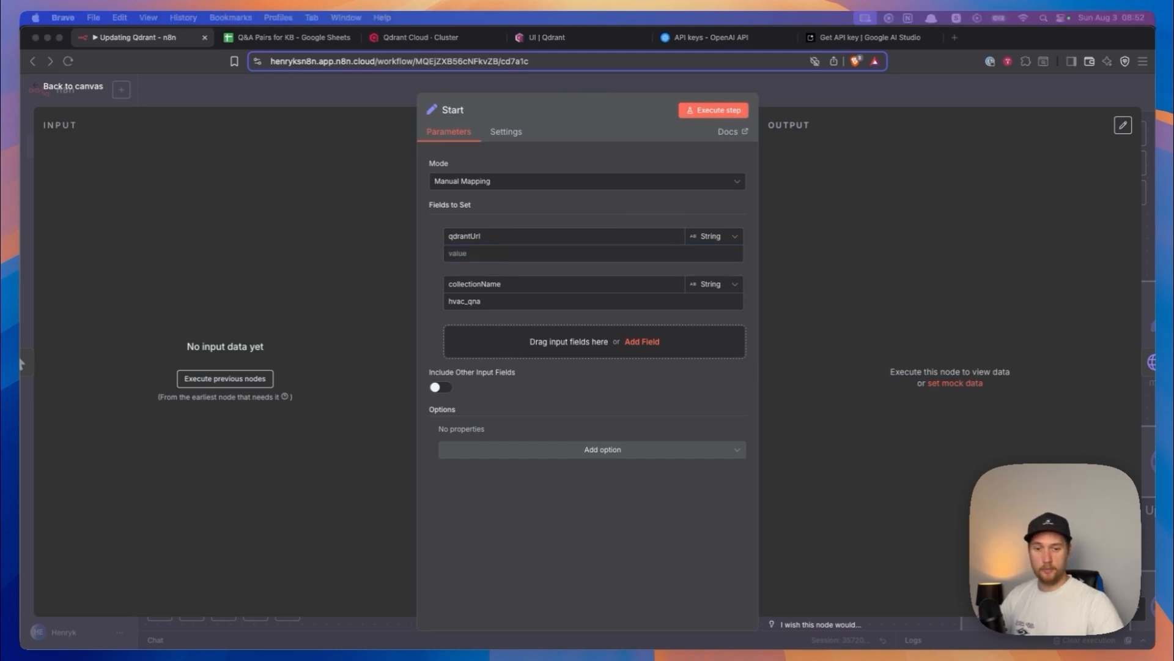
left_click(492, 253)
key("super+v")
- Show the hvac-kb cluster's endpoint in Qdrant Cloud, and return to the collectionName value in n8n's Start node
left_click(453, 37)
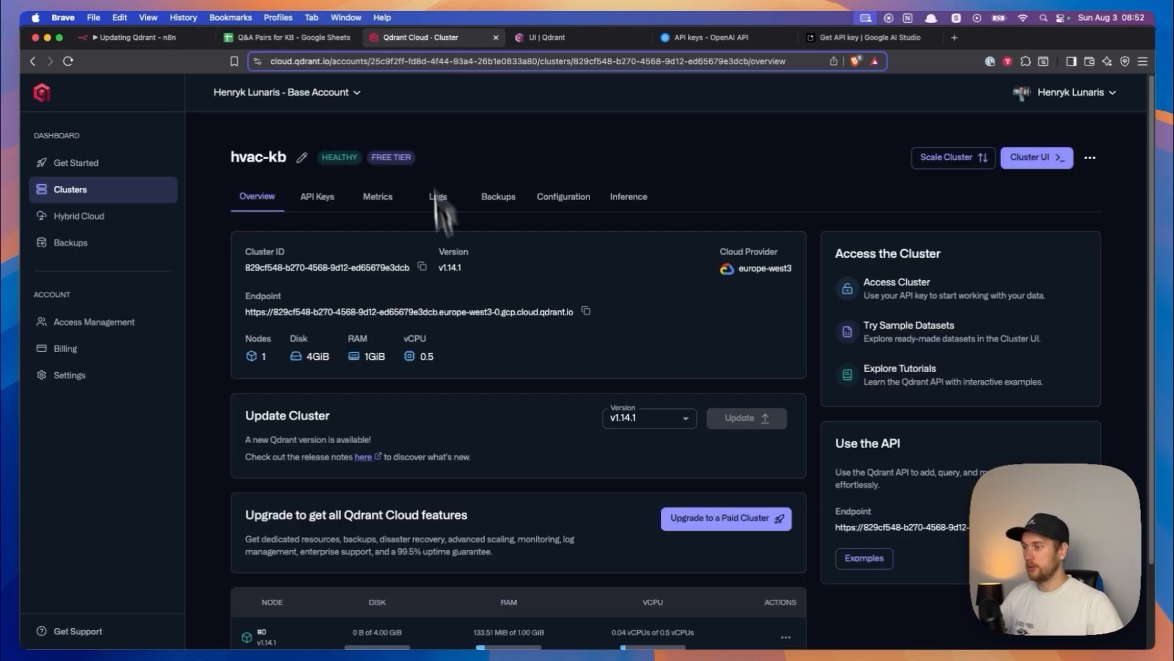
triple_click(560, 316)
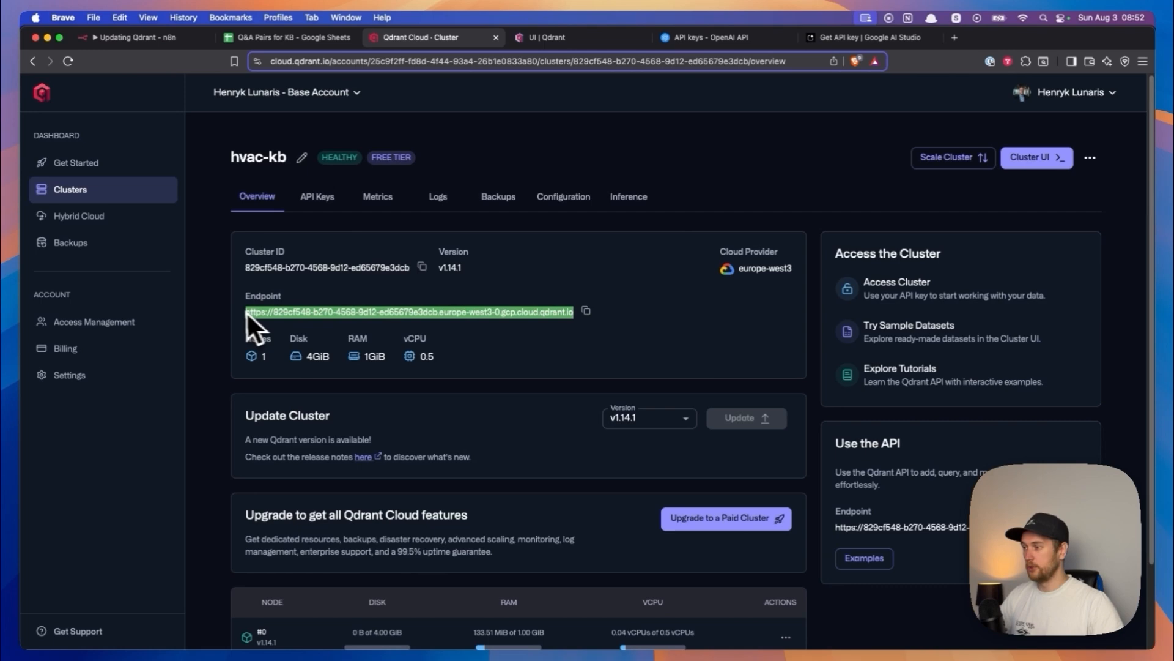
left_click(135, 37)
left_click_drag(494, 301, 444, 303)
left_click(494, 304)
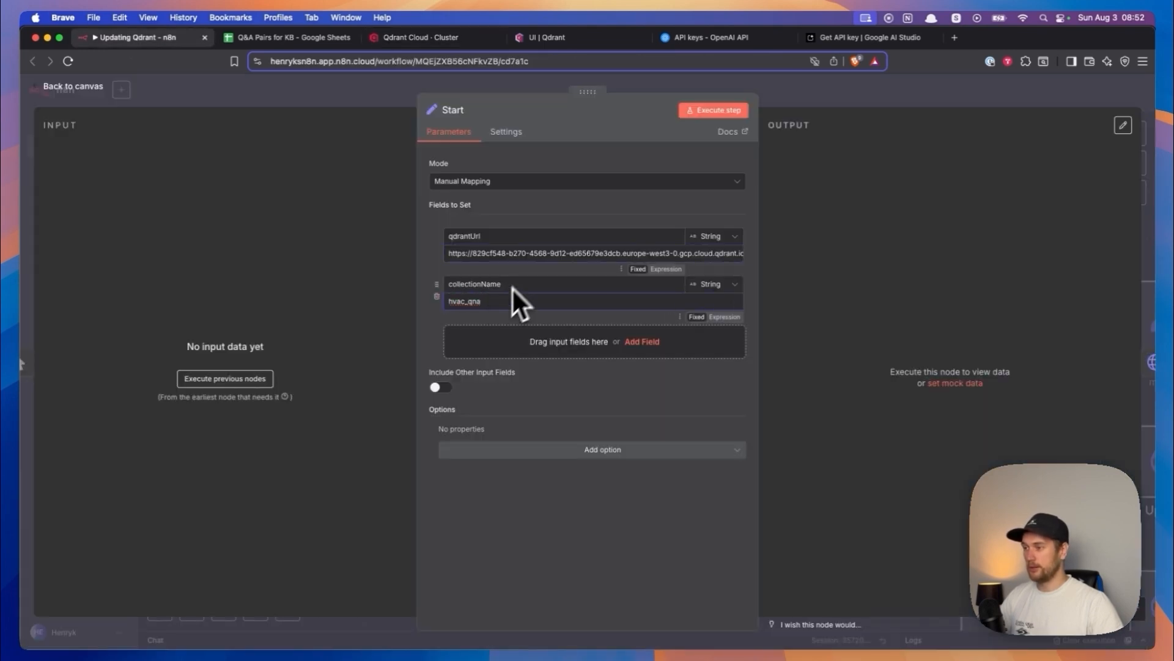
- Copy the Start node's qdrantUrl value into the Main Set node's qdrantUrl field and return to the canvas
triple_click(533, 253)
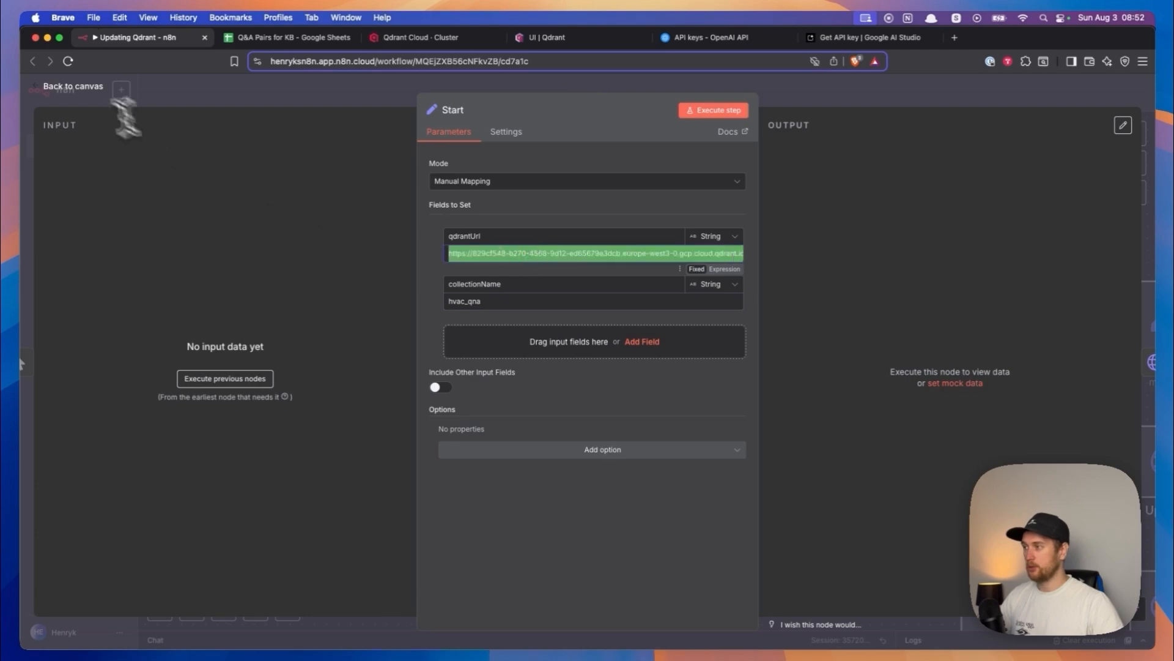
left_click(74, 88)
left_click_drag(369, 297, 403, 193)
scroll(435, 340, "up", 1)
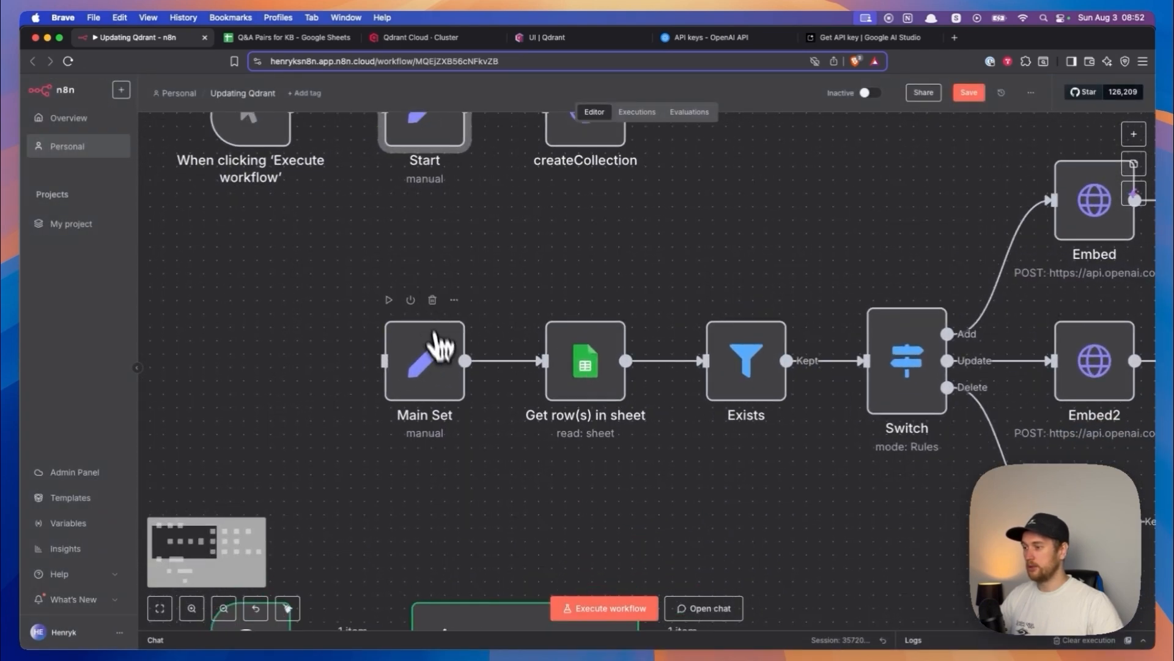
double_click(430, 361)
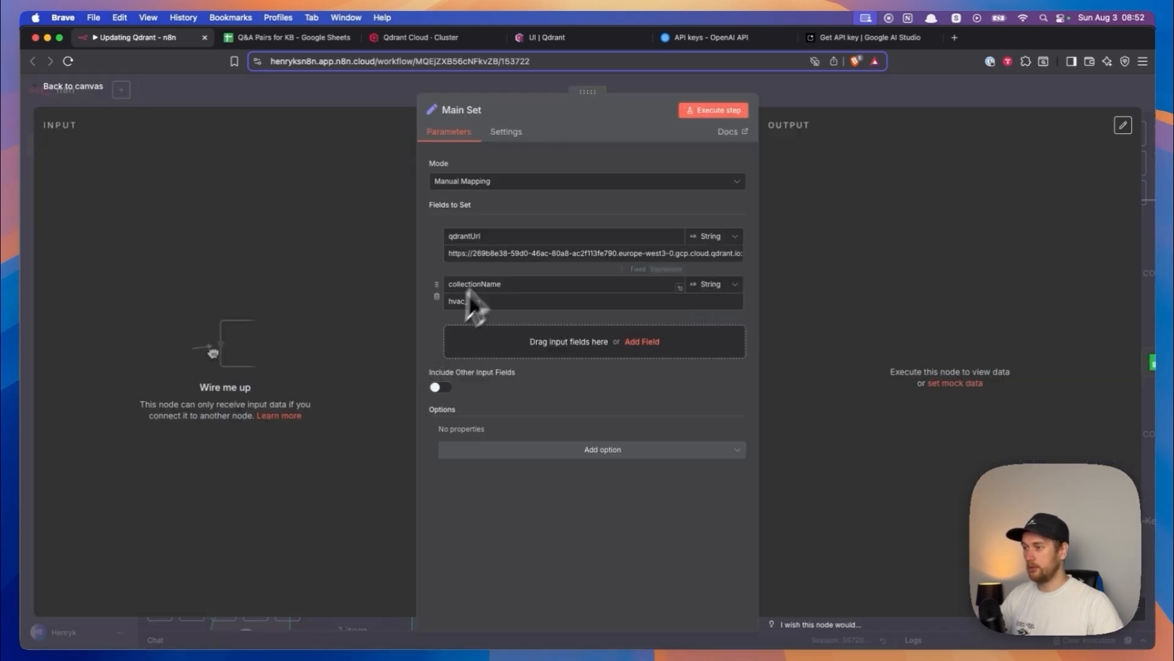
triple_click(498, 252)
key("super+v")
left_click(548, 549)
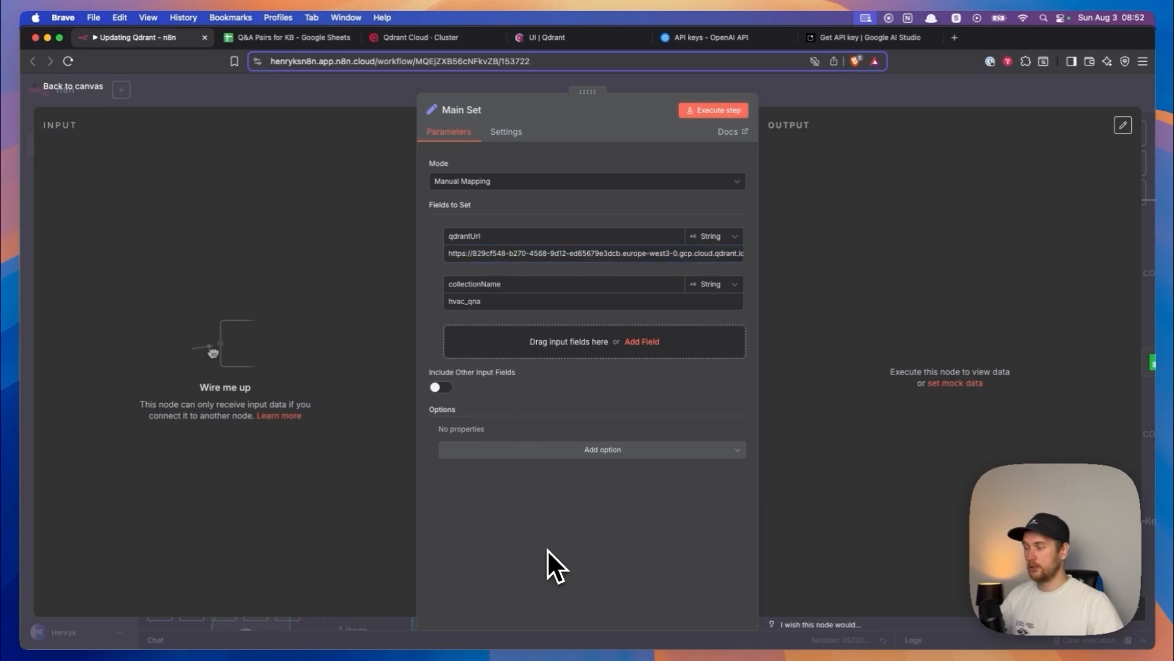
left_click(68, 88)
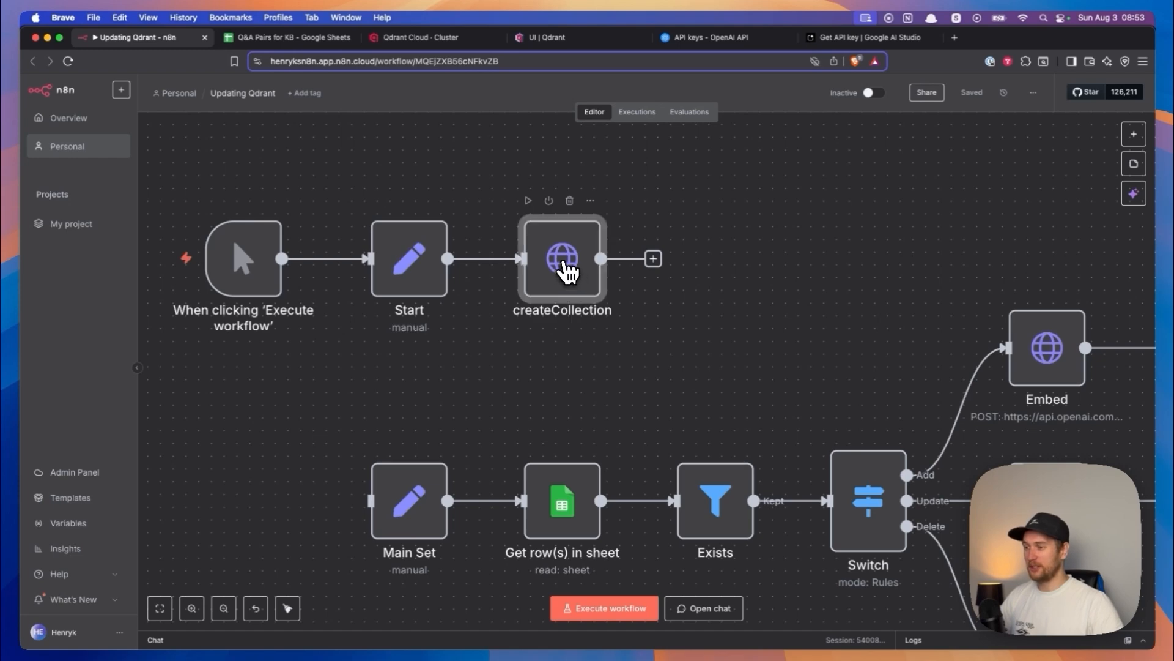
- Review the createCollection node's request parameters and return to the workflow canvas
double_click(565, 263)
scroll(568, 322, "down", 1)
scroll(581, 343, "down", 2)
scroll(587, 346, "up", 3)
left_click(89, 88)
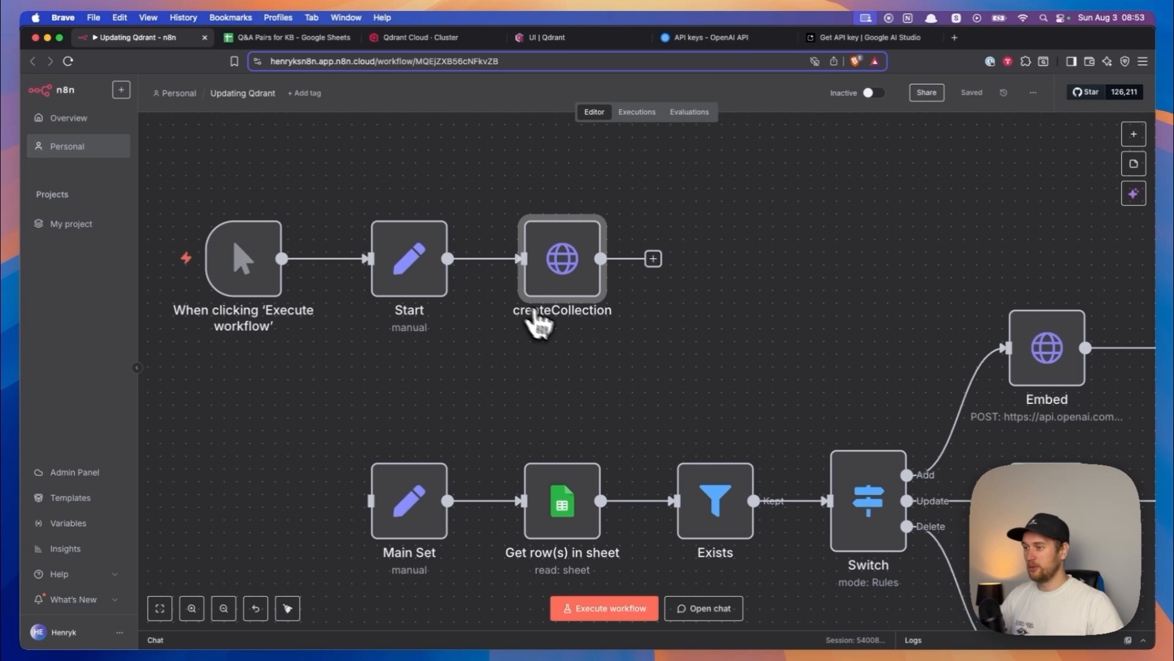
scroll(553, 305, "up", 2)
scroll(564, 254, "down", 2)
scroll(564, 254, "up", 1)
scroll(565, 287, "up", 1)
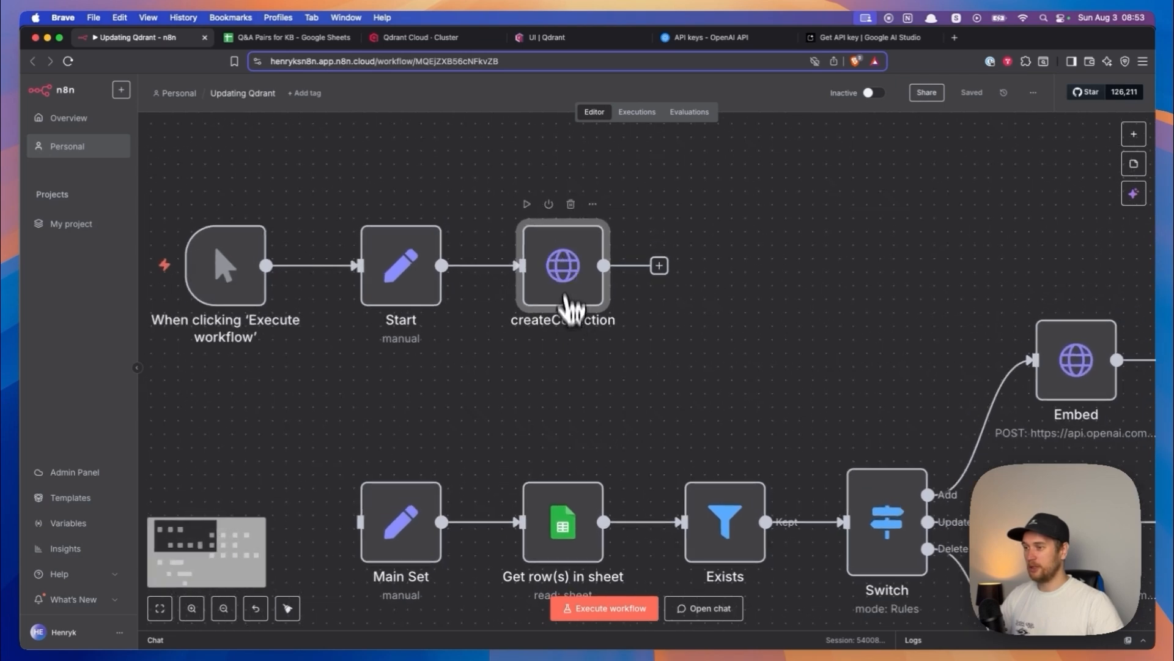
- In the createCollection node, create and save a Header Auth credential called Hvac YT with name api-key and the cluster's API key as value
double_click(563, 289)
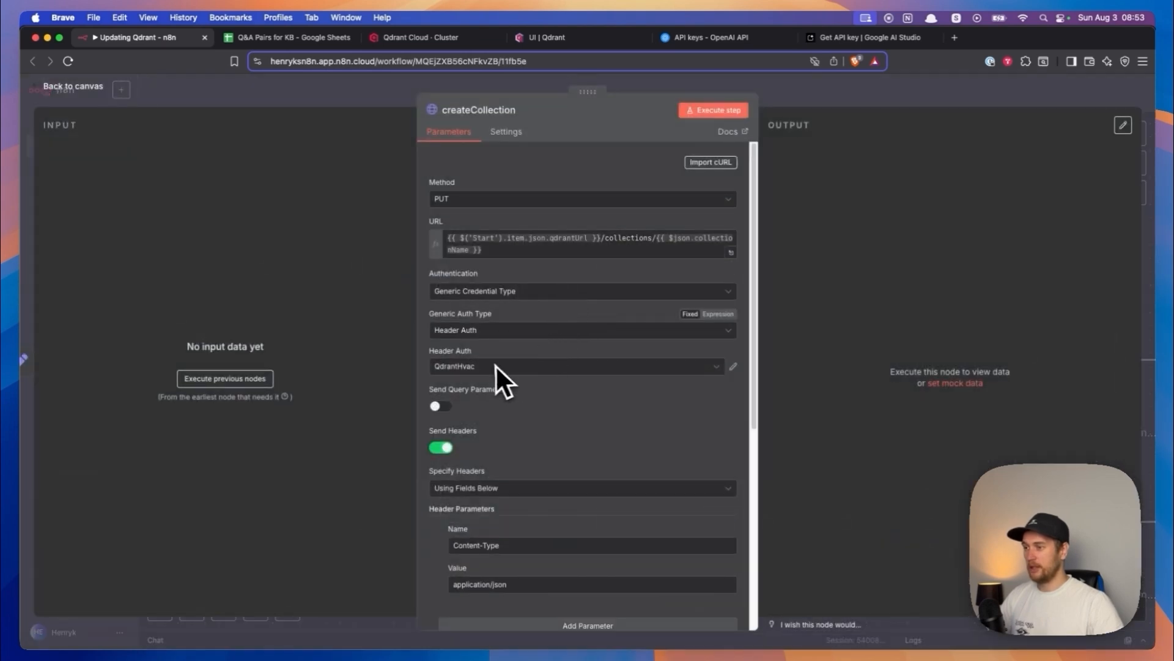
left_click(464, 370)
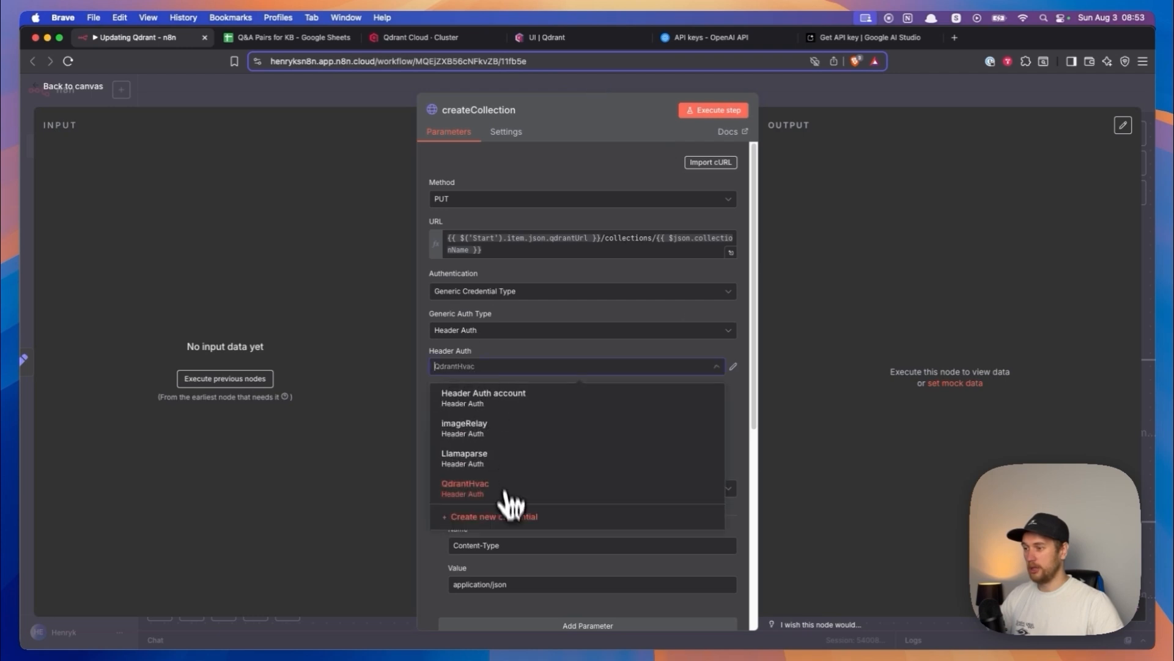
left_click(505, 519)
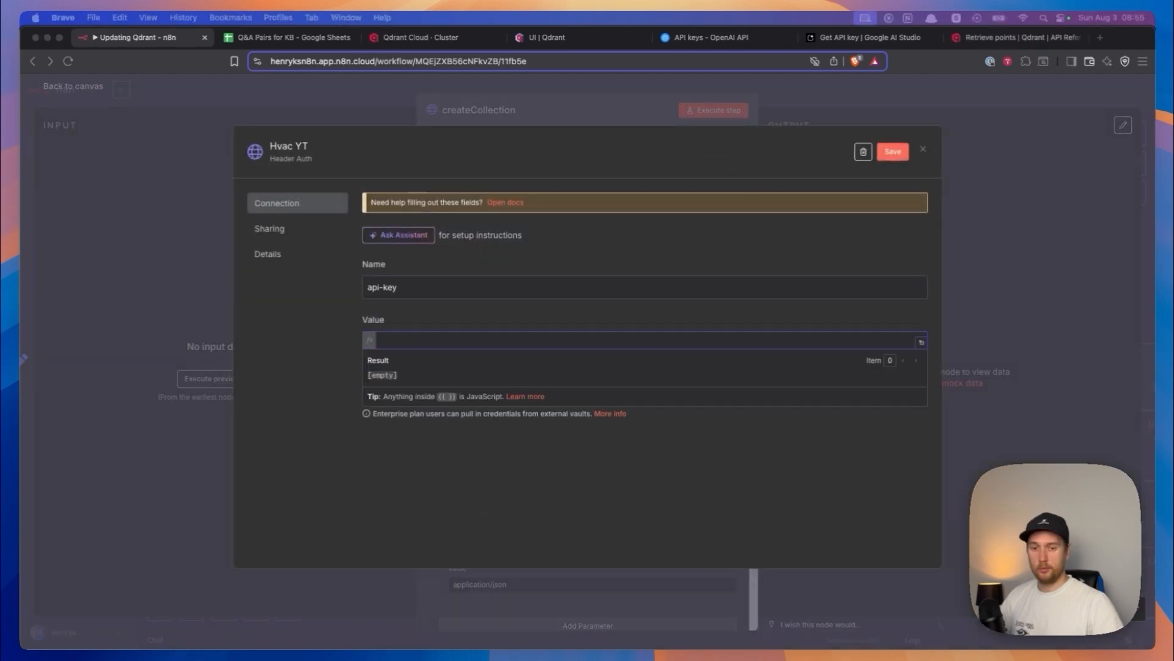
key("super+v")
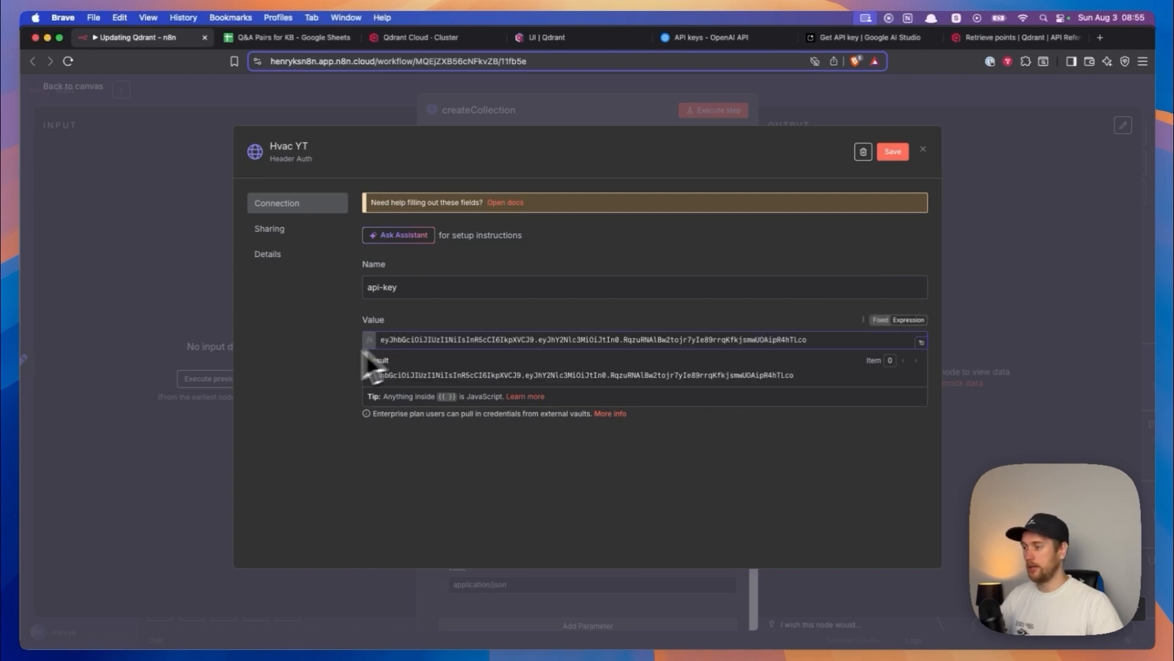
left_click(311, 366)
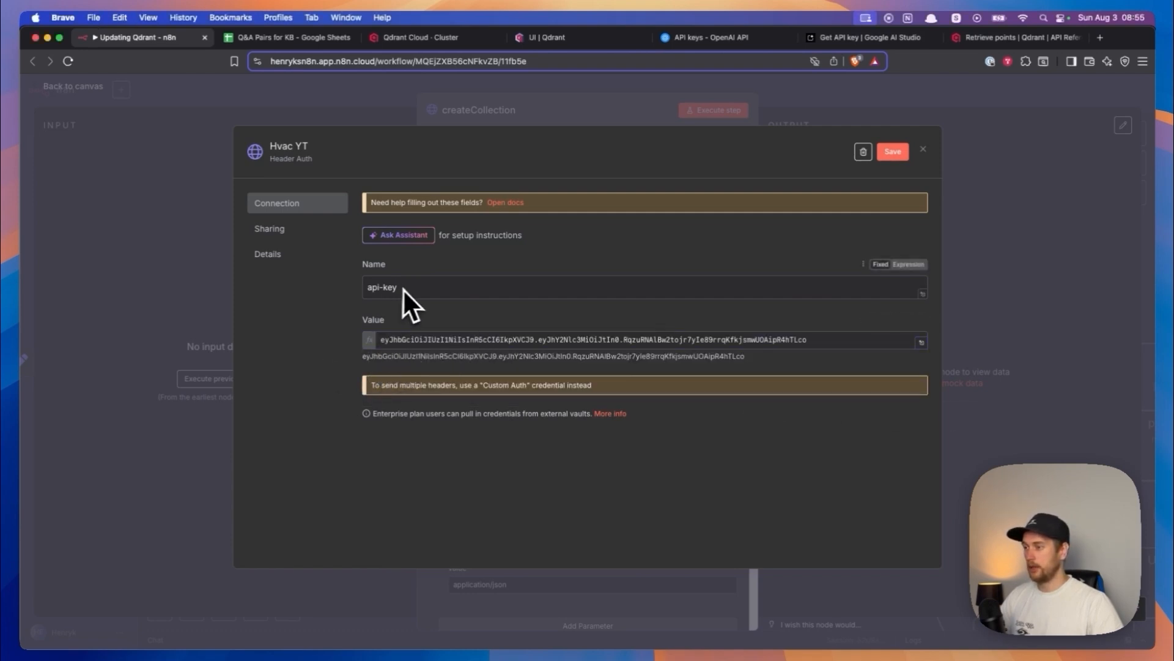
left_click_drag(363, 265, 388, 287)
left_click(298, 146)
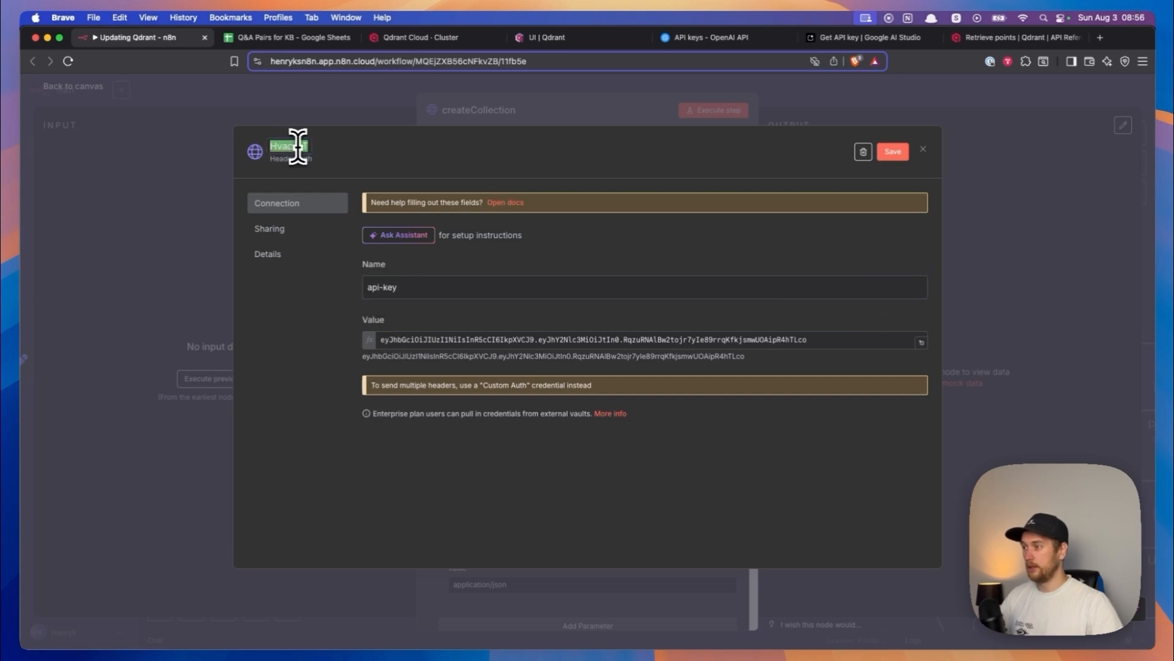
left_click(343, 155)
left_click(892, 153)
left_click(923, 149)
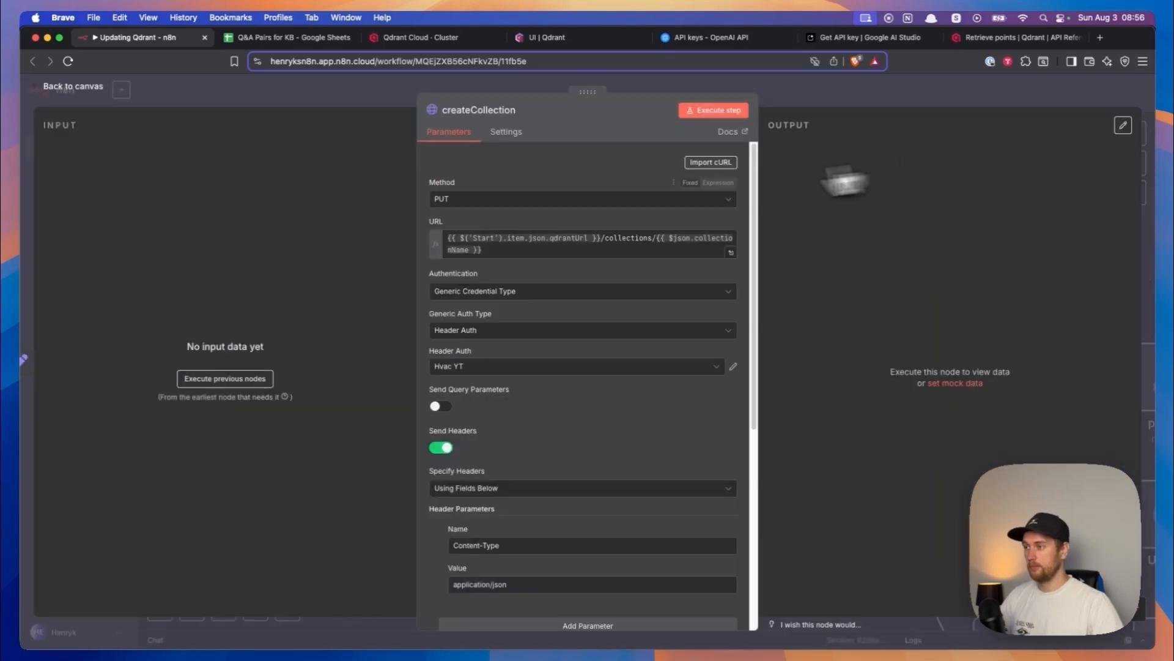
left_click(73, 87)
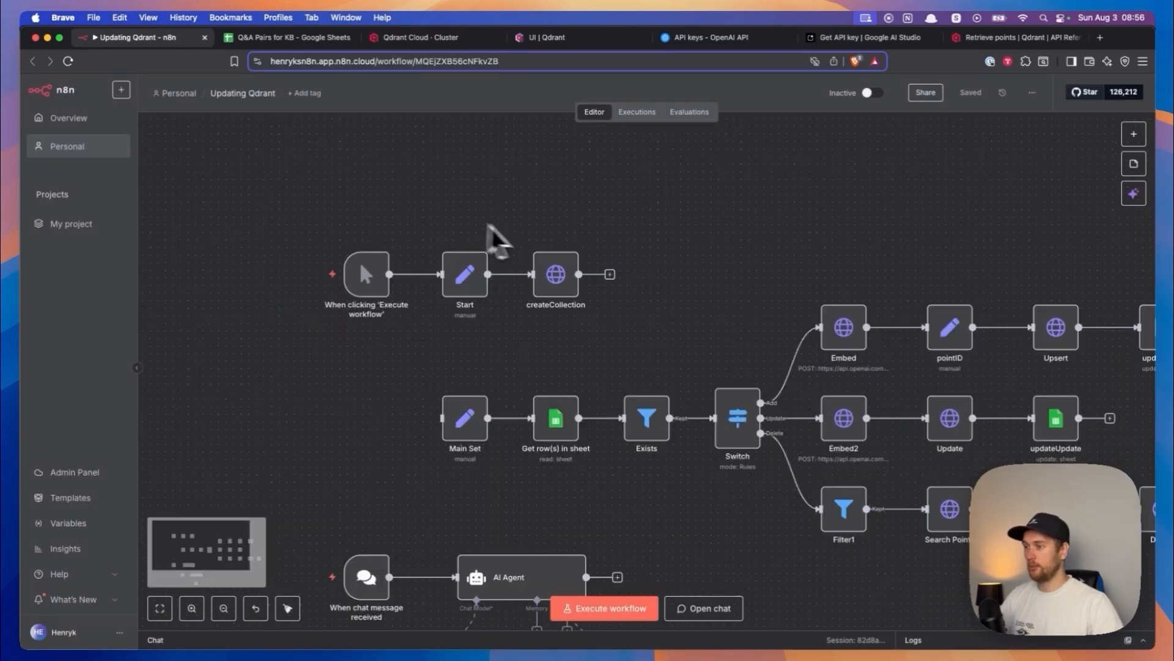
- Check the Header Auth credential on the Upsert node and locate the other Qdrant request nodes in the update and delete branches
scroll(428, 316, "down", 3)
left_click_drag(668, 357, 450, 305)
left_click(843, 300)
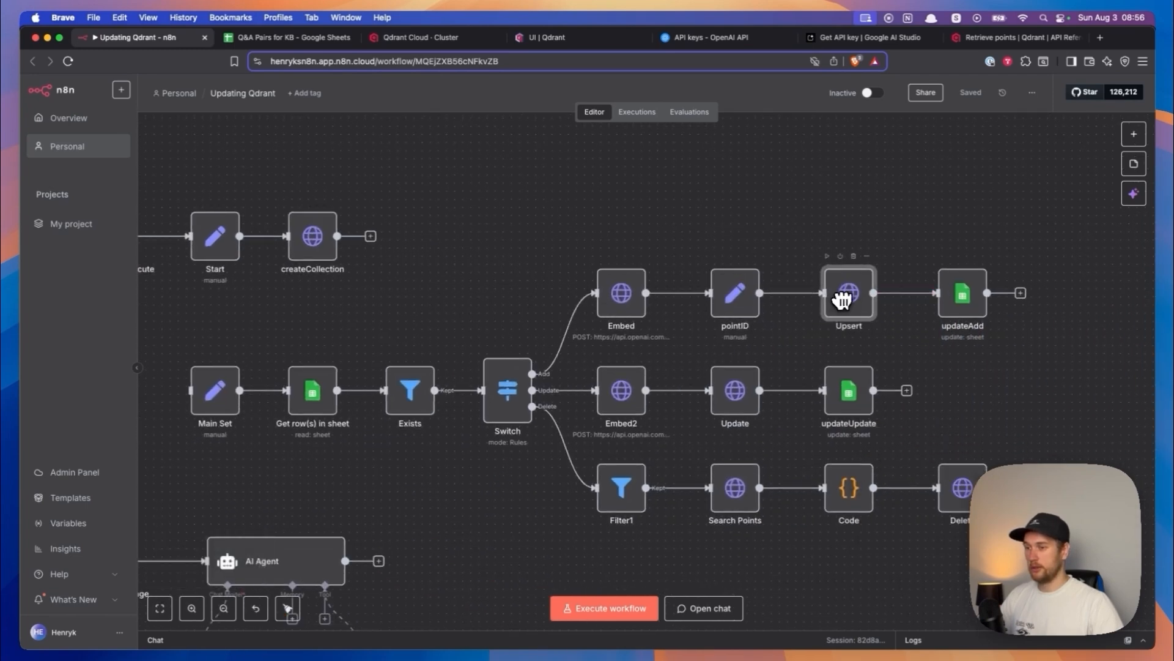
double_click(848, 306)
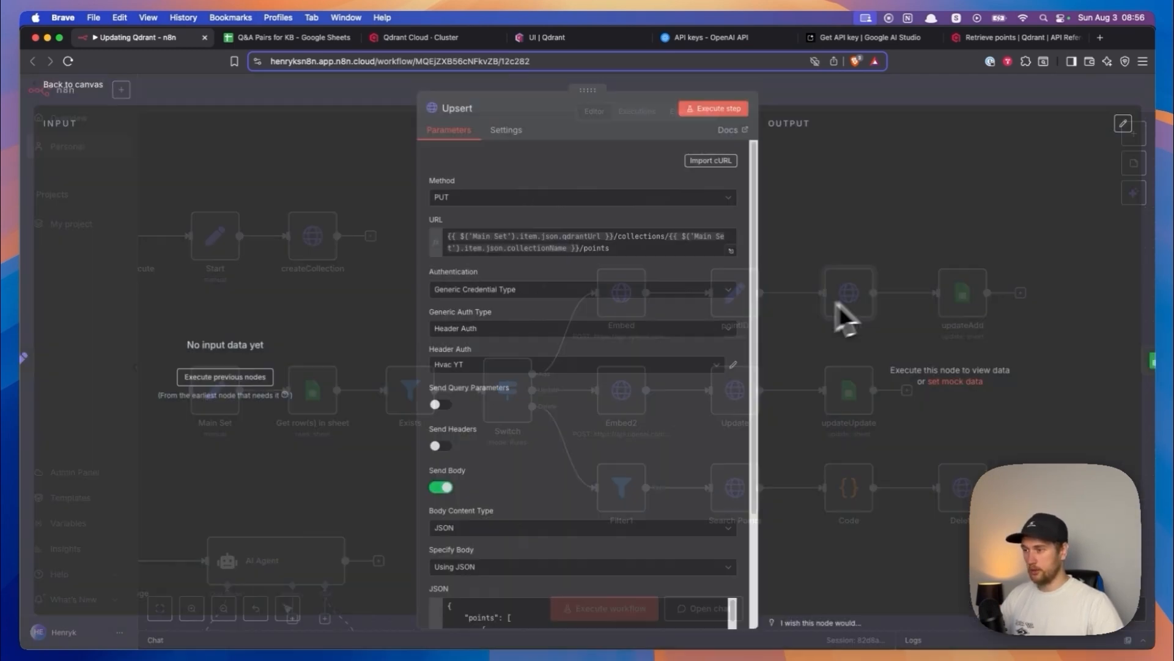
left_click(480, 369)
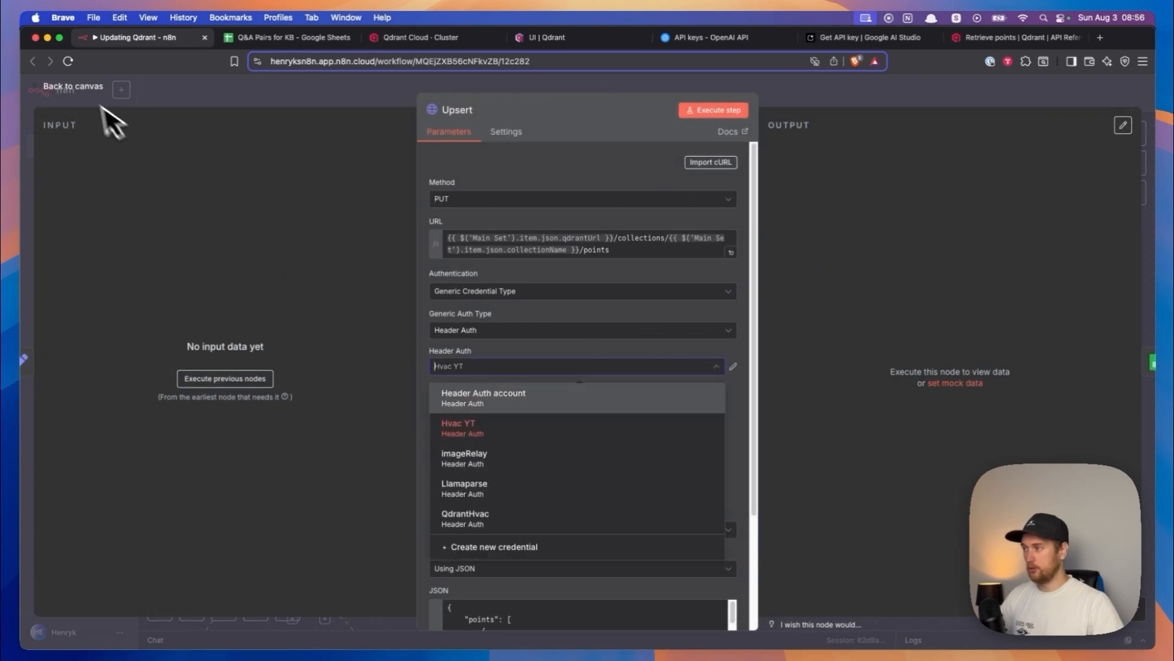
left_click(77, 88)
scroll(703, 359, "down", 2)
scroll(702, 359, "right", 2)
left_click(694, 339)
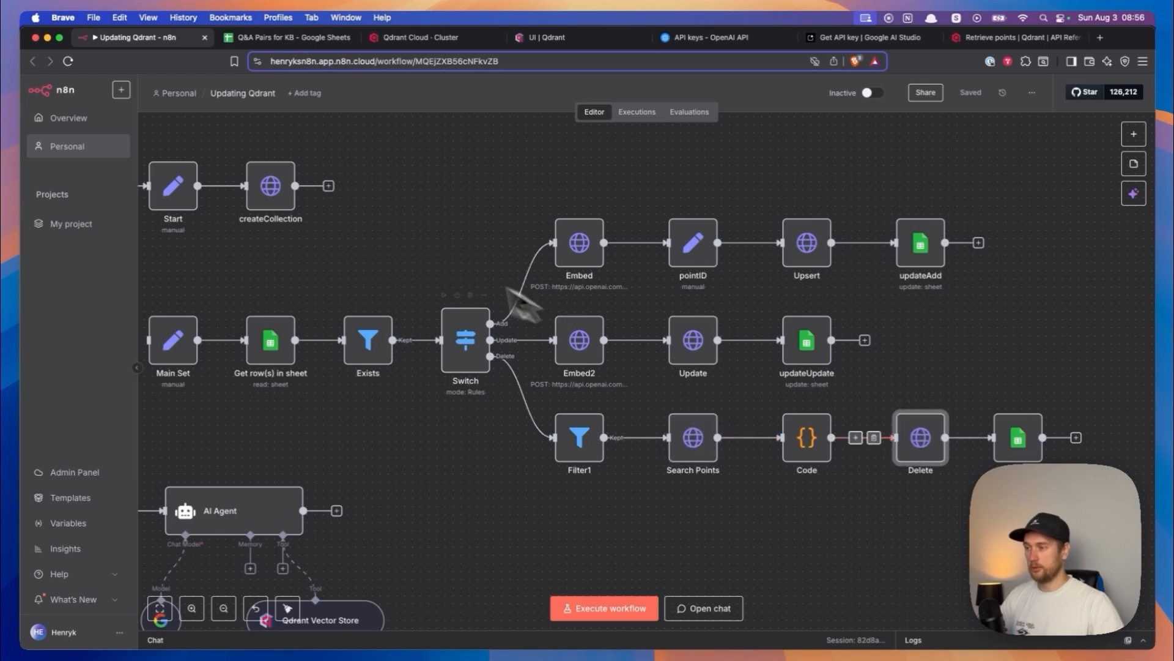
- Execute the workflow from the manual trigger through Start and createCollection to create the hvac_qna collection
left_click_drag(403, 249, 731, 298)
scroll(703, 296, "up", 2)
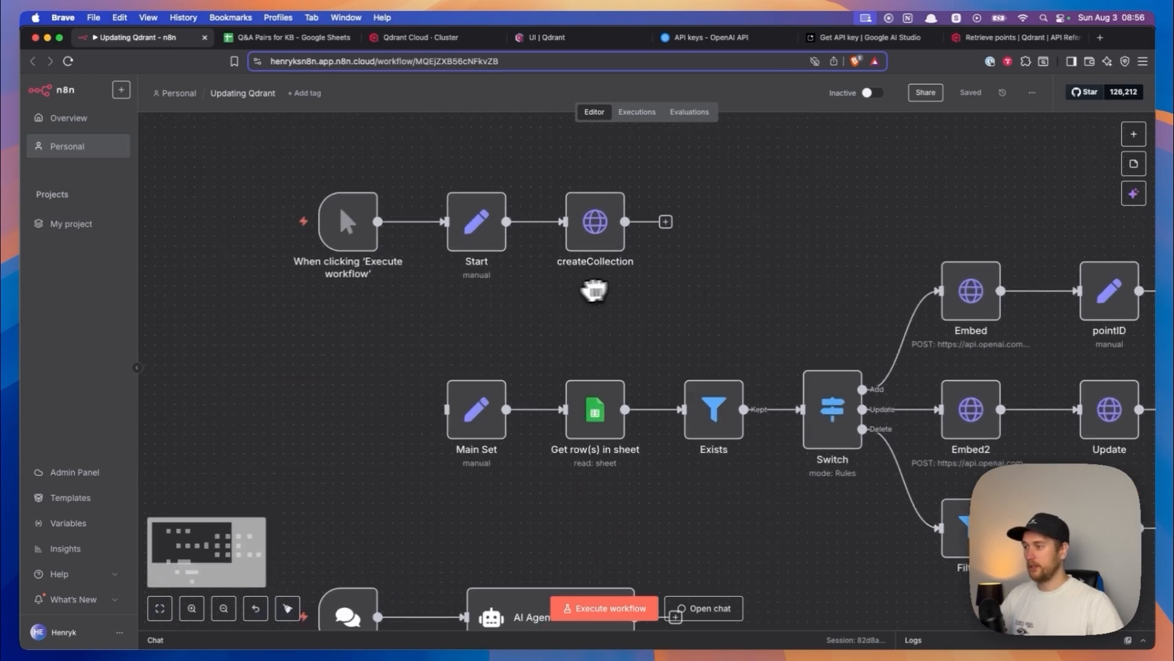
left_click(271, 228)
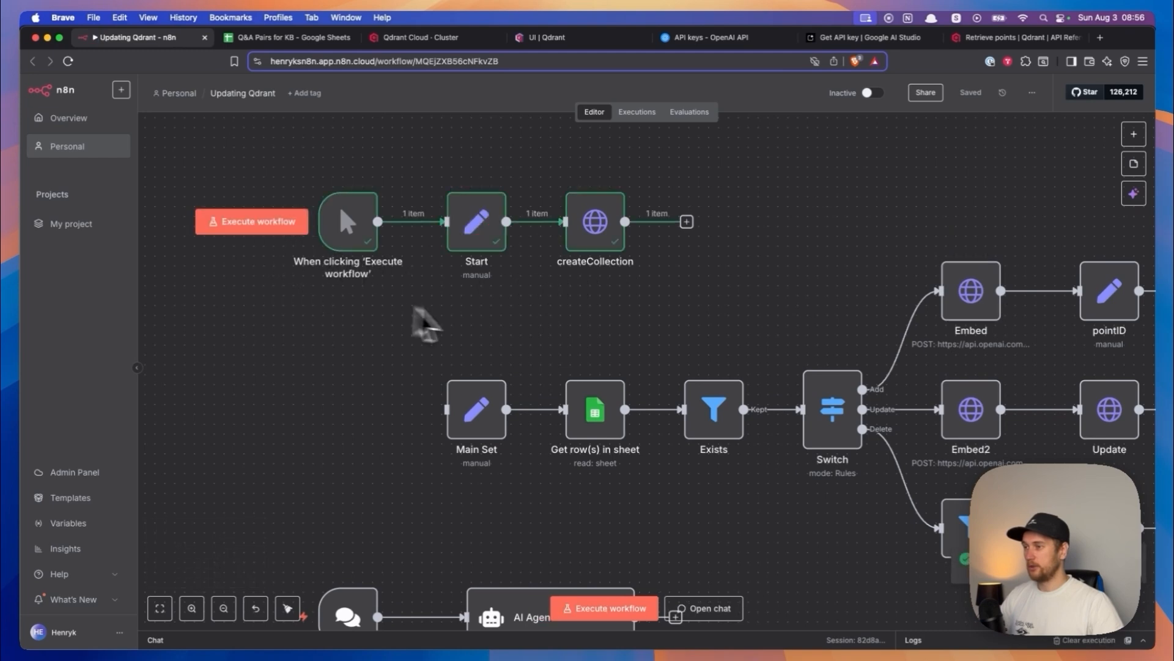
- Inspect the createCollection node's output and check the cluster's collections in the Qdrant dashboard
scroll(446, 333, "right", 2)
double_click(542, 245)
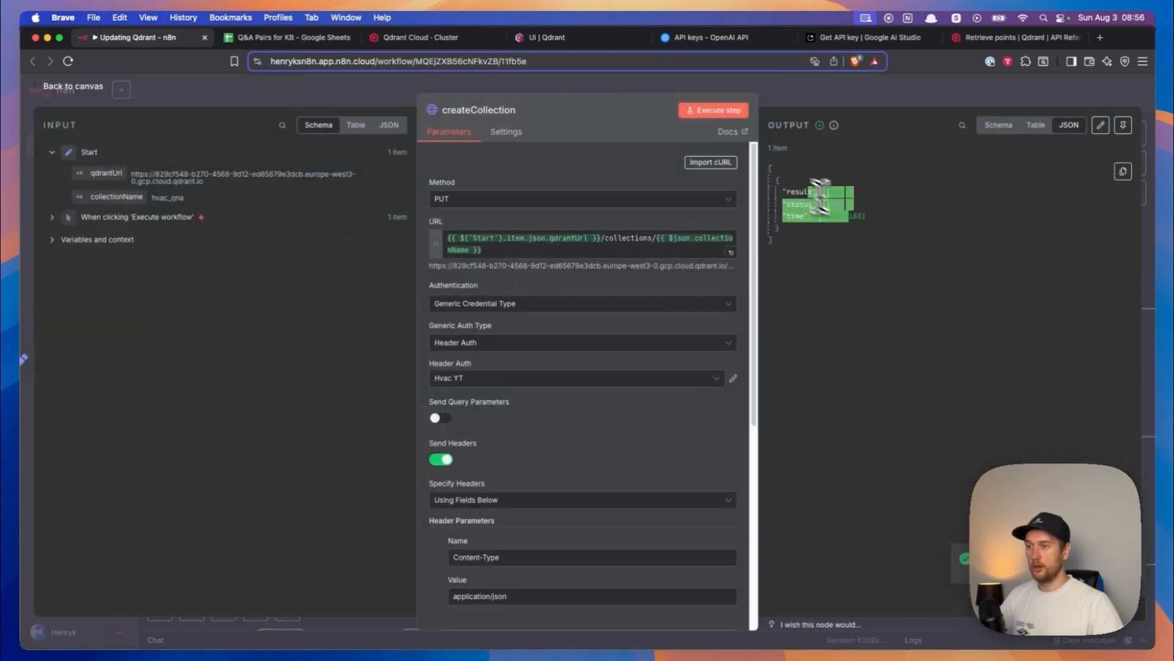
left_click(90, 92)
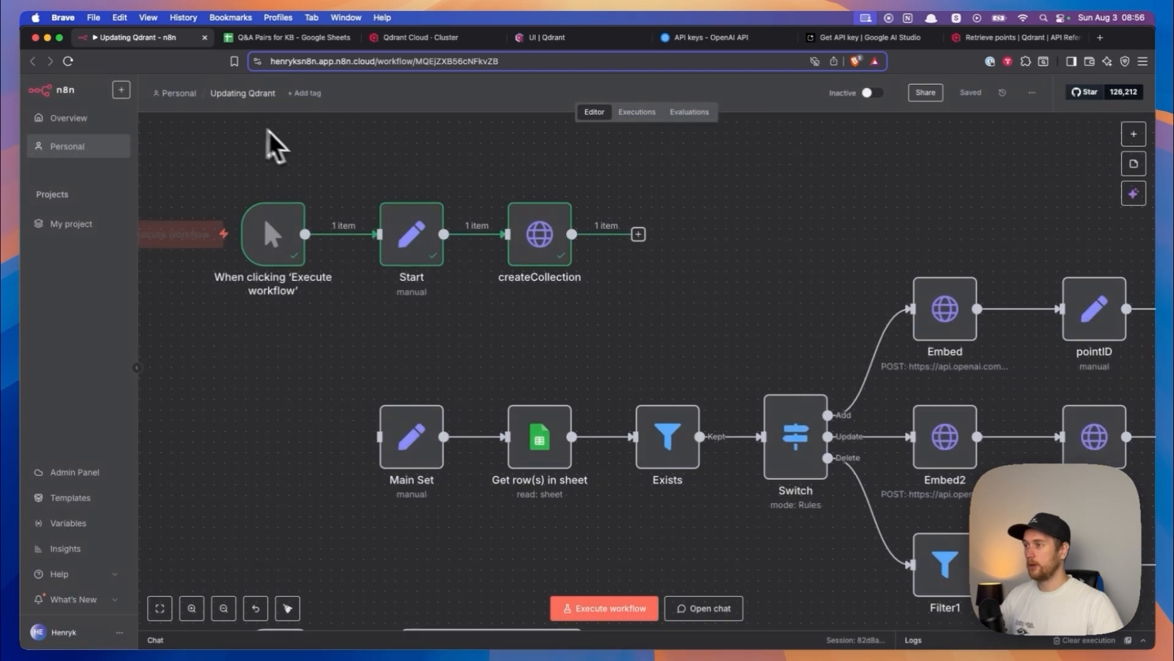
left_click(419, 38)
left_click(540, 37)
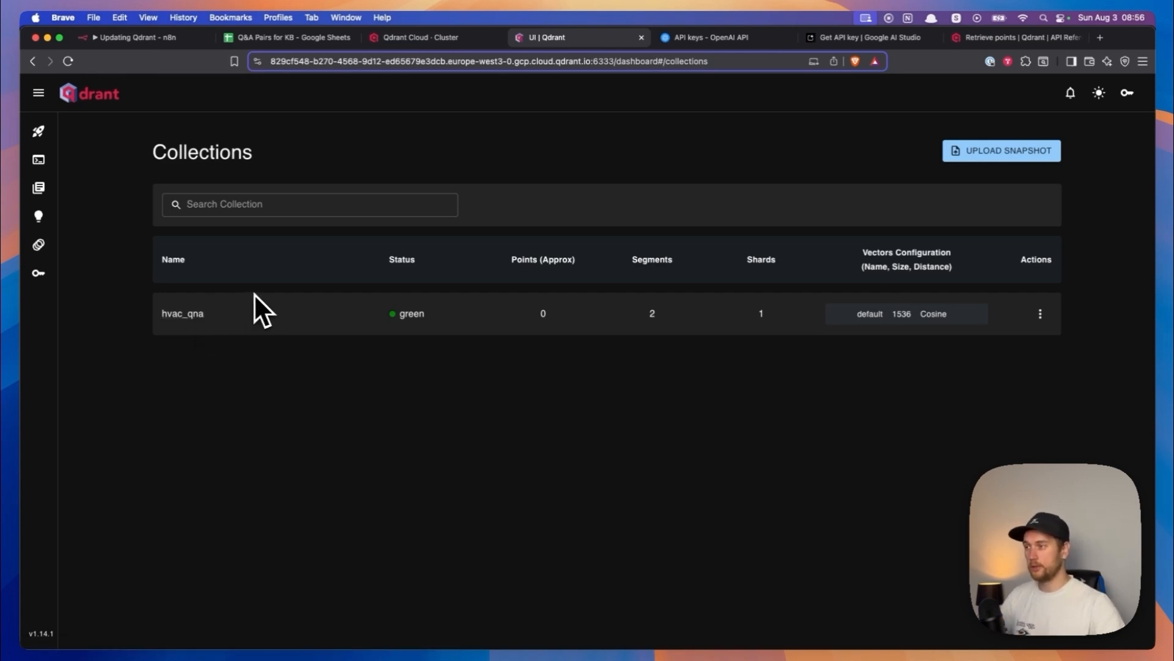
- Return to the n8n workflow, detach the manual trigger from Start, and place and connect it in front of Main Set
left_click(126, 39)
left_click_drag(325, 164, 343, 336)
scroll(343, 336, "up", 5)
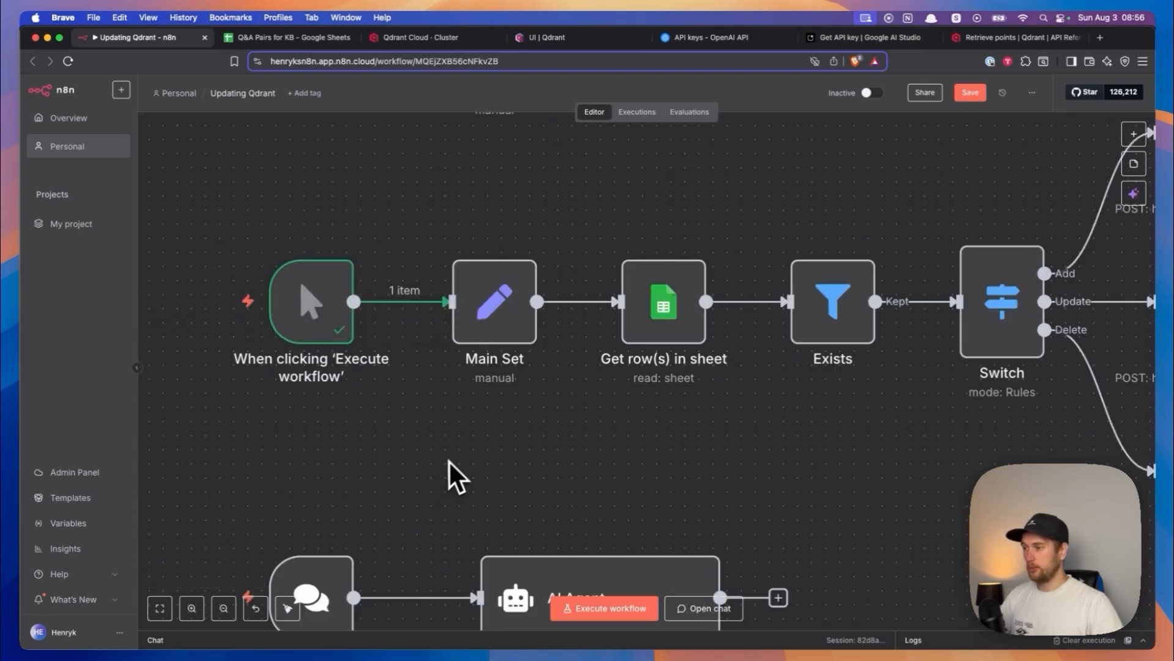
scroll(452, 471, "down", 3)
scroll(490, 453, "down", 3)
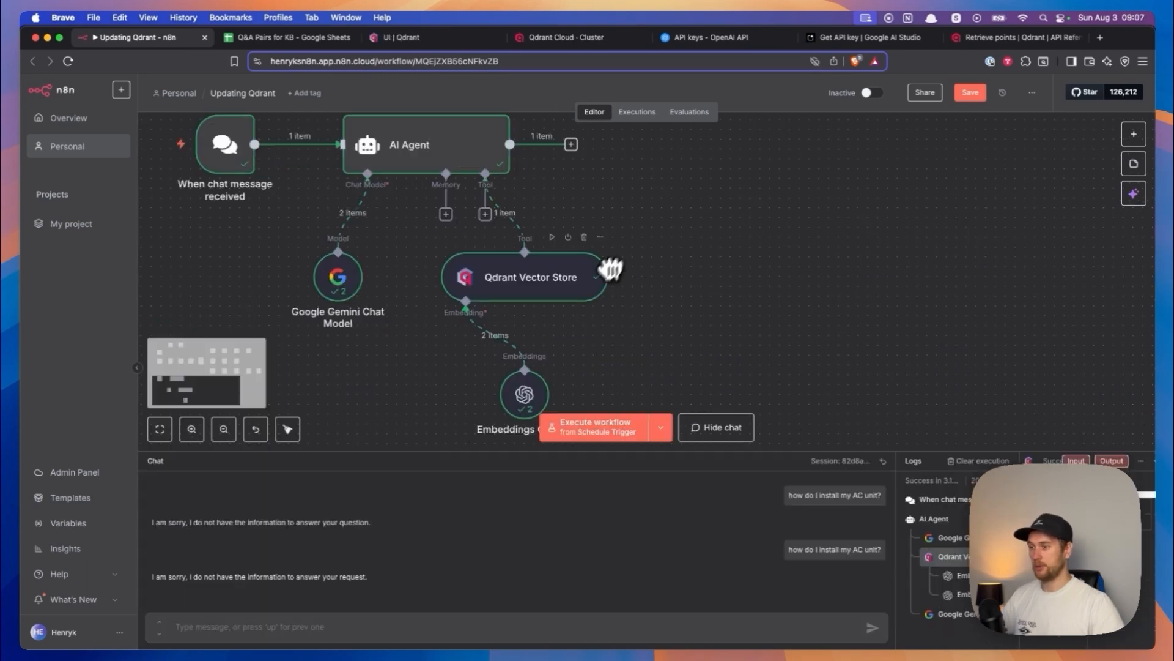
scroll(608, 265, "up", 5)
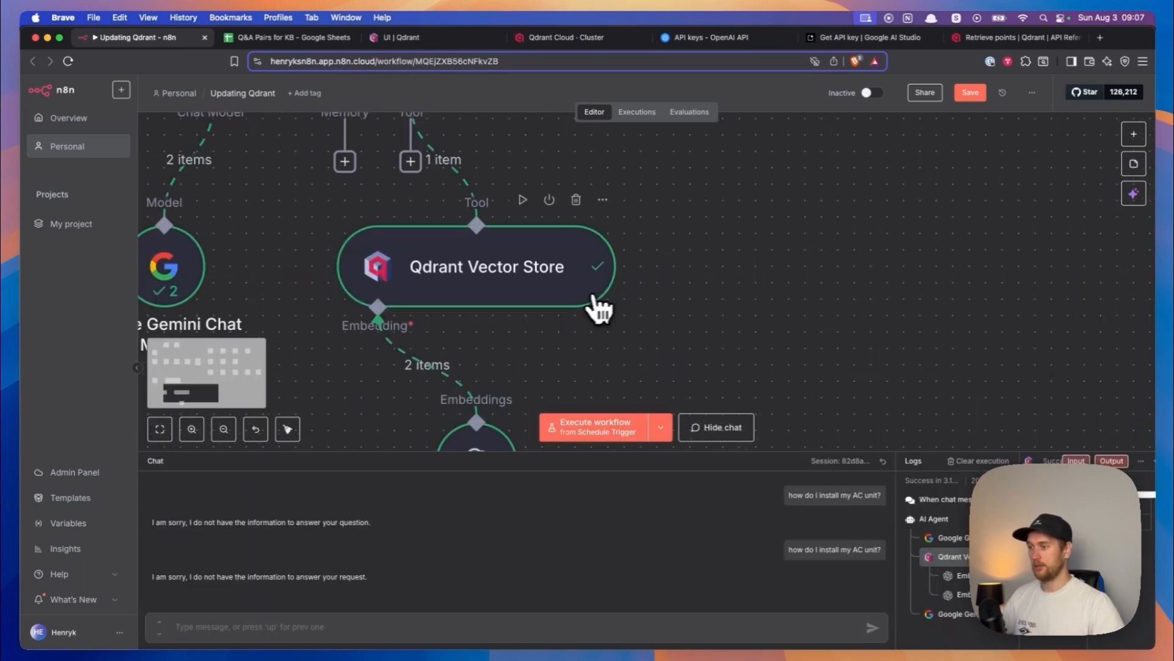
- Create and save a new QdrantApi credential for the Qdrant Vector Store node, pasting the API key and the Qdrant cluster URL
double_click(467, 276)
left_click(535, 180)
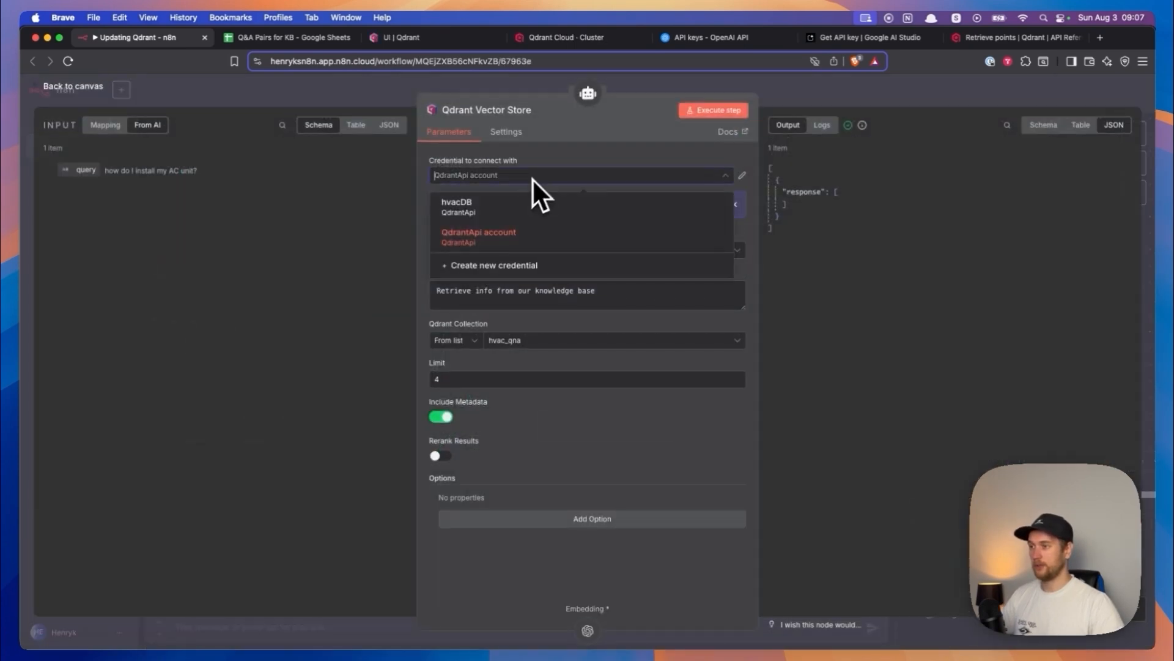
left_click(490, 264)
left_click(435, 288)
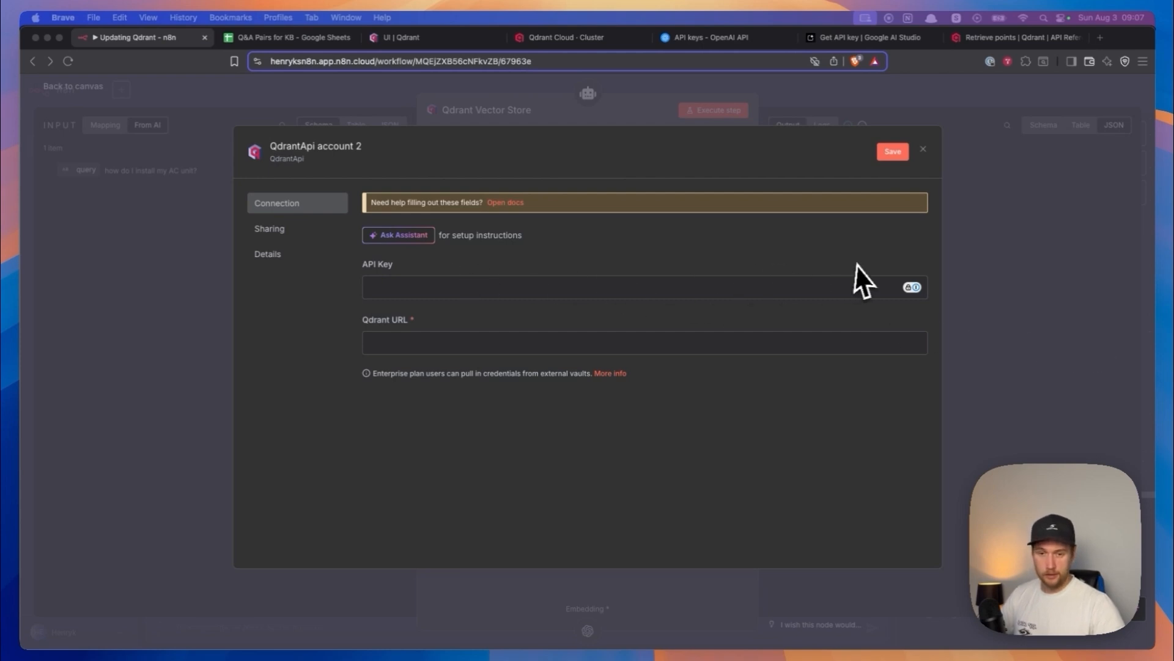
left_click(402, 287)
key("super+v")
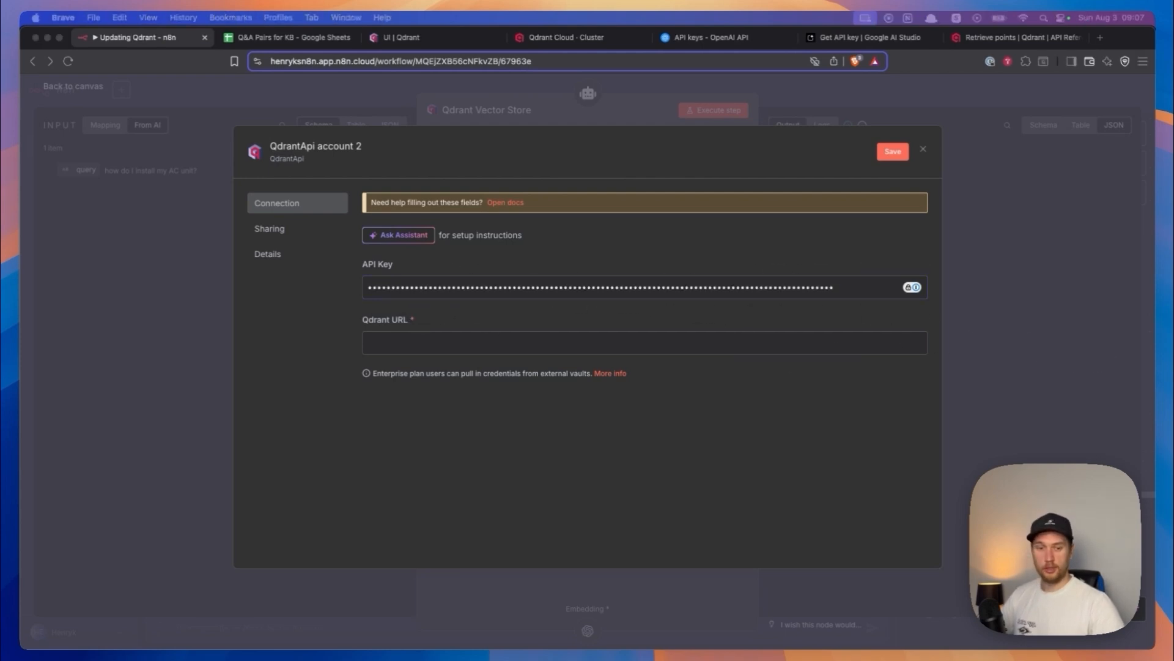
left_click(475, 347)
type("https://829cf548-b270-4568-9d12-ed65679e3dcb.europe-west3-0.gcp.cloud.qdrant.io")
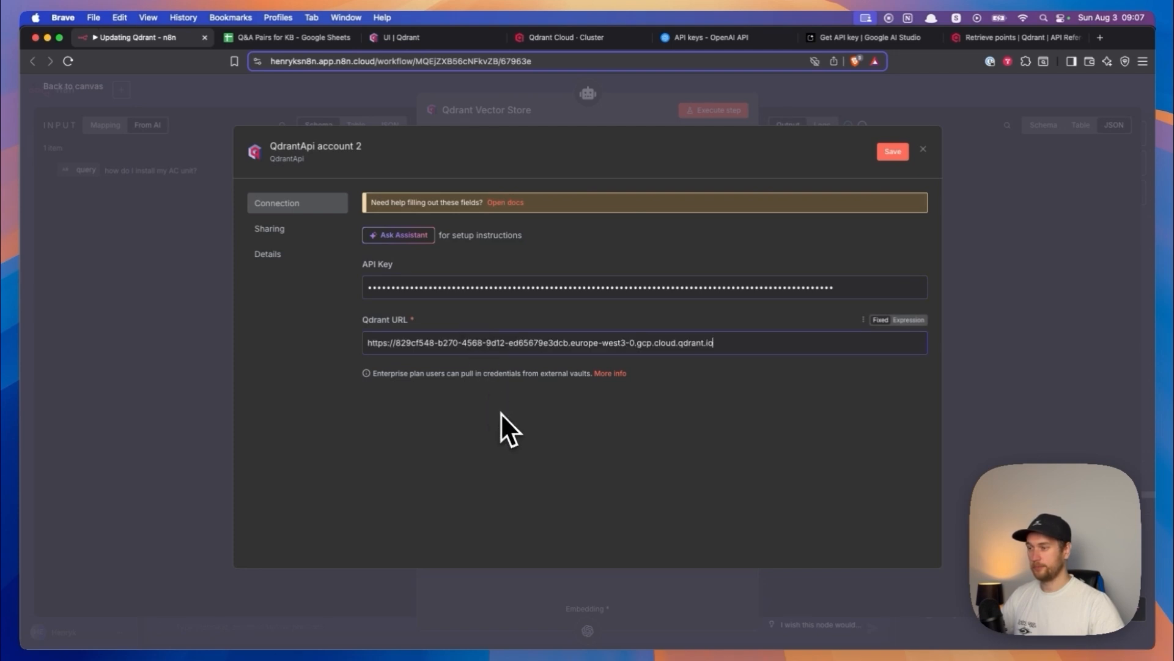
left_click(894, 153)
- Rename the new Qdrant credential as "hvac yt", save it, return to the canvas and dismiss the password manager's save-login prompt
left_click(301, 145)
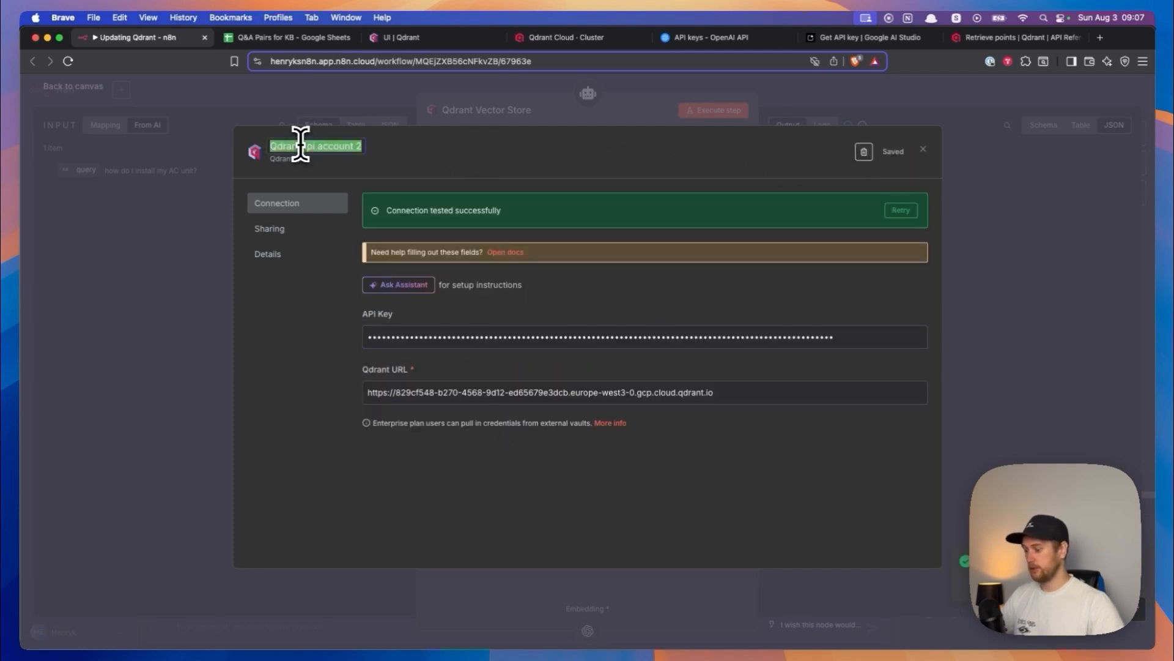
type("hvac")
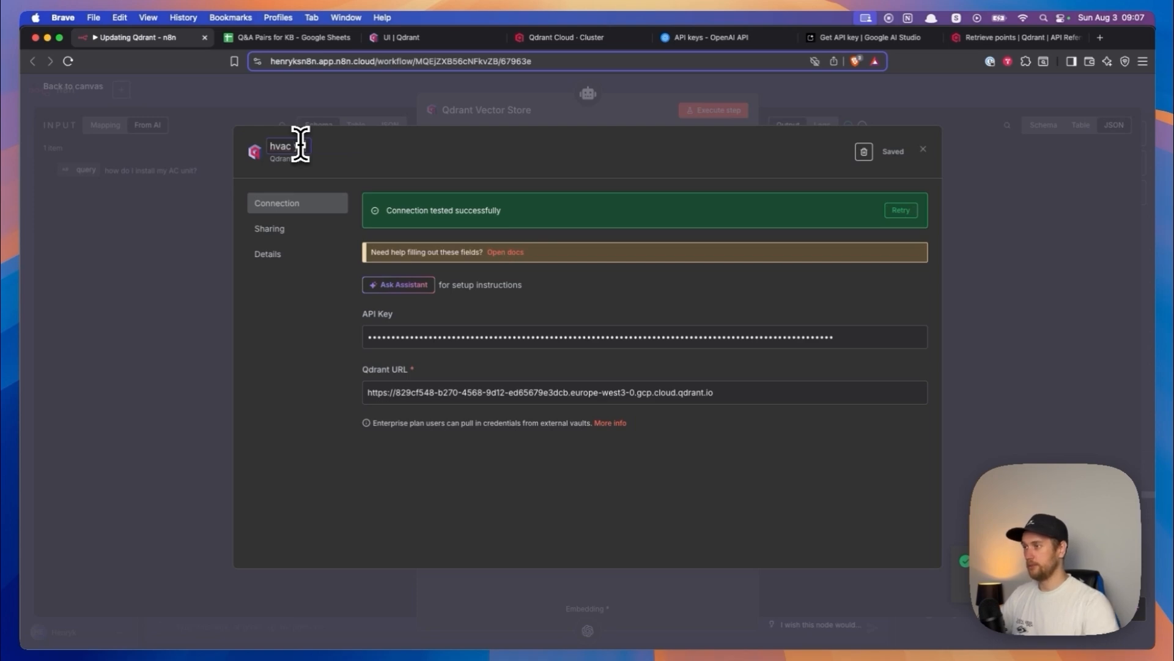
type(" yt")
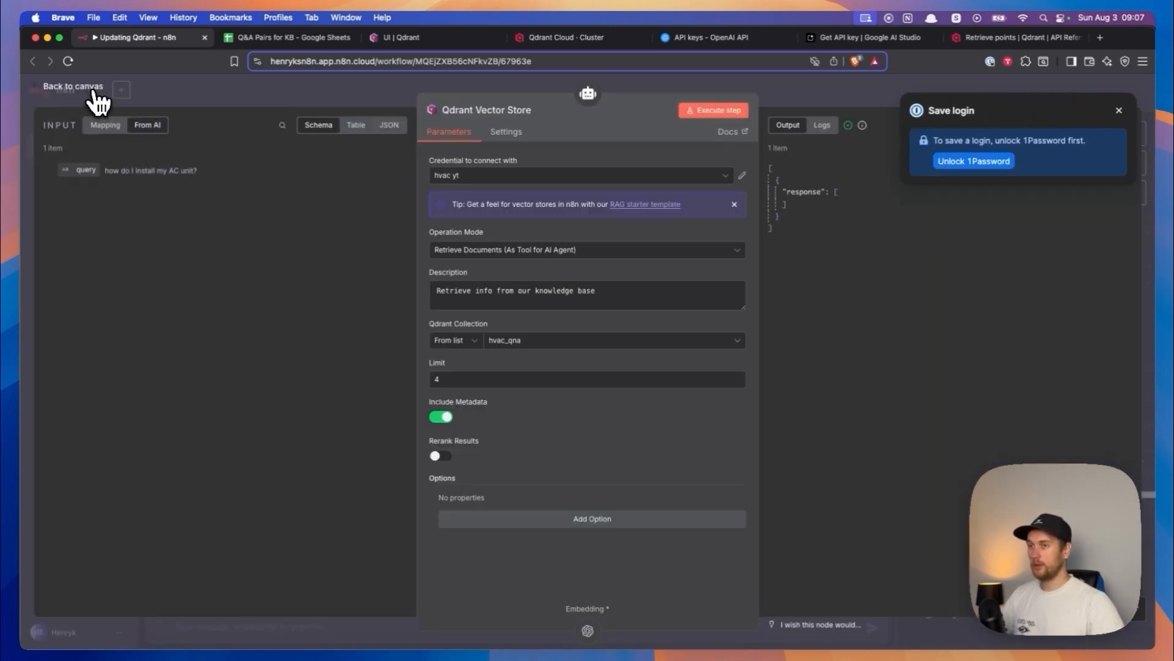
left_click(95, 90)
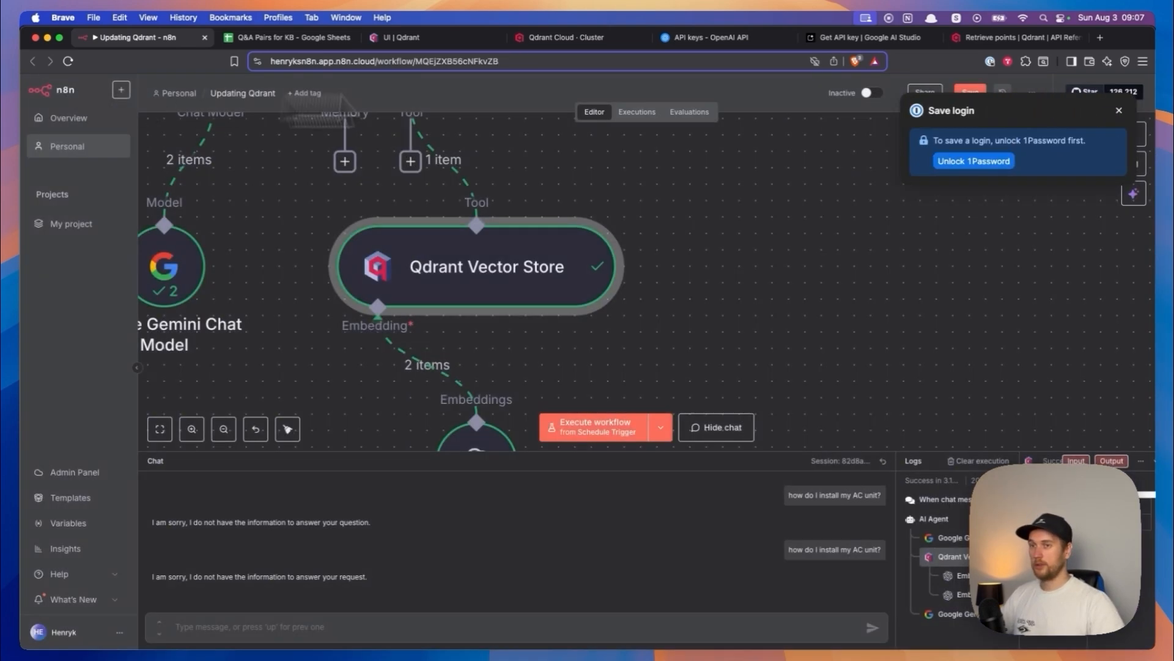
left_click(1119, 110)
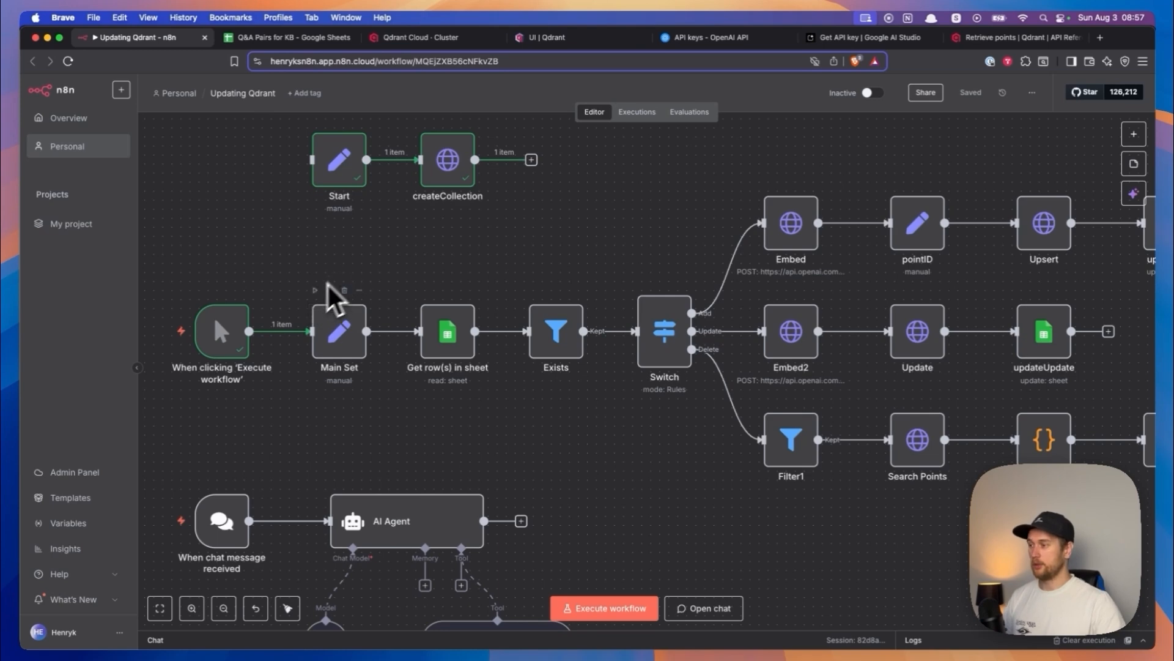
- Make sure the first Q&A row in Google Sheets has the task Add, and execute the n8n workflow from the manual trigger
mouse_move(251, 333)
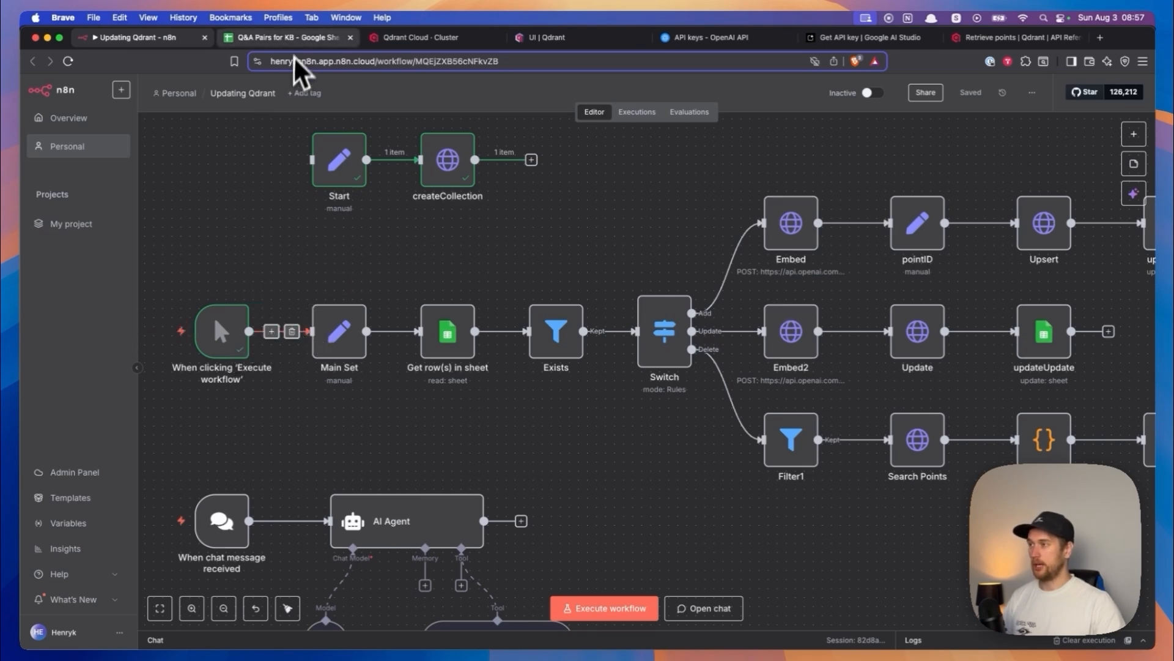
left_click(295, 40)
left_click(91, 207)
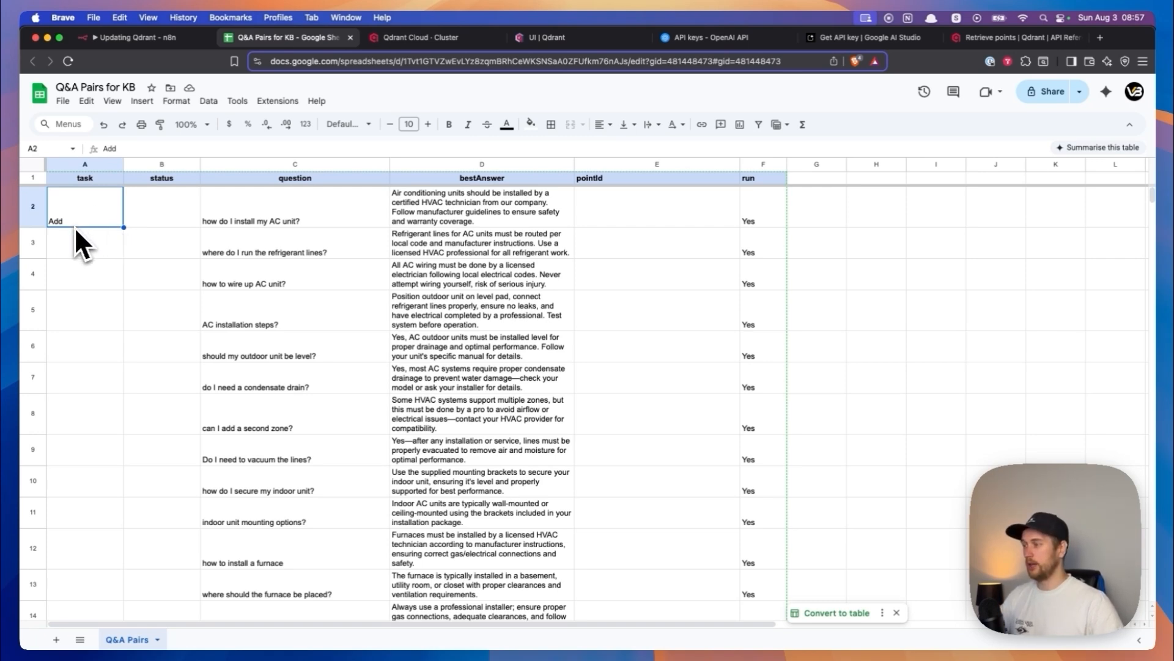
left_click(123, 37)
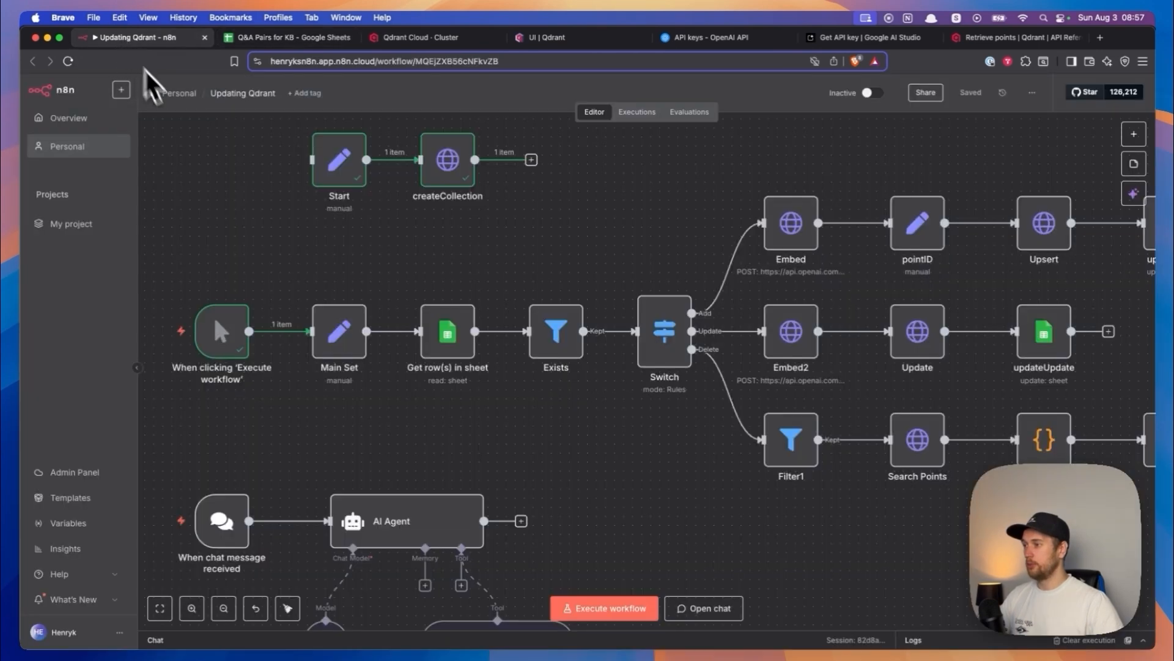
left_click(160, 335)
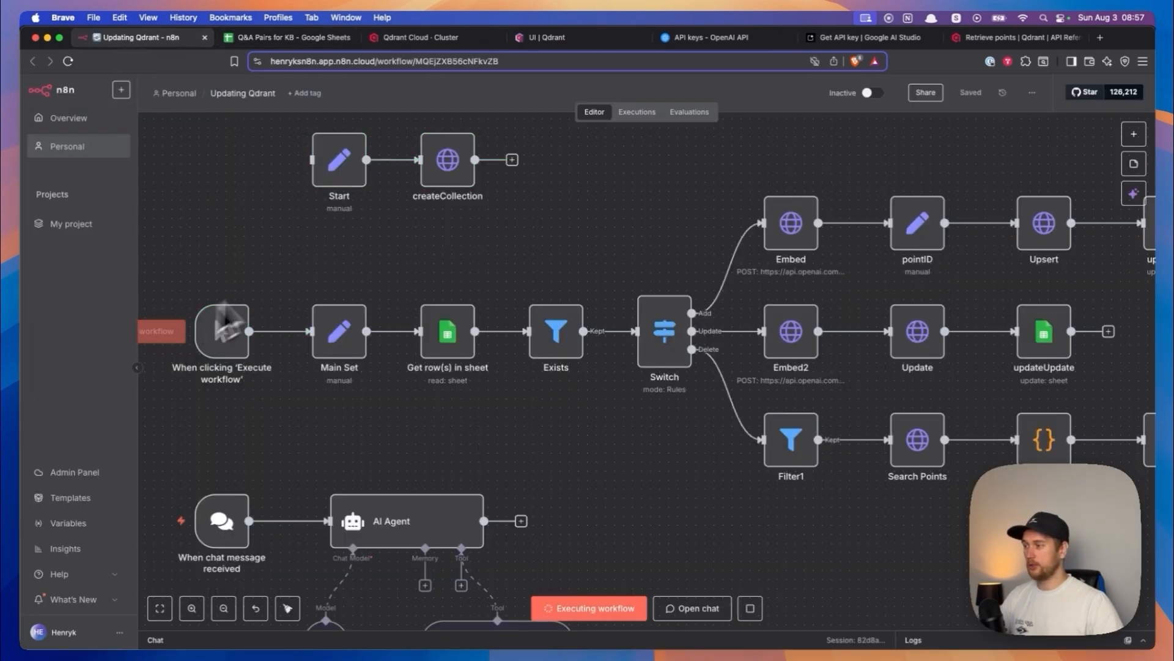
left_click_drag(537, 262, 450, 241)
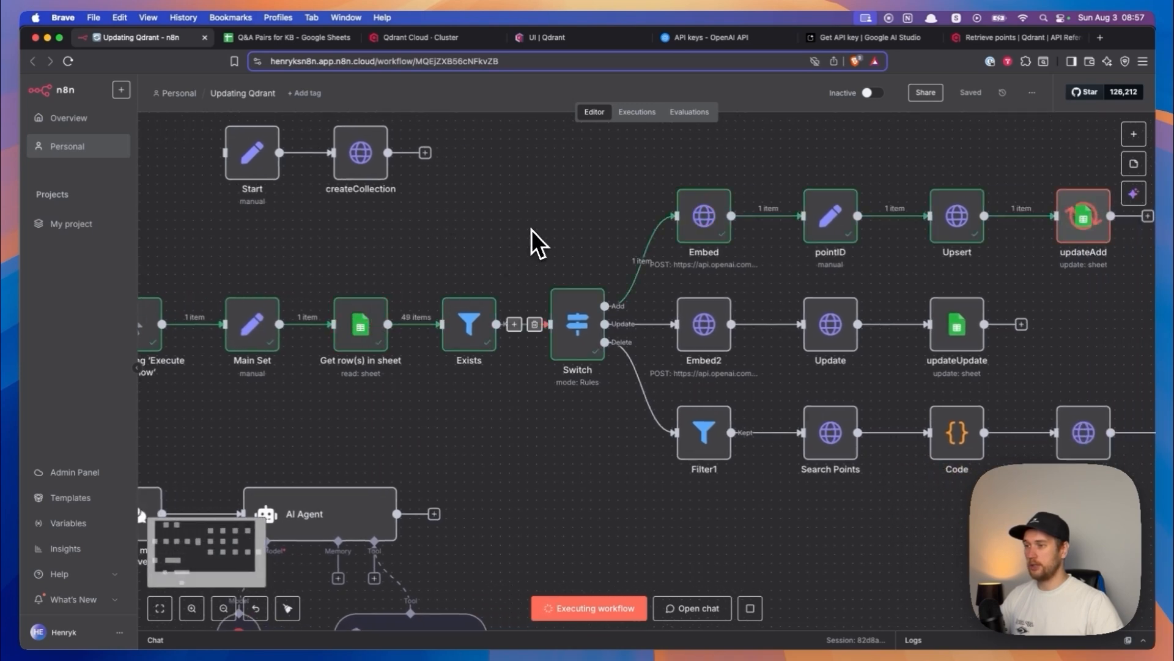
scroll(531, 231, "right", 3)
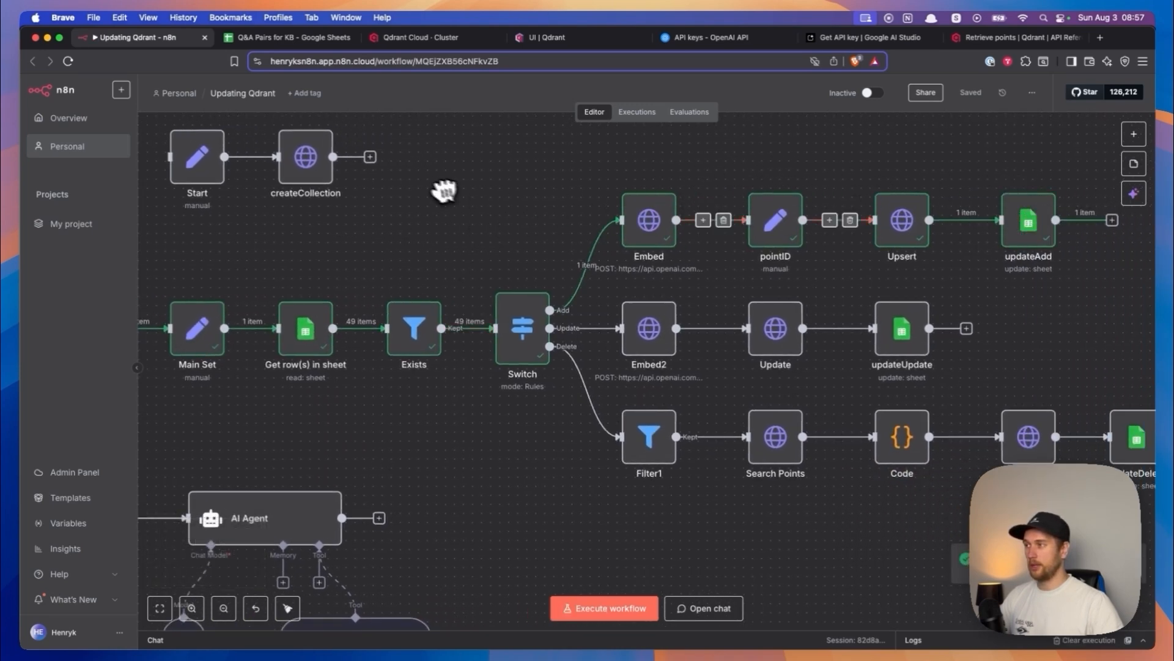
- Check the first row's status in Google Sheets and open the hvac_qna collection in the Qdrant dashboard to inspect its point
key("ctrl+Tab")
left_click(182, 250)
left_click(167, 219)
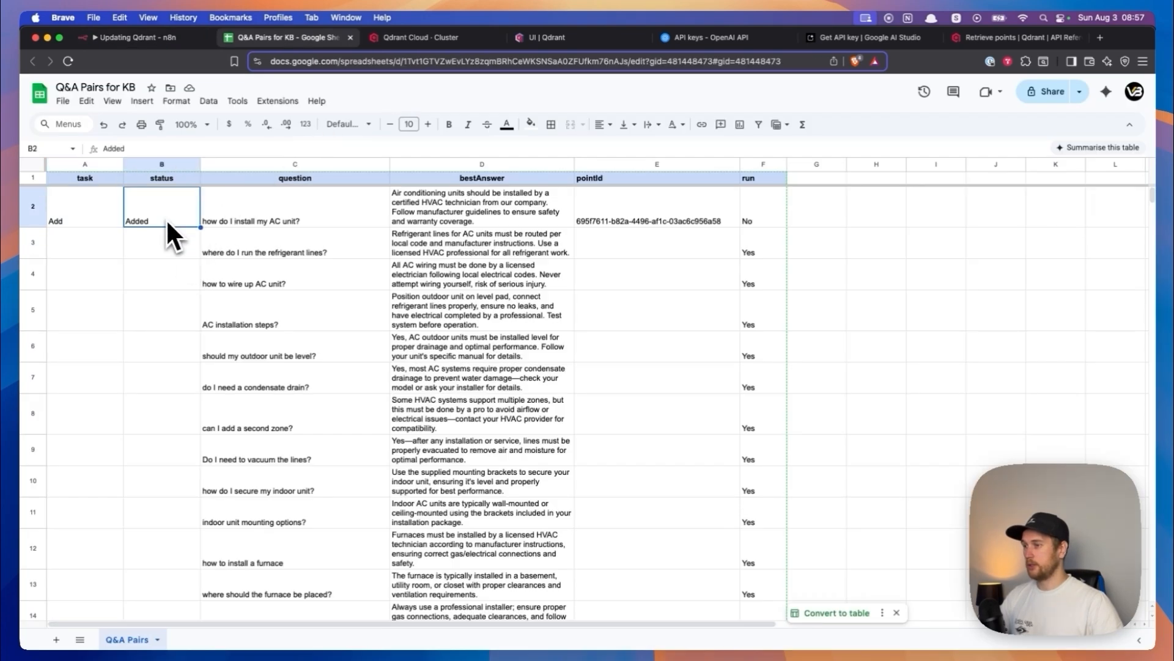
left_click(428, 45)
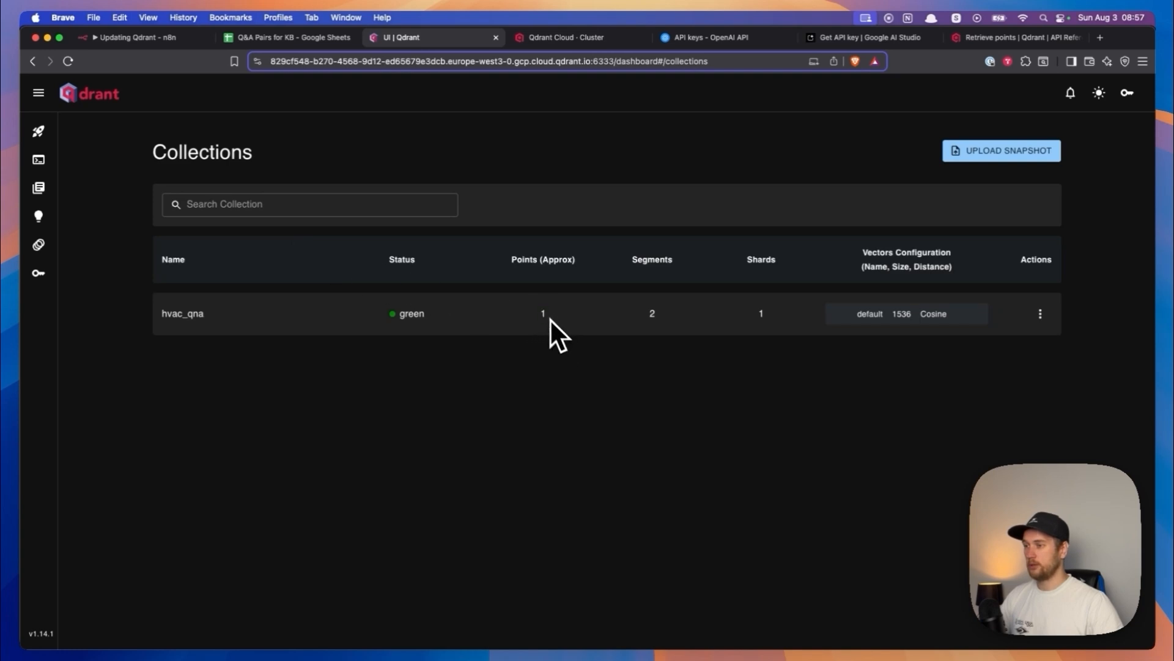
left_click(188, 319)
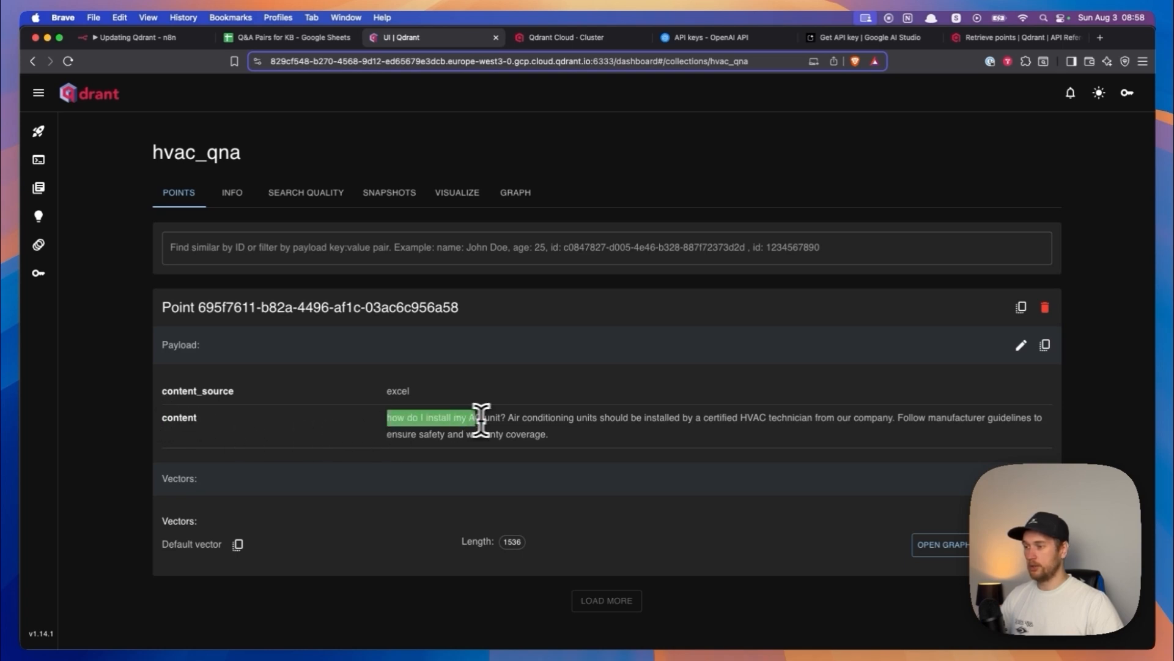
- Switch to the Q&A Pairs sheet and fill the Add task from A2 down the task column for the remaining Q&A rows
key("super+1")
left_click_drag(296, 250, 434, 250)
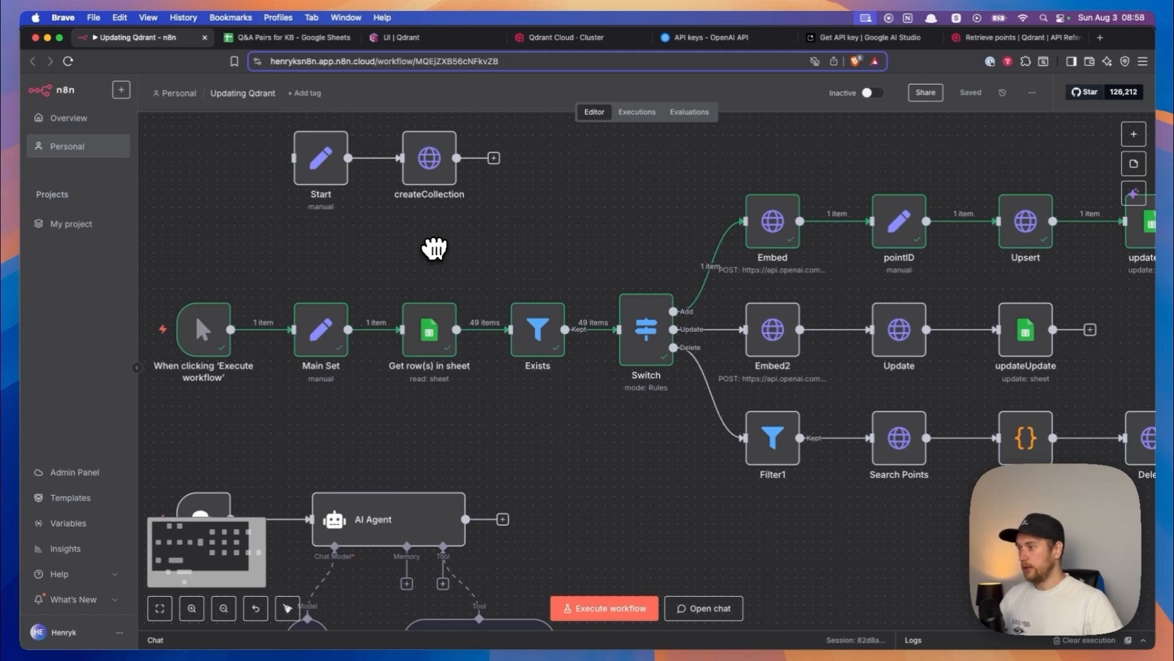
left_click(275, 38)
left_click(97, 227)
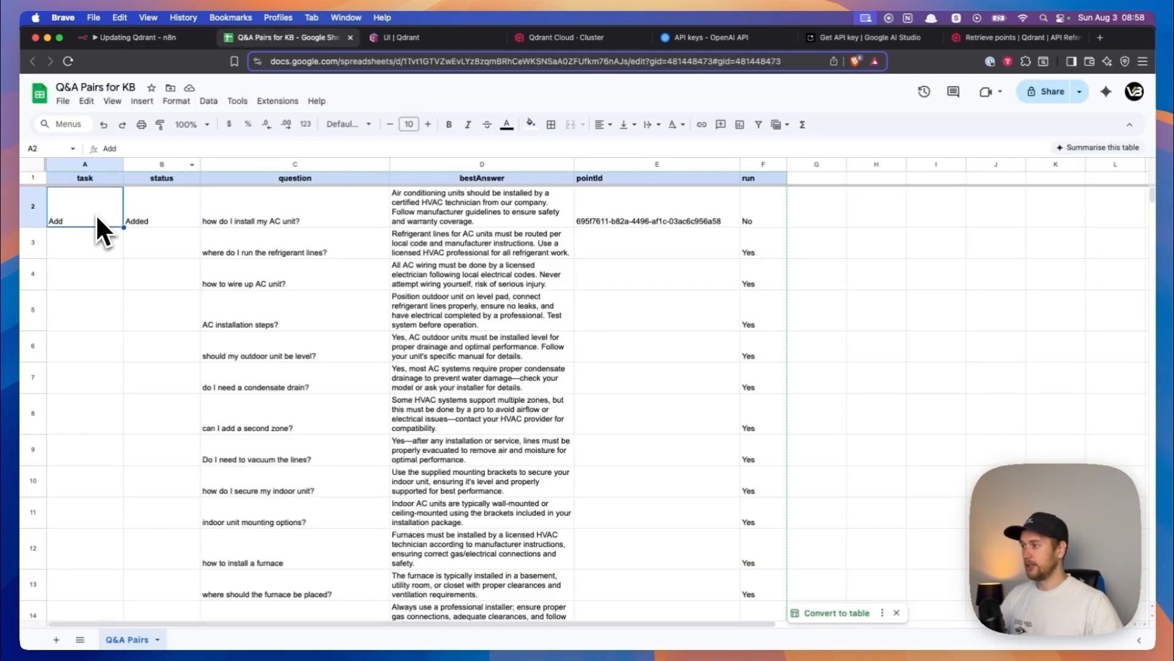
left_click_drag(124, 227, 106, 435)
scroll(123, 328, "down", 20)
scroll(147, 331, "up", 20)
left_click(156, 265)
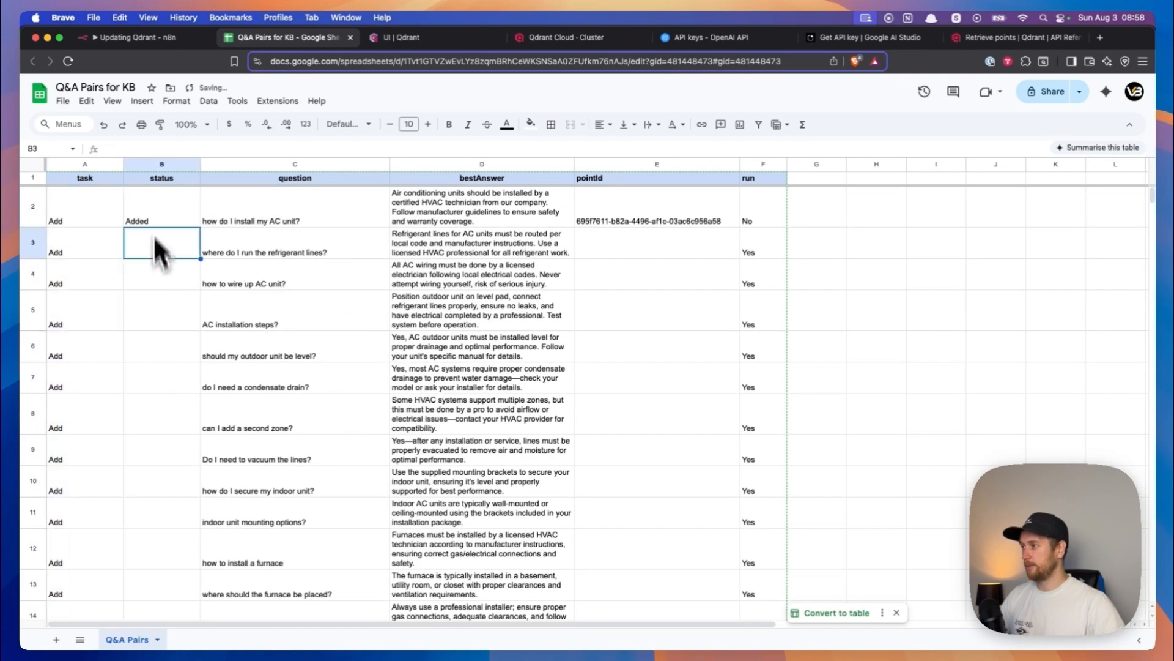
- Return to n8n and execute the workflow from the manual trigger to add the remaining Q&A rows to Qdrant
left_click(145, 37)
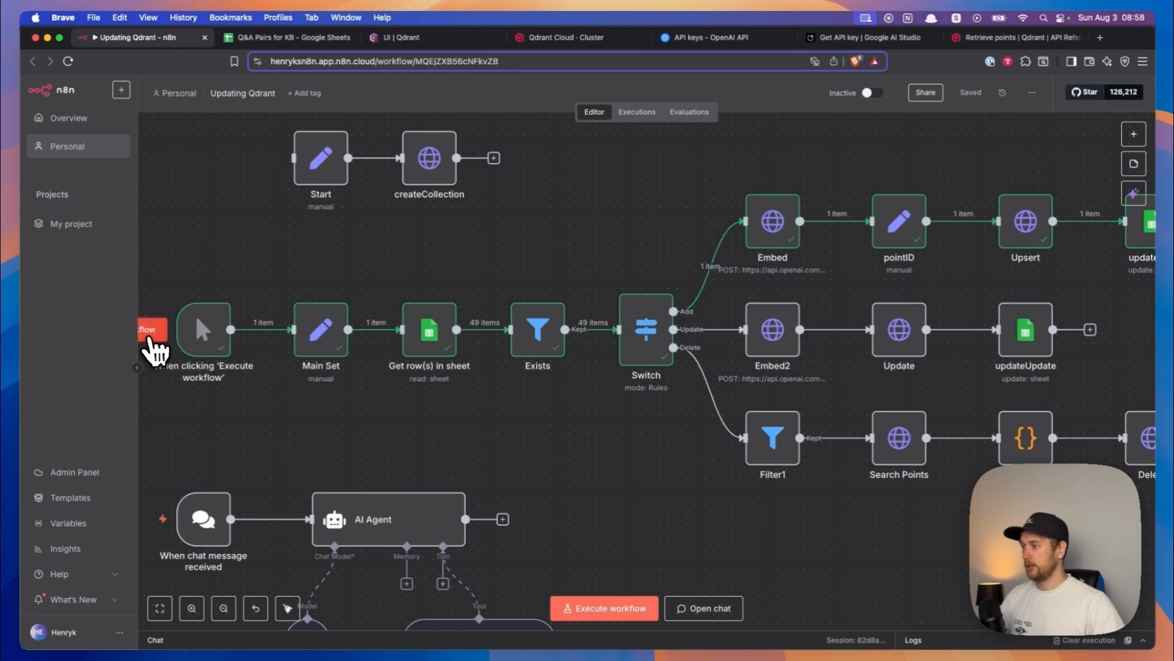
left_click(151, 329)
scroll(439, 281, "right", 5)
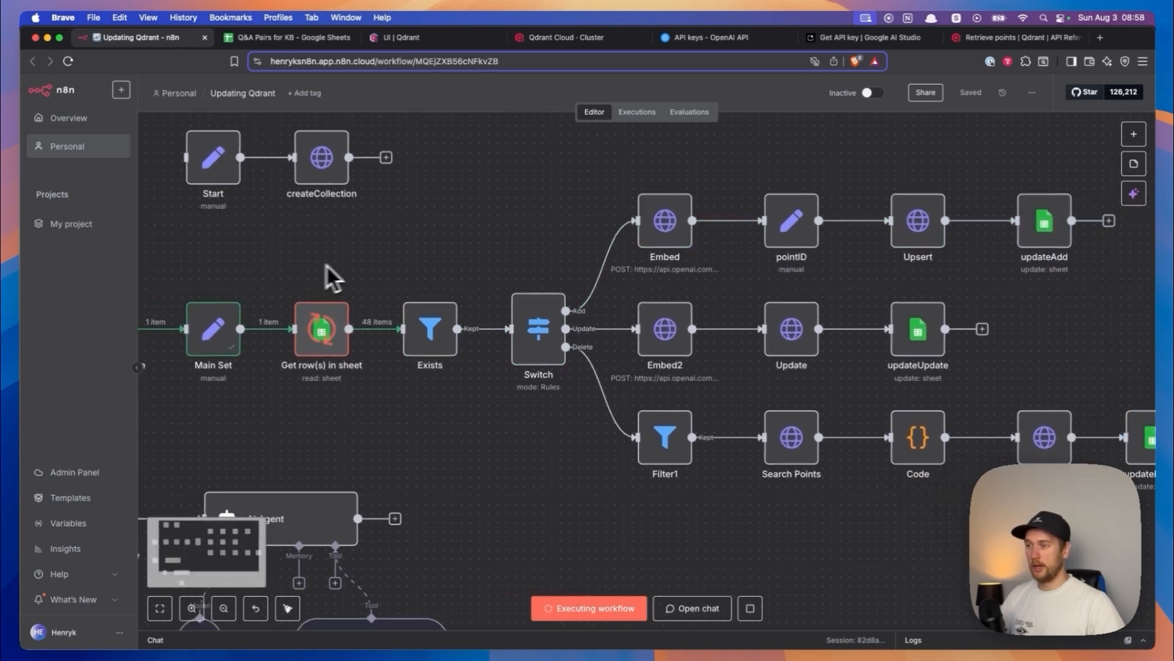
scroll(397, 263, "right", 3)
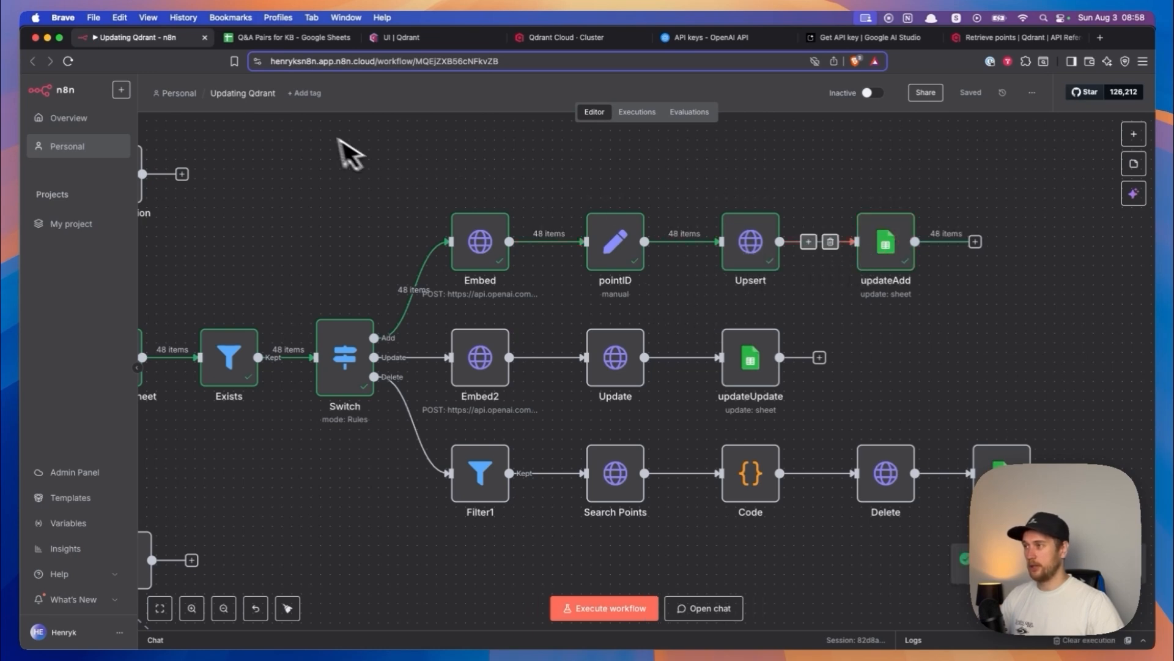
- Review the rows' status and pointId values in Google Sheets, and read through the payload contents of the hvac_qna points in Qdrant
left_click(288, 37)
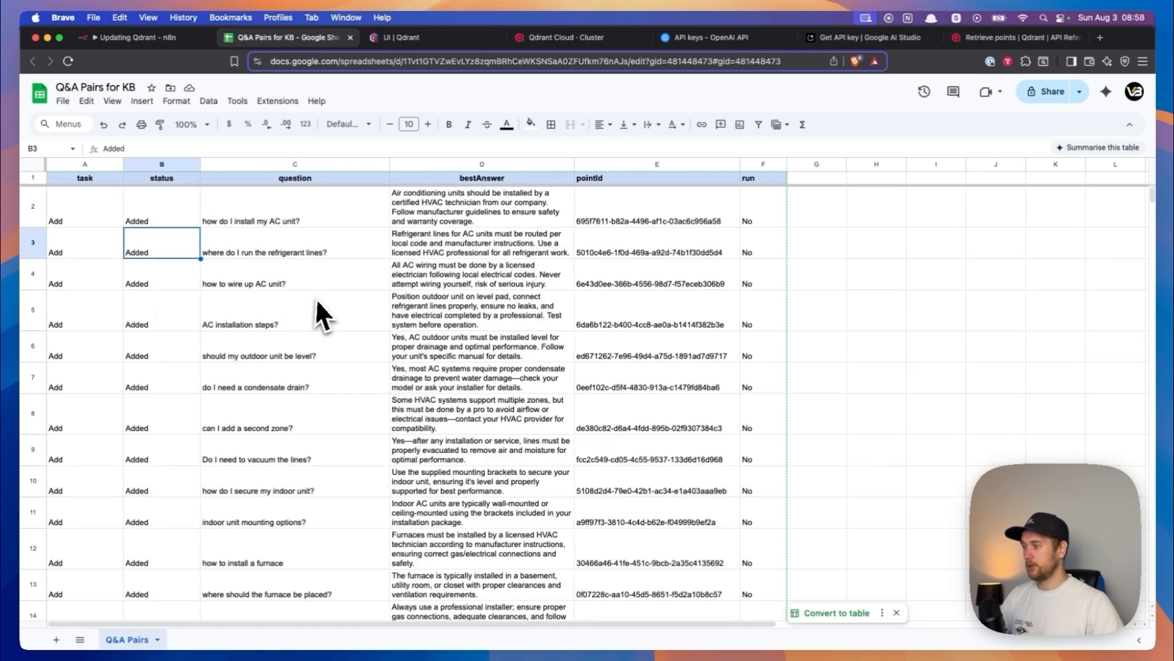
left_click(396, 37)
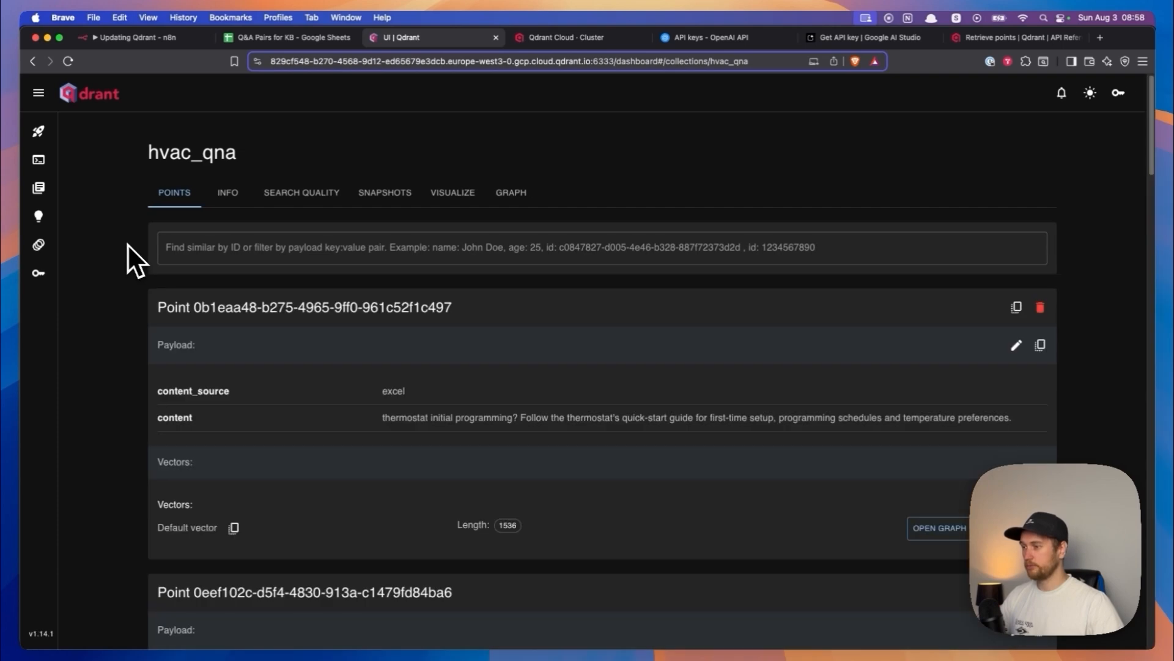
scroll(128, 244, "down", 3)
scroll(127, 245, "down", 4)
left_click_drag(383, 272, 505, 282)
scroll(505, 284, "down", 1)
triple_click(386, 498)
scroll(493, 487, "down", 6)
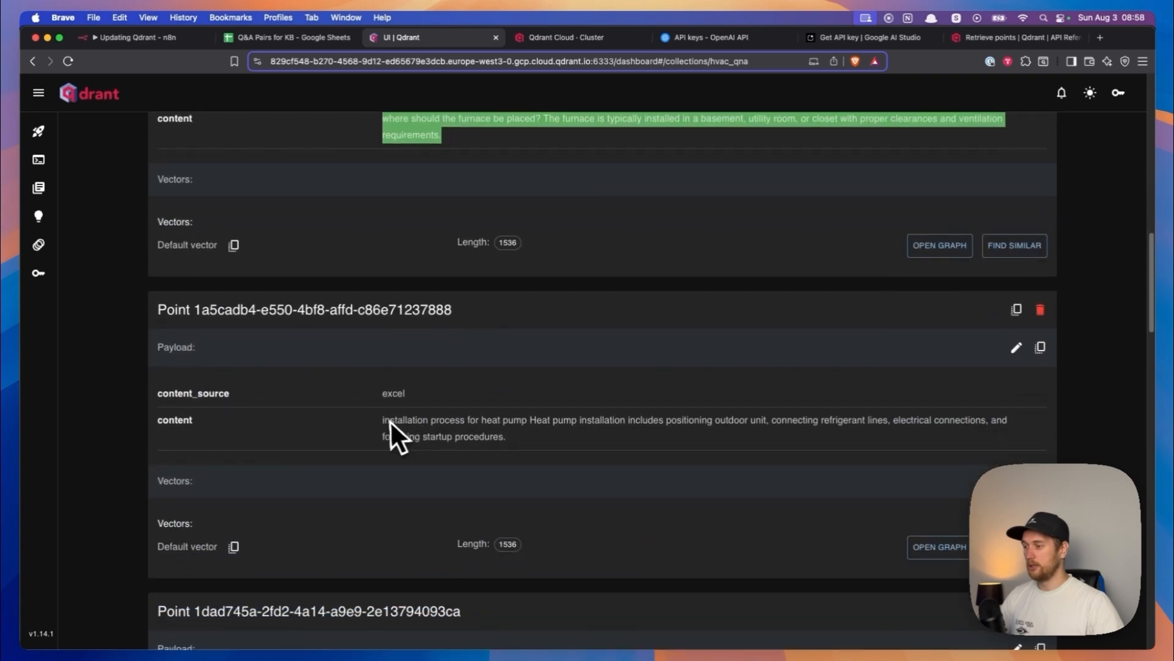
left_click_drag(384, 419, 504, 423)
scroll(520, 431, "down", 5)
left_click_drag(384, 425, 453, 426)
scroll(472, 451, "down", 7)
left_click_drag(393, 319, 531, 315)
left_click(534, 318)
- In the Q&A sheet, edit the first row's bestAnswer so that "our company" is followed by "XYZ Aircondition"
left_click(150, 37)
scroll(343, 208, "down", 3)
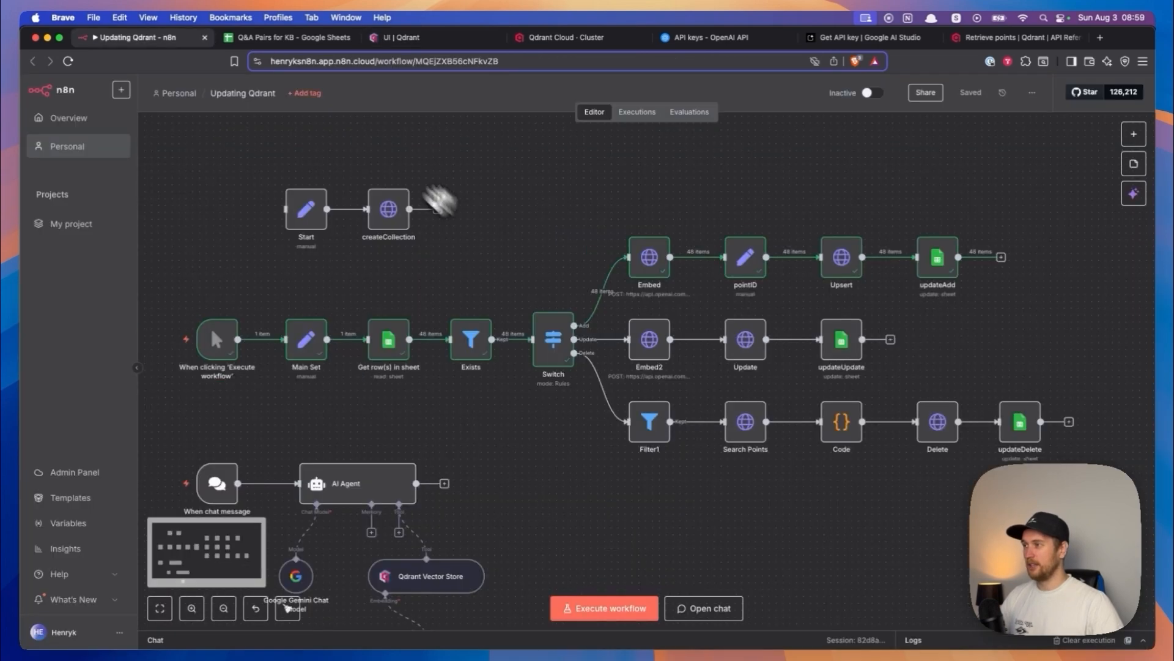
left_click(292, 40)
left_click(123, 219)
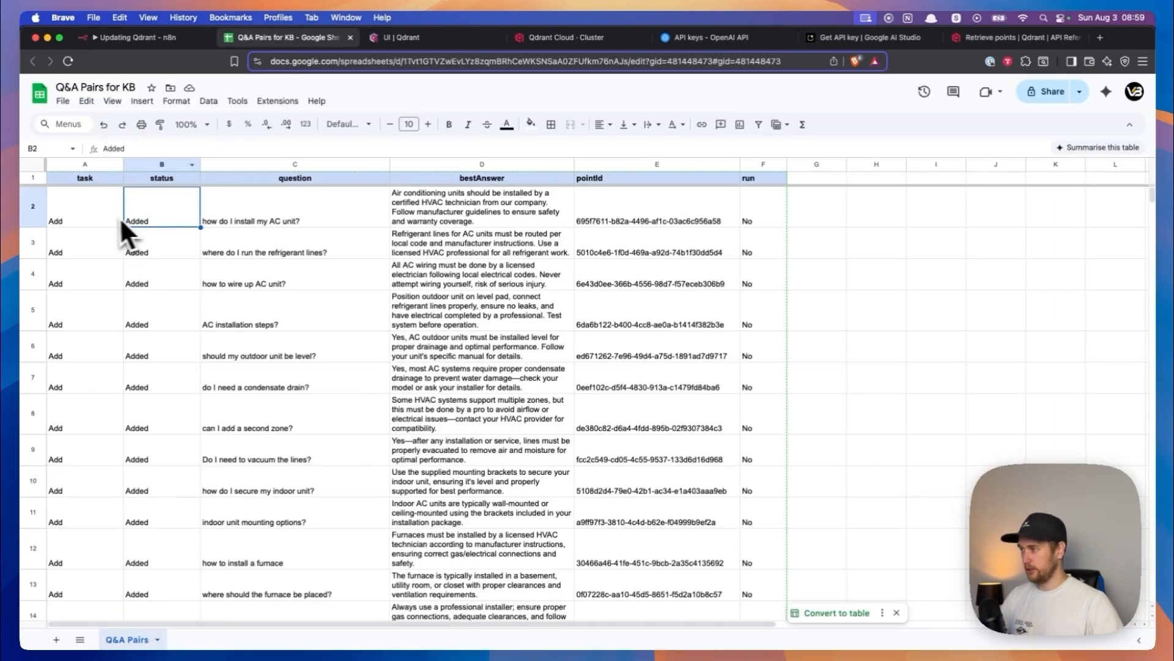
left_click(103, 218)
left_click(264, 214)
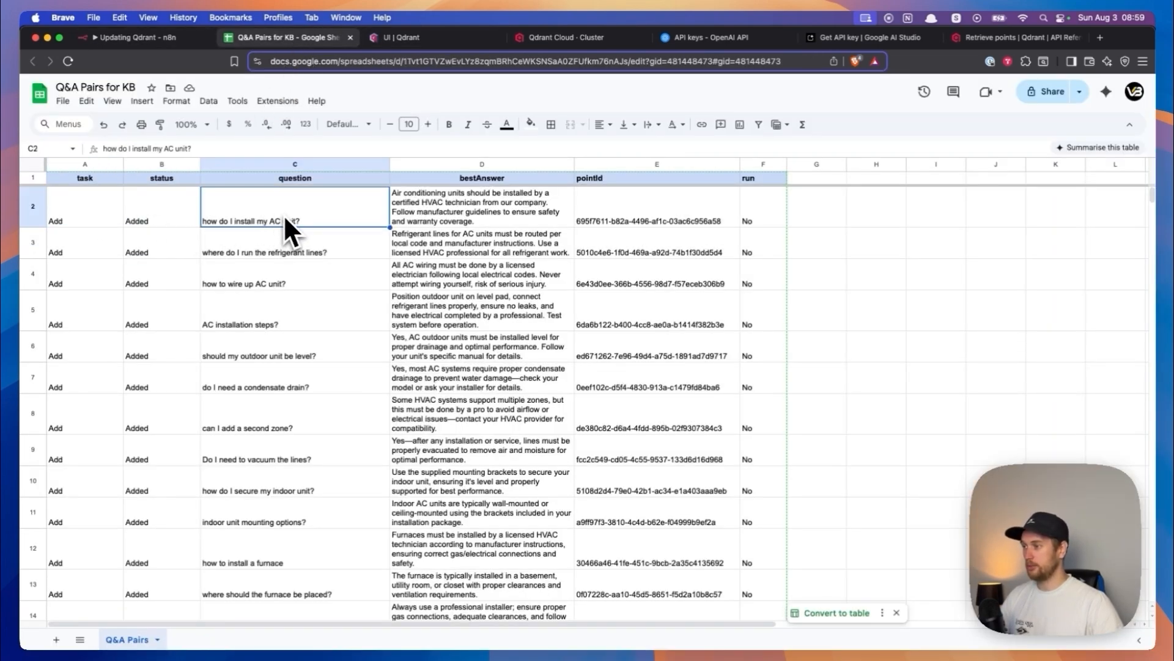
double_click(439, 197)
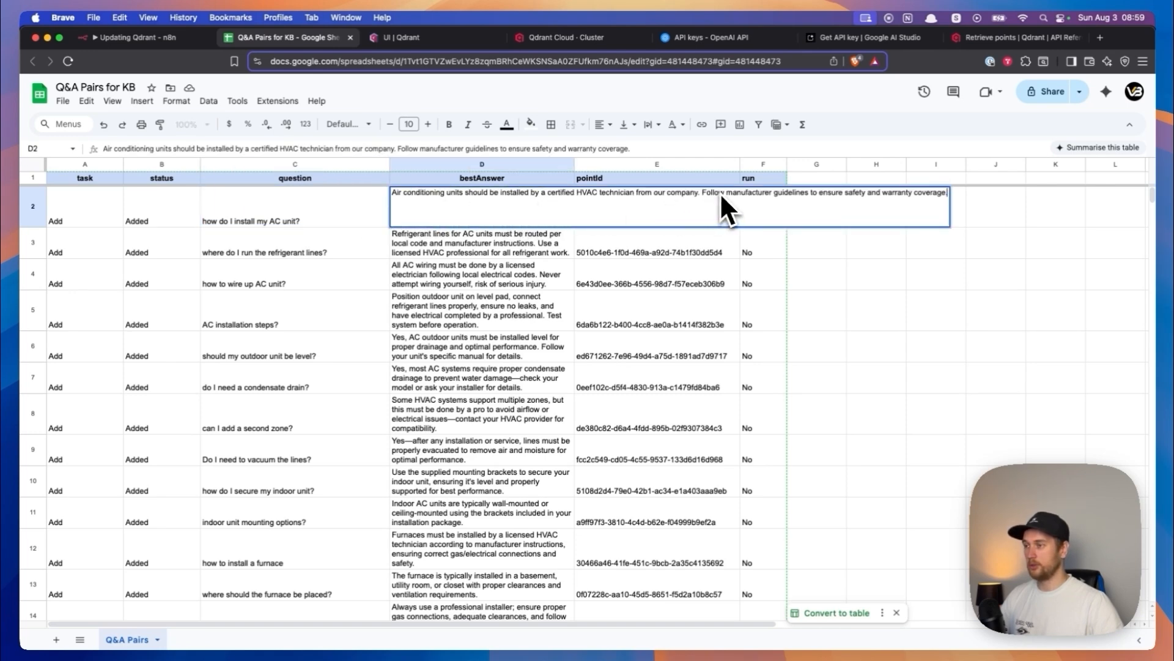
mouse_move(698, 194)
left_mouse_down()
mouse_move(663, 194)
mouse_move(700, 195)
left_mouse_up()
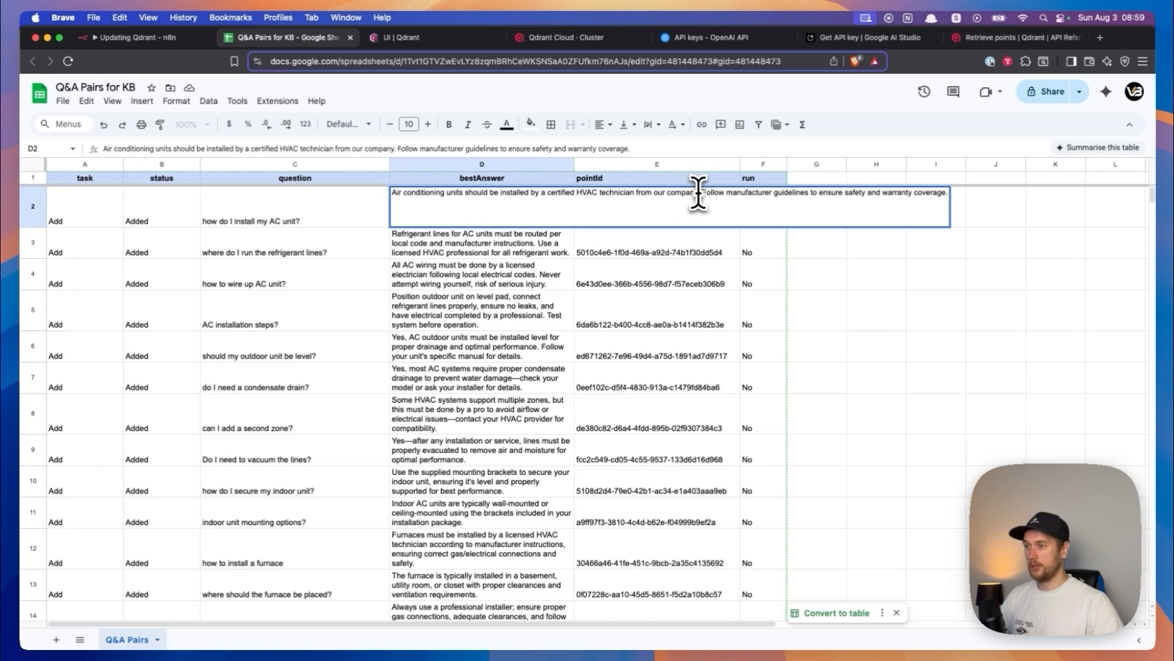
type("XYZ")
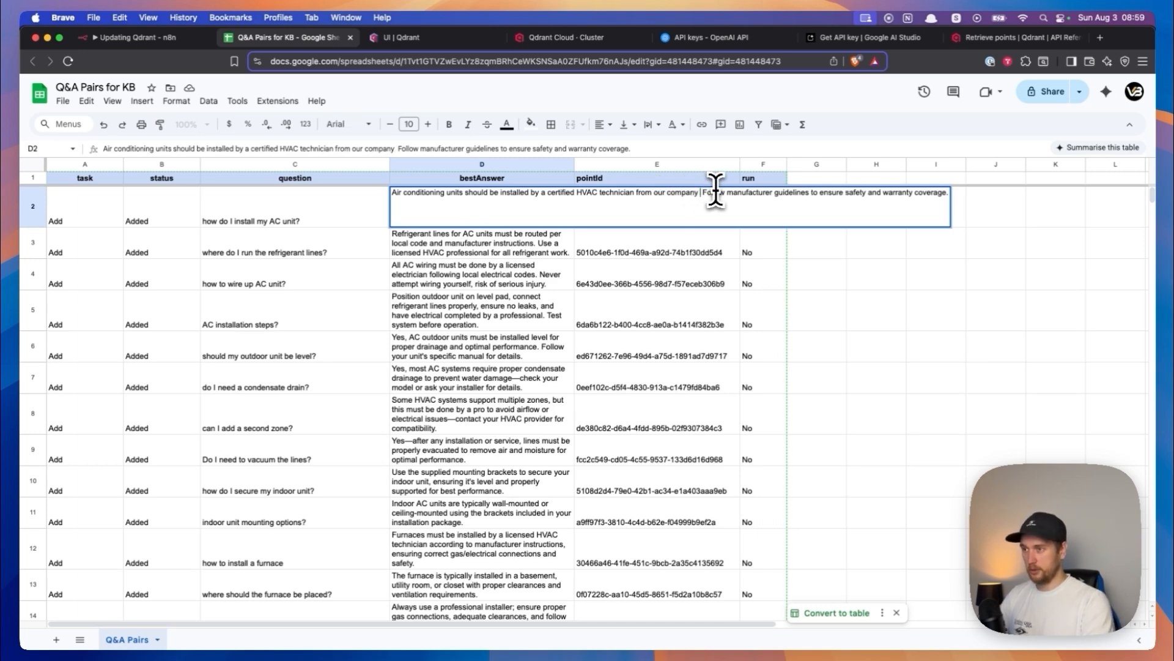
type(" Aircondition")
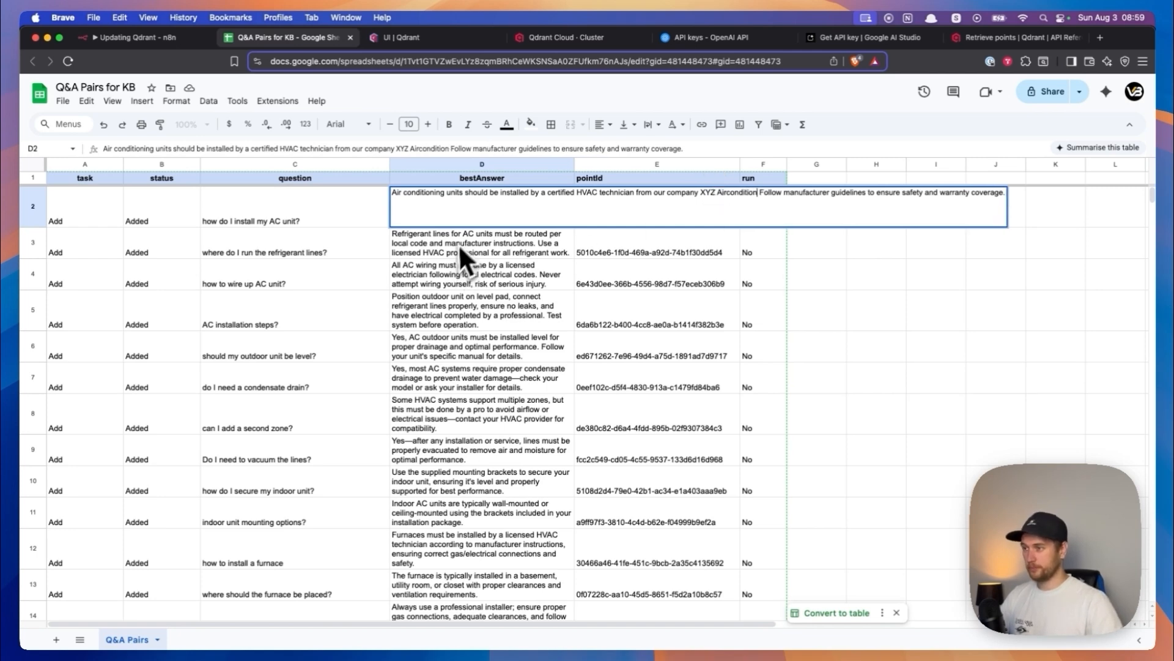
left_click(342, 210)
left_click(432, 207)
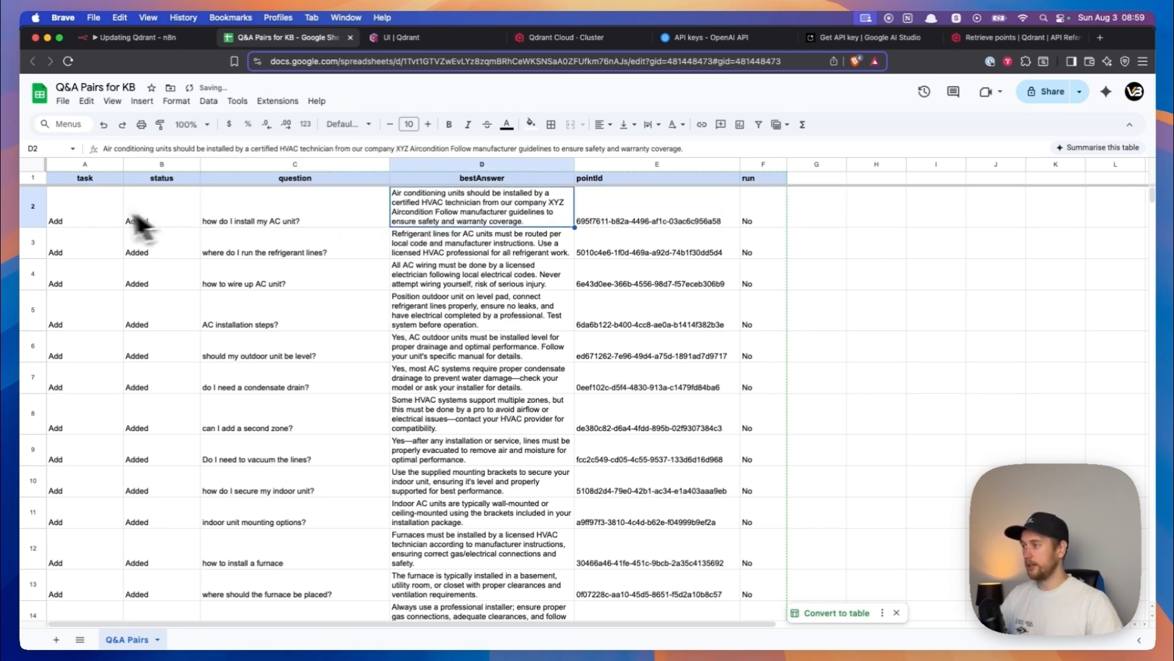
- Set the task of the first Q&A row to Update
left_click(89, 210)
type("Update")
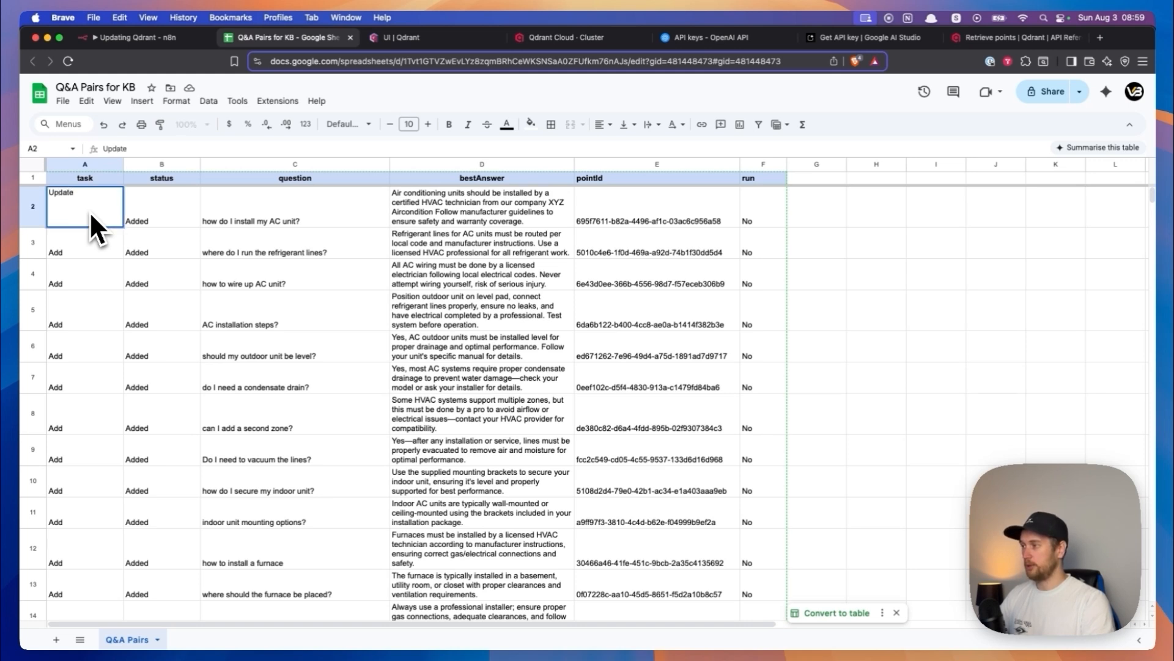
key("Return")
- Enter the task options Add, Update and Delete as reference labels in cells H2, I2 and J2
left_click(897, 218)
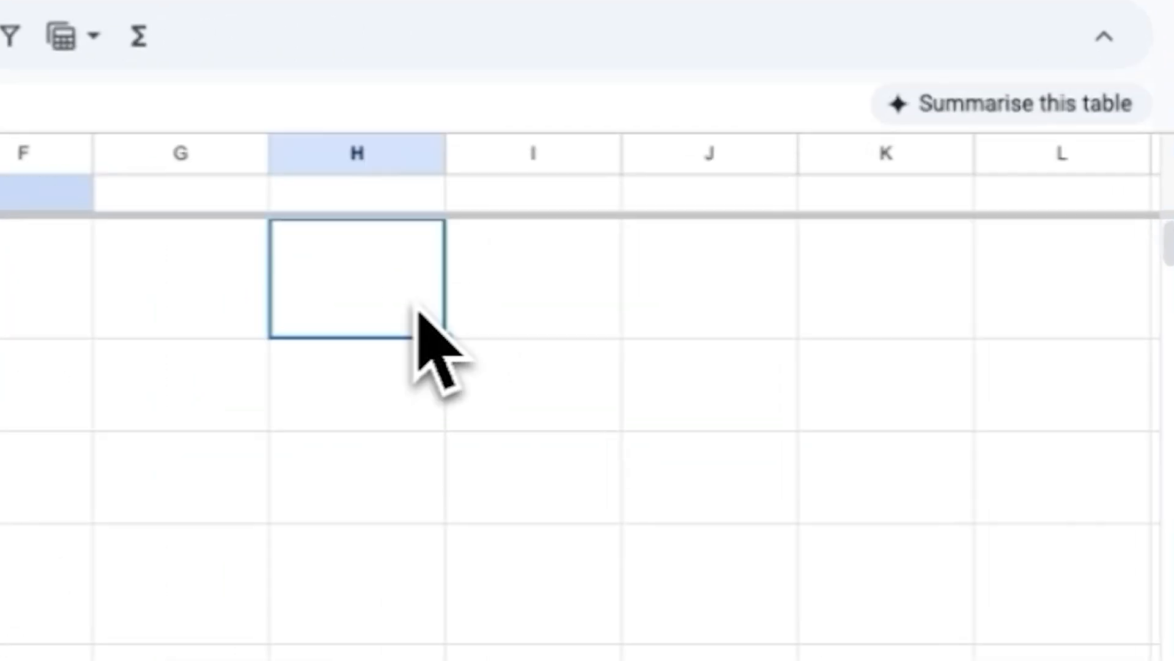
type("Add")
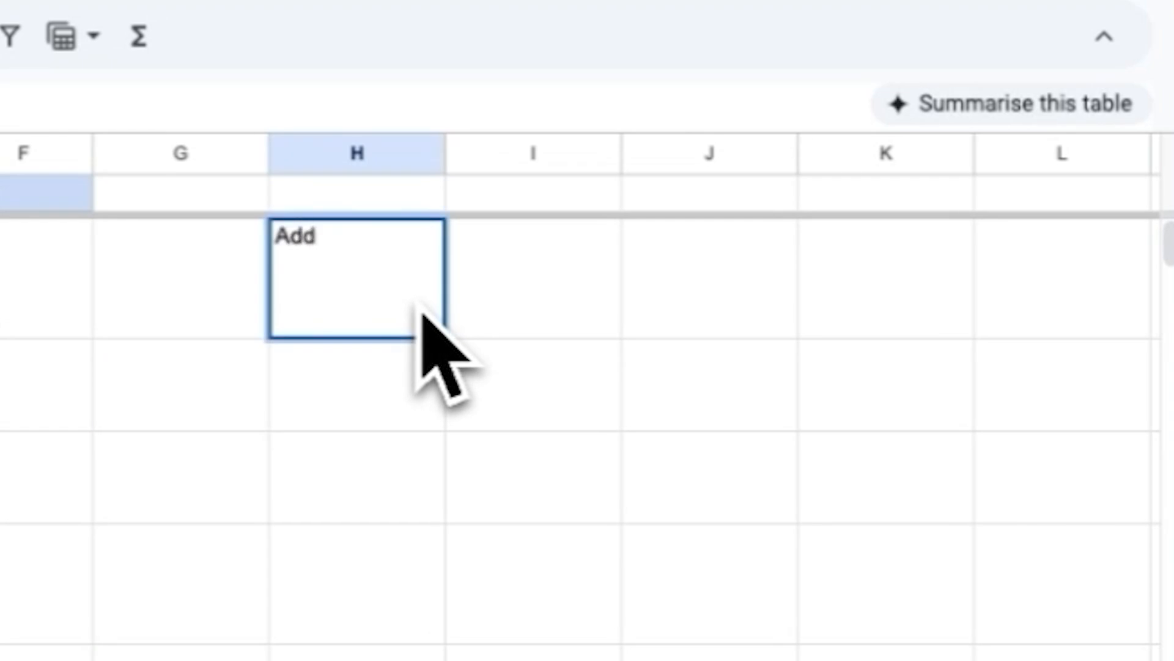
key("Tab")
type("Update")
key("Tab")
type("Delete")
left_click(293, 422)
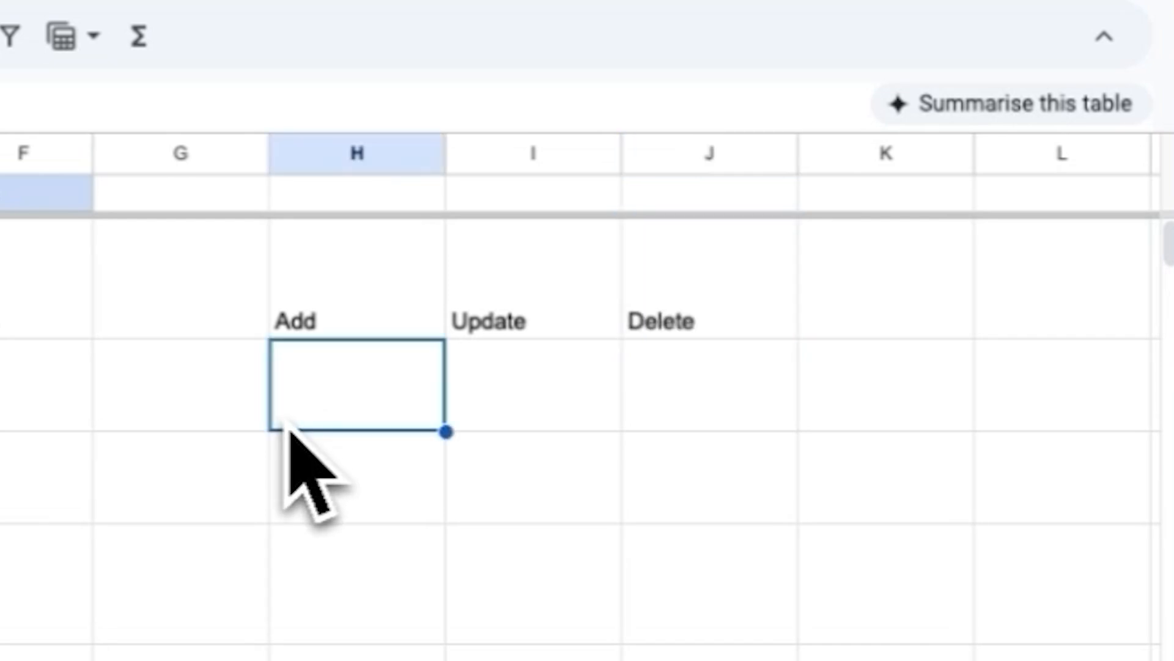
left_click(394, 304)
left_click(497, 302)
left_click(664, 303)
left_click(370, 310)
left_click(516, 303)
left_click(660, 309)
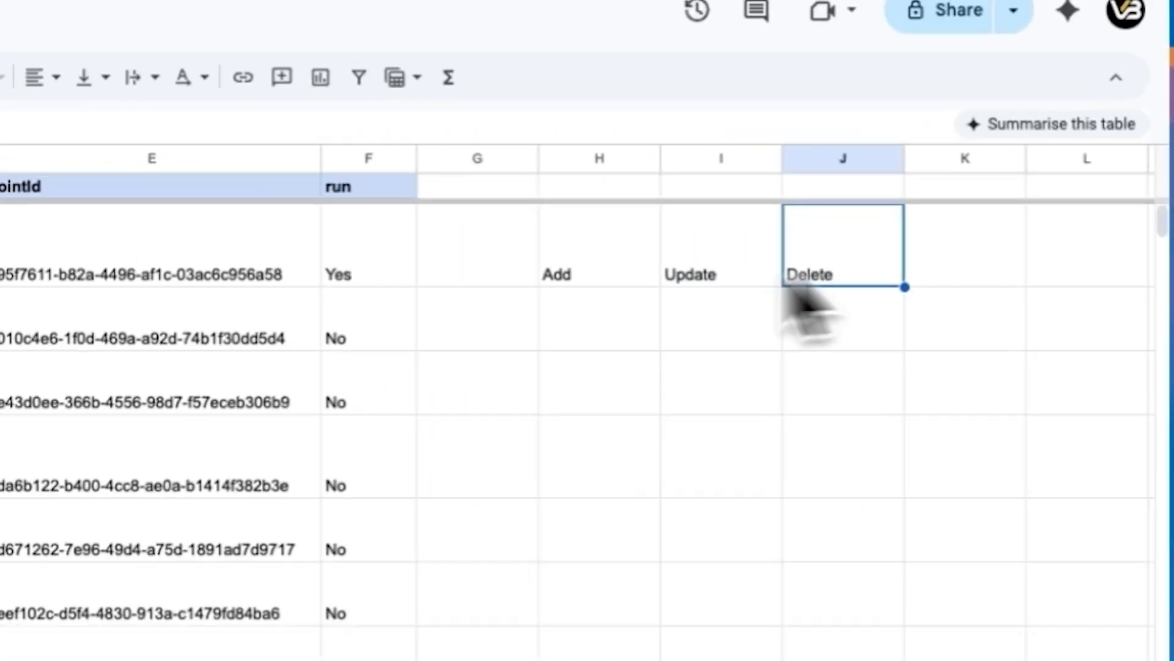
- Switch to n8n and execute the workflow from the manual trigger to update the first row's point in Qdrant
left_click(67, 224)
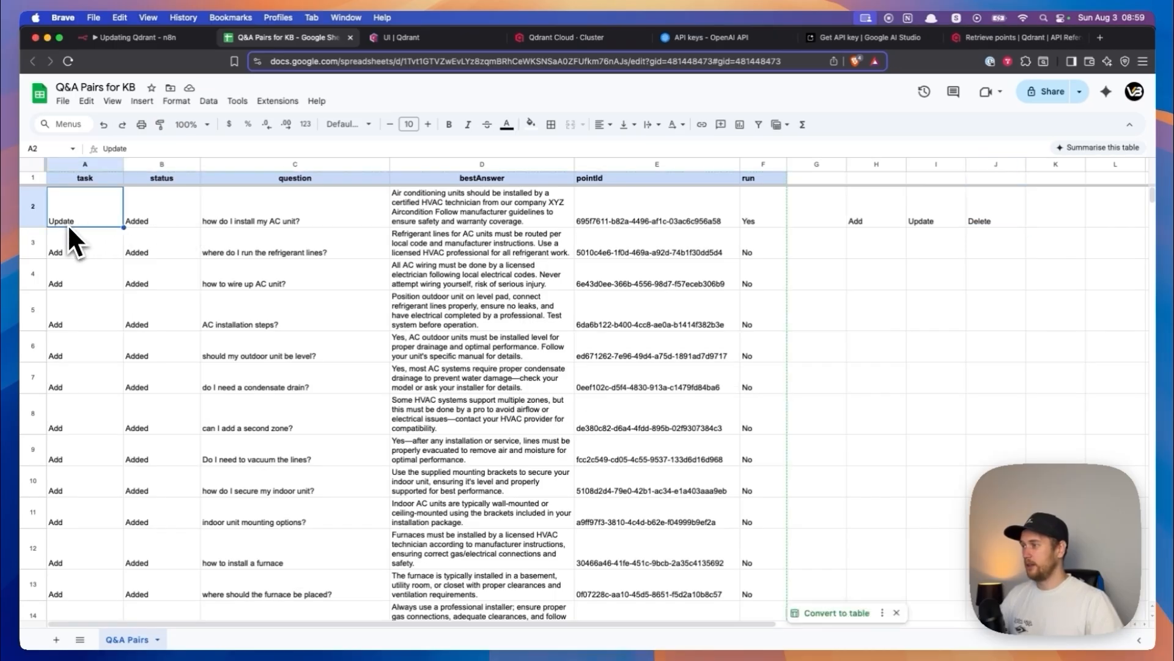
left_click(118, 38)
left_click(163, 352)
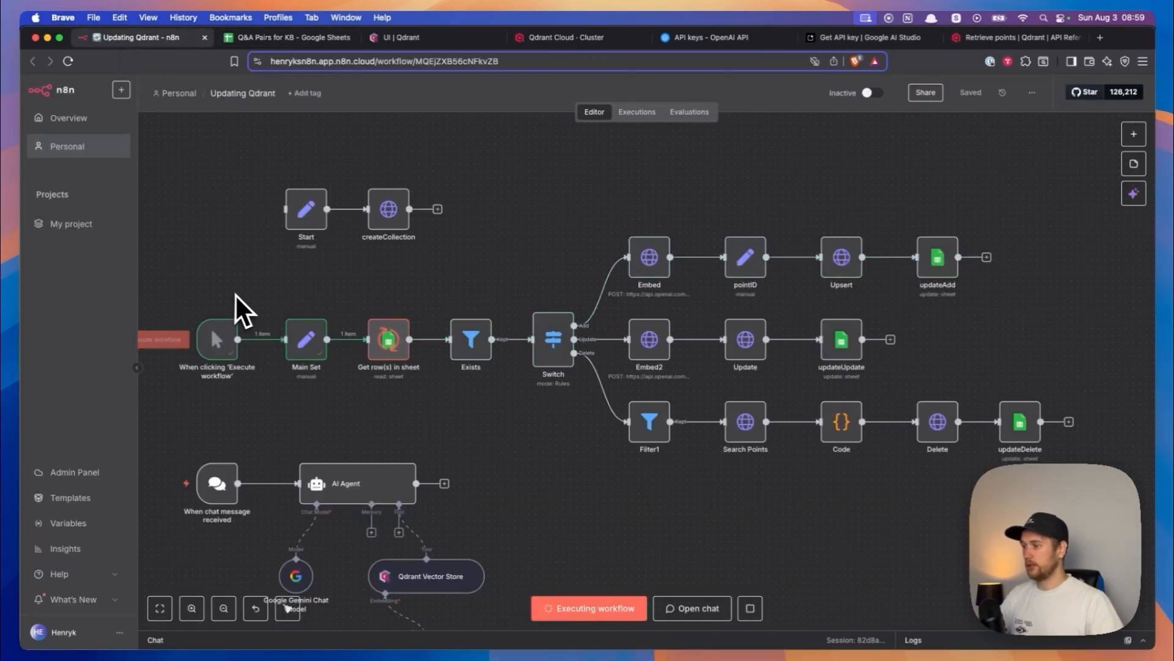
left_click_drag(430, 291, 316, 262)
scroll(630, 344, "up", 1)
- Check the first row's status in Google Sheets and the AC unit installation answer in Qdrant's hvac_qna points
left_click(292, 38)
left_click(163, 223)
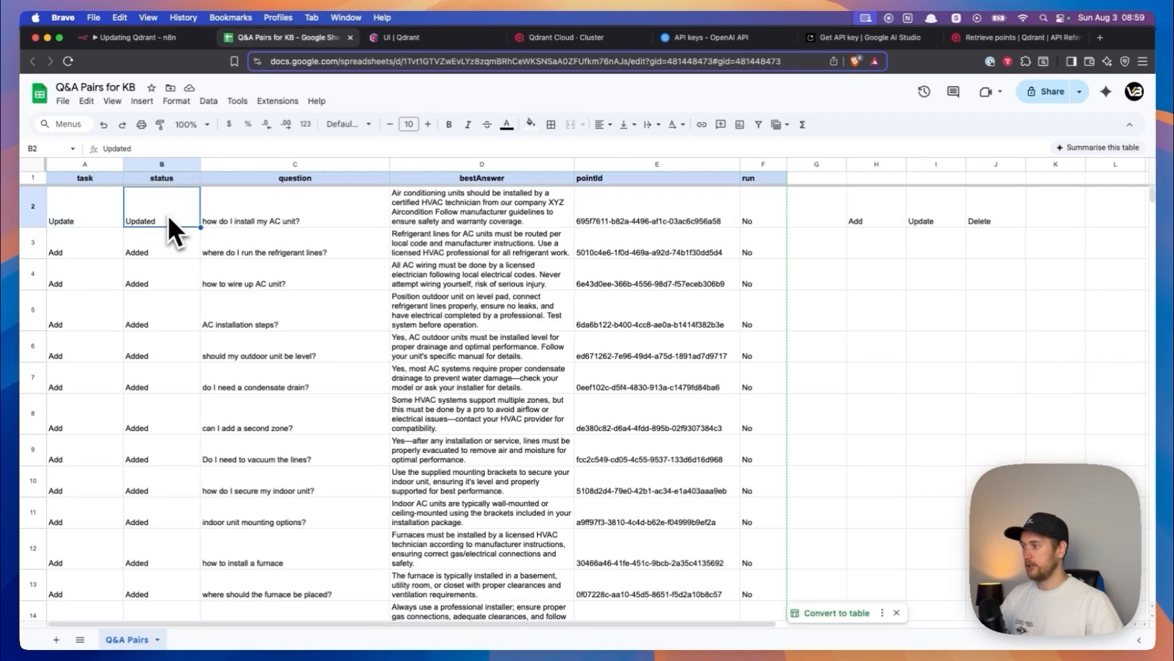
left_click(395, 36)
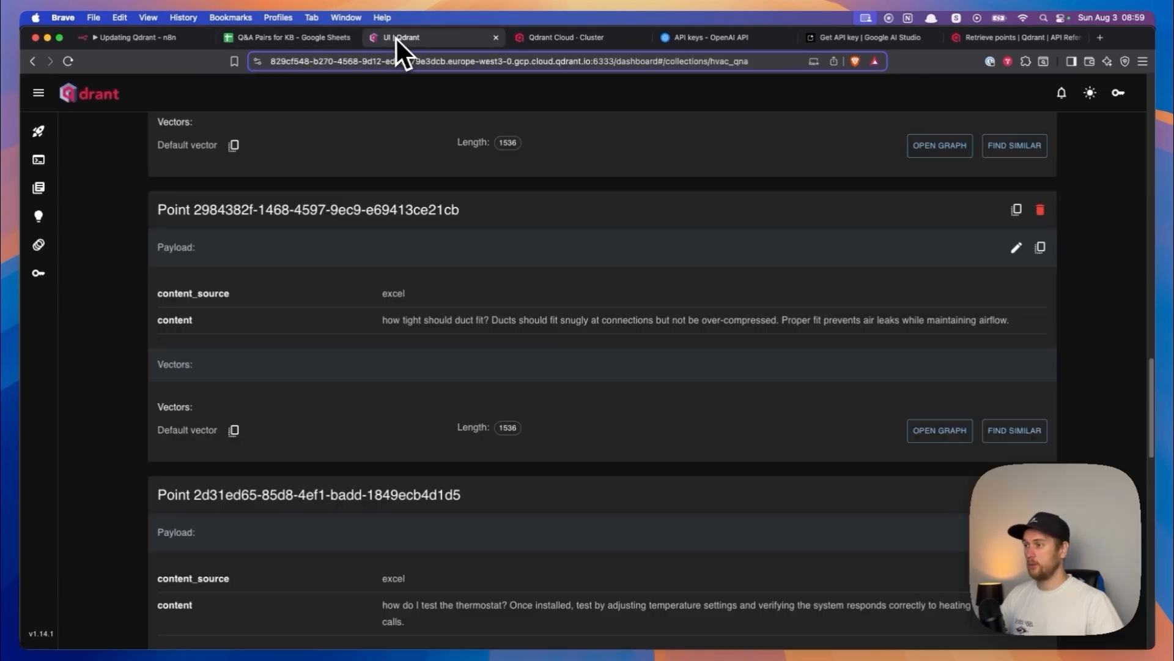
scroll(116, 255, "up", 15)
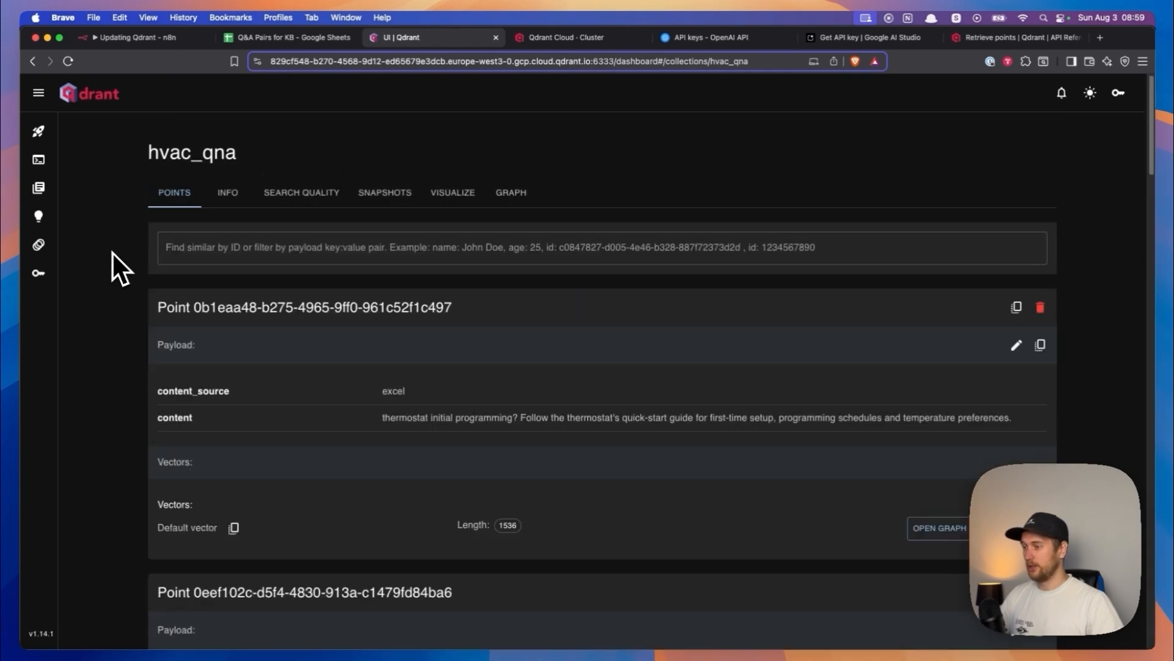
left_click(121, 36)
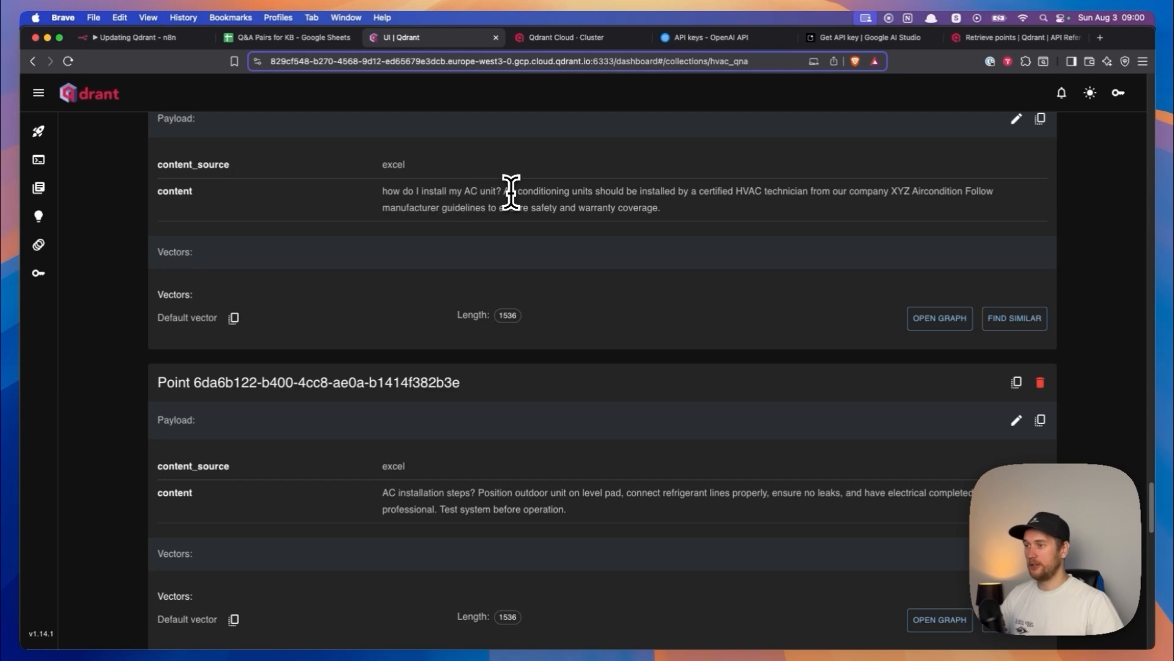
left_click_drag(822, 190, 921, 196)
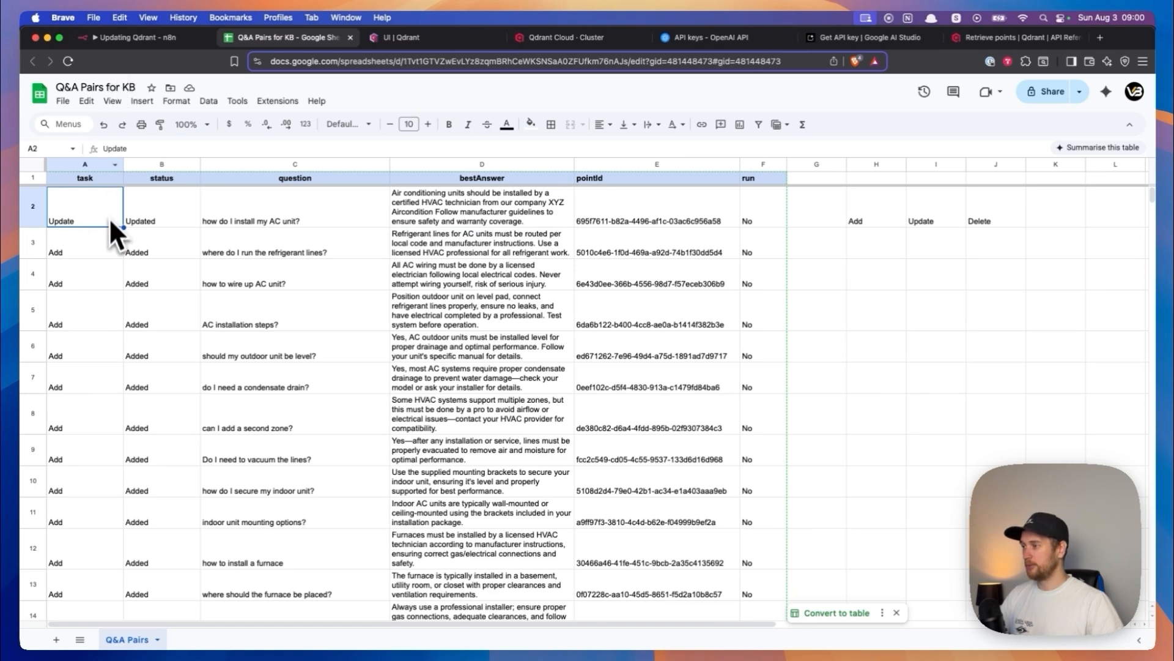
- Look over the n8n run, and go back to Qdrant's collections overview to check the hvac_qna point count
left_click(120, 38)
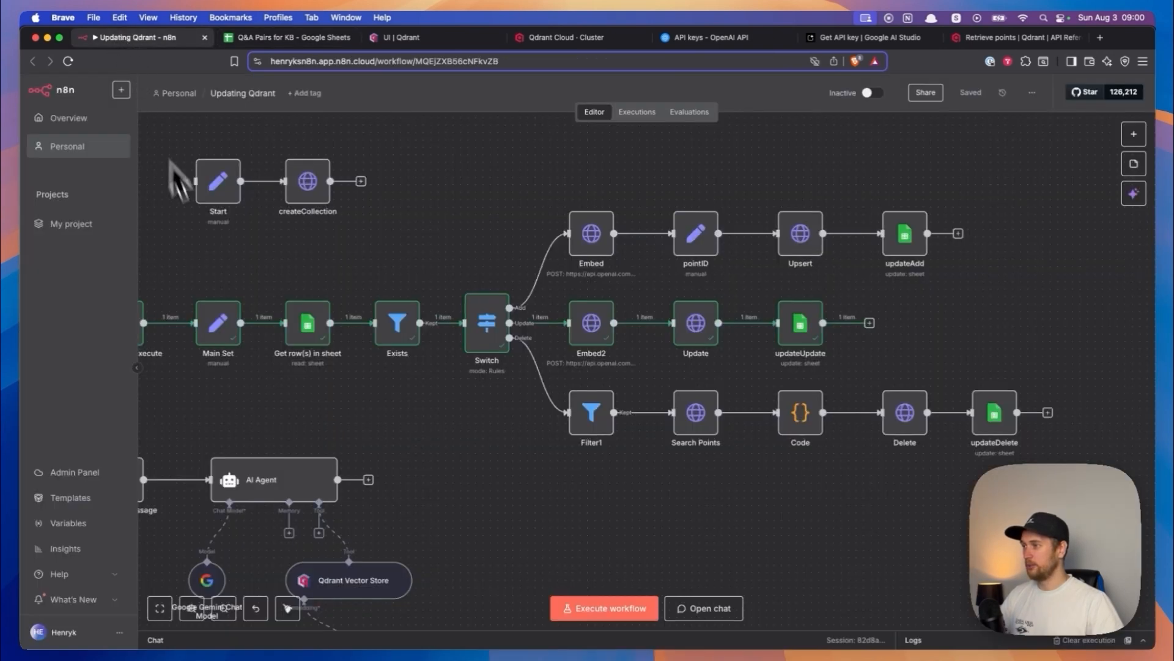
left_click(428, 38)
scroll(145, 231, "up", 5)
scroll(141, 232, "up", 5)
left_click(35, 66)
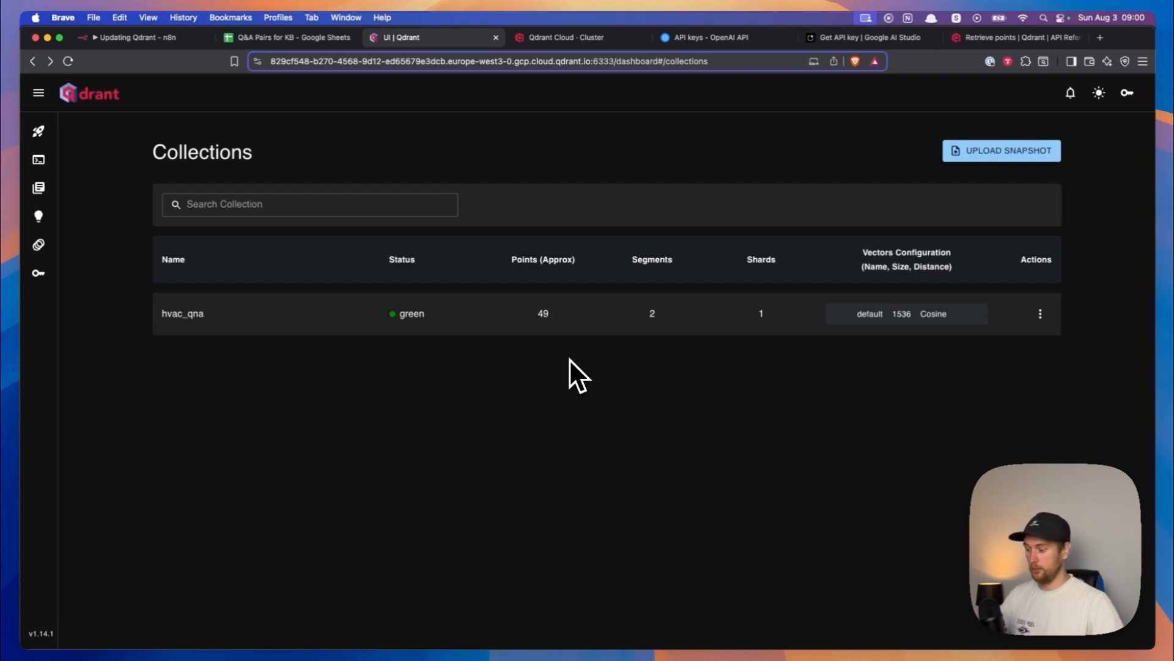
- Switch to the Q&A Pairs sheet and set the first row's task to Delete
left_click(238, 39)
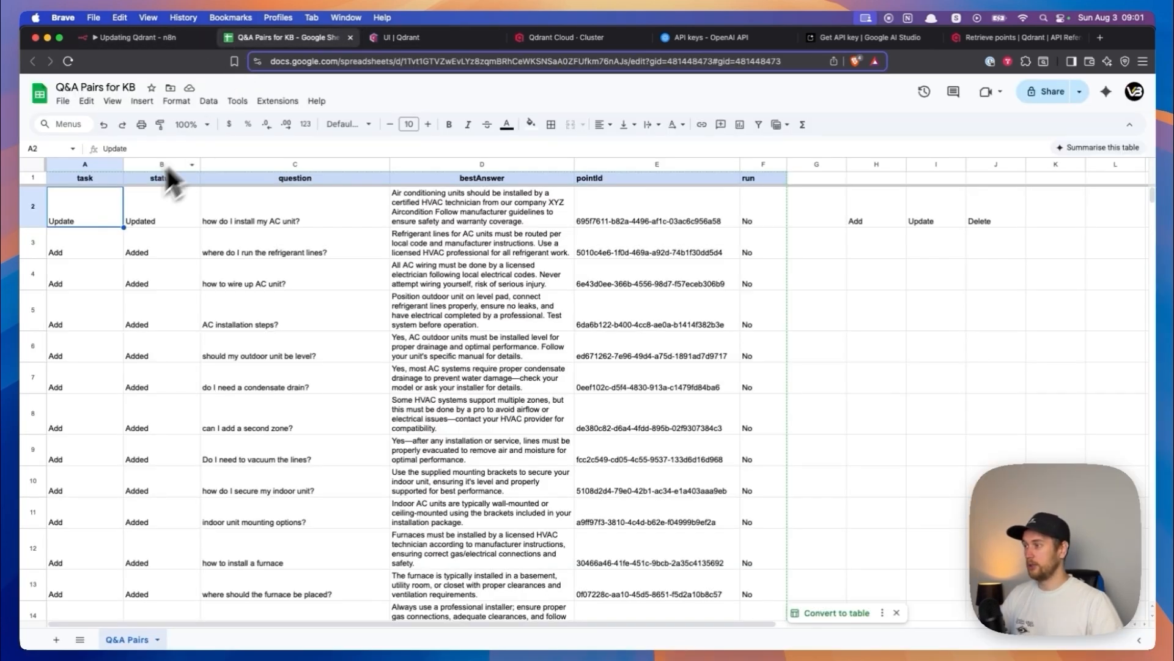
type("Delete")
key("Return")
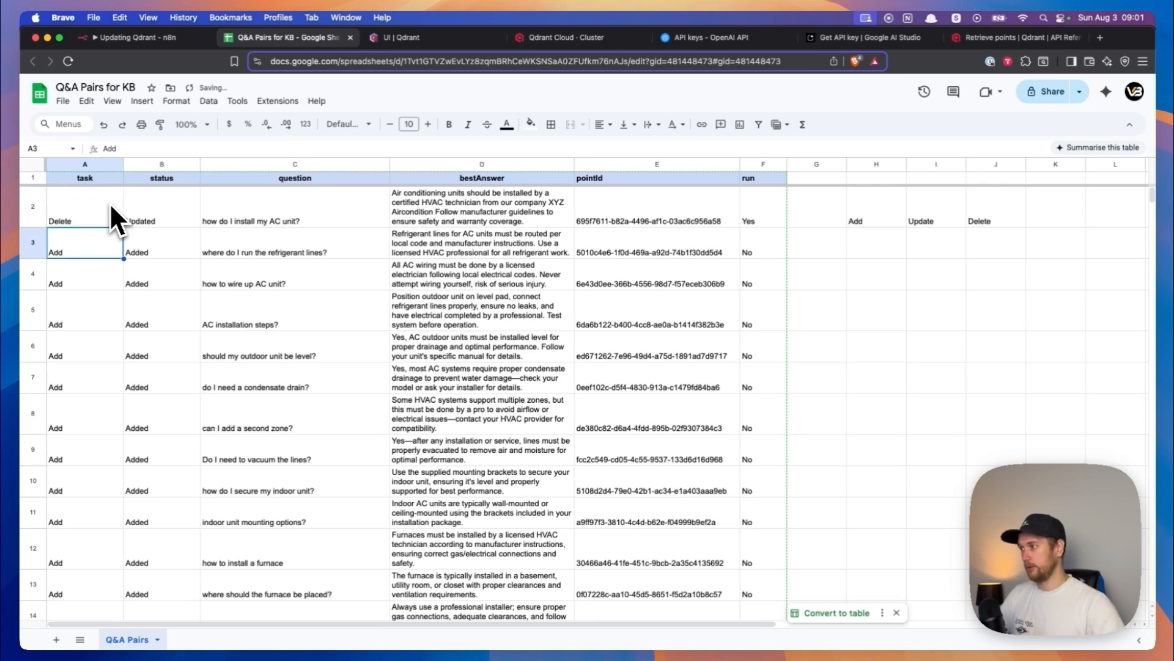
left_click(85, 220)
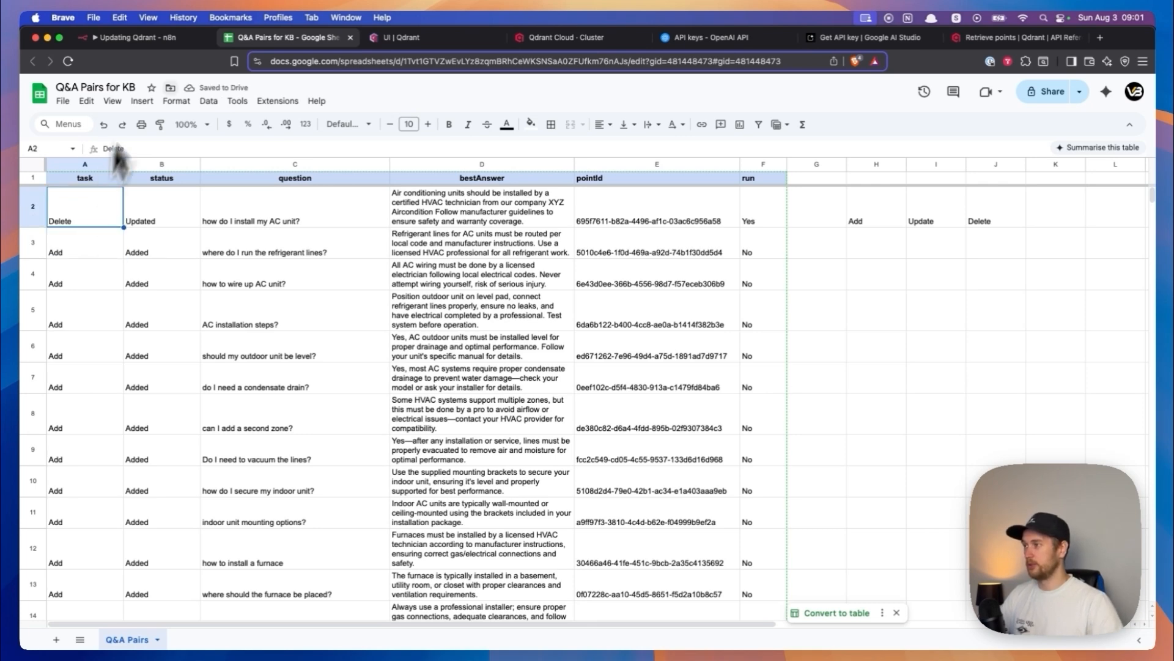
- Return to n8n and execute the workflow from the manual trigger to delete the first row's point from Qdrant
left_click(140, 39)
scroll(318, 220, "left", 3)
left_click(224, 299)
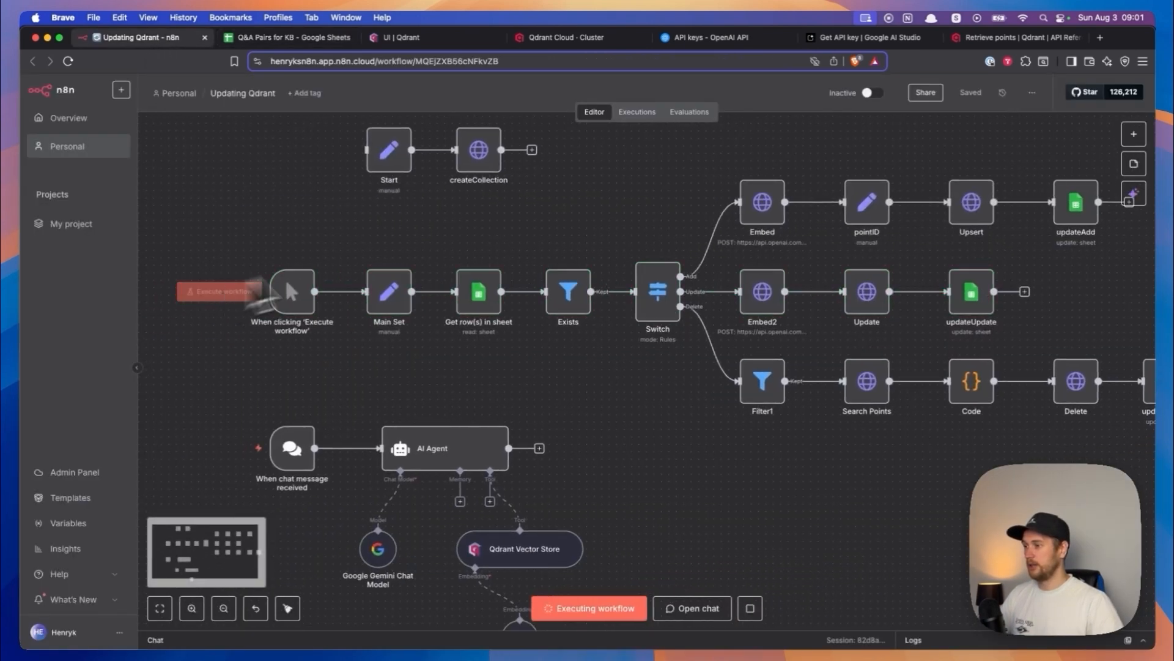
scroll(314, 231, "right", 5)
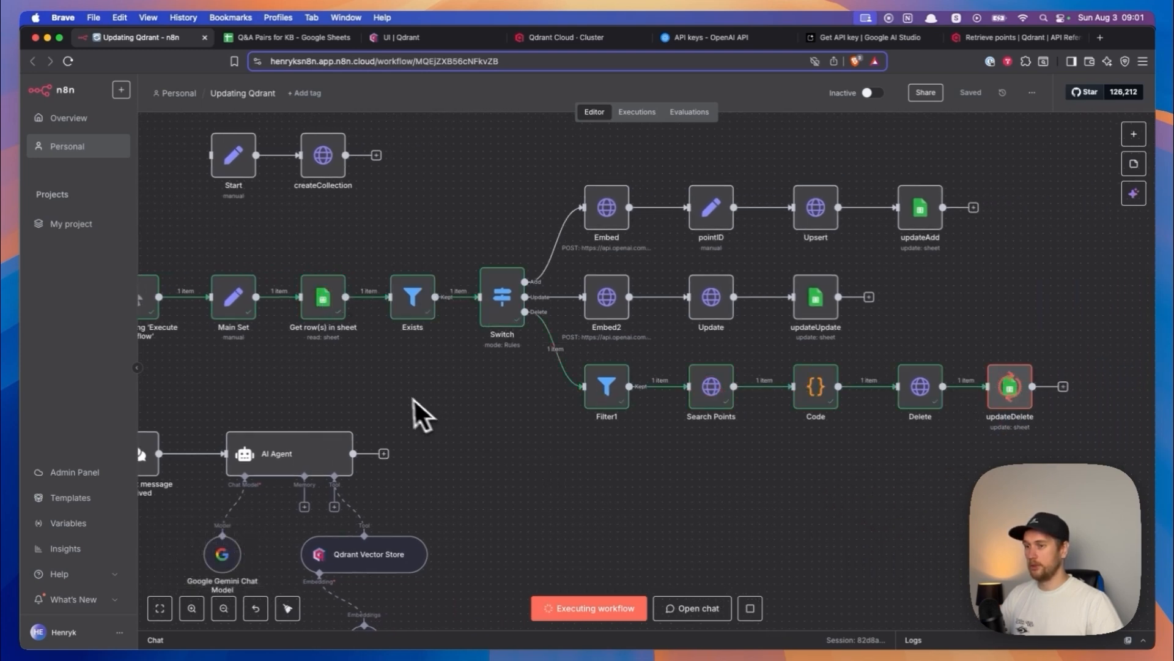
- Reload Qdrant's collections overview to check the hvac_qna point count, and switch back to the n8n workflow
left_click(405, 39)
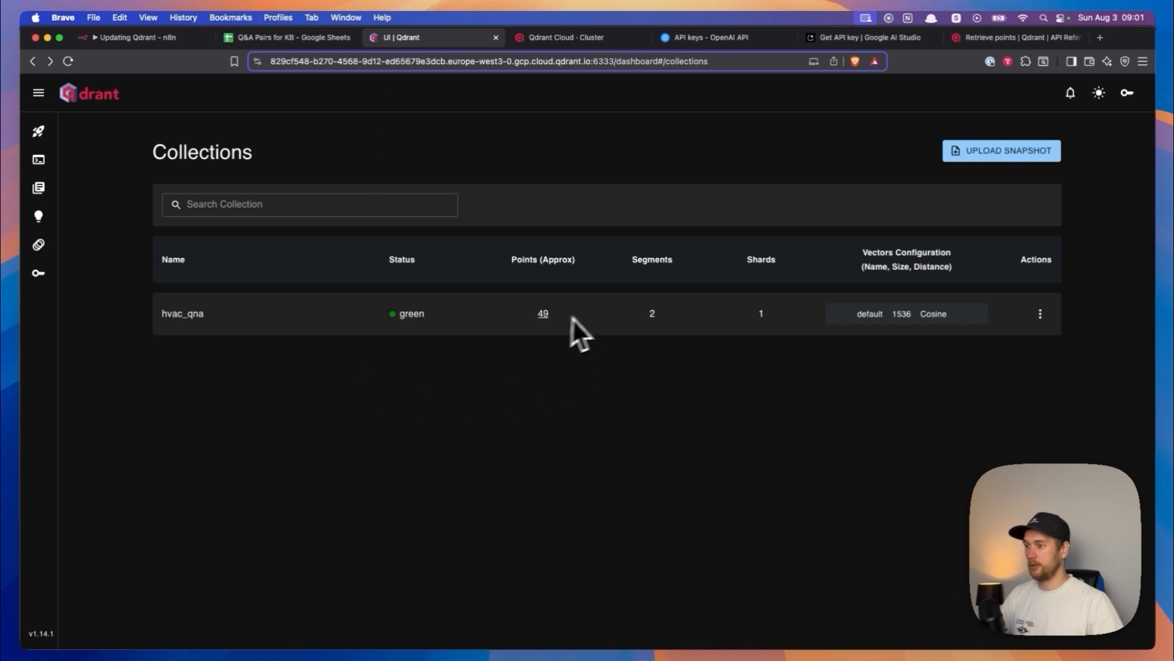
key("super+r")
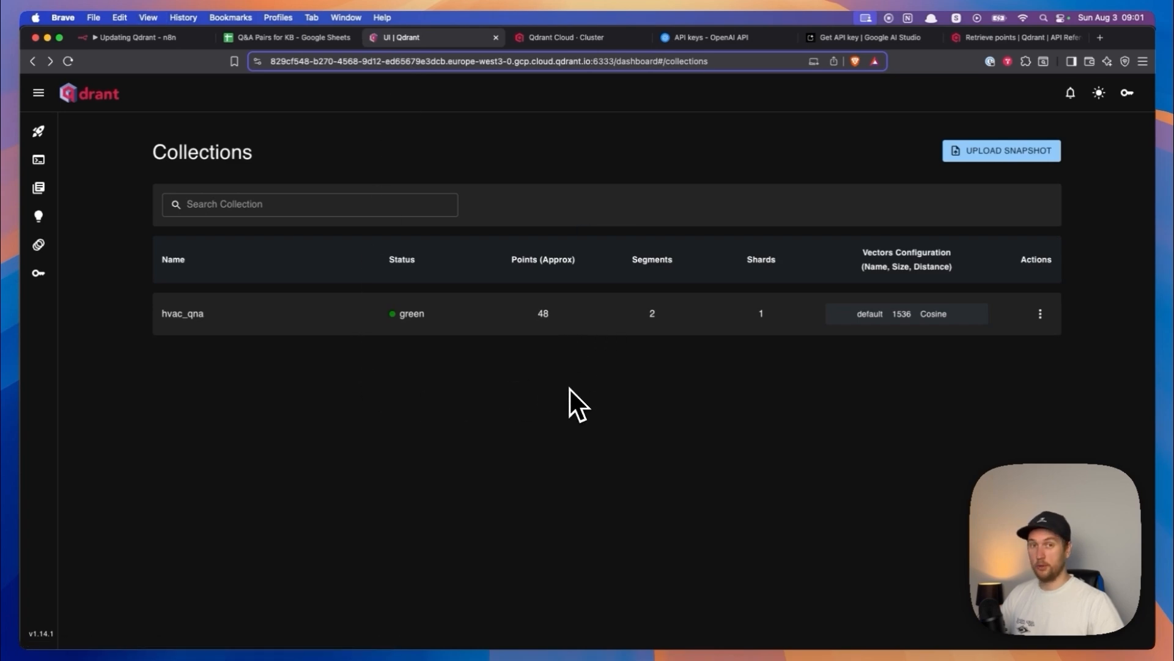
key("ctrl+shift+Tab")
key("ctrl+shift+Tab")
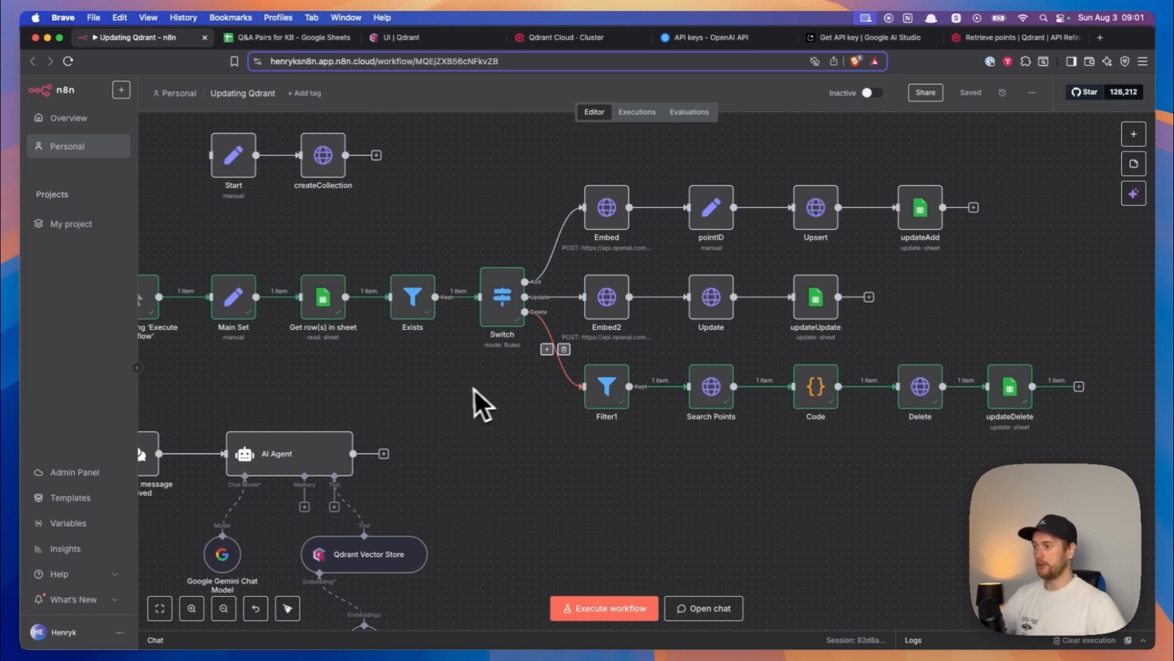
- Add a Schedule Trigger node, place it above the manual trigger and view its trigger rules
left_click_drag(453, 384, 568, 373)
scroll(308, 333, "up", 1)
scroll(308, 335, "up", 1)
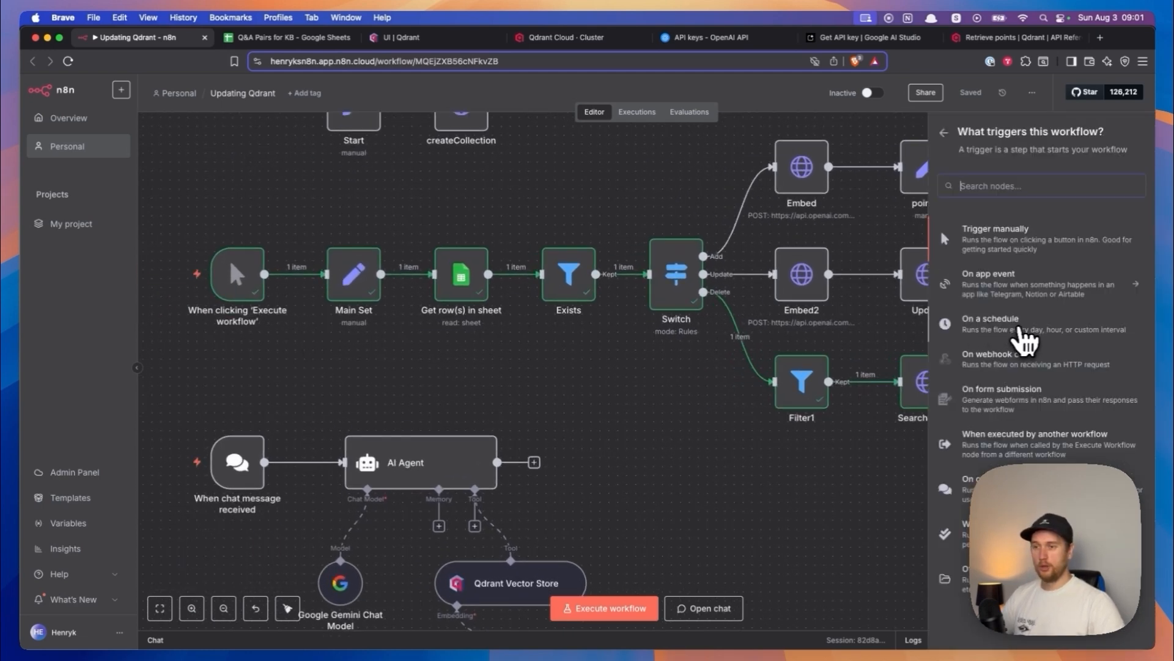
left_click(1019, 330)
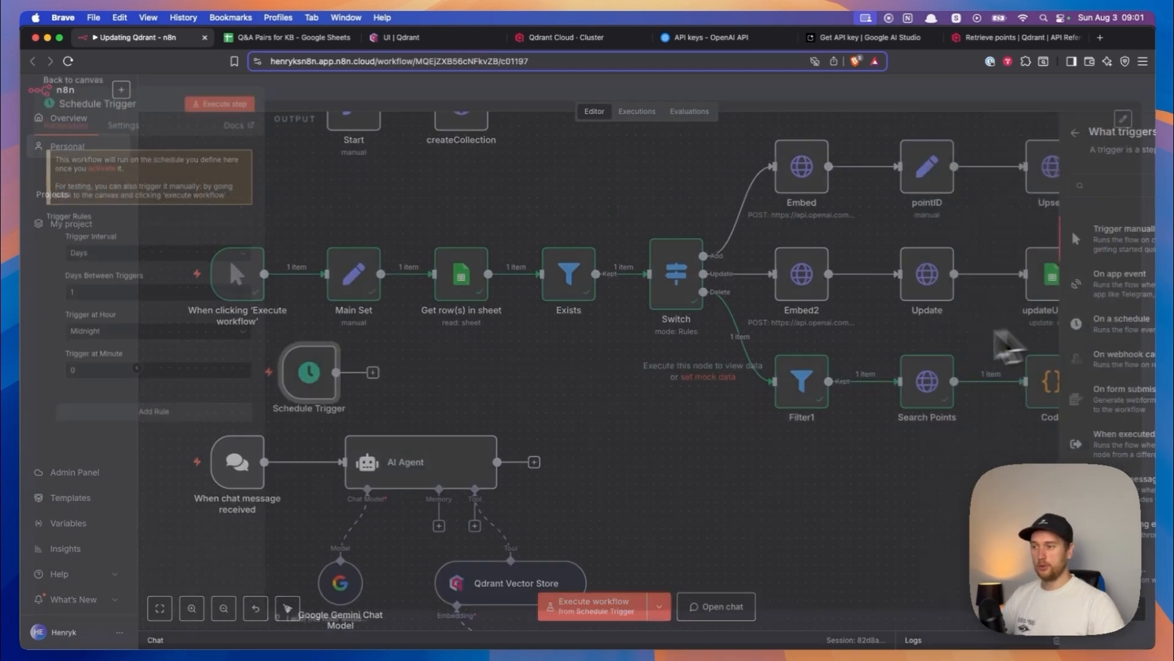
left_click(55, 90)
left_click_drag(299, 355, 230, 168)
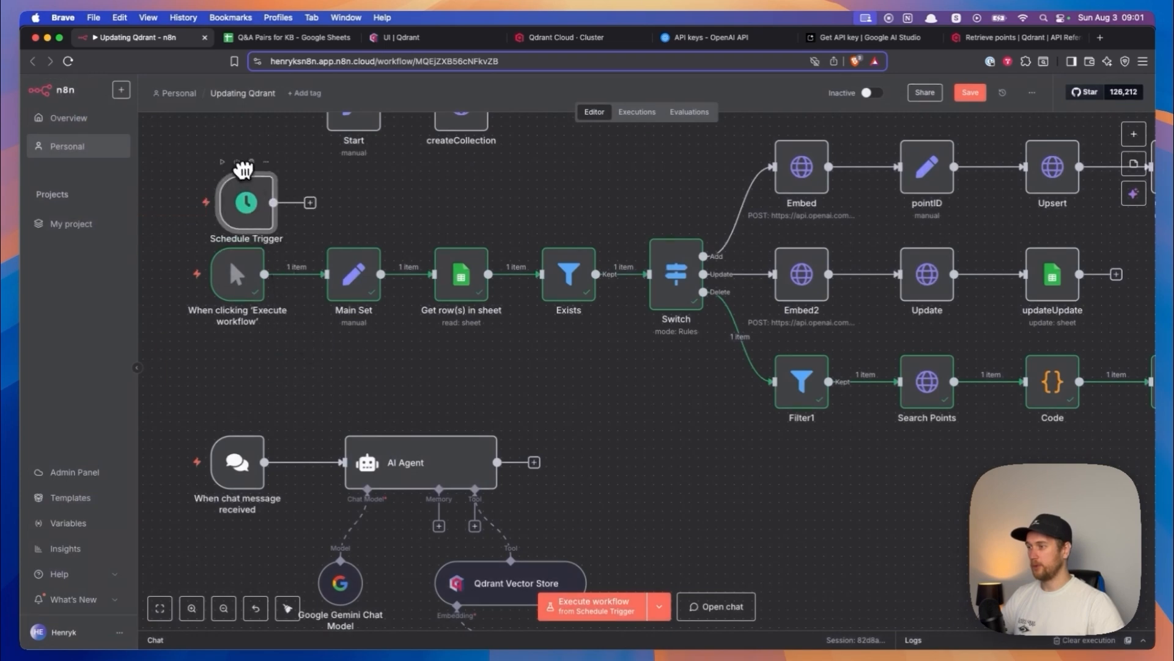
double_click(245, 188)
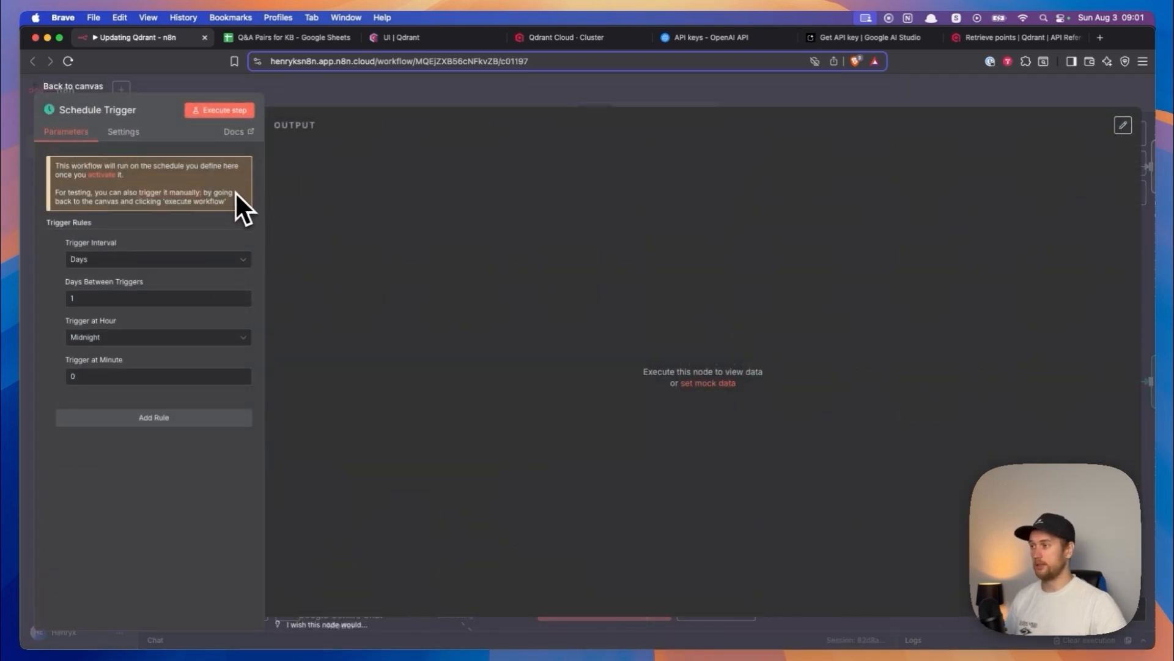
left_click(86, 87)
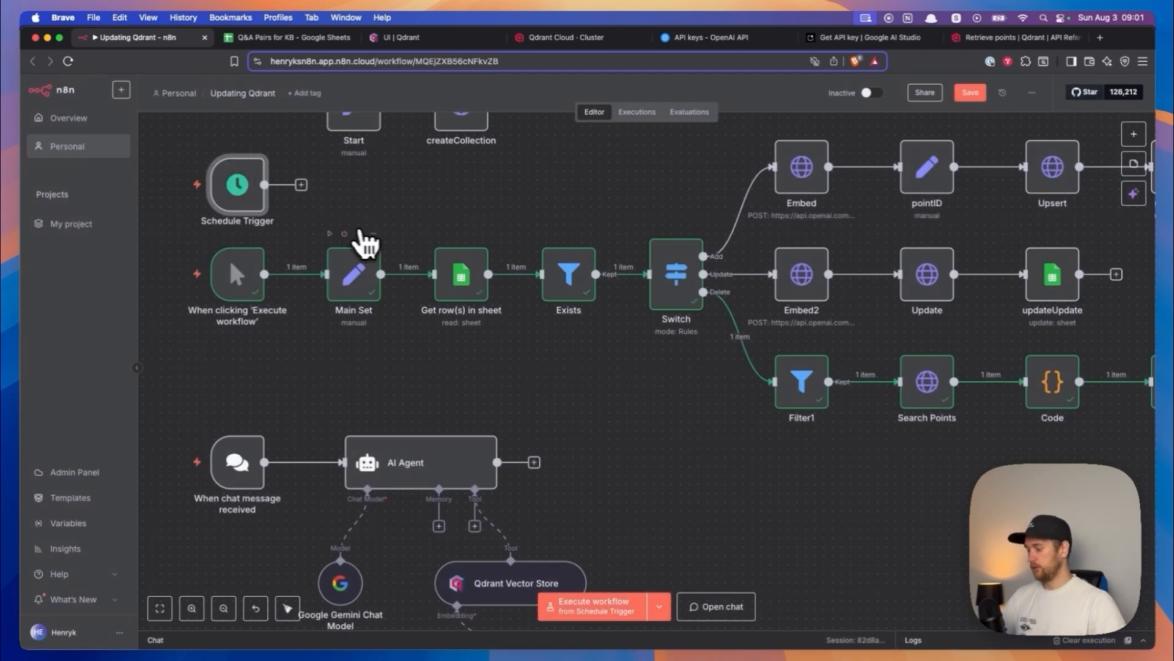
- Inspect the Exists filter node's row_number condition along with its input and output data
scroll(422, 244, "up", 1)
scroll(529, 340, "up", 2)
left_click_drag(518, 338, 439, 347)
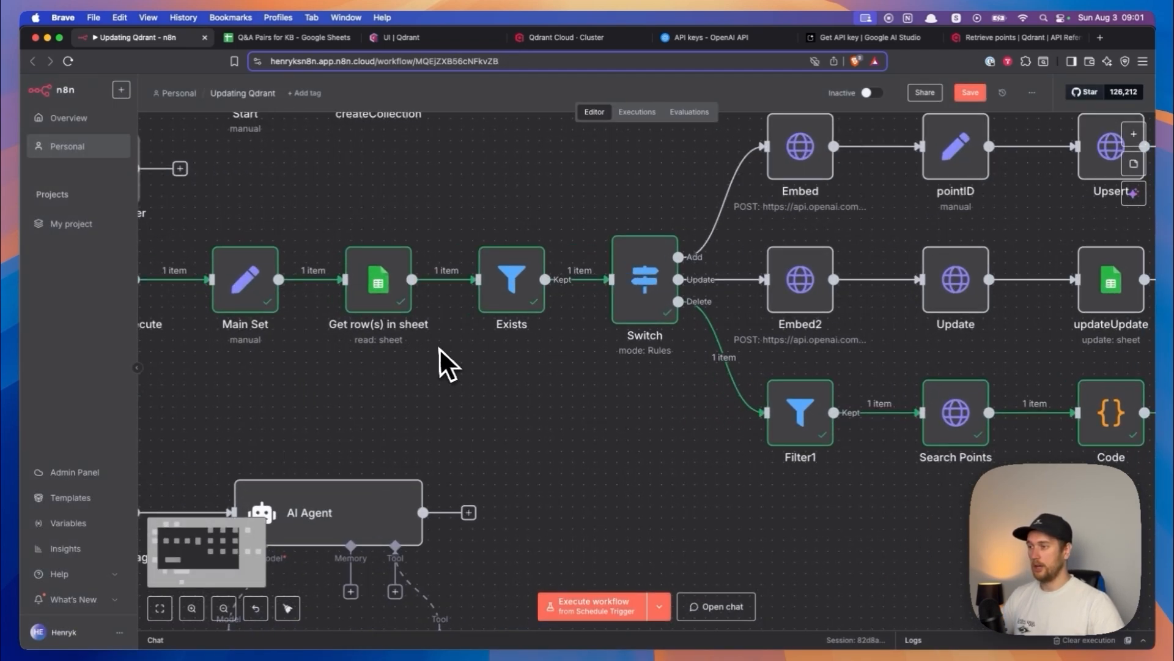
double_click(506, 295)
left_click(526, 189)
left_click(499, 445)
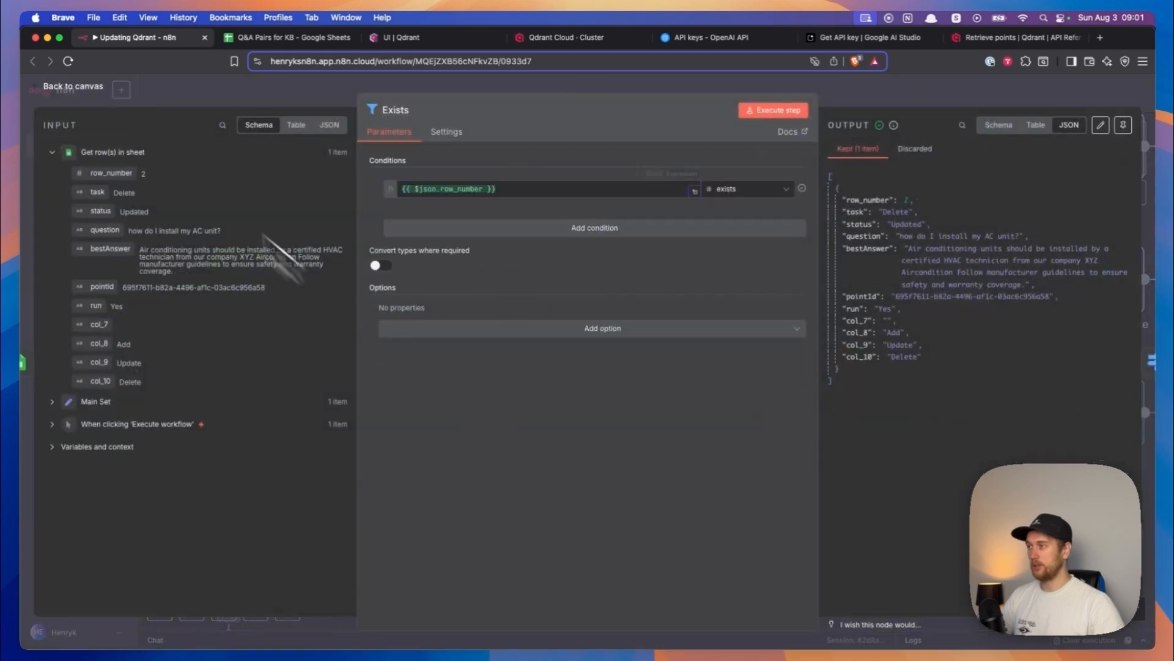
left_click(91, 88)
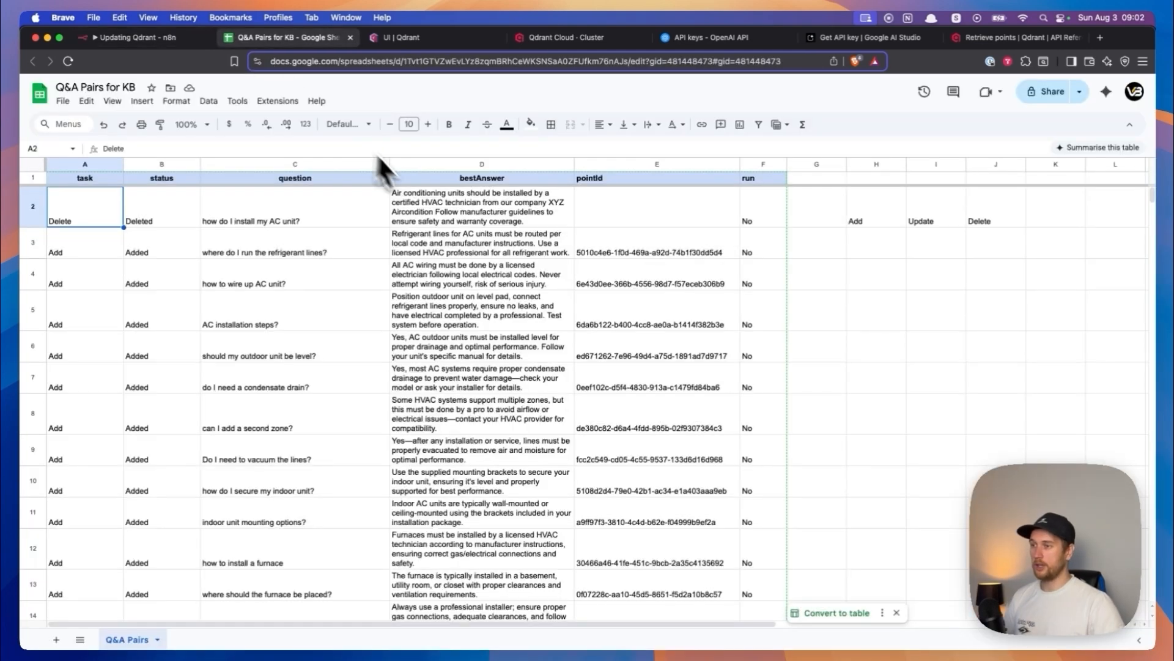
- In the Q&A sheet, widen the run column slightly and examine the ARRAYFORMULA in F2 against the task and status columns
left_click(760, 203)
left_click_drag(786, 165, 808, 166)
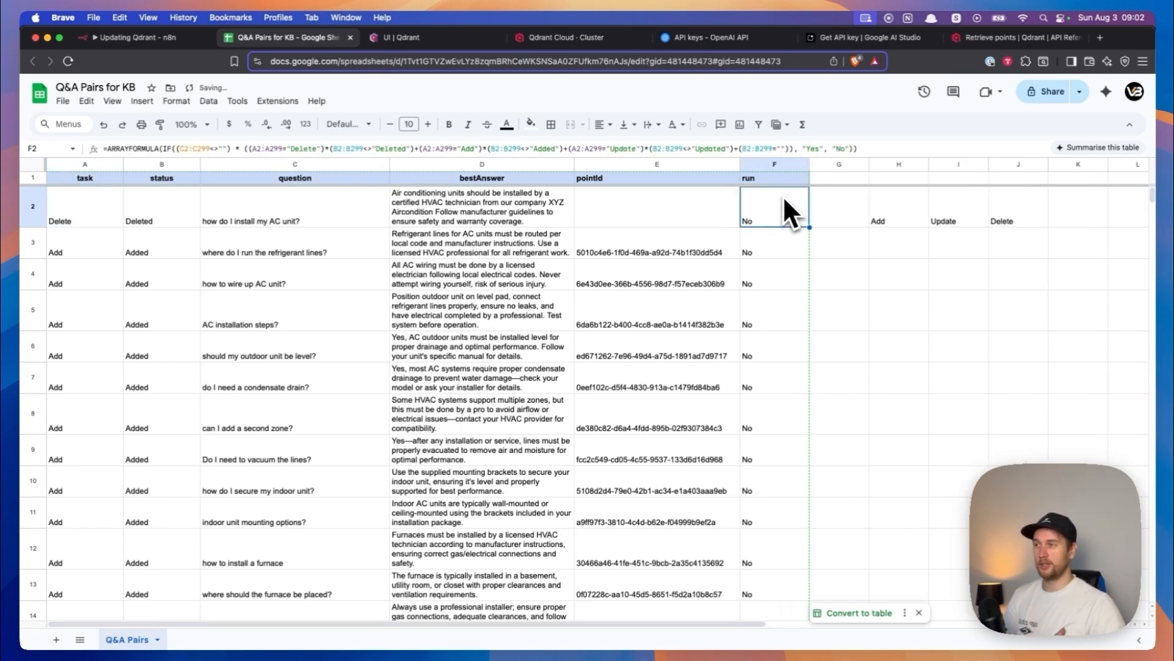
left_click(102, 149)
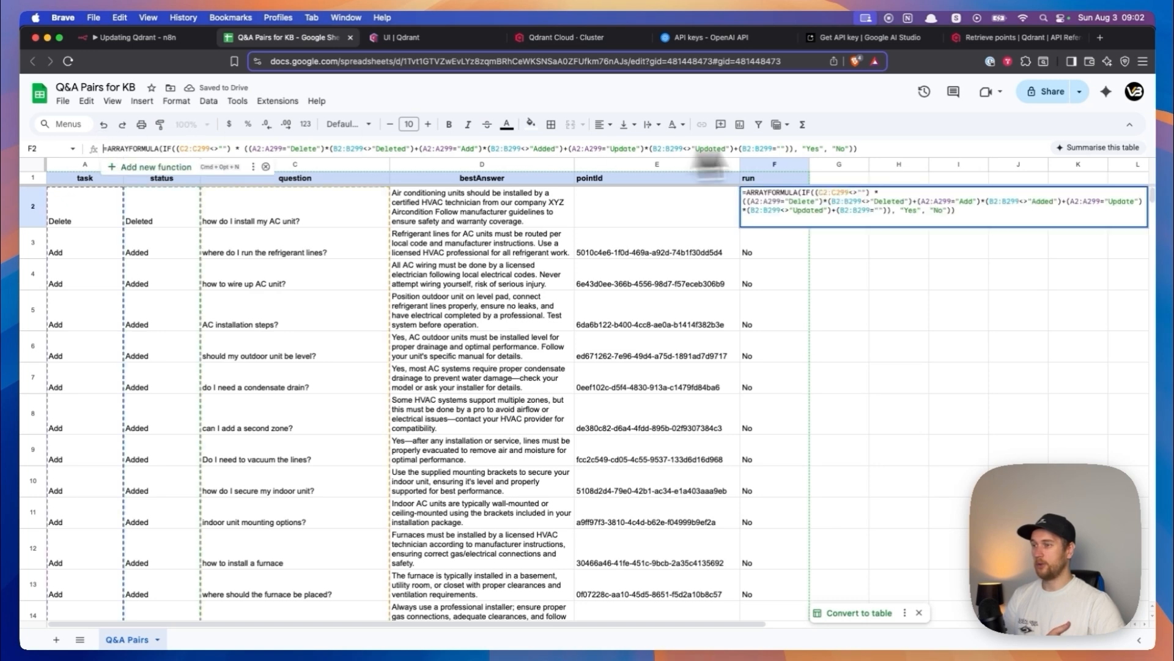
left_click(869, 148)
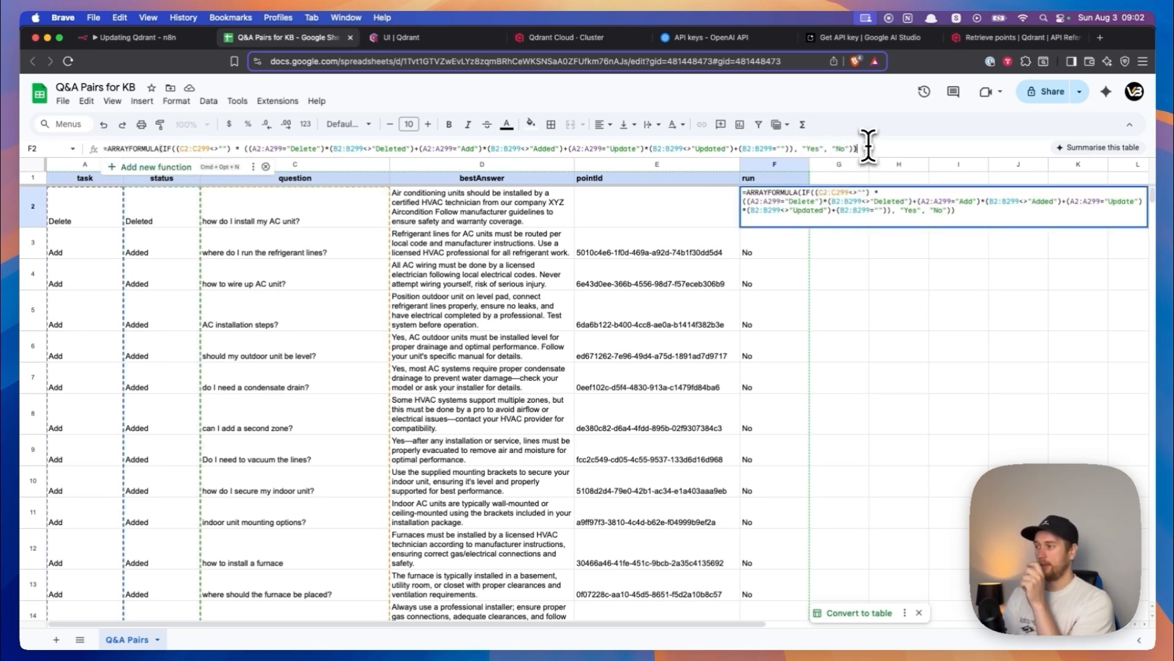
left_click(151, 257)
left_click(82, 215)
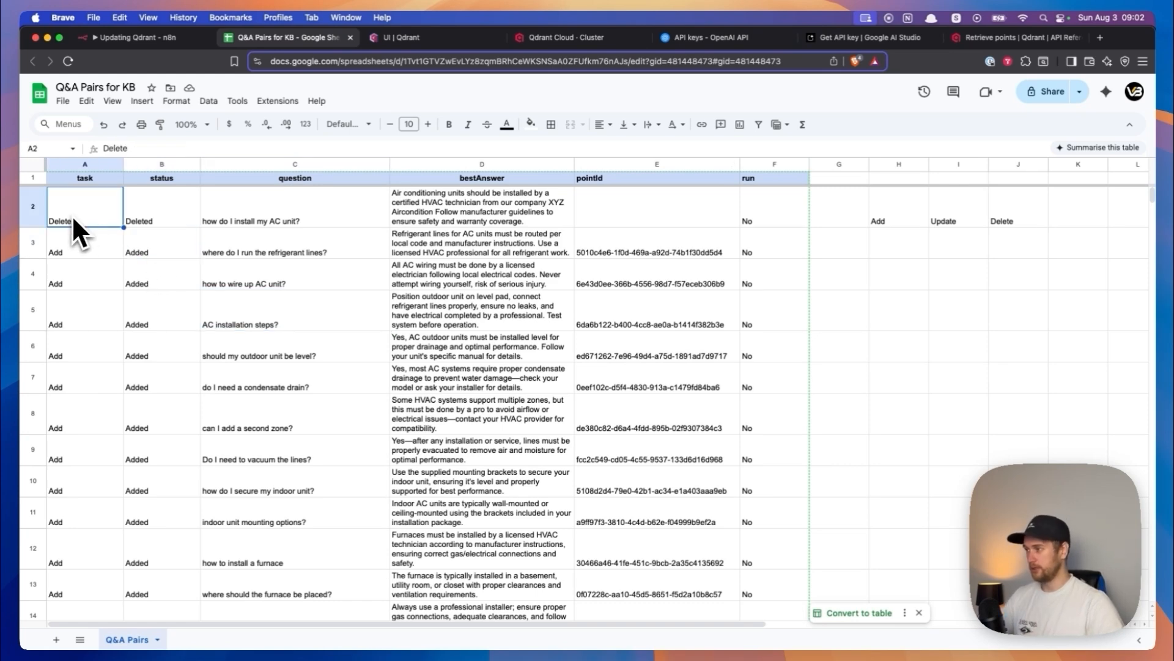
left_click(759, 217)
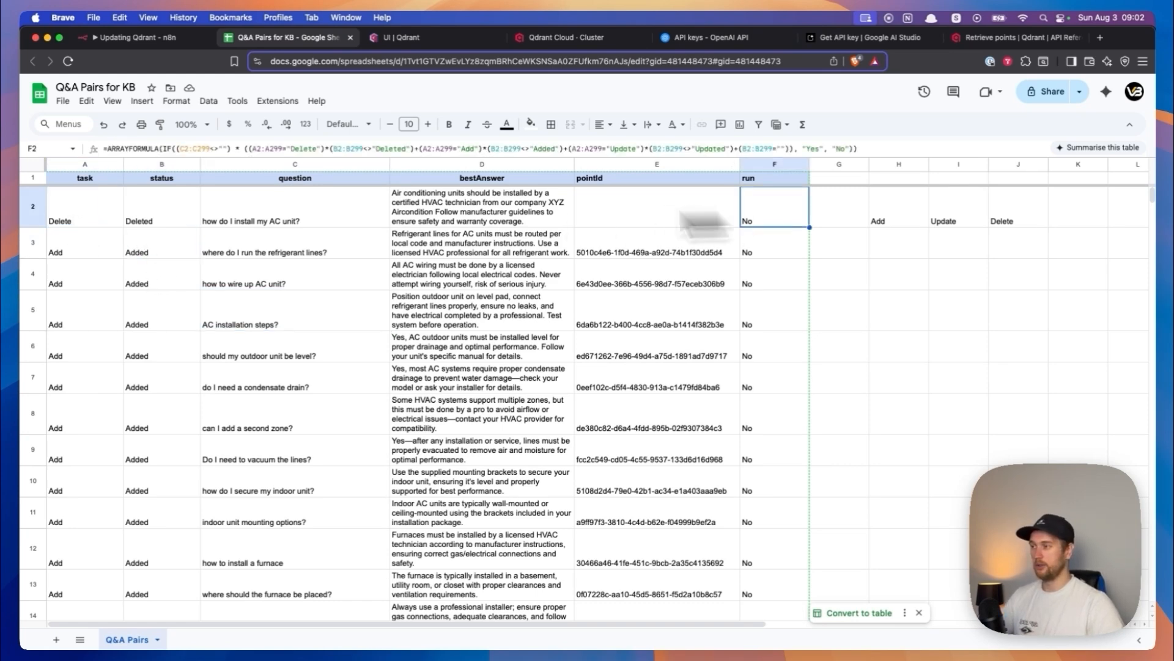
- Try clearing the status of the "how do I install my AC unit?" row to test its run flag, and undo the change
left_click(170, 220)
key("Delete")
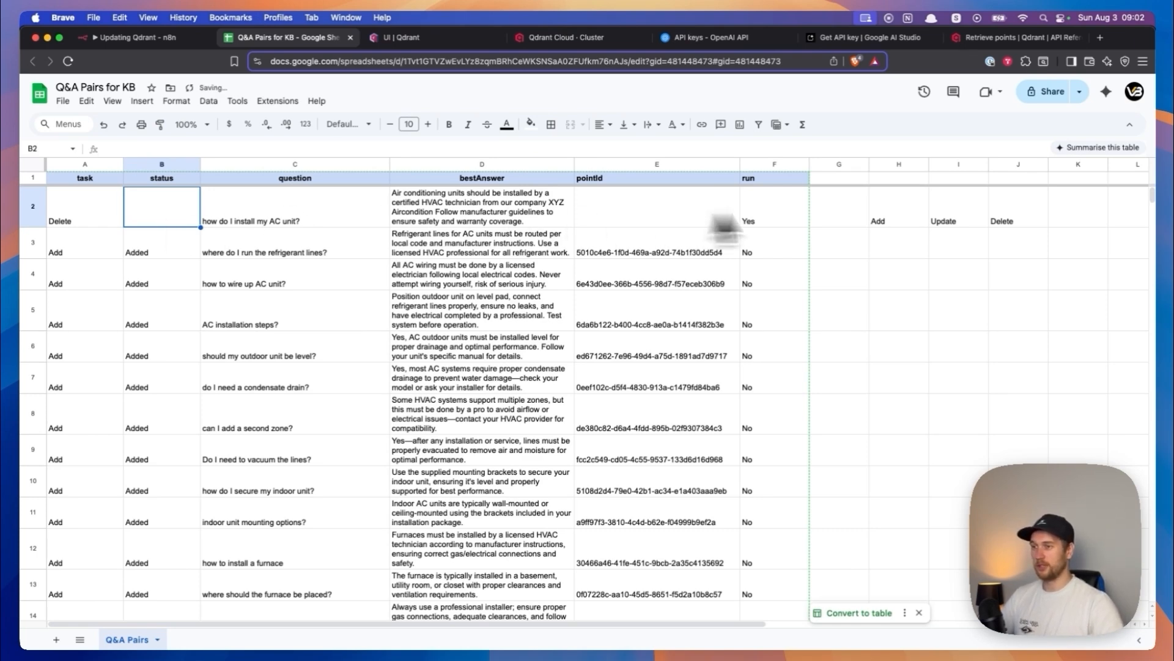
left_click(789, 222)
left_click(138, 207)
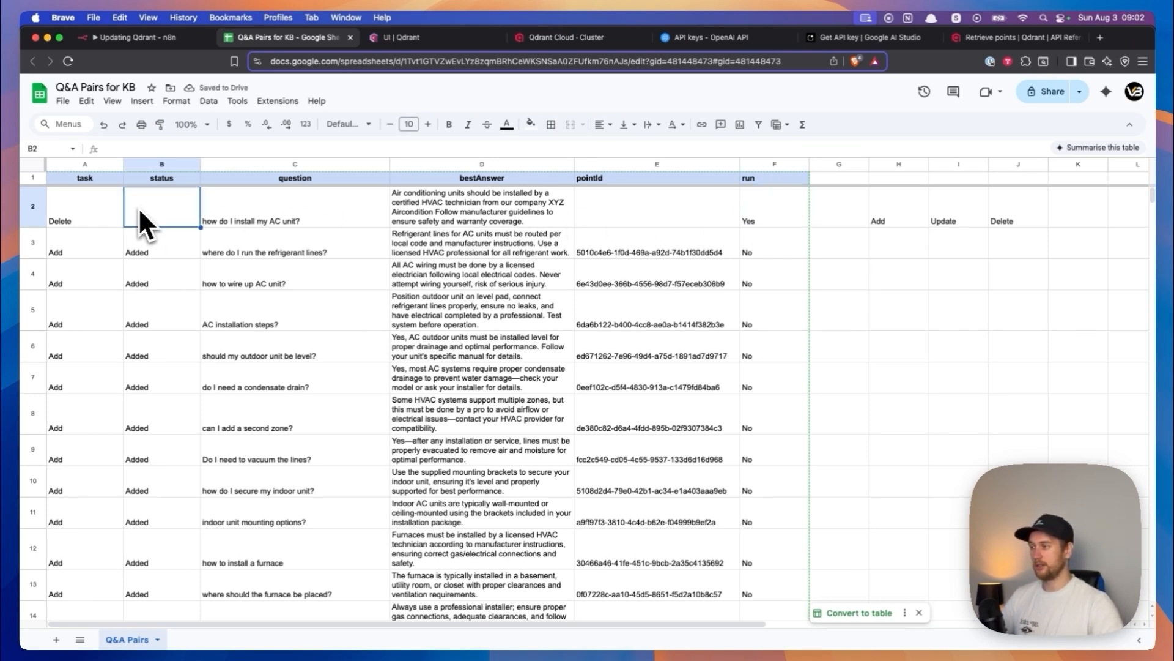
key("super+z")
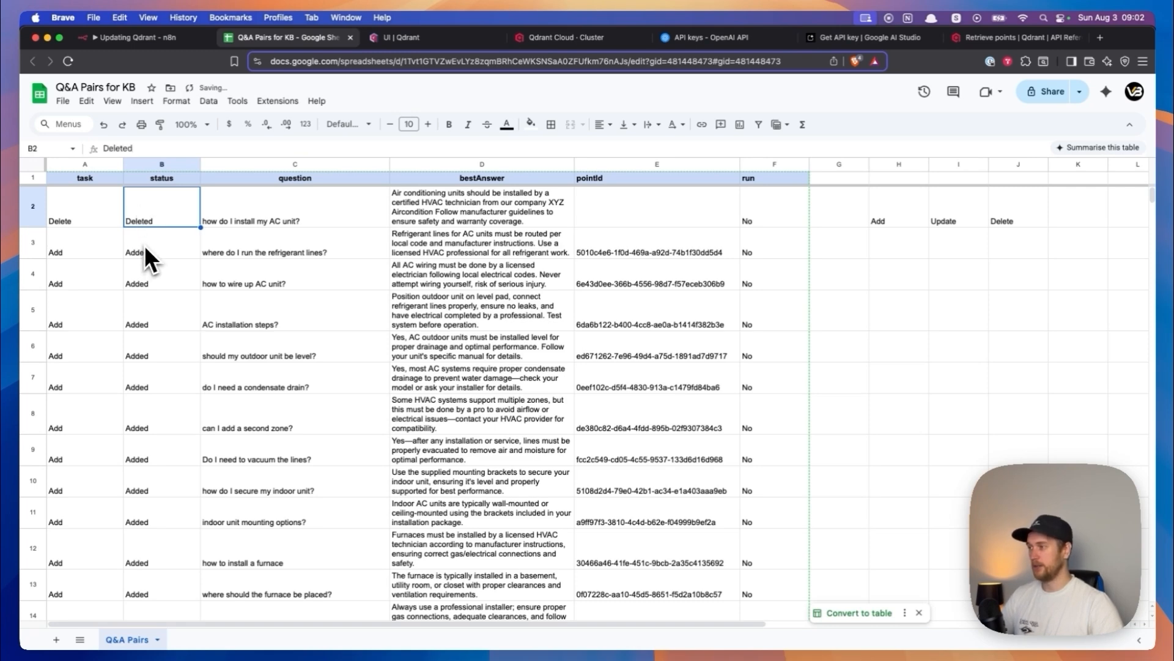
- Clear the status of the "where do I run the refrigerant lines?" row
left_click(64, 253)
left_click(164, 252)
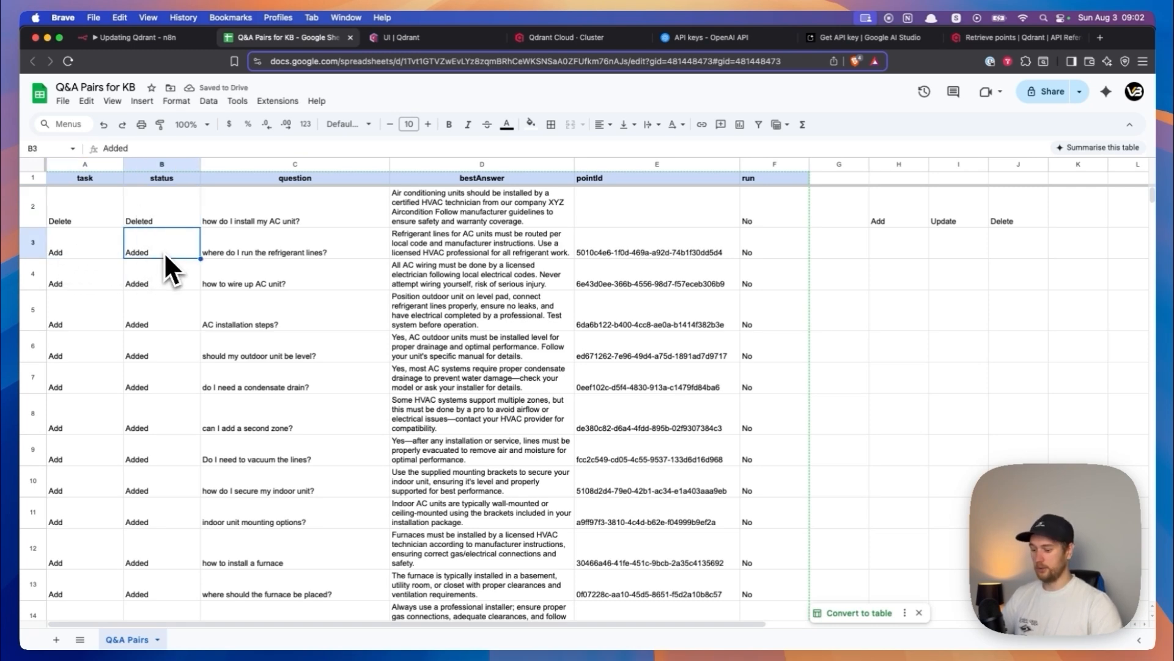
key("BackSpace")
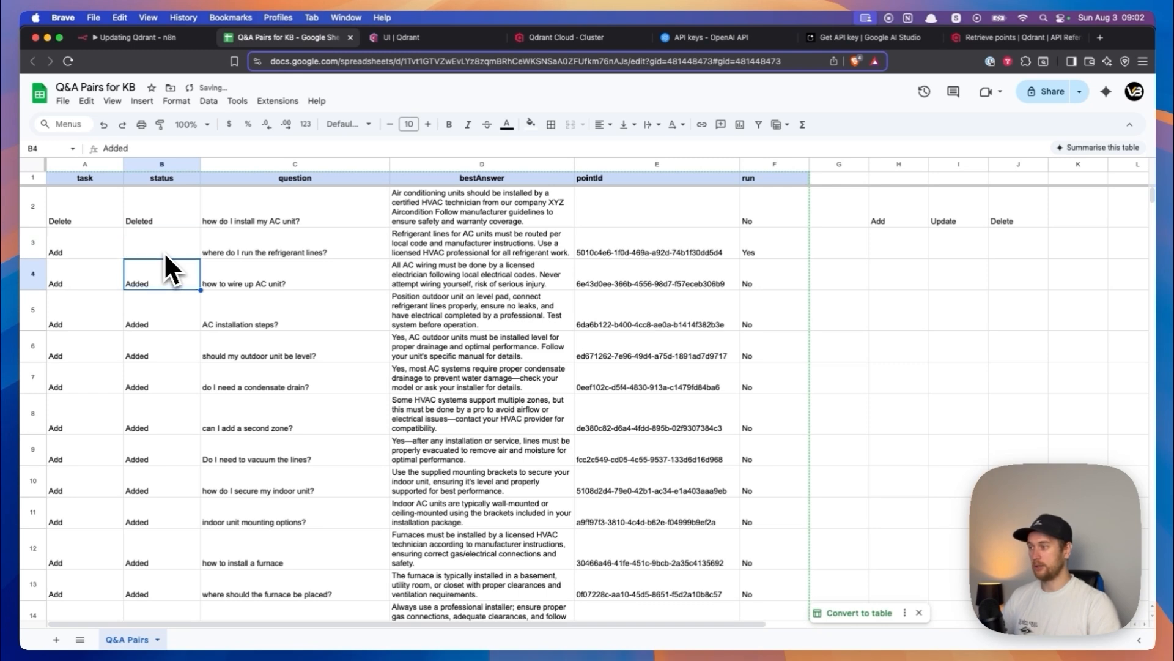
- Set the task of the "how to wire up AC unit?" row to Update
key("Down")
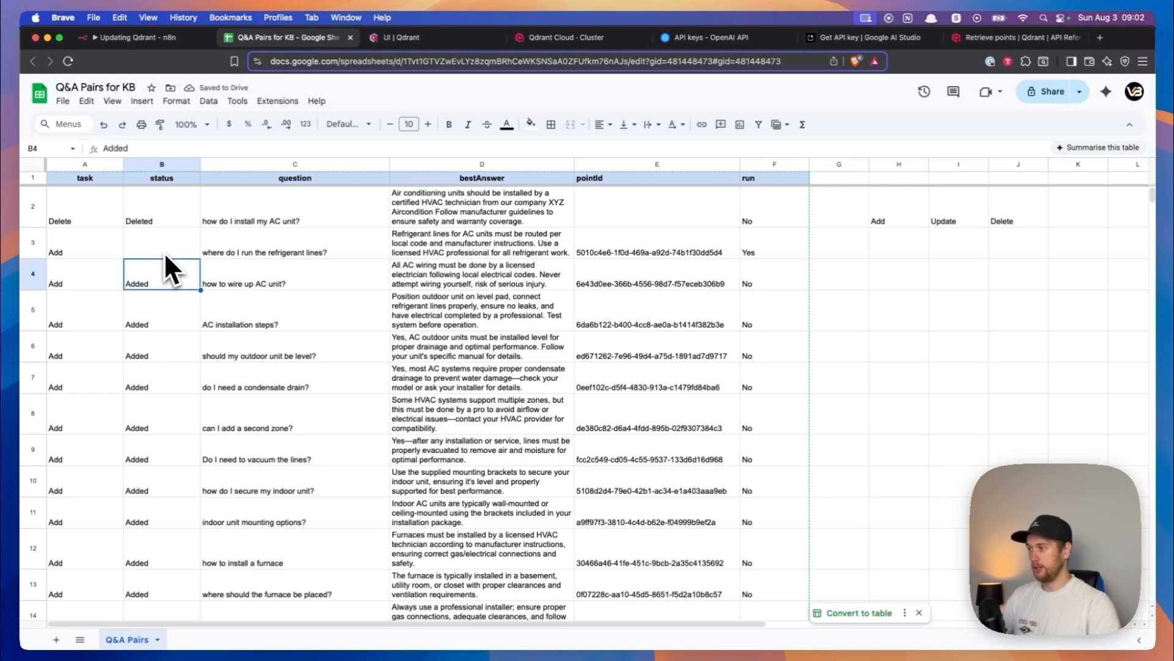
key("Left")
type("Update")
key("Return")
key("Up")
key("Right")
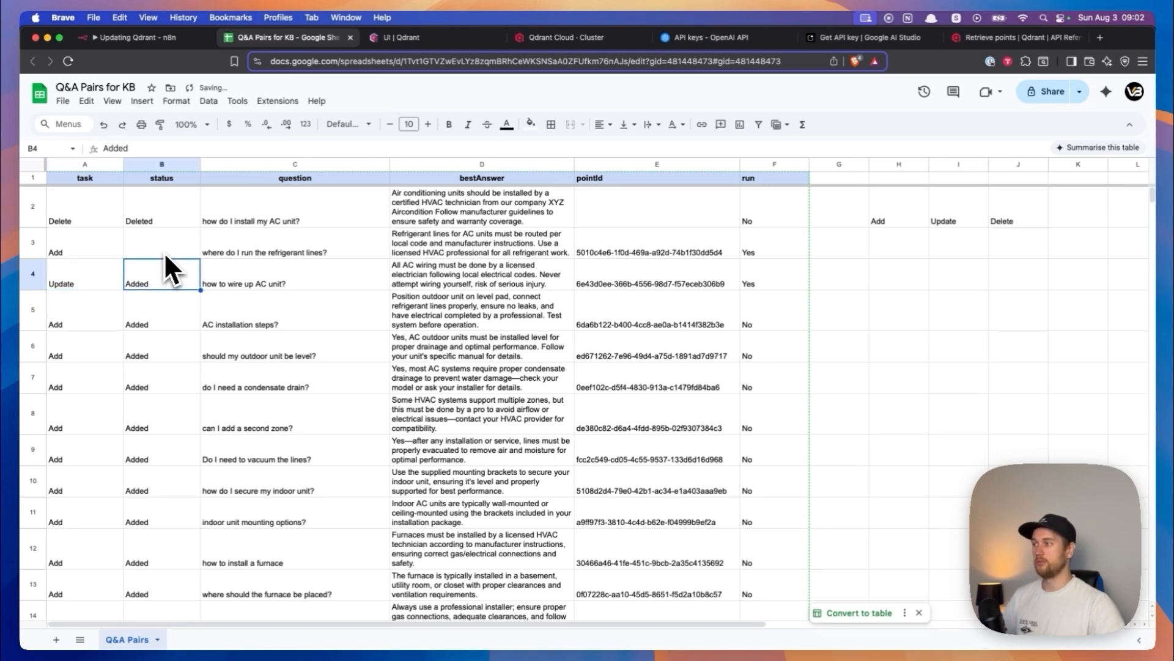
- Switch to the n8n workflow and check the run column filter value in the Get row(s) in sheet node
left_click(142, 39)
scroll(361, 236, "left", 2)
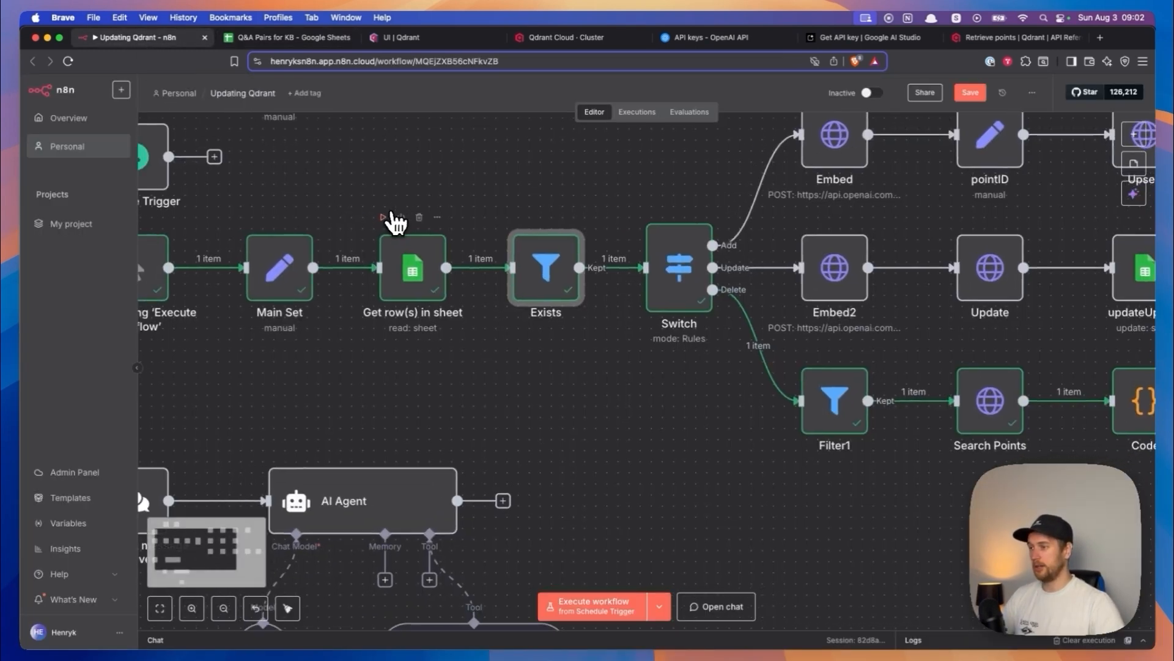
scroll(480, 222, "left", 3)
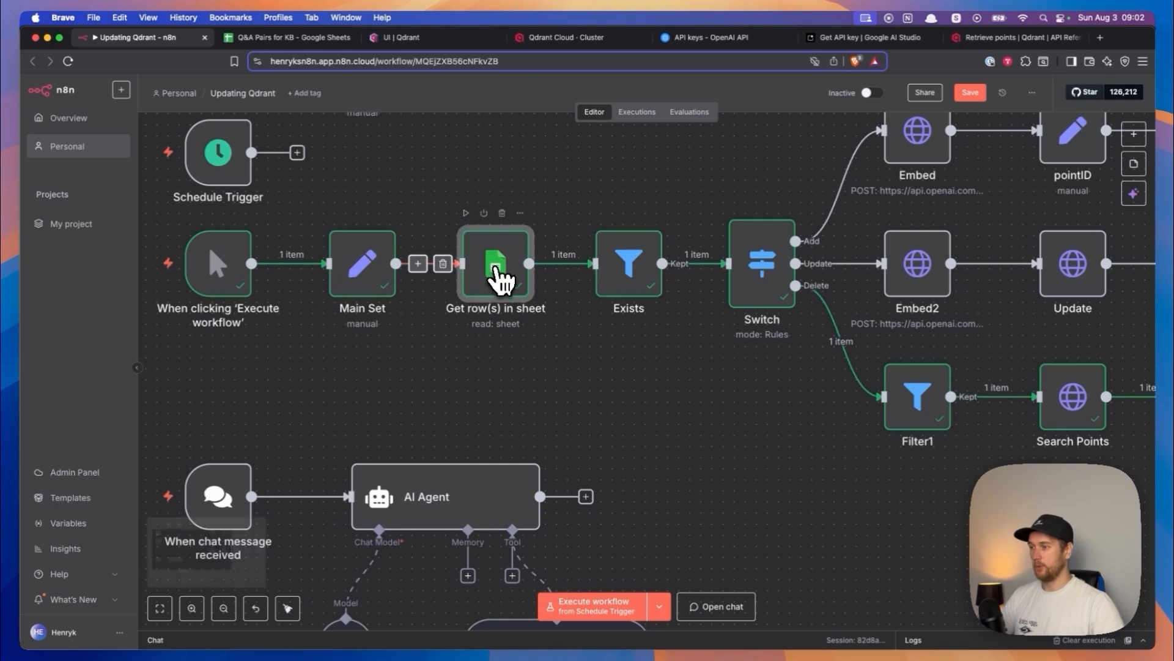
double_click(494, 269)
left_click(64, 119)
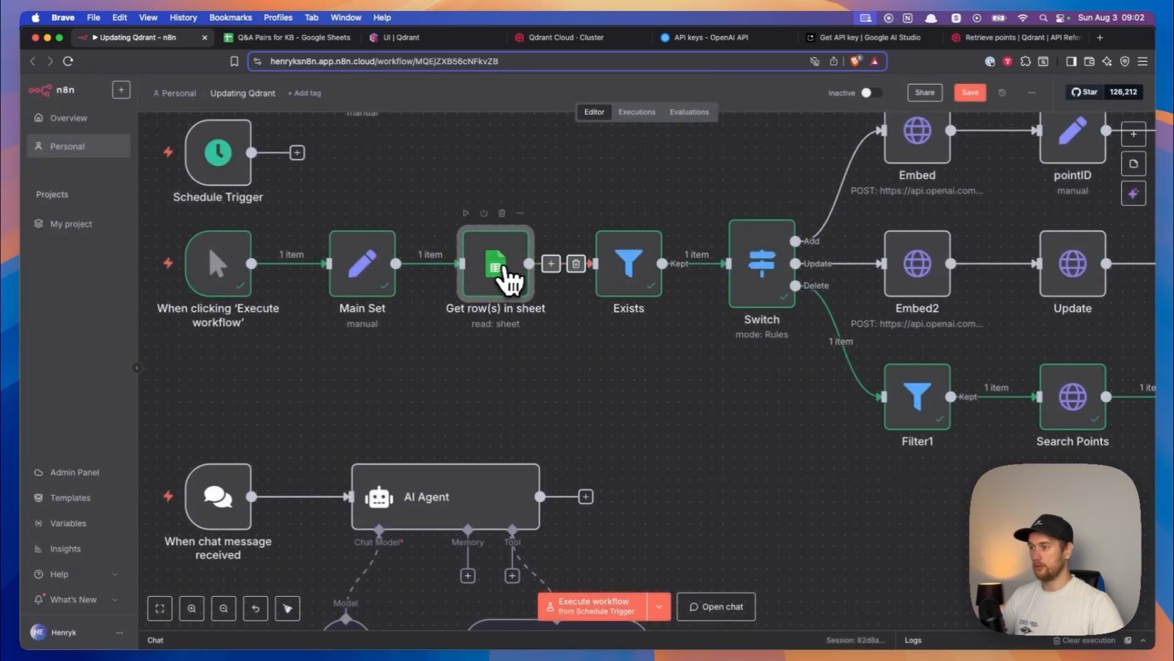
double_click(498, 273)
double_click(458, 433)
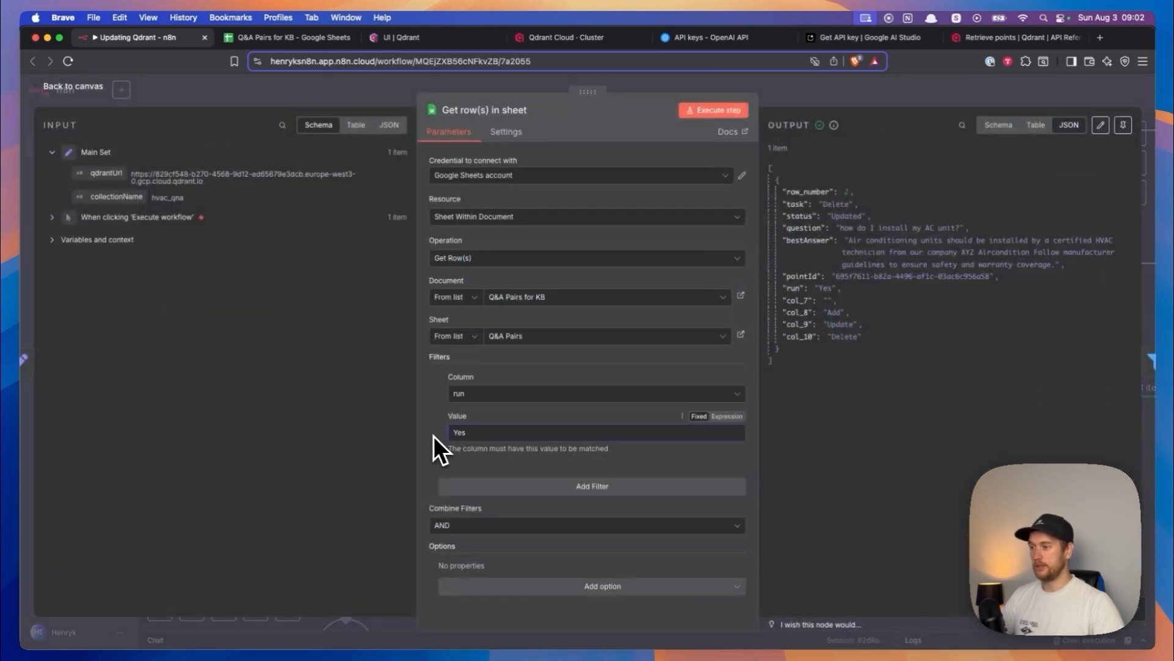
left_click(72, 89)
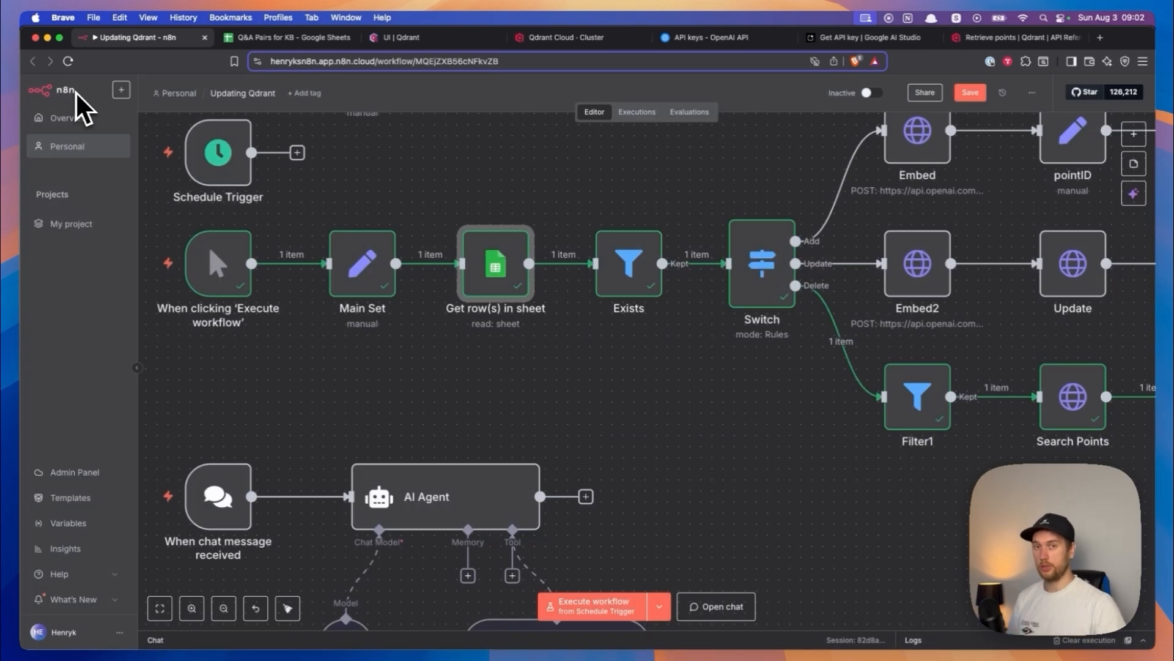
- Back in the Q&A sheet, restore the status of the "where do I run the refrigerant lines?" row to Added
left_click(260, 40)
left_click(234, 287)
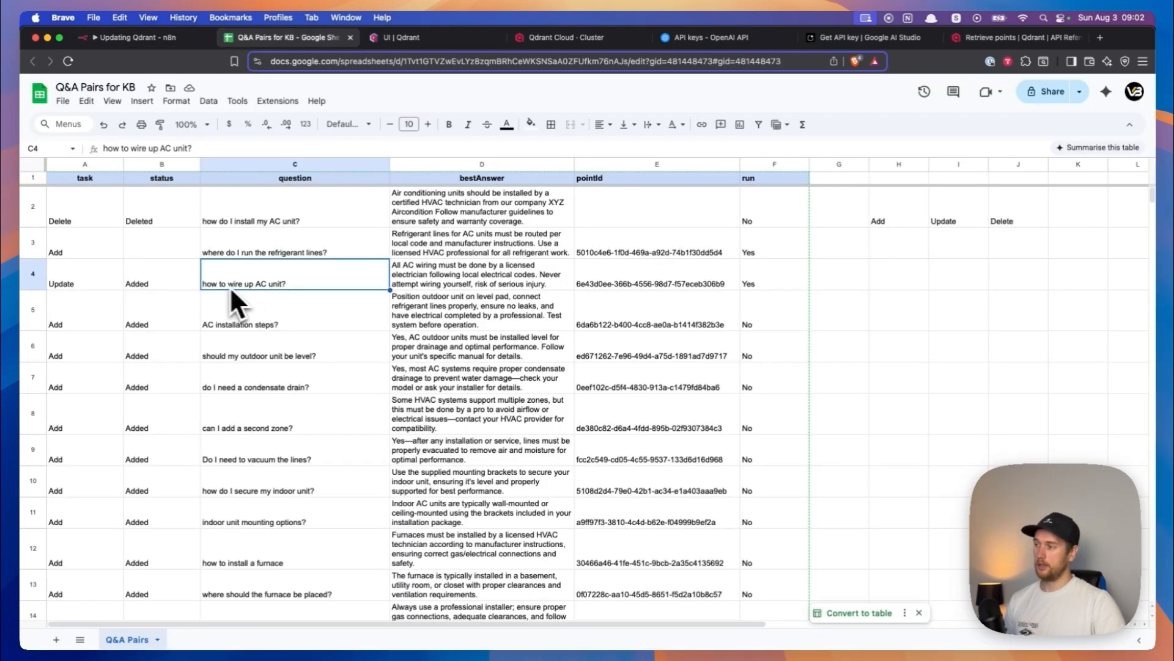
left_click_drag(98, 282, 176, 285)
left_click(178, 285)
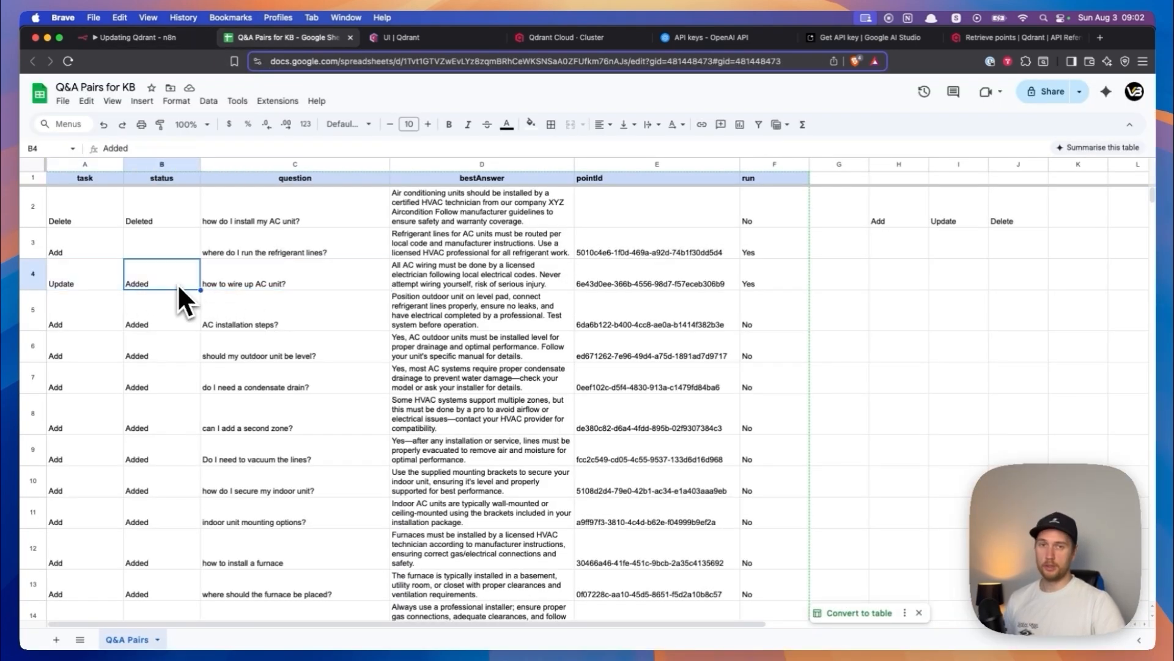
left_click(90, 245)
left_click(140, 245)
type("Added")
key("Return")
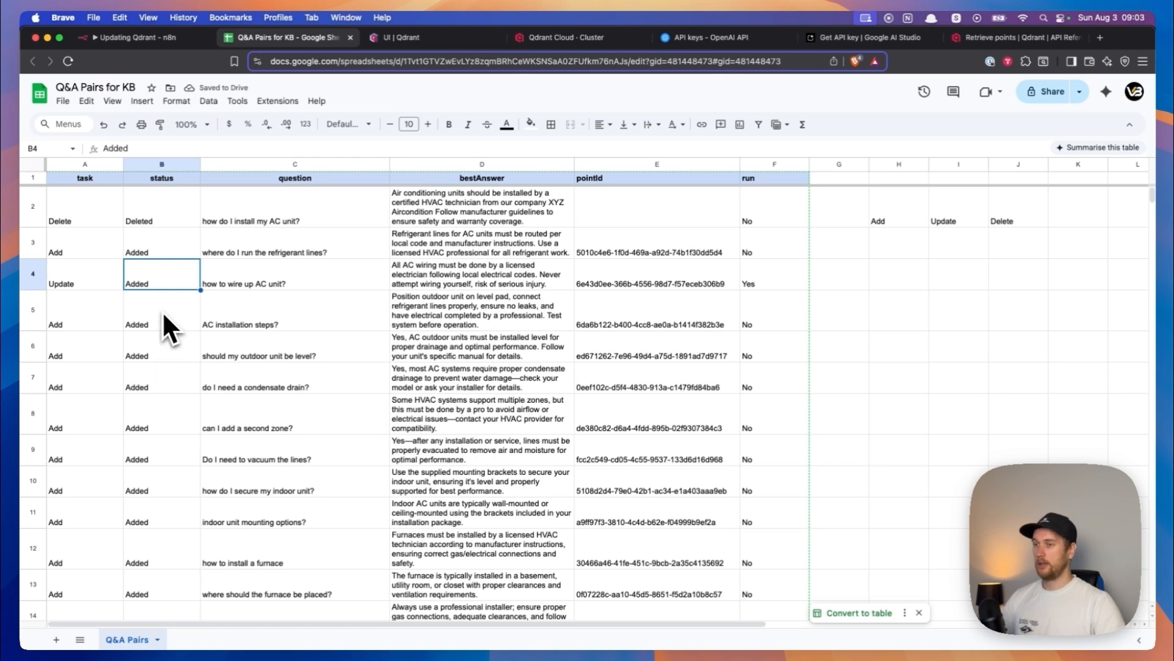
left_click(238, 275)
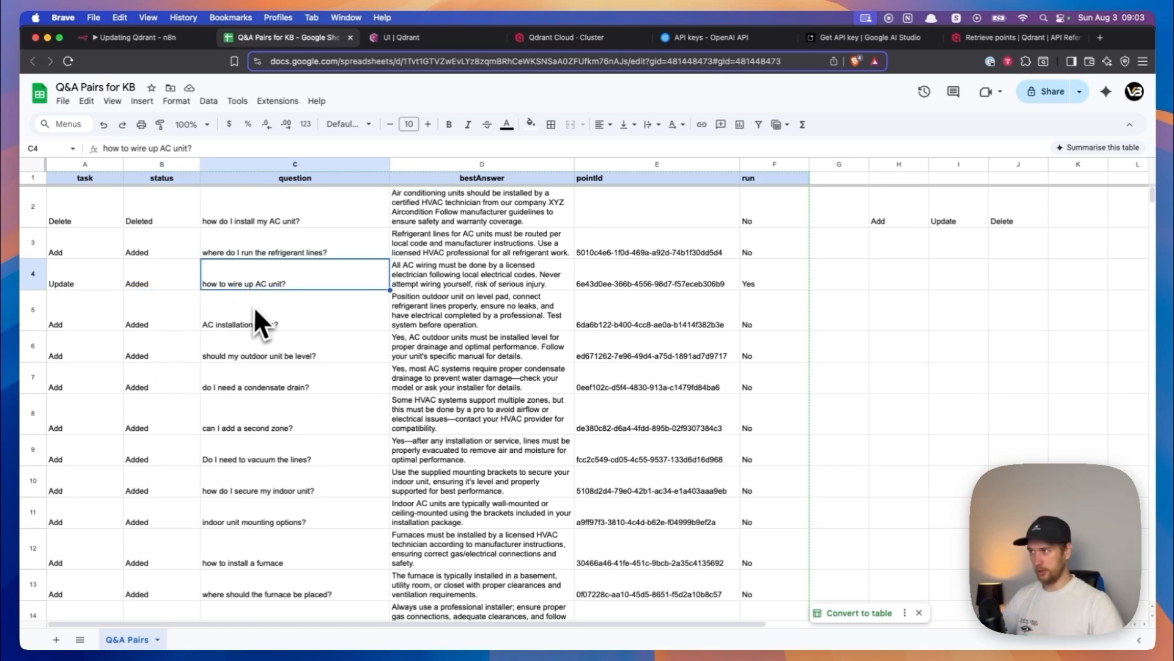
- Switch to the n8n workflow and review the Add branch from the Embed node to updateAdd
left_click(130, 41)
scroll(597, 184, "down", 3)
scroll(501, 229, "up", 2)
left_click_drag(548, 182, 1009, 276)
scroll(1009, 276, "up", 3)
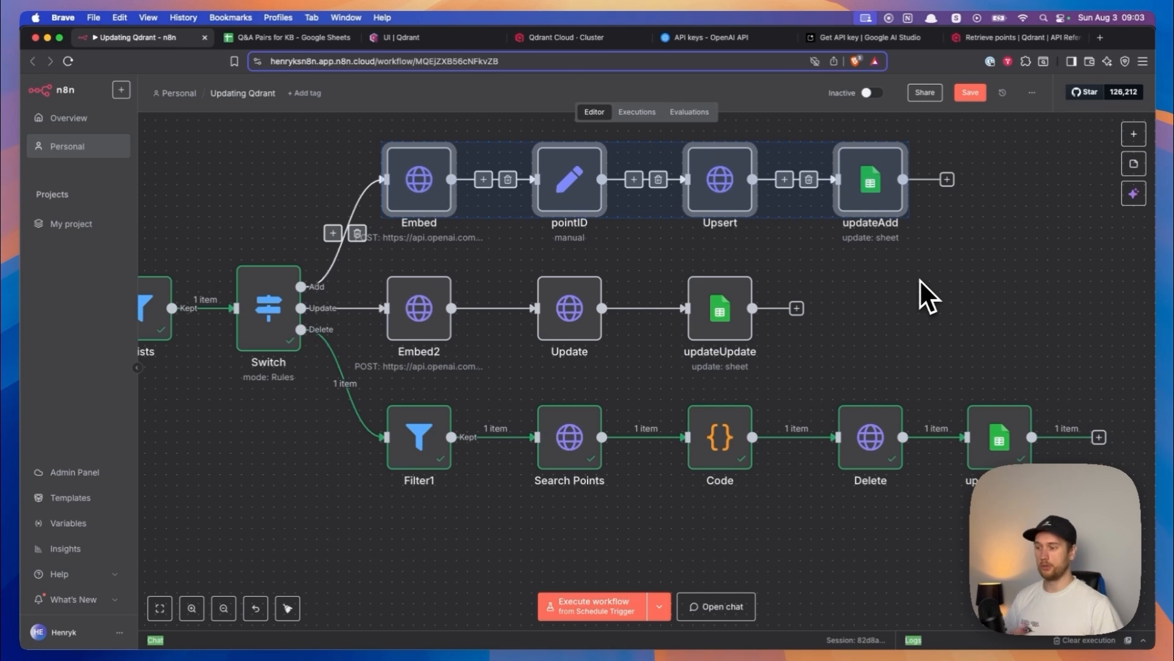
- Open the hvac_qna collection in the Qdrant dashboard and examine the first point's content_source and content payload fields
left_click(560, 39)
left_click(402, 37)
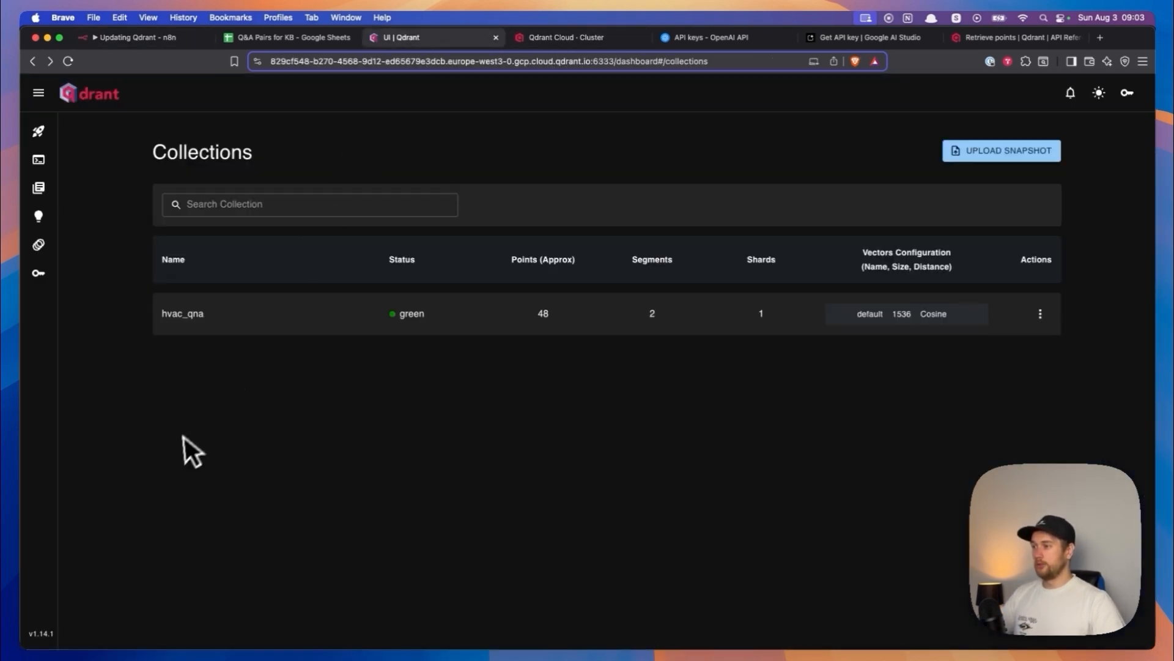
left_click(187, 315)
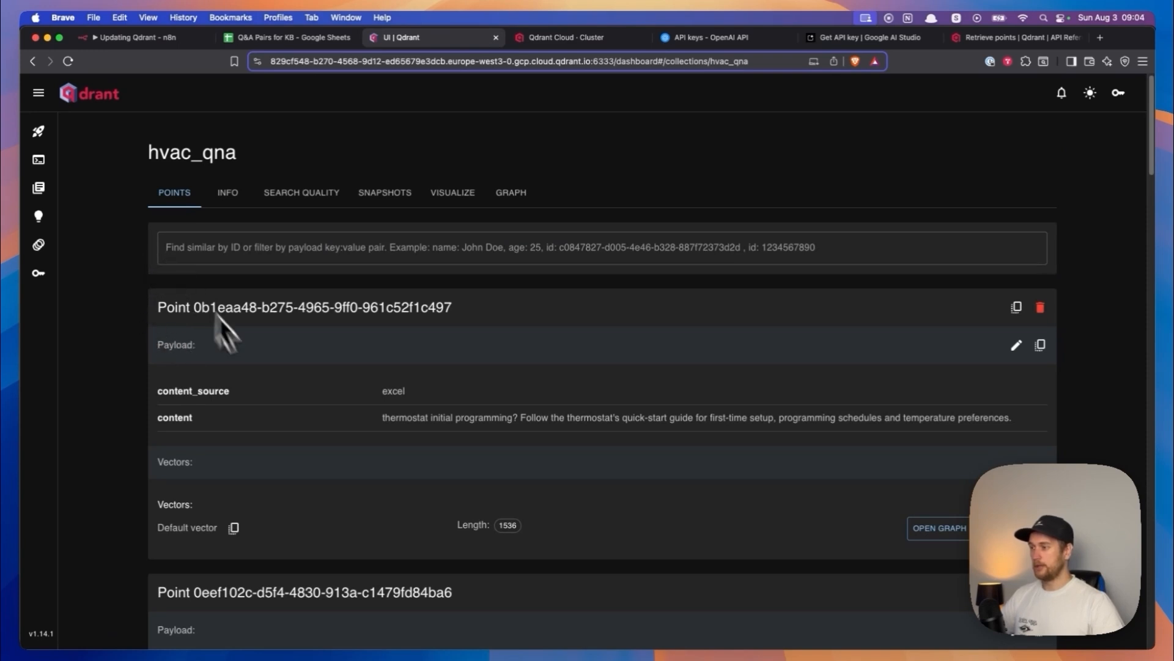
double_click(177, 420)
left_click(224, 423)
left_click_drag(382, 420, 565, 420)
left_click(297, 405)
left_click_drag(162, 392, 258, 397)
left_click(258, 397)
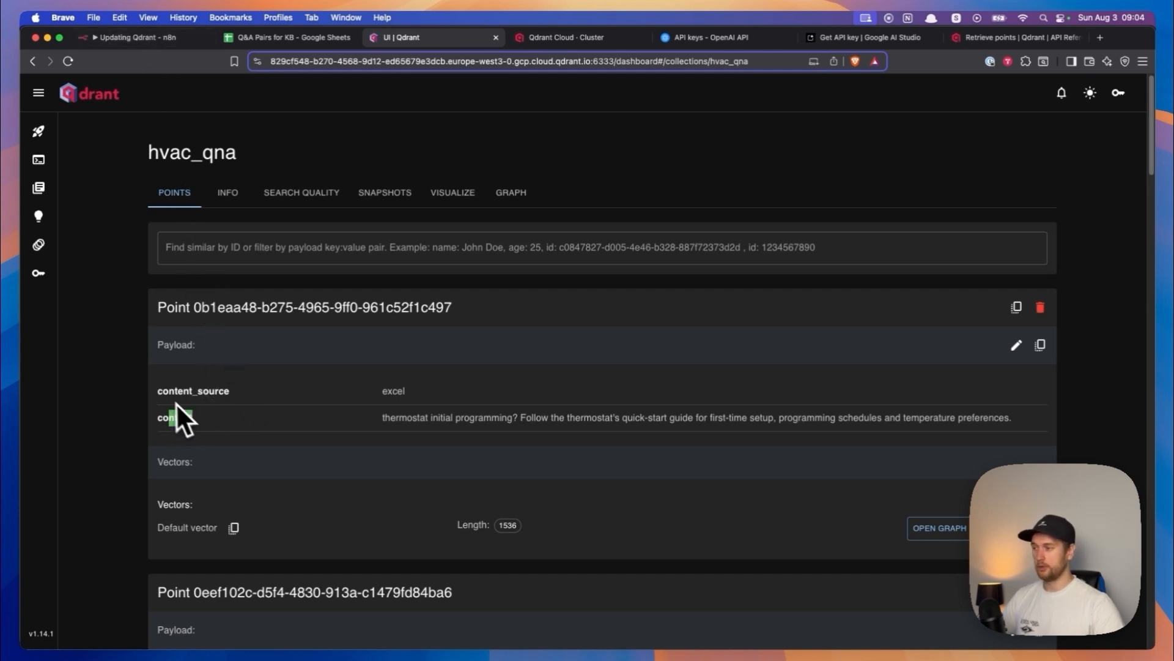
left_click_drag(175, 403, 244, 446)
- Return to the n8n workflow and inspect the model and input body parameters of the Add branch's Embed node
left_click(136, 38)
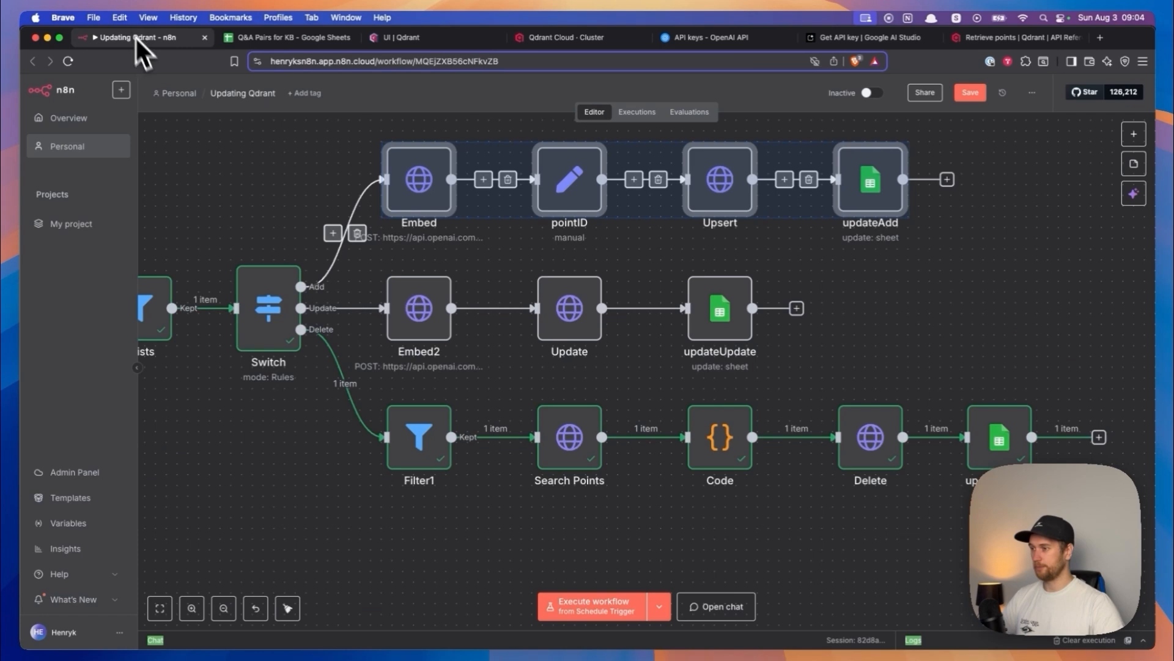
left_click(243, 196)
scroll(220, 226, "up", 5)
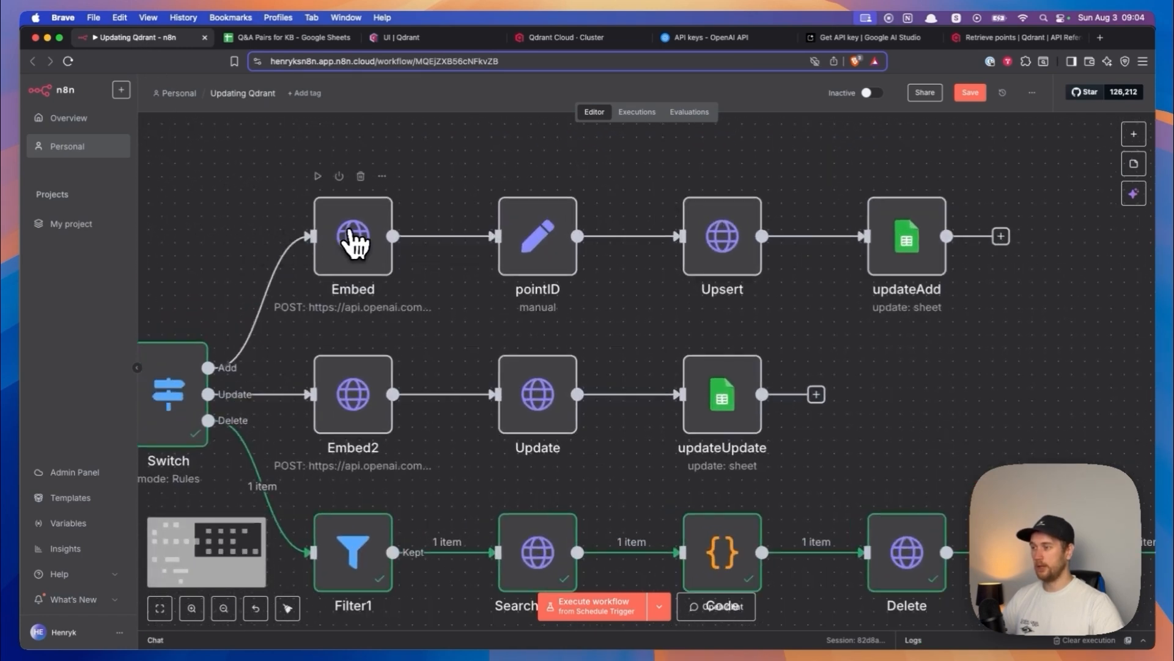
double_click(351, 232)
scroll(517, 378, "down", 2)
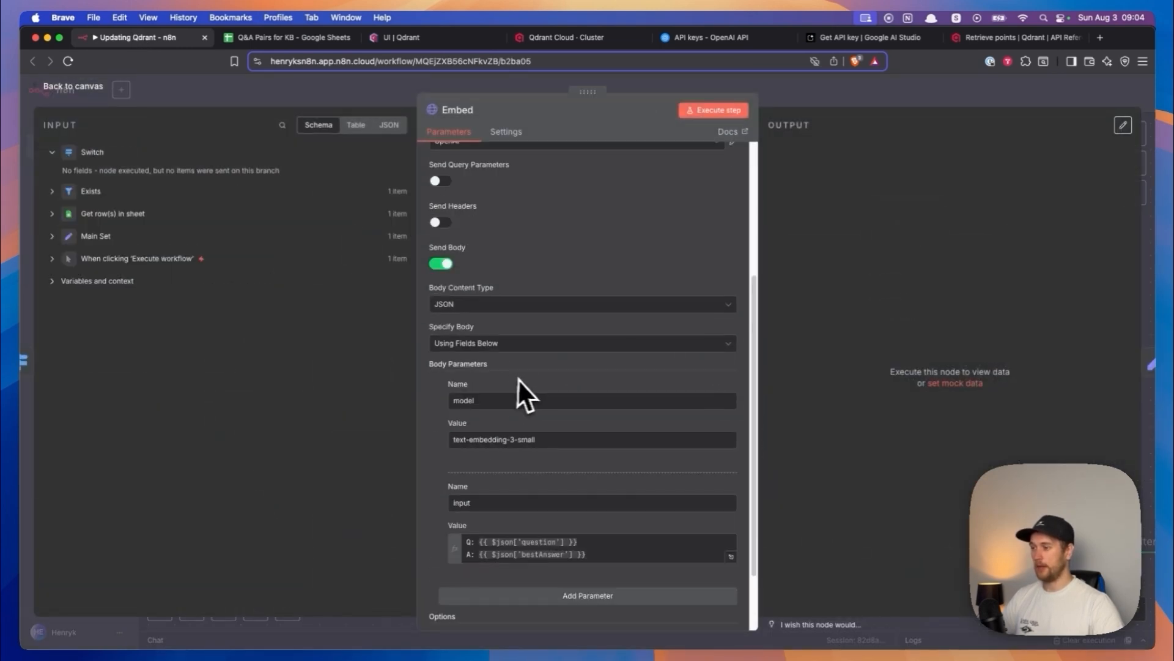
scroll(517, 378, "down", 1)
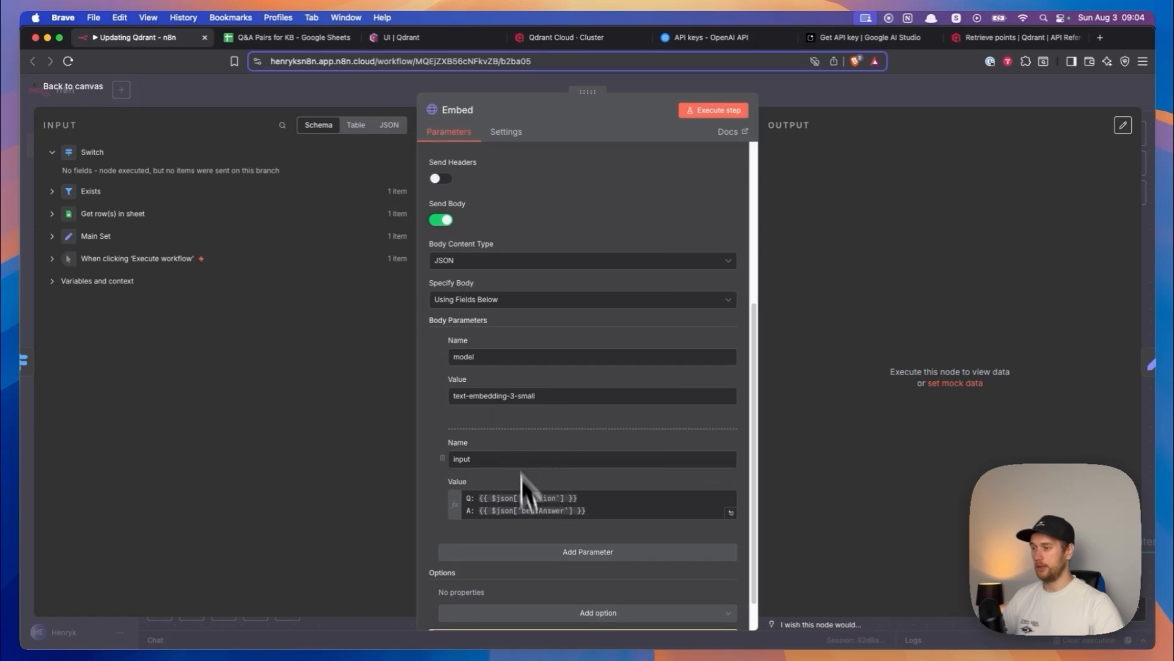
scroll(713, 520, "down", 1)
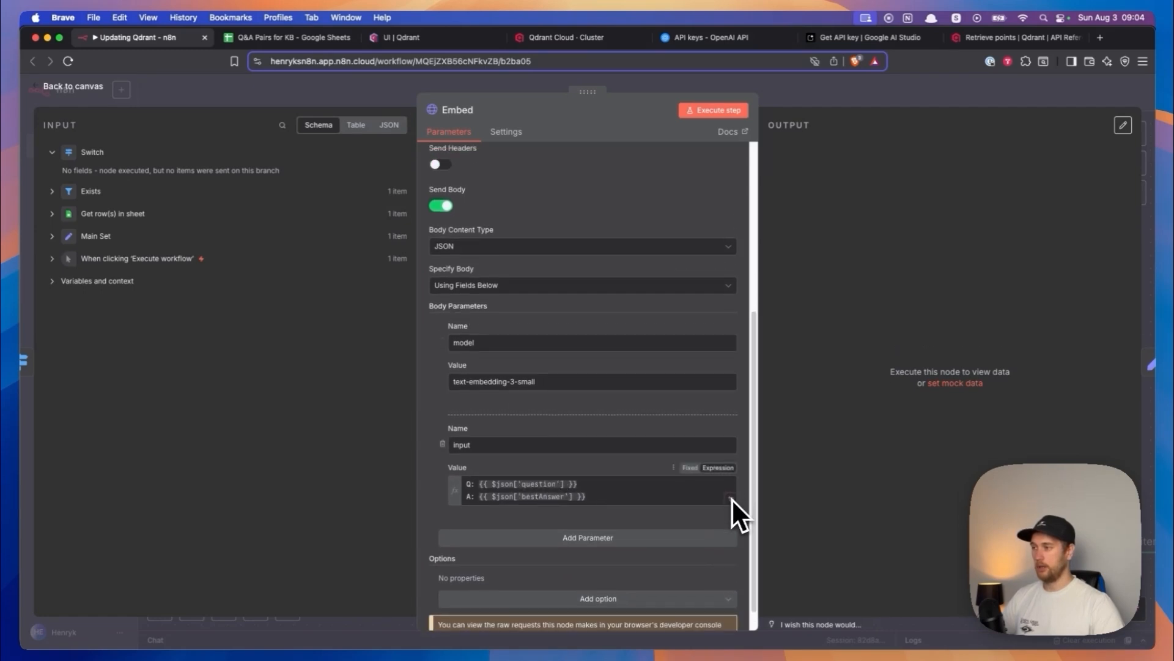
left_click_drag(618, 498, 445, 487)
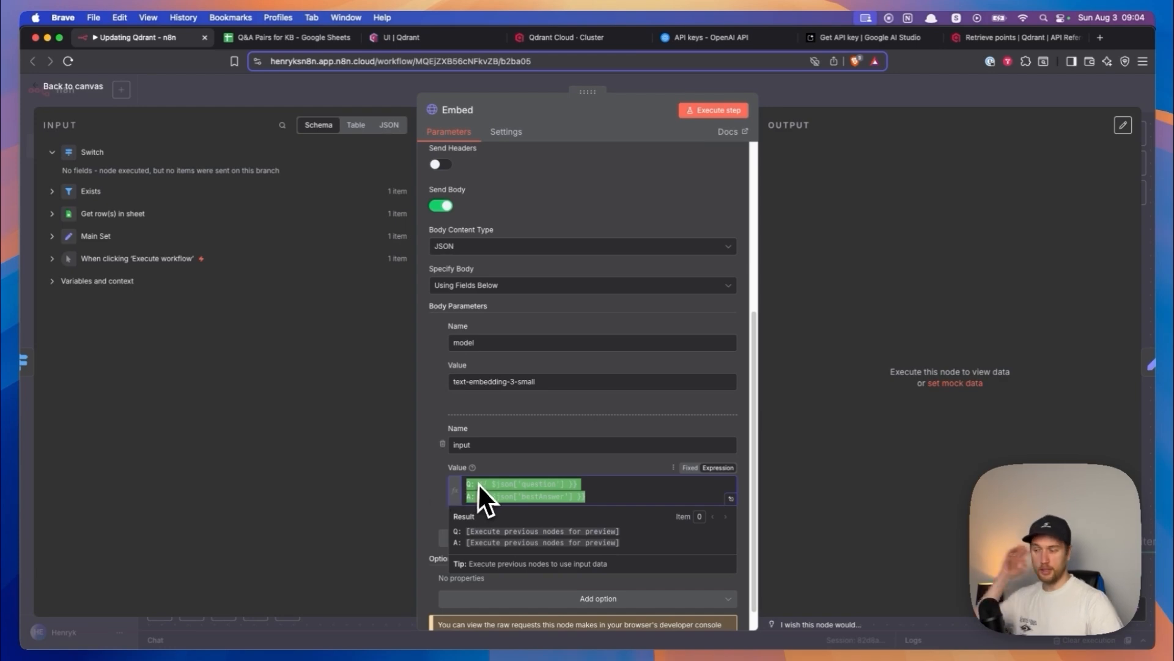
left_click(86, 87)
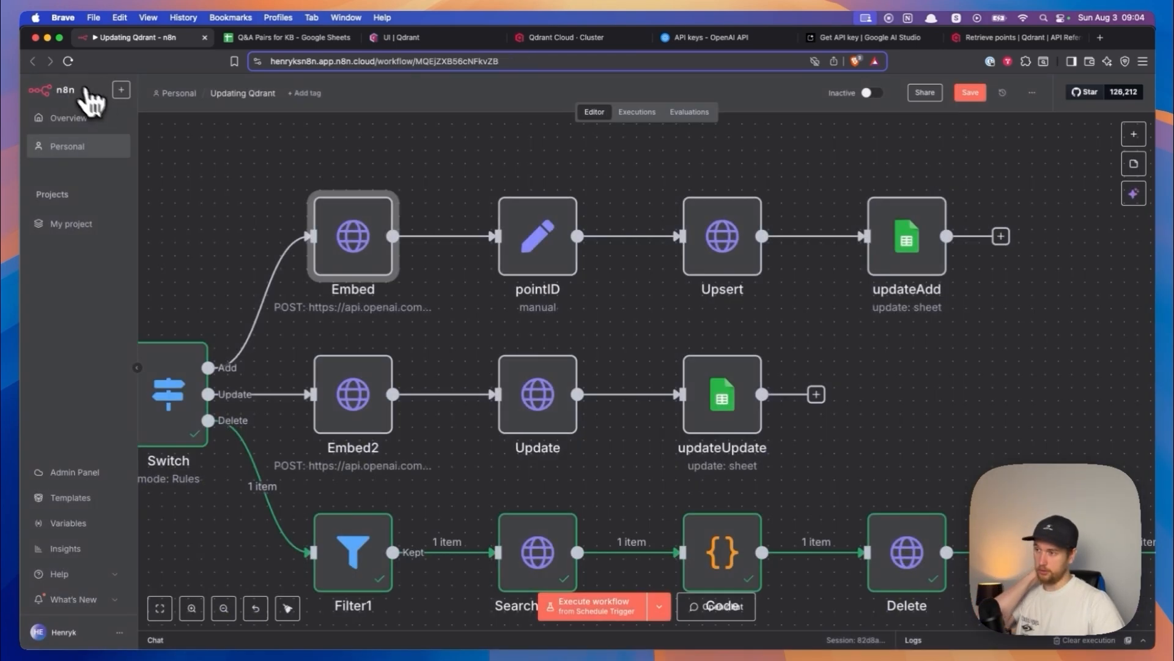
scroll(453, 339, "left", 5)
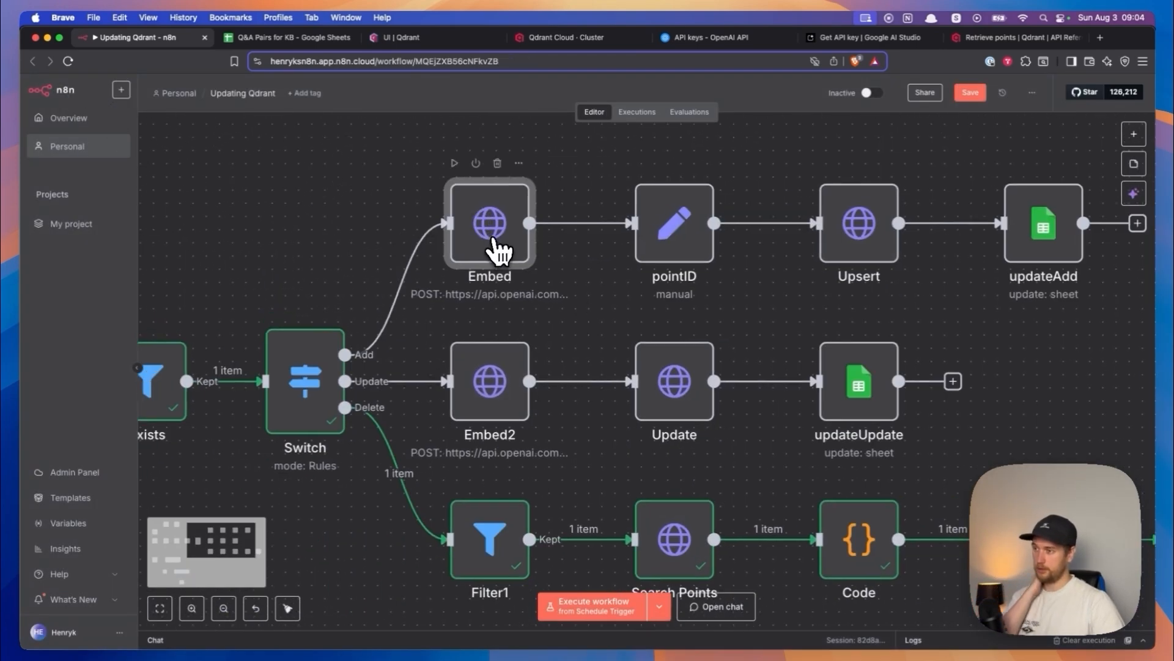
double_click(495, 240)
left_click(85, 88)
- In the Q&A sheet, set the task of the "how do I install my AC unit?" row to Add
left_click(292, 37)
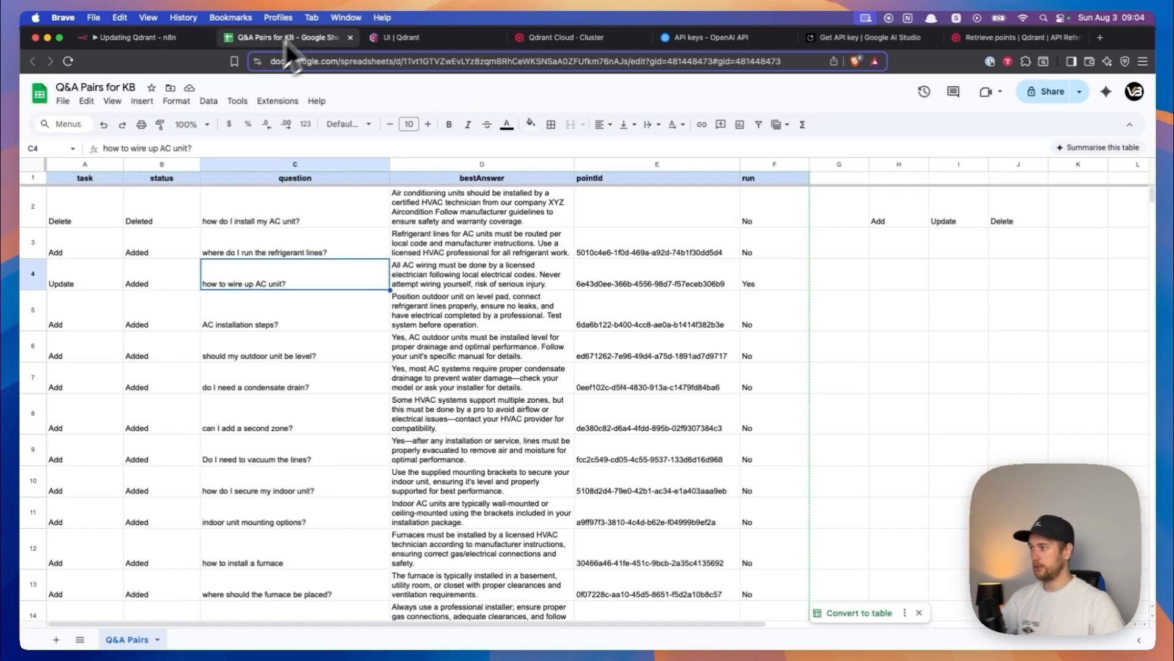
left_click(89, 209)
type("Add")
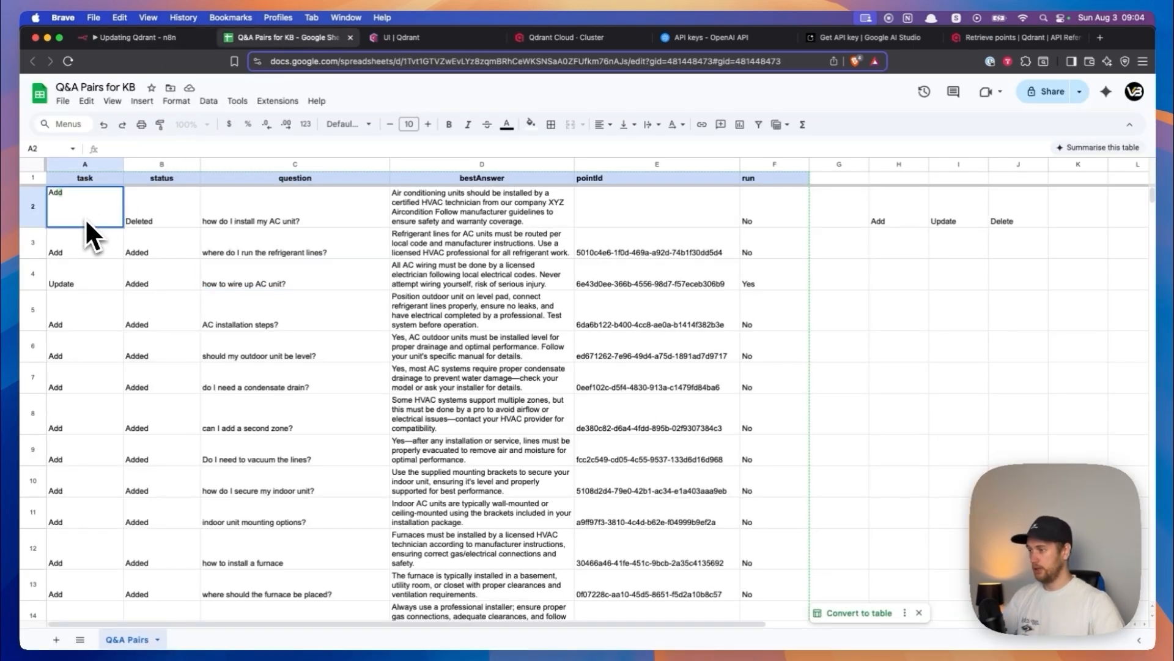
key("Tab")
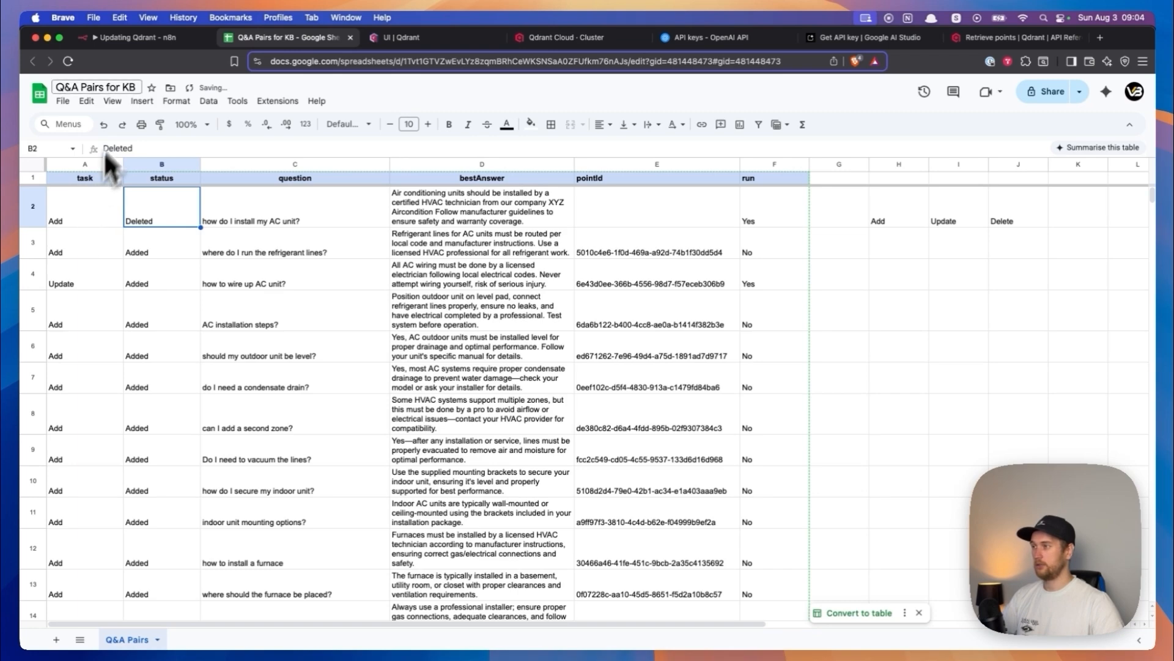
- Switch to the n8n workflow and execute it from the manual trigger
left_click(140, 38)
scroll(257, 199, "left", 15)
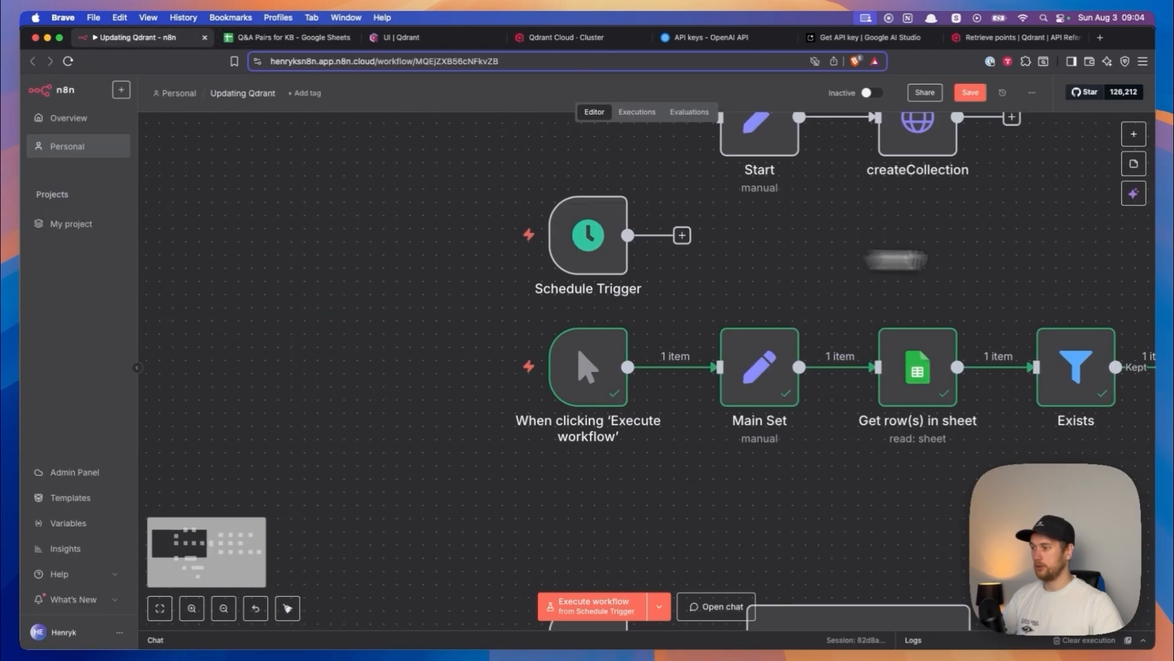
left_click(514, 375)
- Open the executed Embed node and examine how its input expression combines the question and bestAnswer fields
scroll(519, 376, "right", 15)
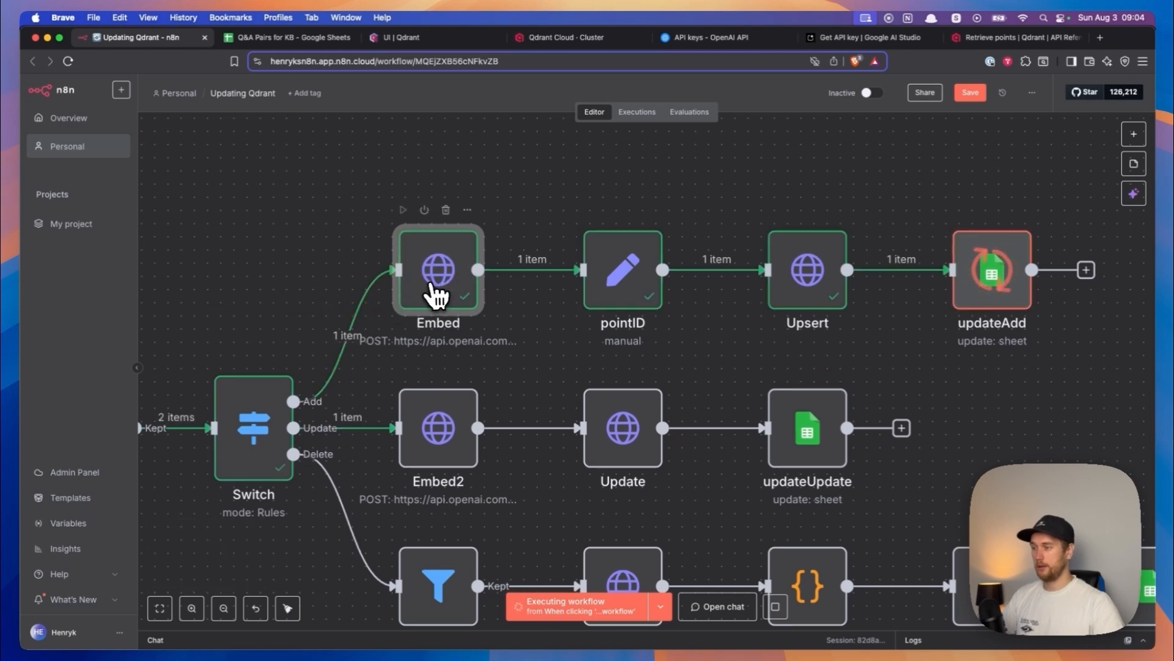
double_click(437, 296)
scroll(524, 354, "down", 5)
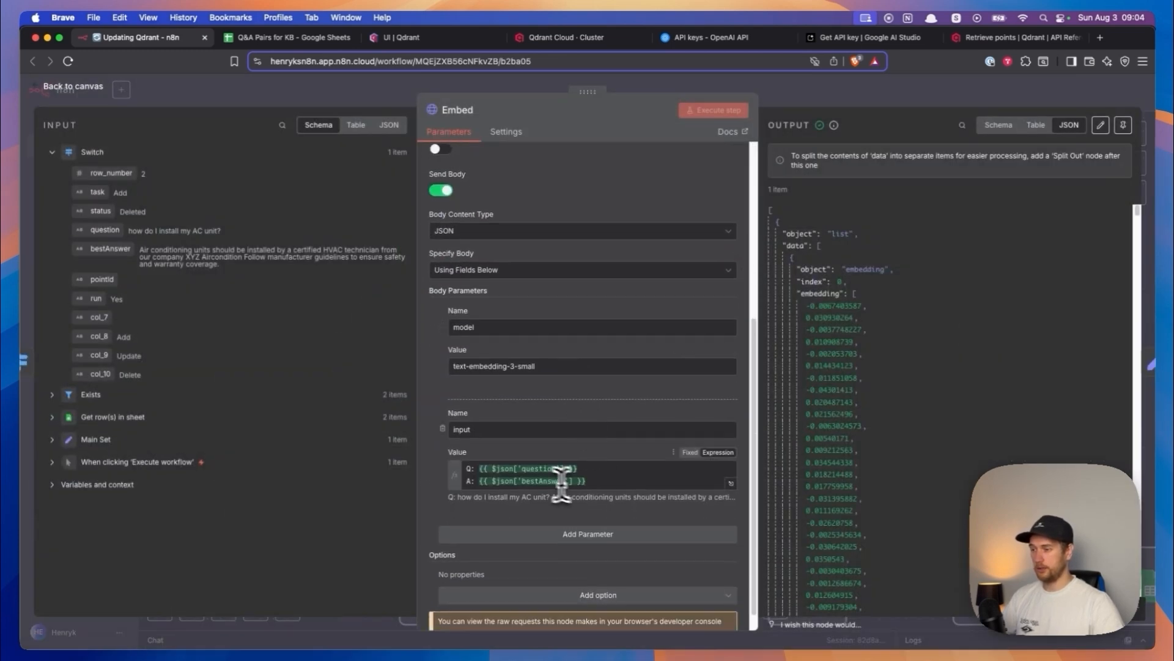
left_click(495, 468)
left_click_drag(495, 469, 598, 479)
left_click(598, 479)
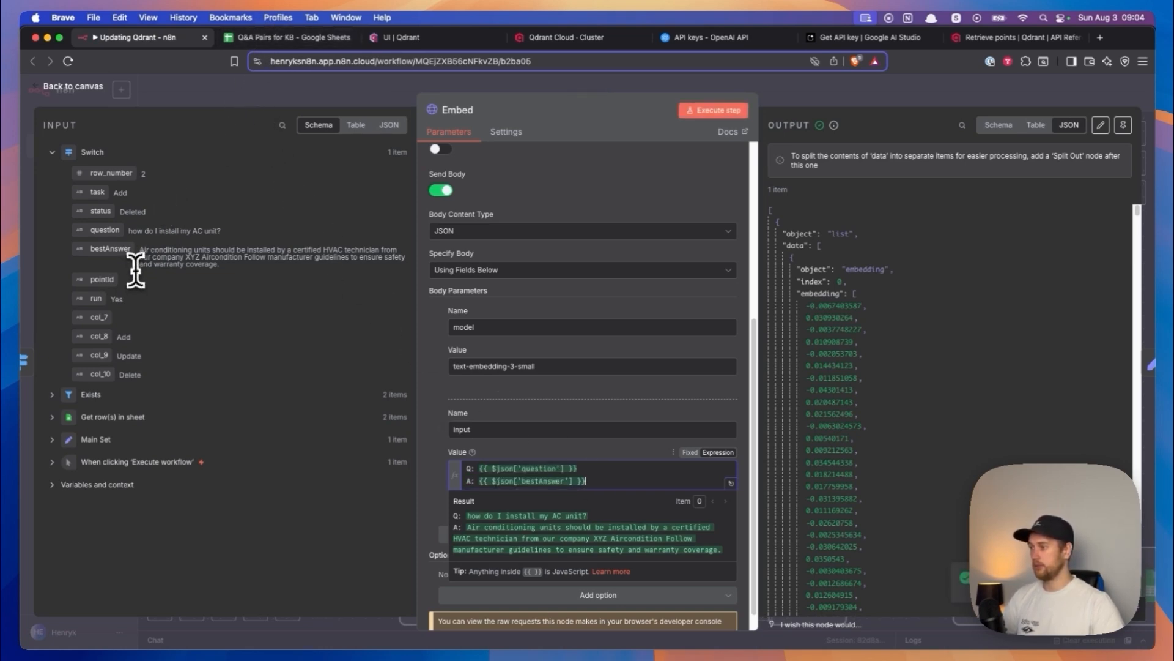
- Compare the question and bestAnswer values from the Switch input with the two-line Q and A expression in the Embed node's input parameter
left_click_drag(126, 231, 290, 287)
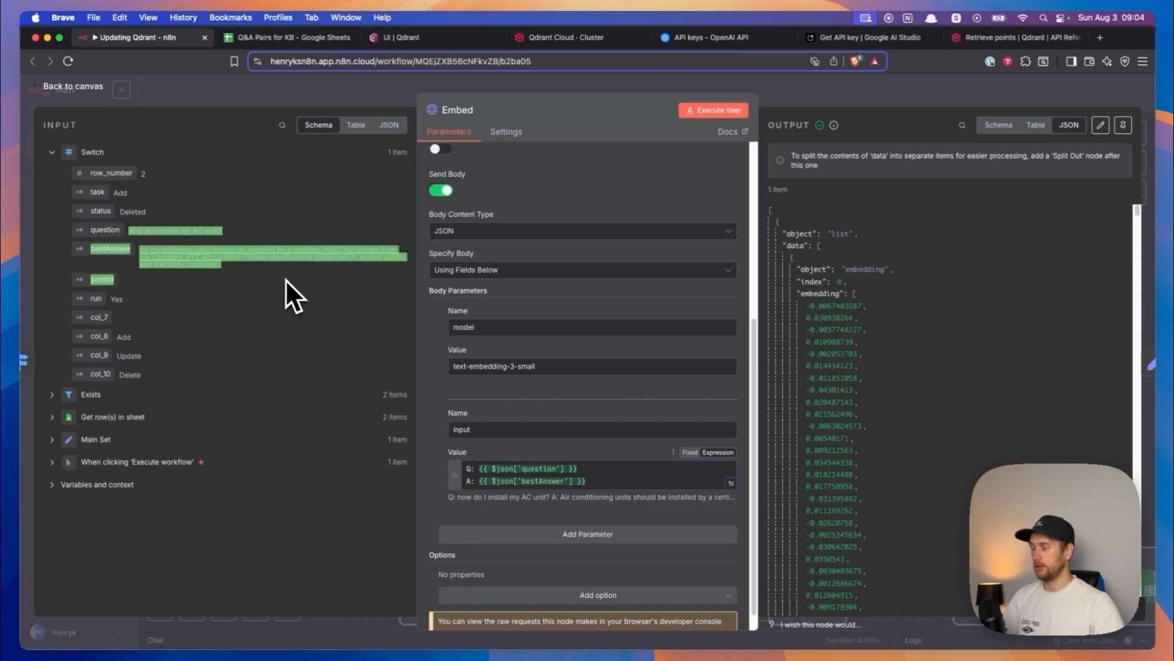
left_click_drag(603, 481, 463, 468)
left_click(593, 479)
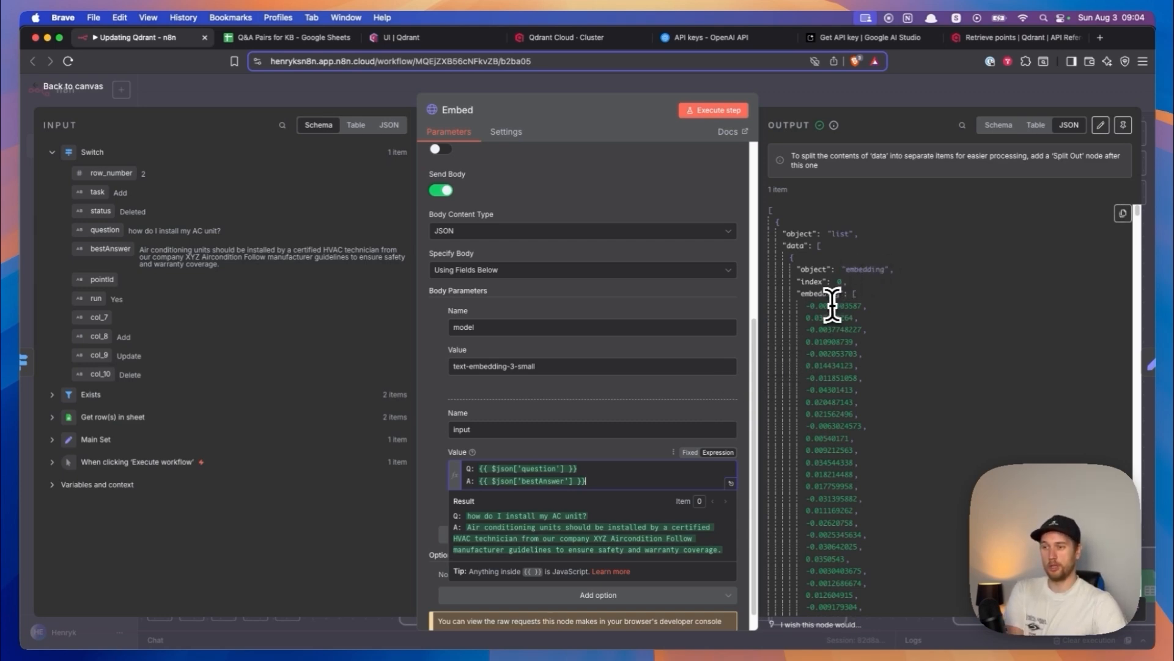
- Examine the individual numbers of the embedding array in the Embed node's JSON output
scroll(847, 304, "down", 1)
left_click_drag(806, 226, 871, 230)
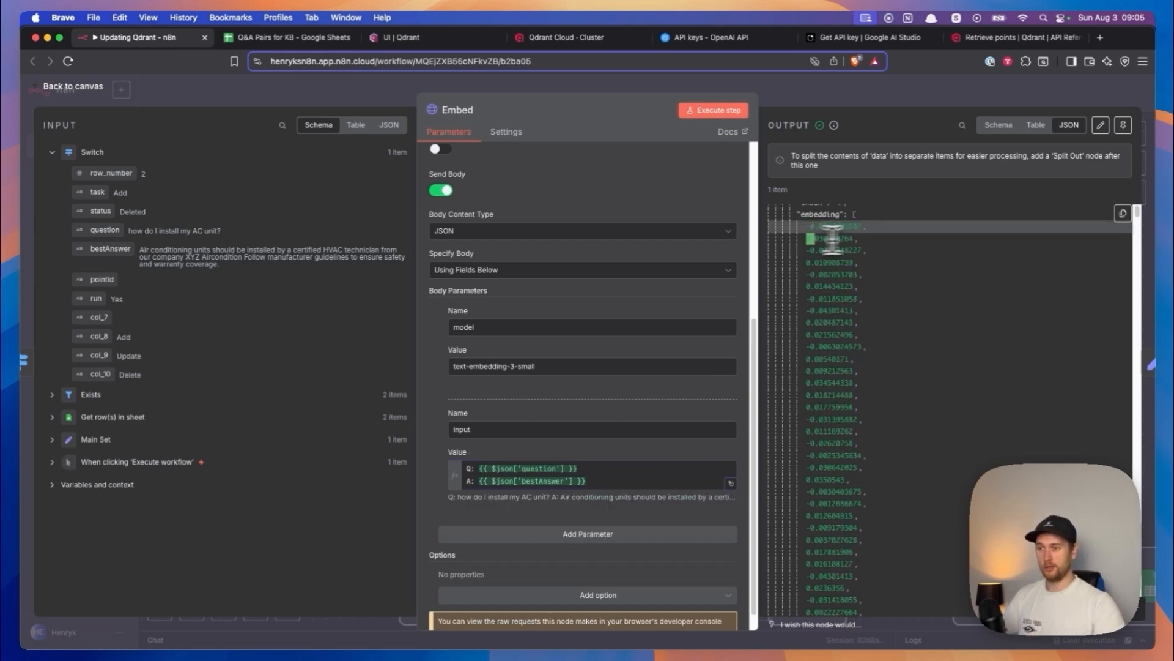
triple_click(833, 239)
triple_click(820, 250)
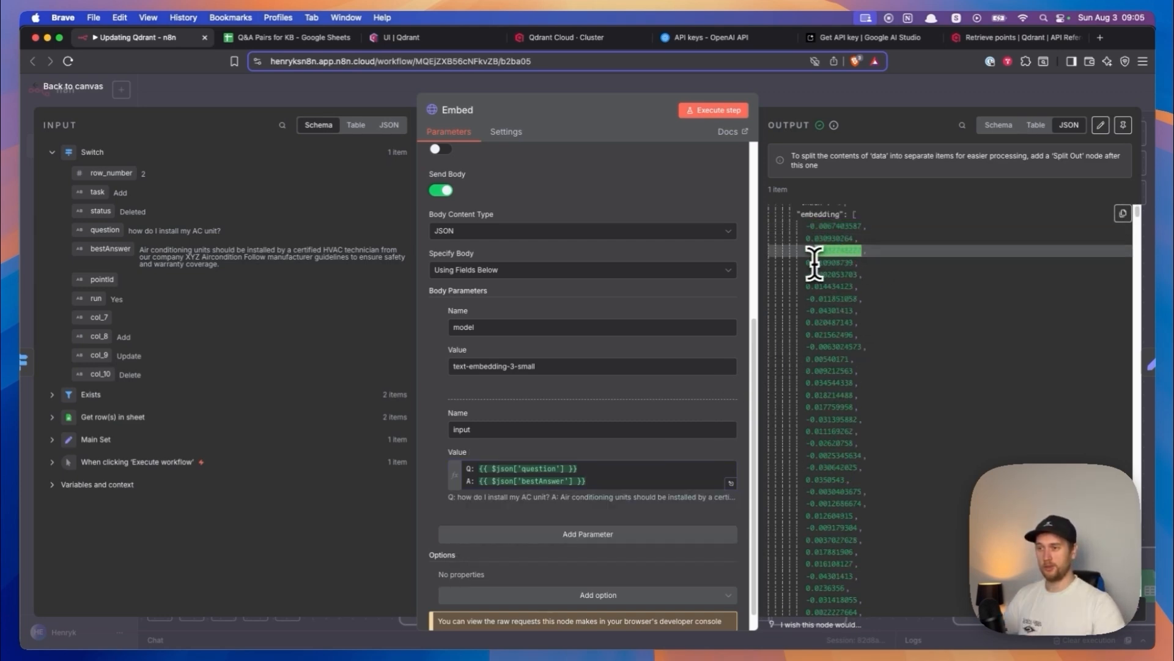
triple_click(820, 263)
triple_click(814, 274)
triple_click(812, 286)
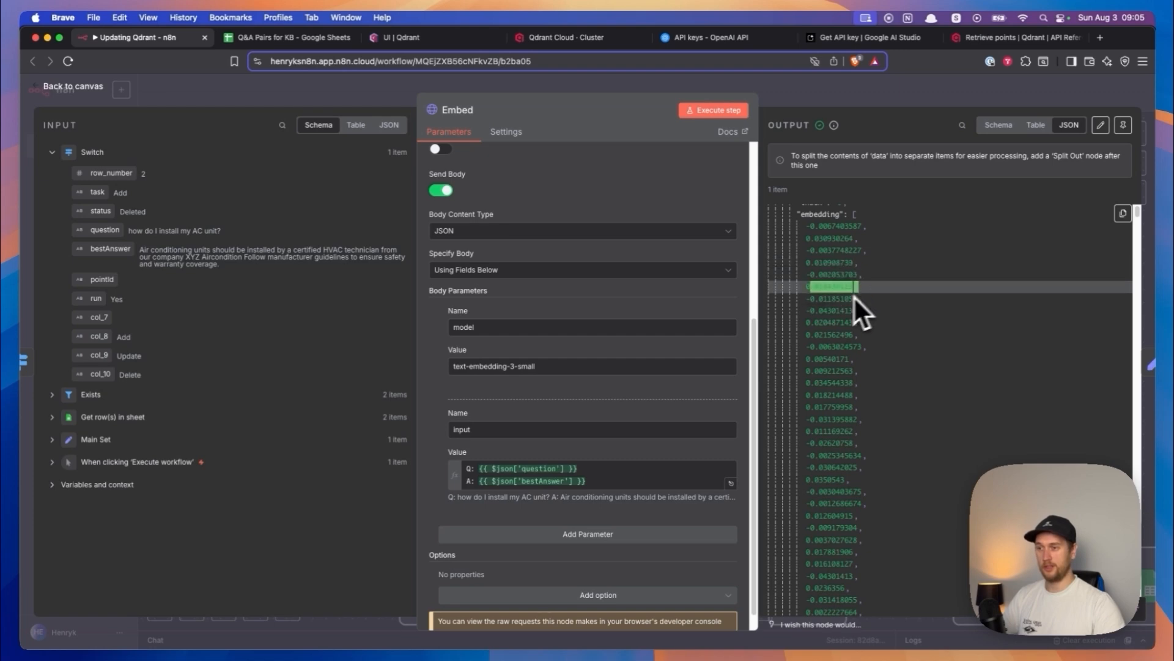
triple_click(814, 298)
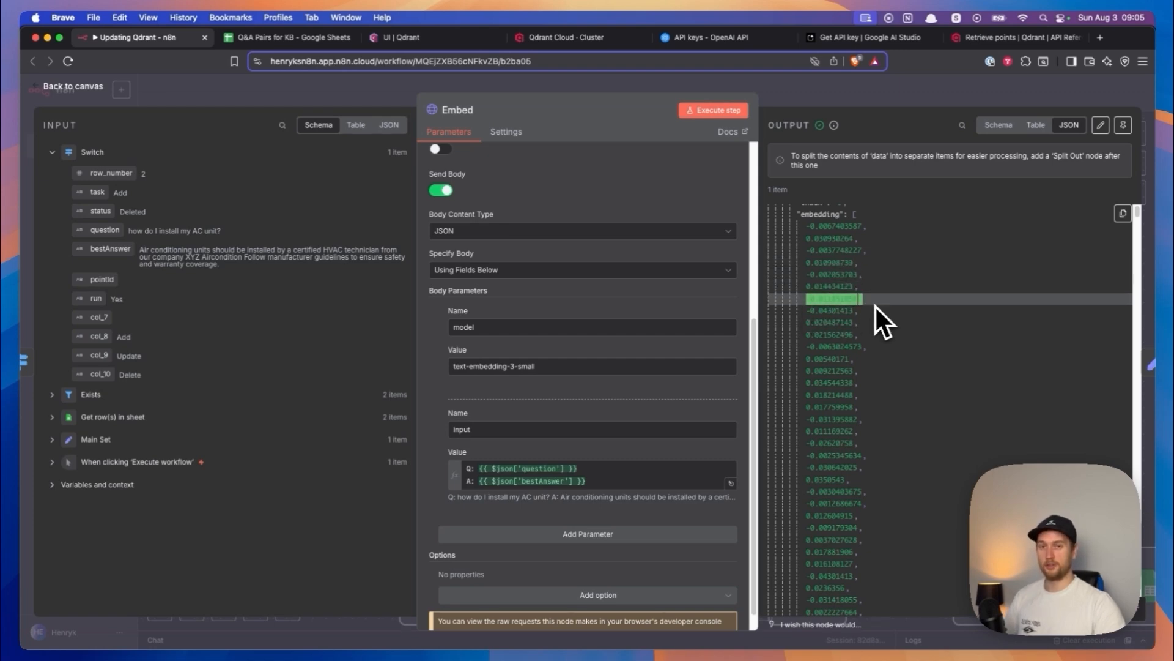
left_click(876, 305)
scroll(875, 305, "down", 10)
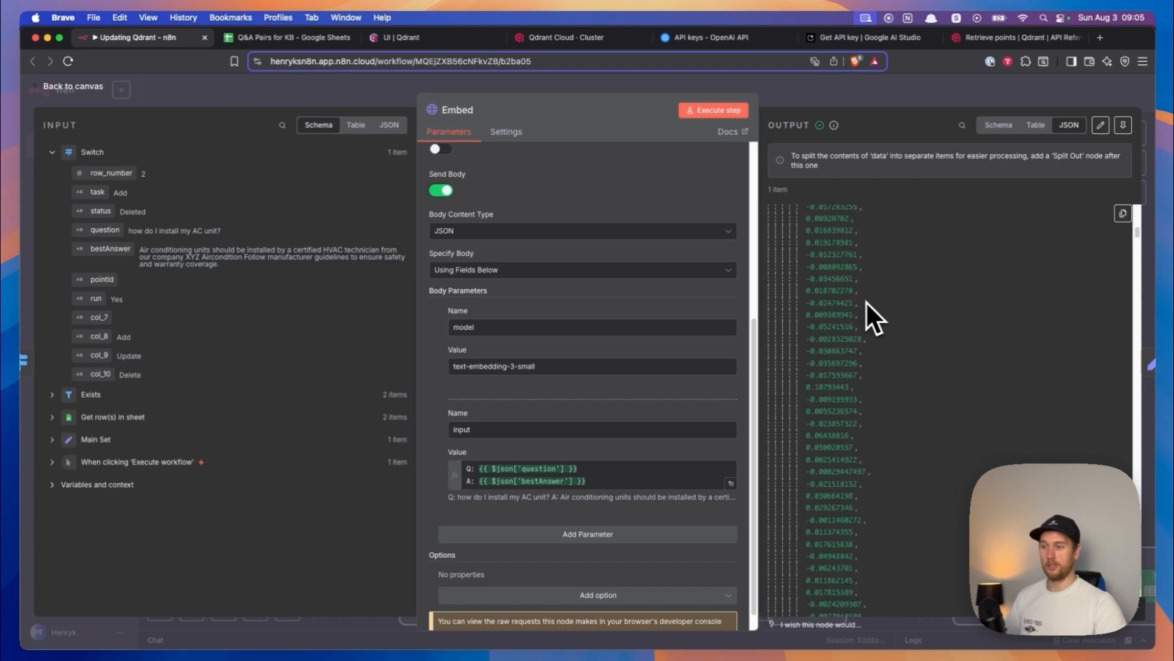
scroll(902, 307, "up", 10)
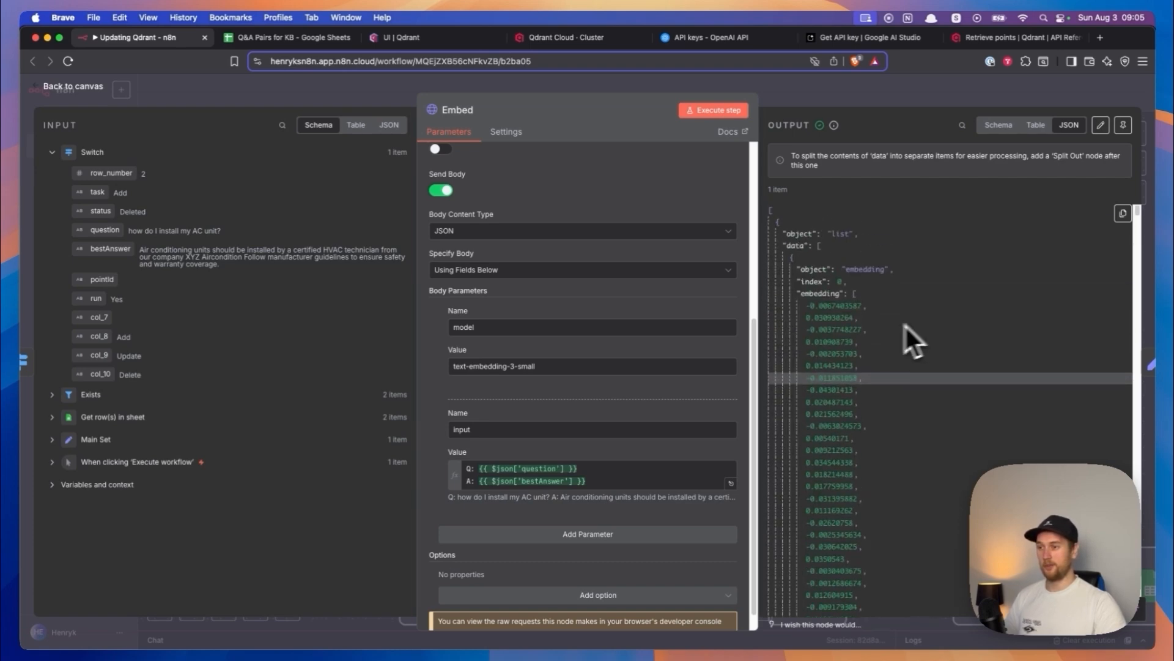
- Relate the Embed node's Q and A input expression to the payload and default vector of the first hvac_qna point in Qdrant
left_click_drag(603, 479, 487, 460)
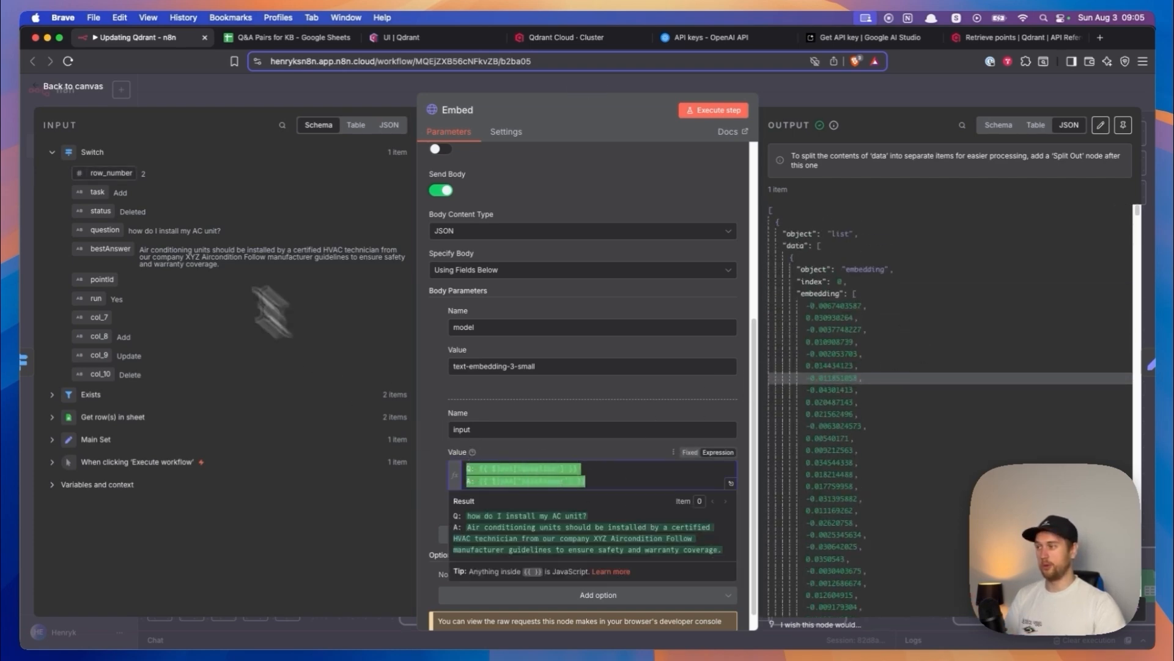
left_click(455, 38)
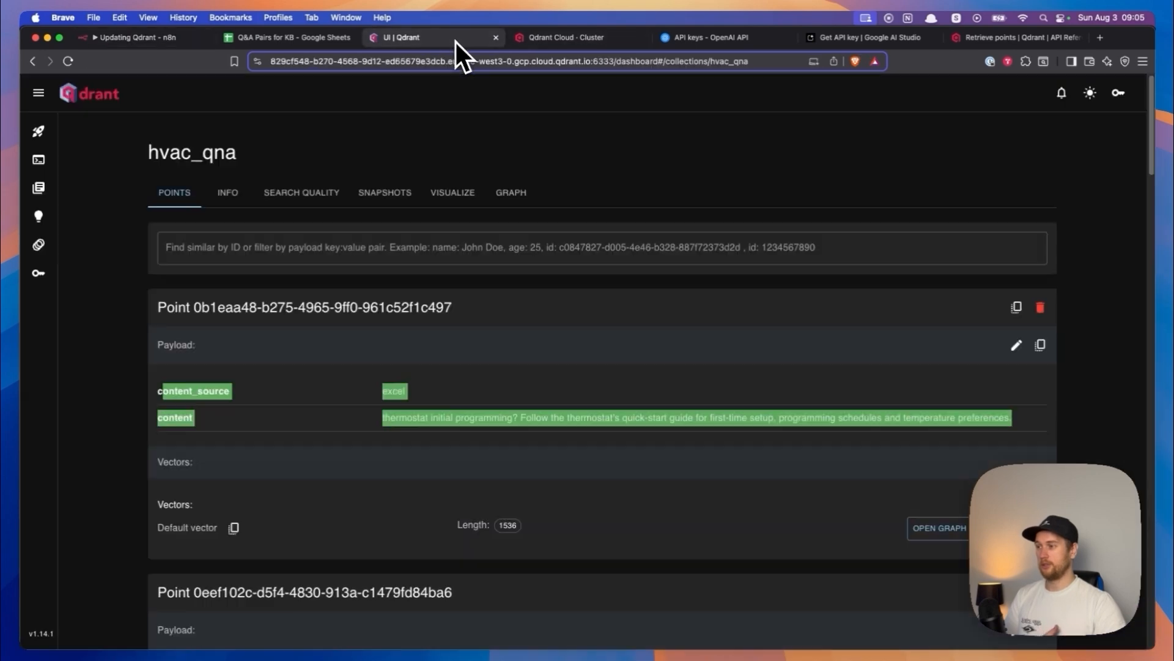
left_click(379, 350)
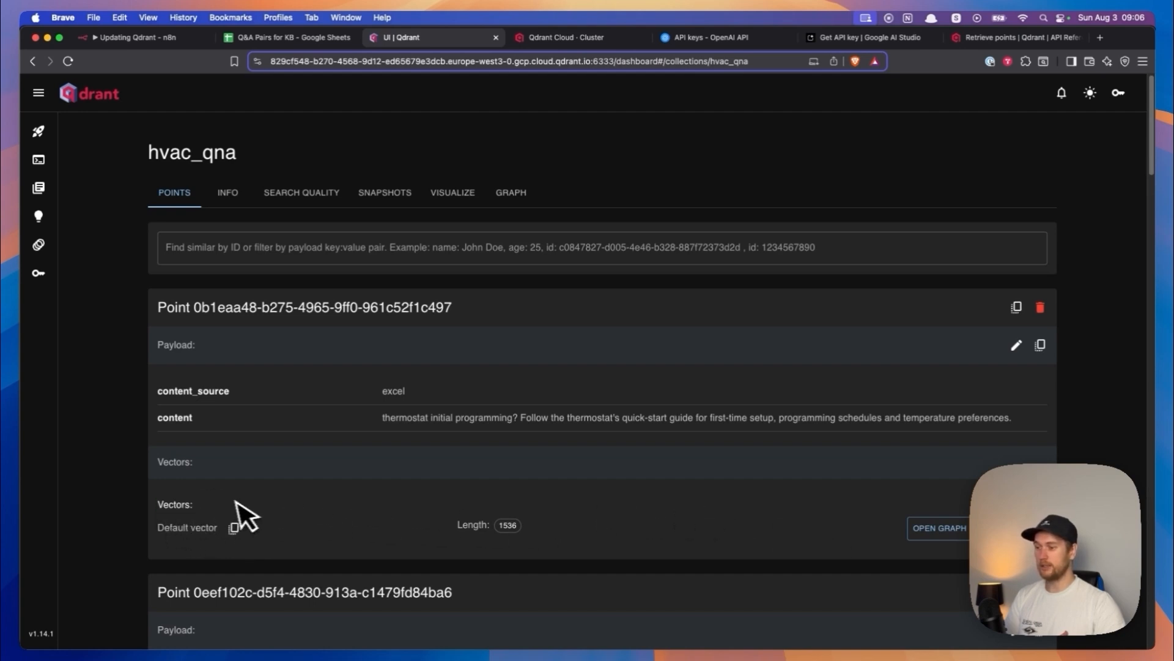
- Return to the n8n workflow, open the Add branch's Upsert node and inspect the id expression in its full JSON body
left_click(160, 38)
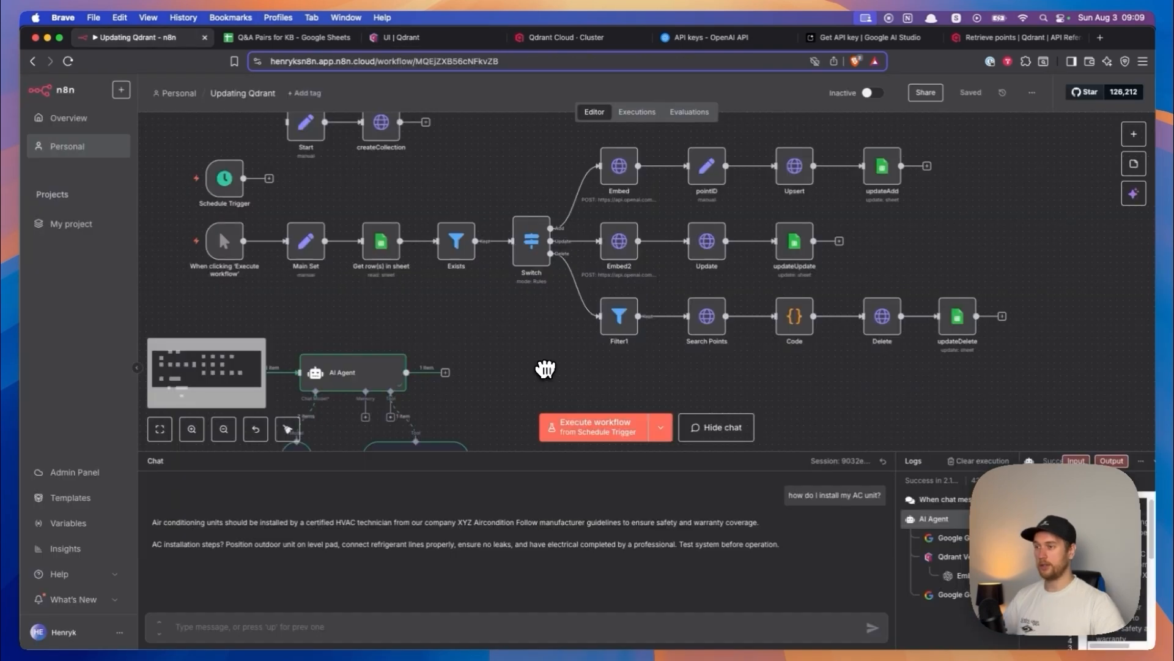
left_click_drag(545, 367, 584, 322)
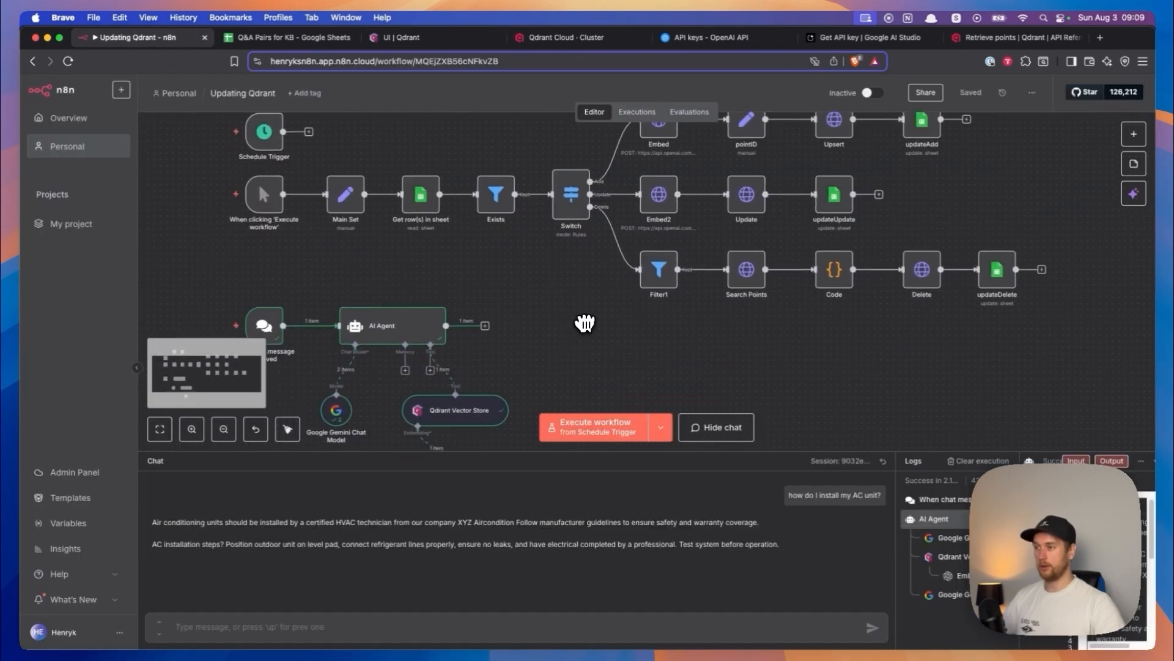
scroll(673, 276, "up", 5)
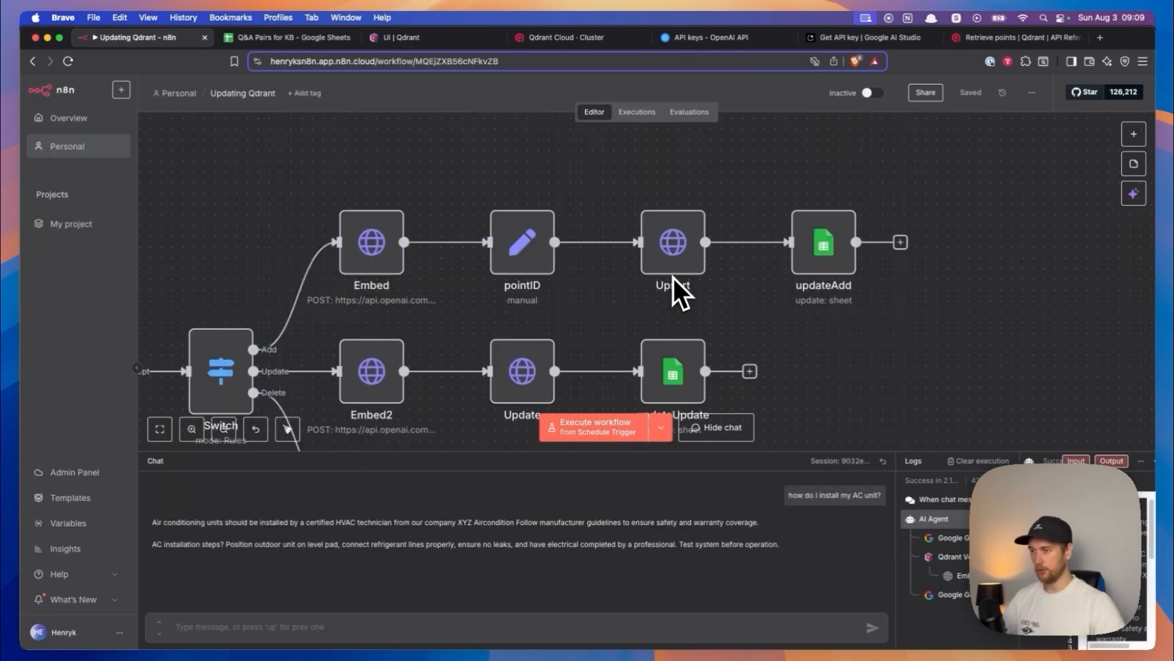
scroll(673, 277, "up", 4)
scroll(625, 299, "right", 2)
double_click(629, 236)
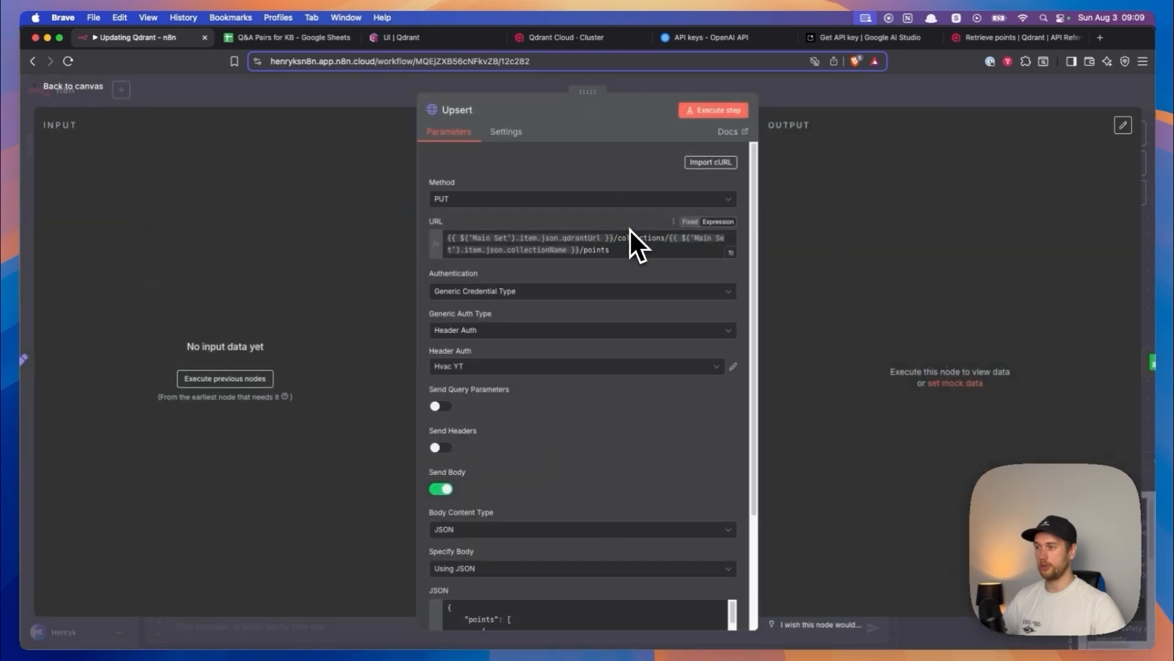
scroll(636, 382, "down", 3)
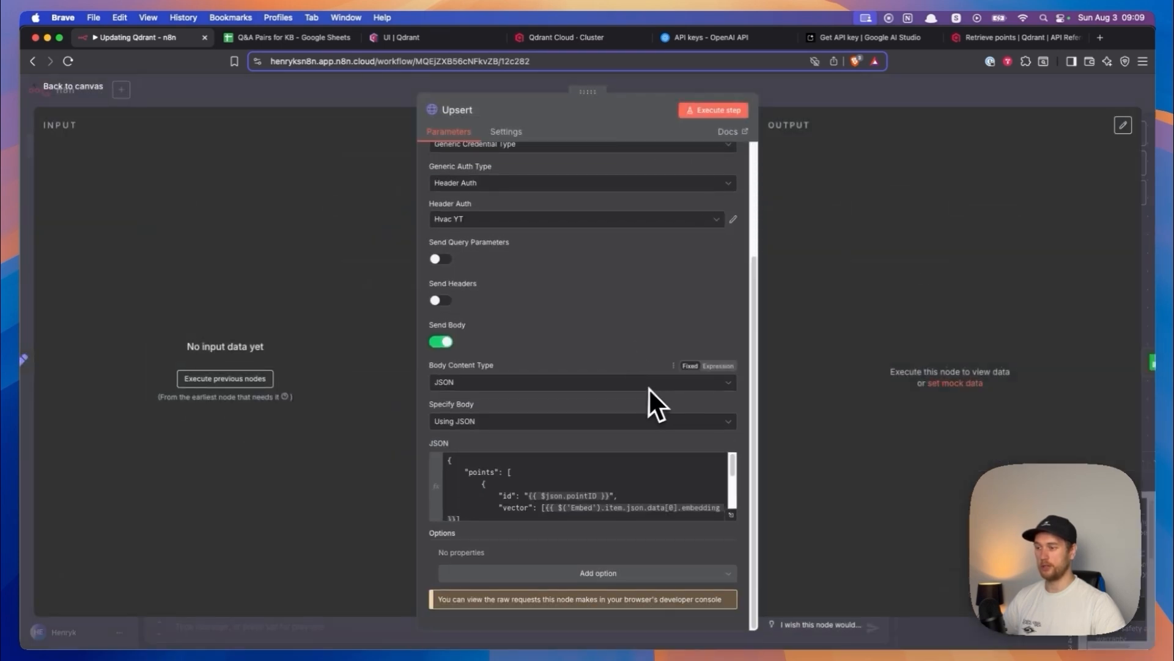
left_click(729, 520)
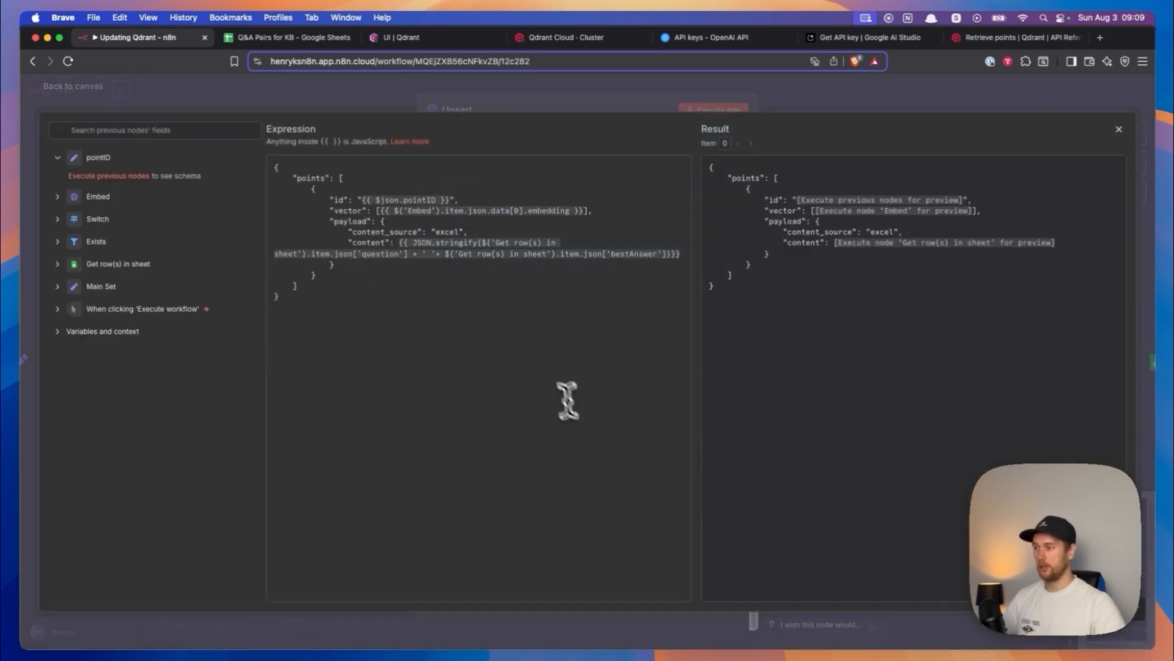
left_click_drag(337, 199, 446, 199)
- Open the pointID node and inspect the expression that generates a random ID, together with its previewed result
left_click(74, 103)
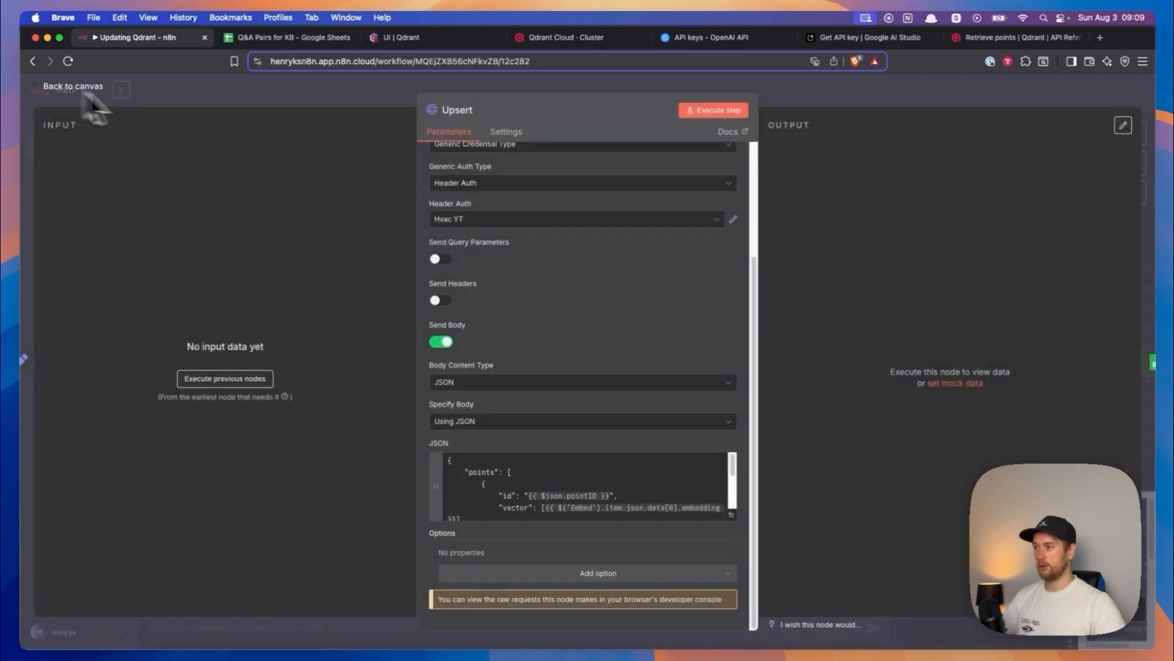
left_click(73, 86)
left_click(391, 232)
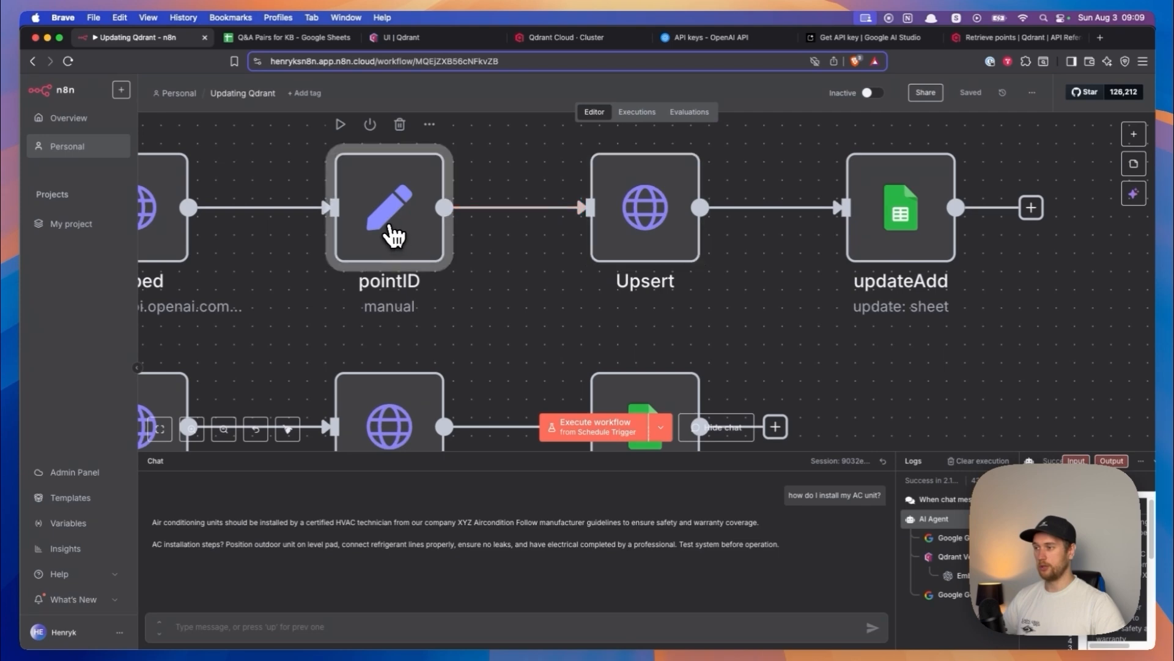
double_click(392, 232)
left_click(667, 277)
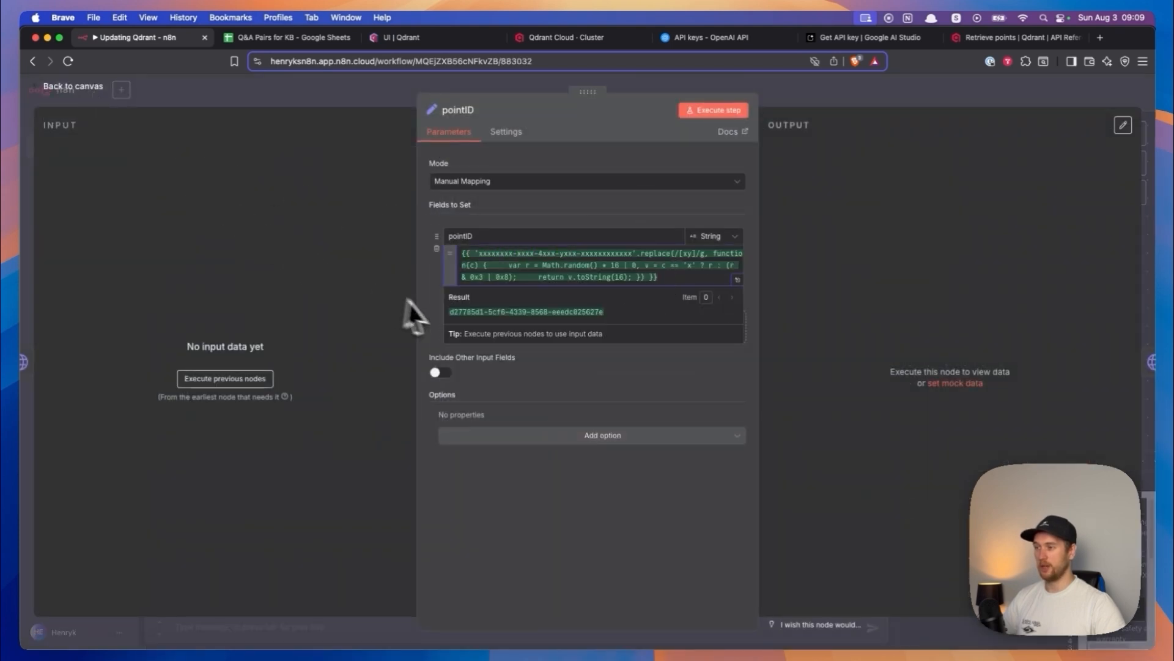
left_click_drag(457, 313, 607, 312)
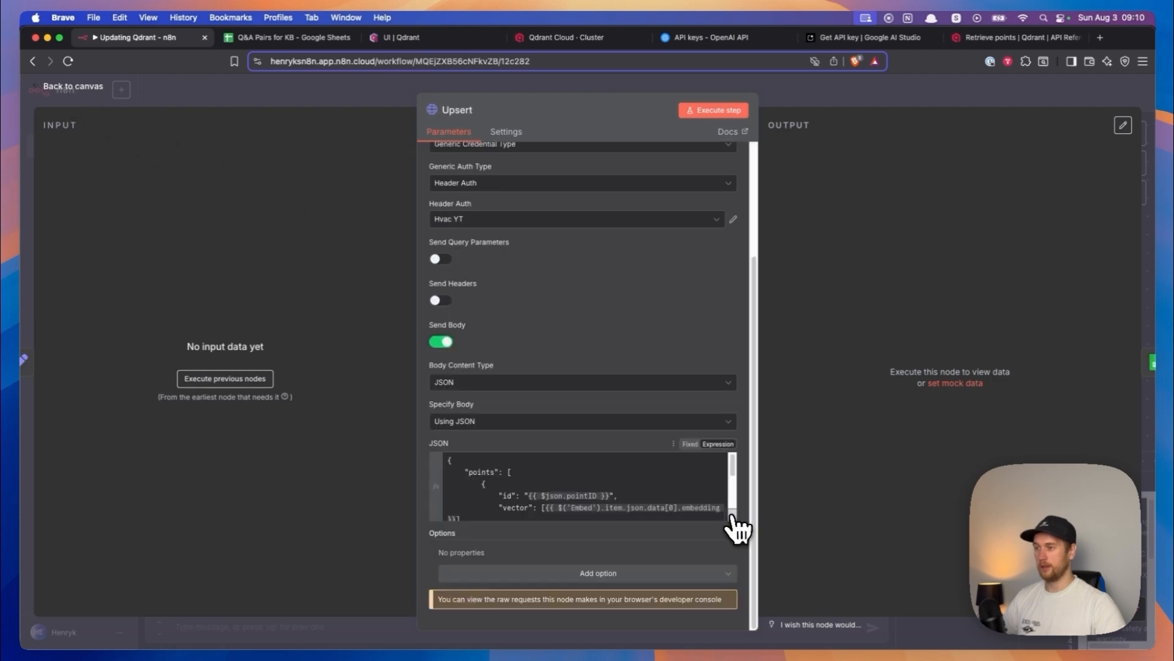
- Reopen the Upsert node's JSON body, then switch to Qdrant and examine the ID of the first hvac_qna point
left_click(735, 523)
left_click(387, 42)
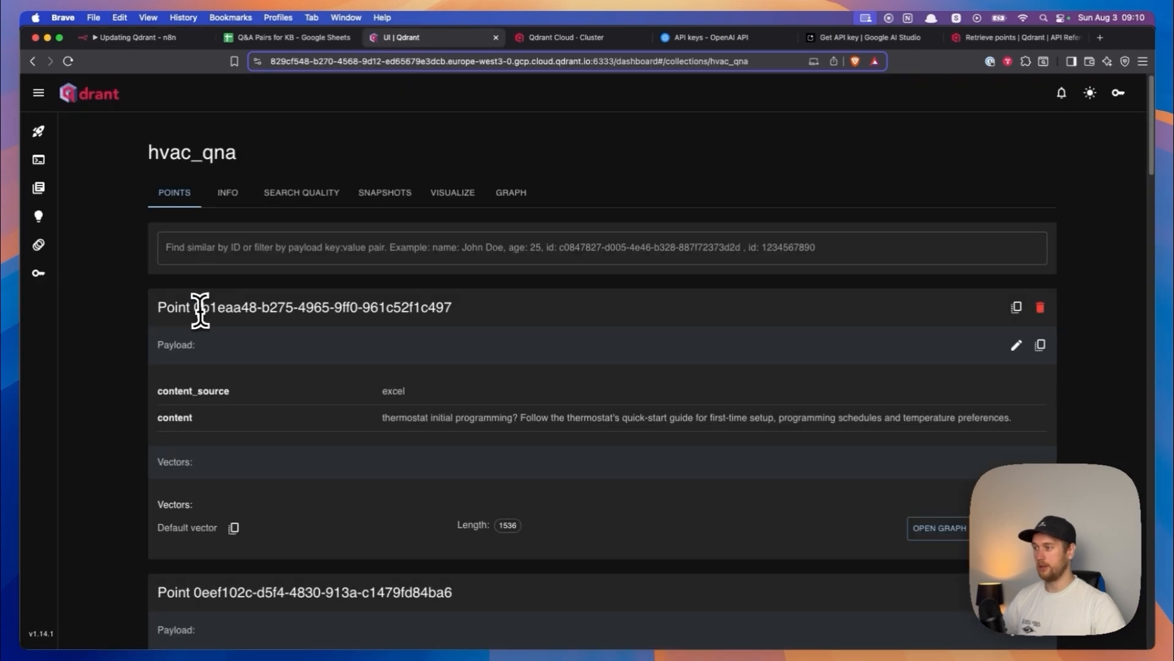
left_click_drag(458, 311, 197, 306)
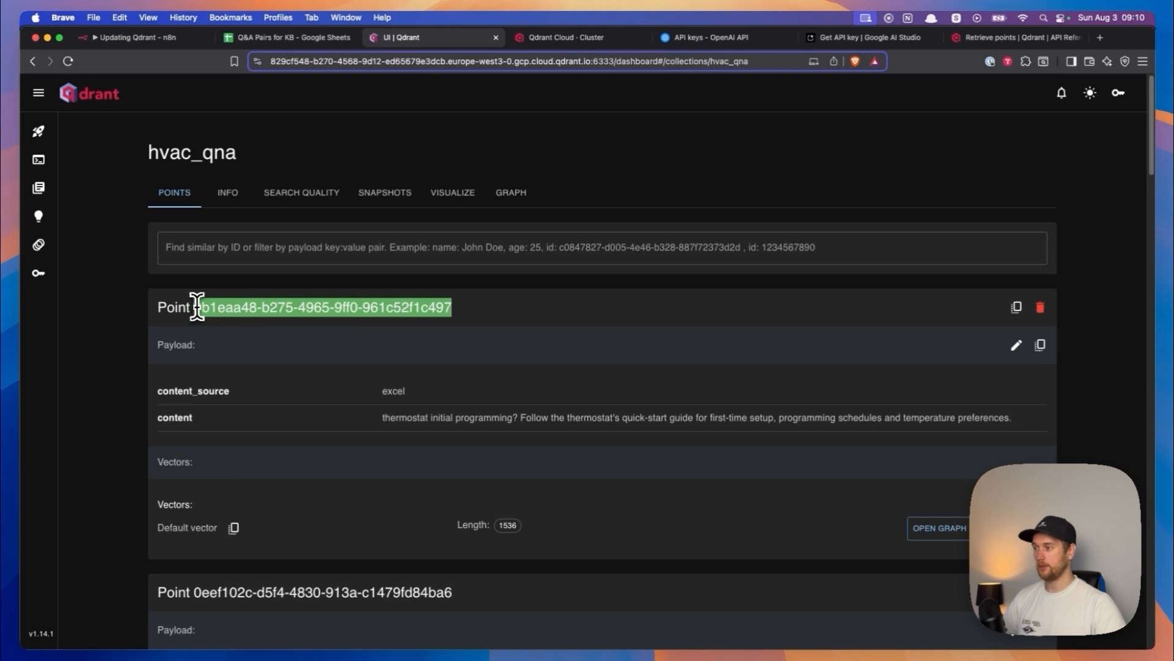
- Compare the Upsert body's content_source field with the first point's payload in Qdrant, placing the Qdrant tab beside the n8n tab
left_click(177, 39)
left_click_drag(363, 233, 463, 232)
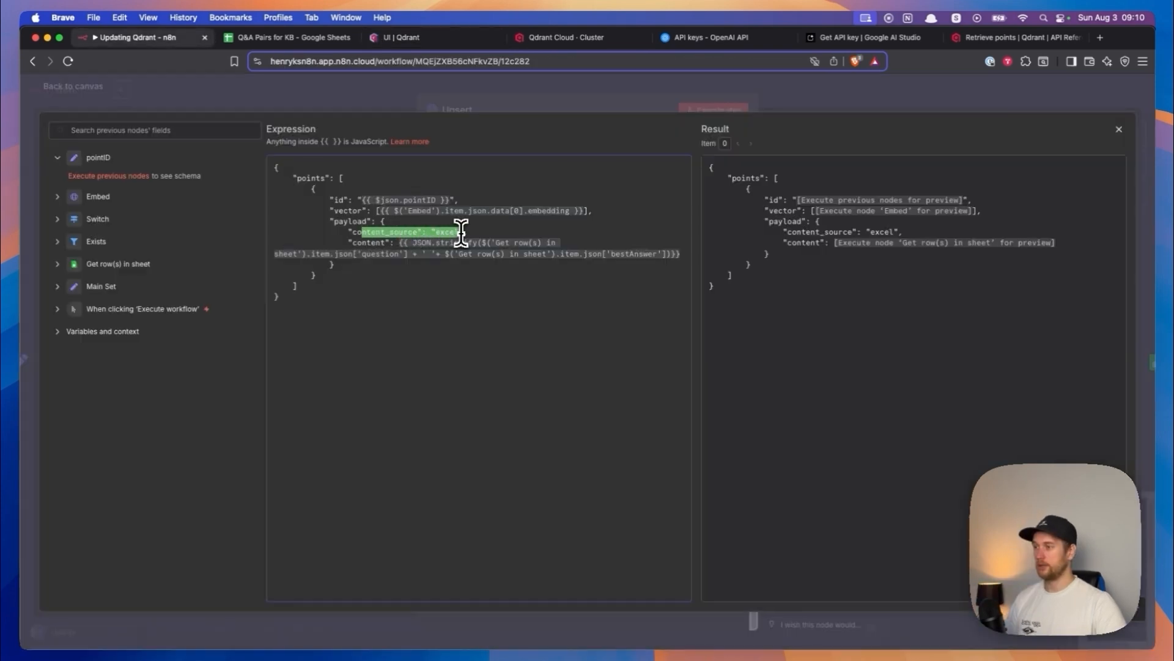
left_click_drag(419, 40, 306, 44)
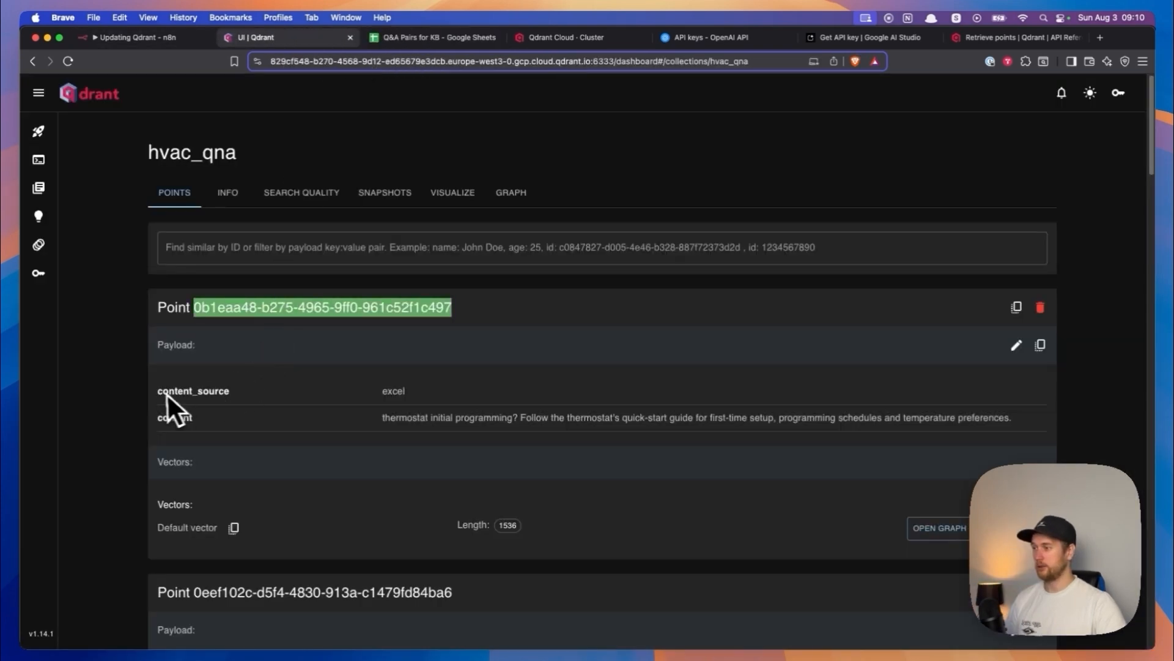
left_click_drag(163, 391, 238, 394)
left_click_drag(380, 393, 424, 393)
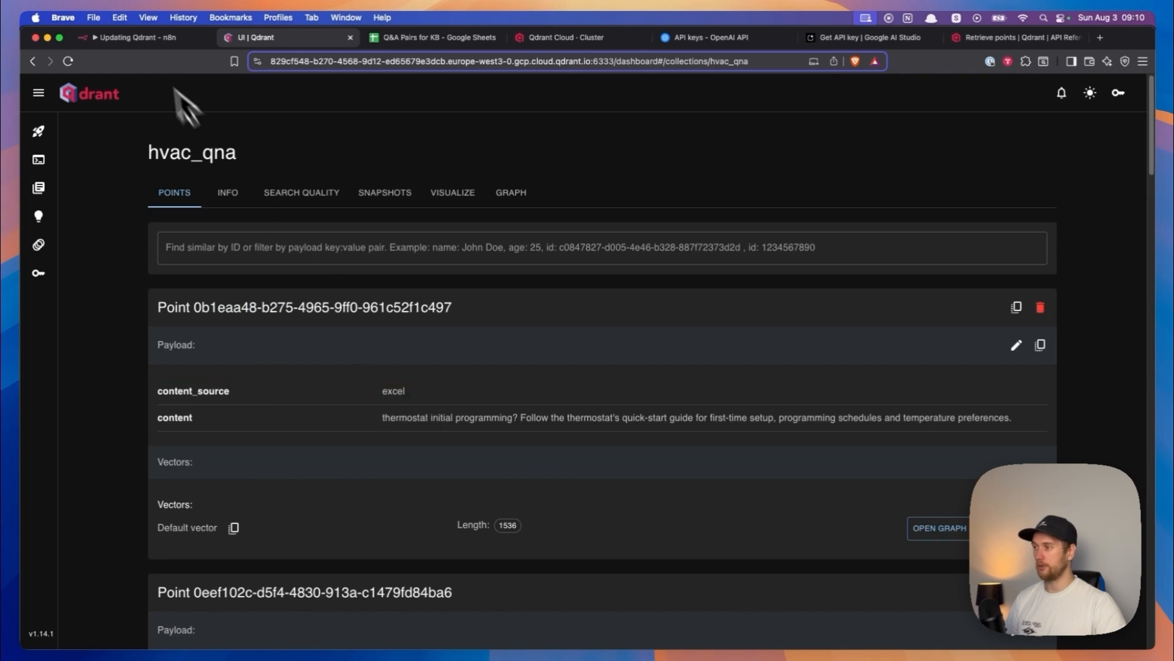
- Compare the content expression in n8n's Upsert body with the content text of the first point in Qdrant
left_click(144, 41)
left_click_drag(353, 244, 611, 267)
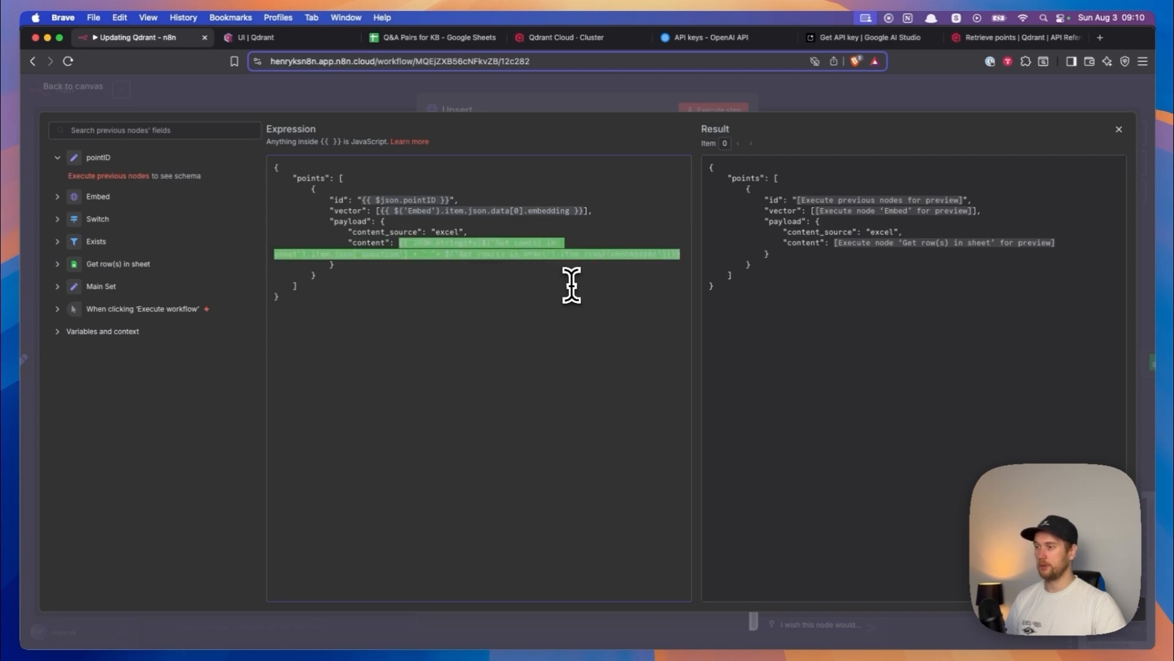
left_click(239, 37)
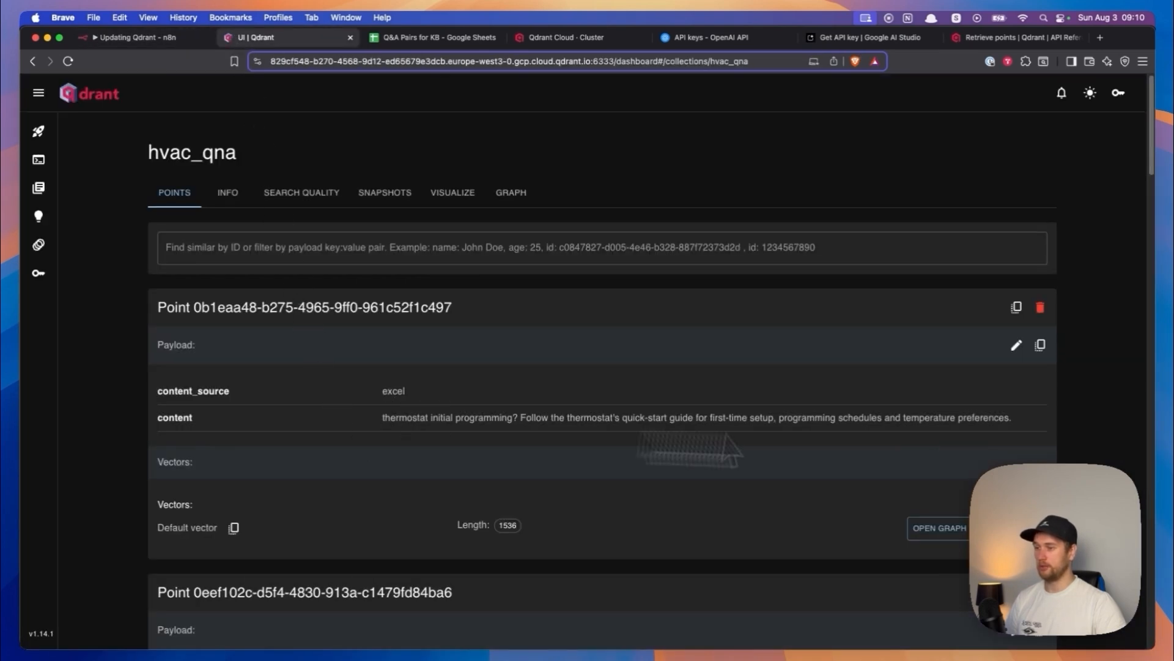
left_click_drag(1004, 422, 427, 421)
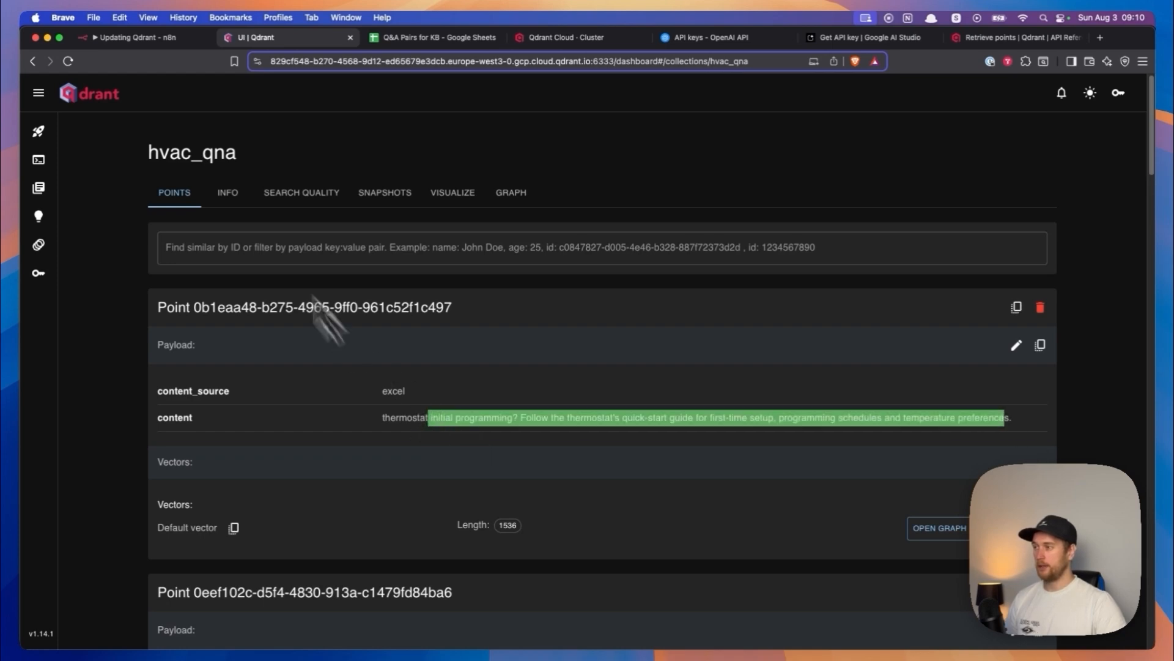
- Return to n8n and inspect the vector expression in the Upsert node's JSON body that references the Embed output
left_click(138, 37)
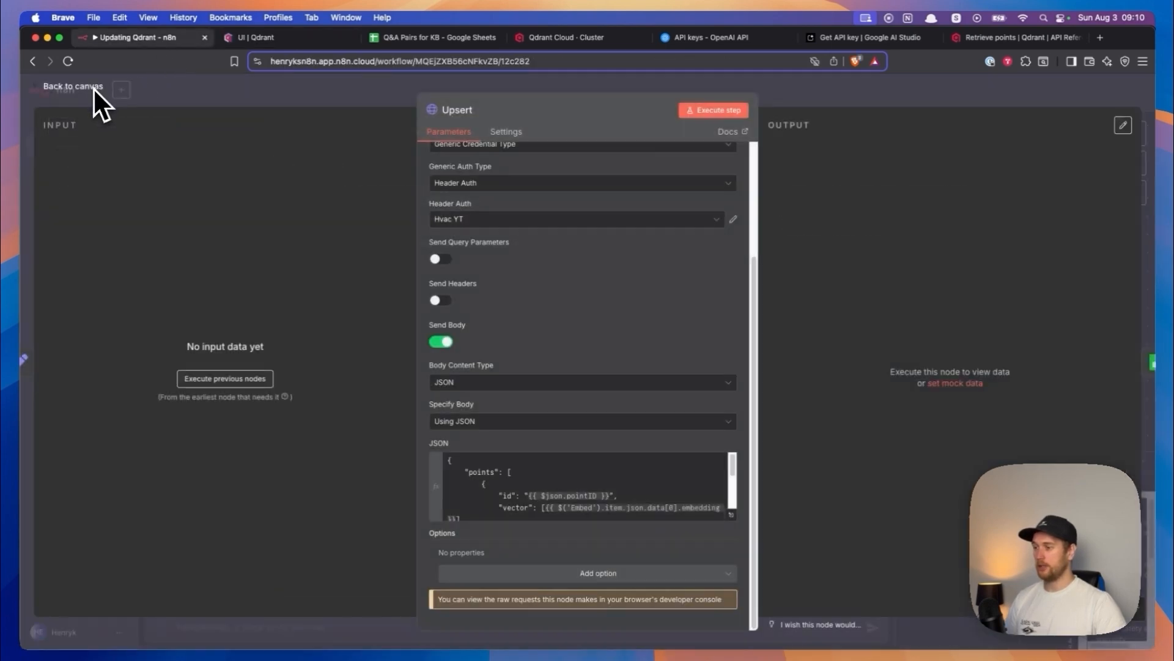
left_click(729, 515)
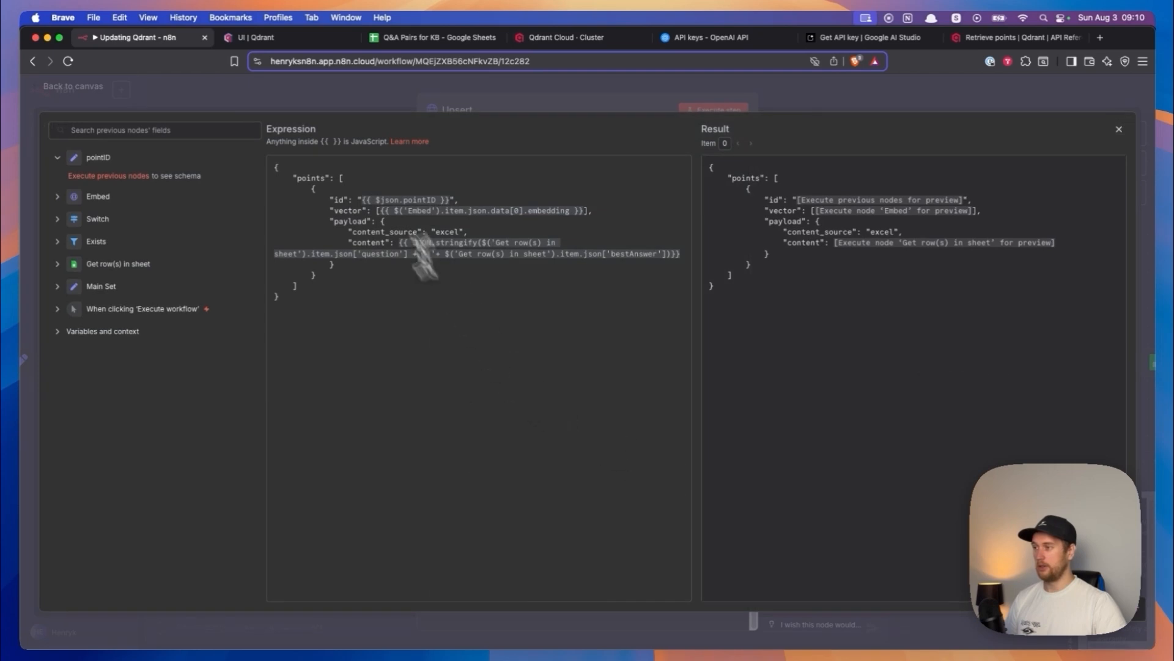
left_click_drag(380, 210, 581, 214)
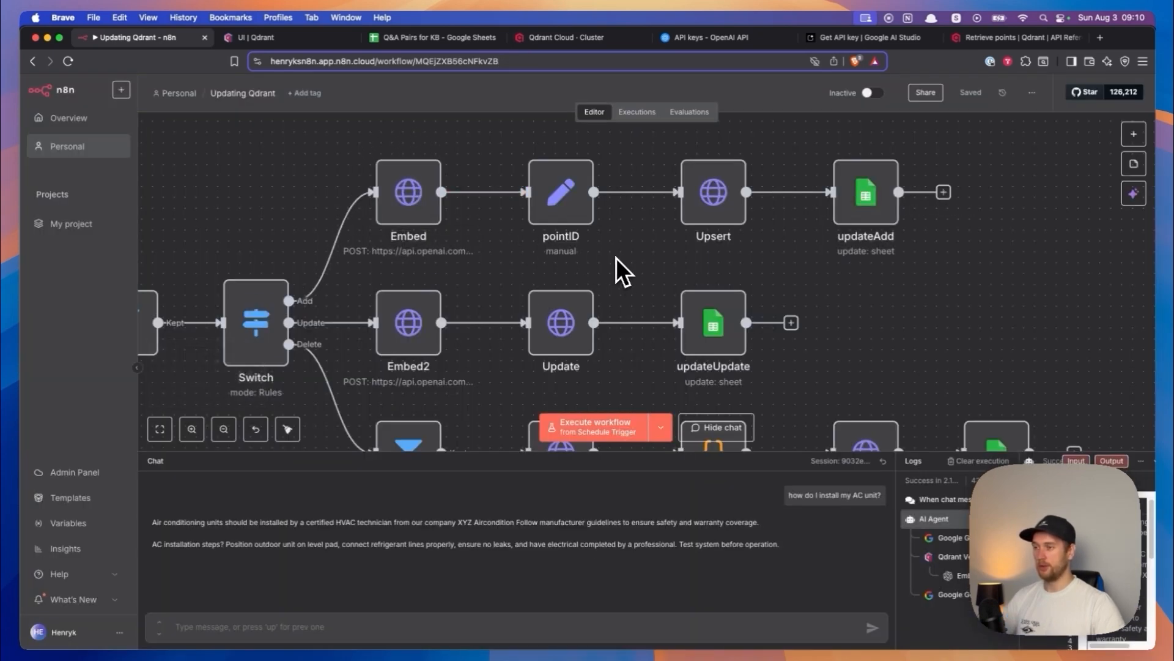
- Open the Main Set node and check its collectionName value against the collection name shown in Qdrant
scroll(618, 265, "left", 10)
scroll(618, 265, "down", 2)
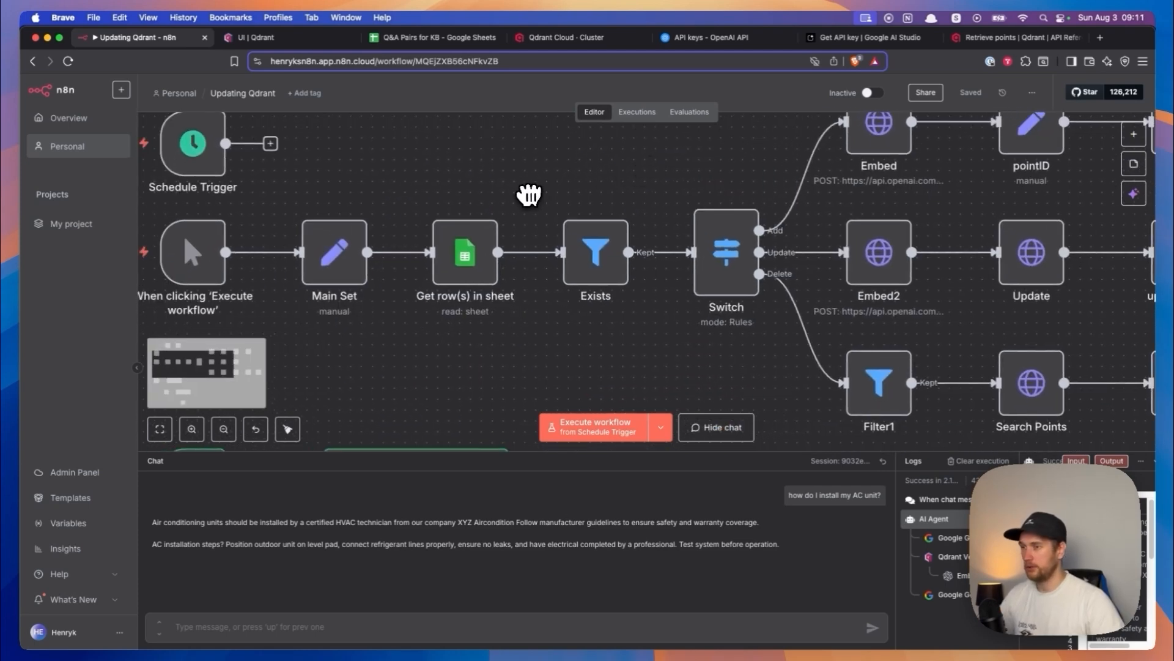
double_click(341, 254)
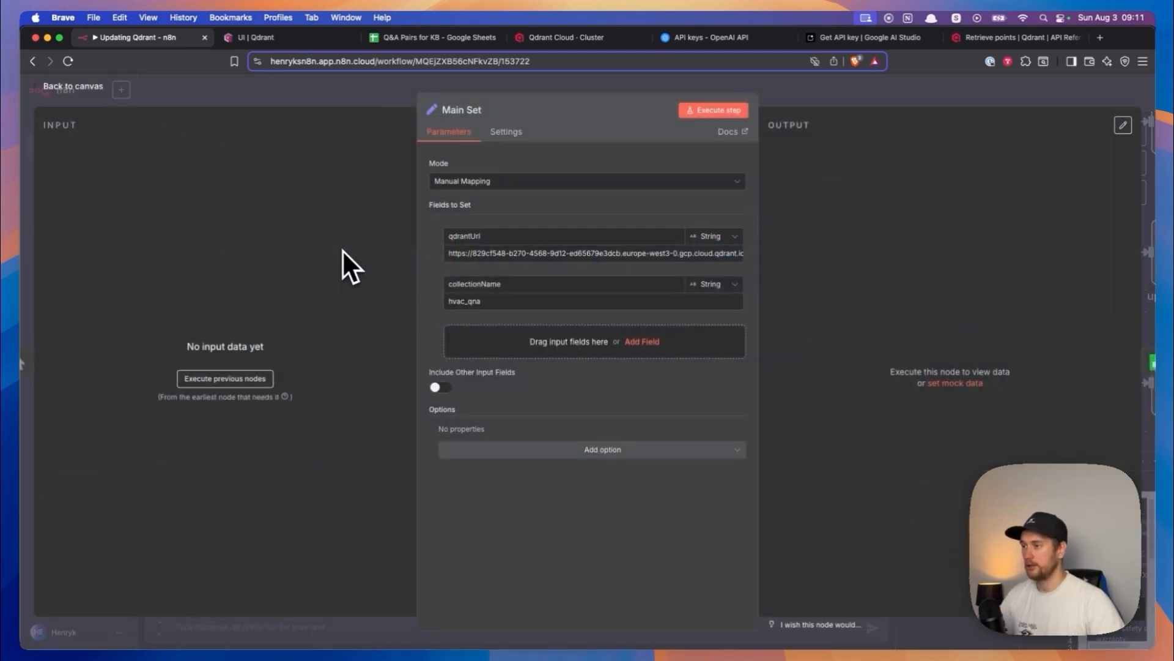
left_click_drag(490, 297, 450, 300)
left_click(492, 301)
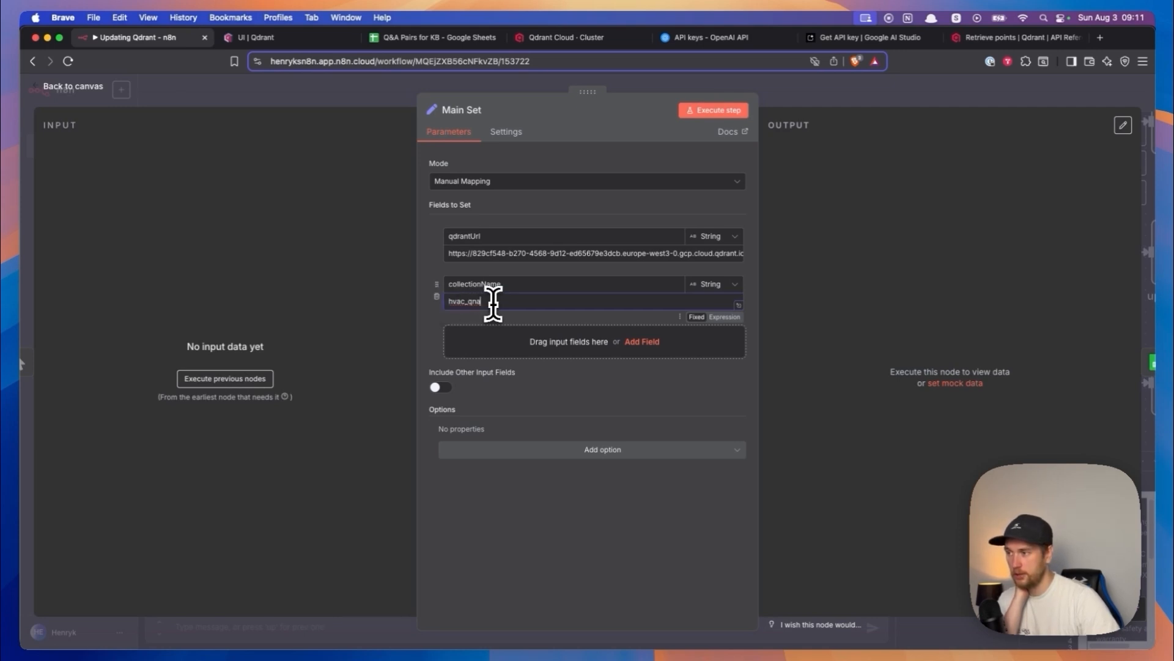
left_click(238, 39)
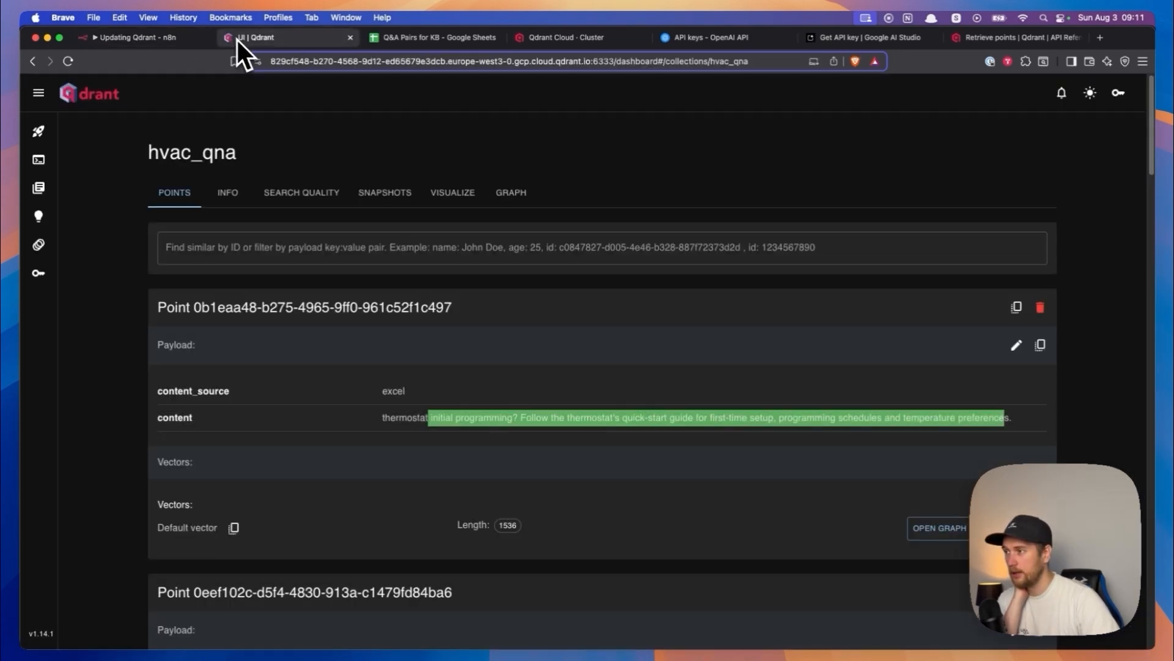
double_click(179, 148)
left_click(183, 39)
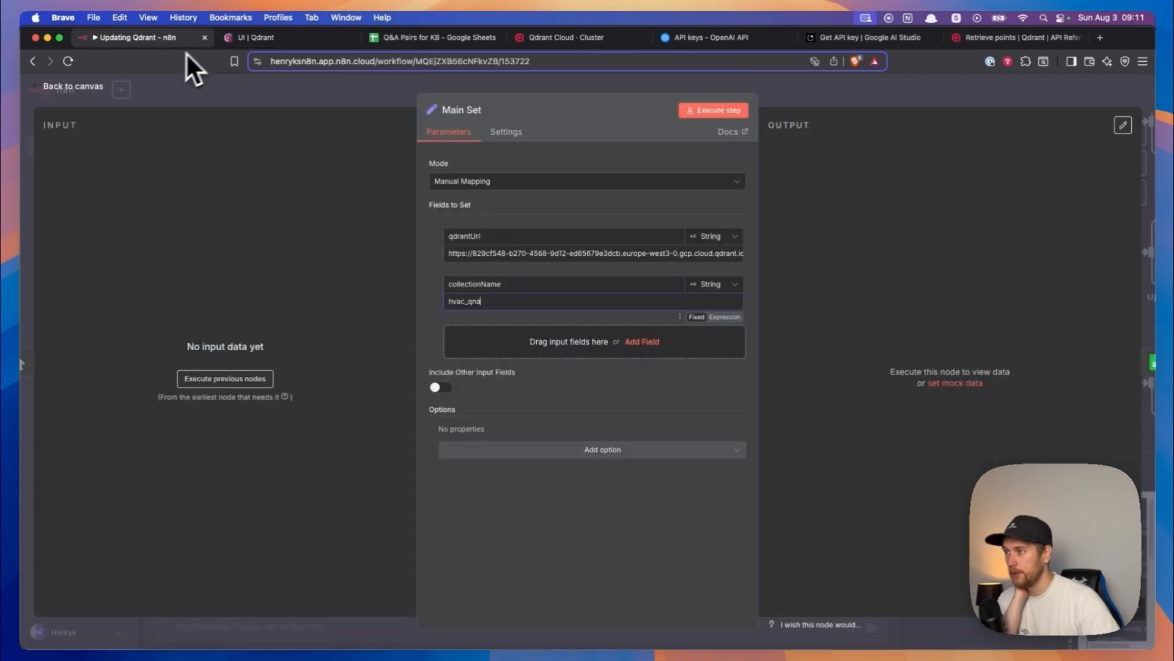
- Open the AI Agent's Qdrant Vector Store tool and check that hvac_qna is the chosen Qdrant collection
scroll(344, 337, "down", 10)
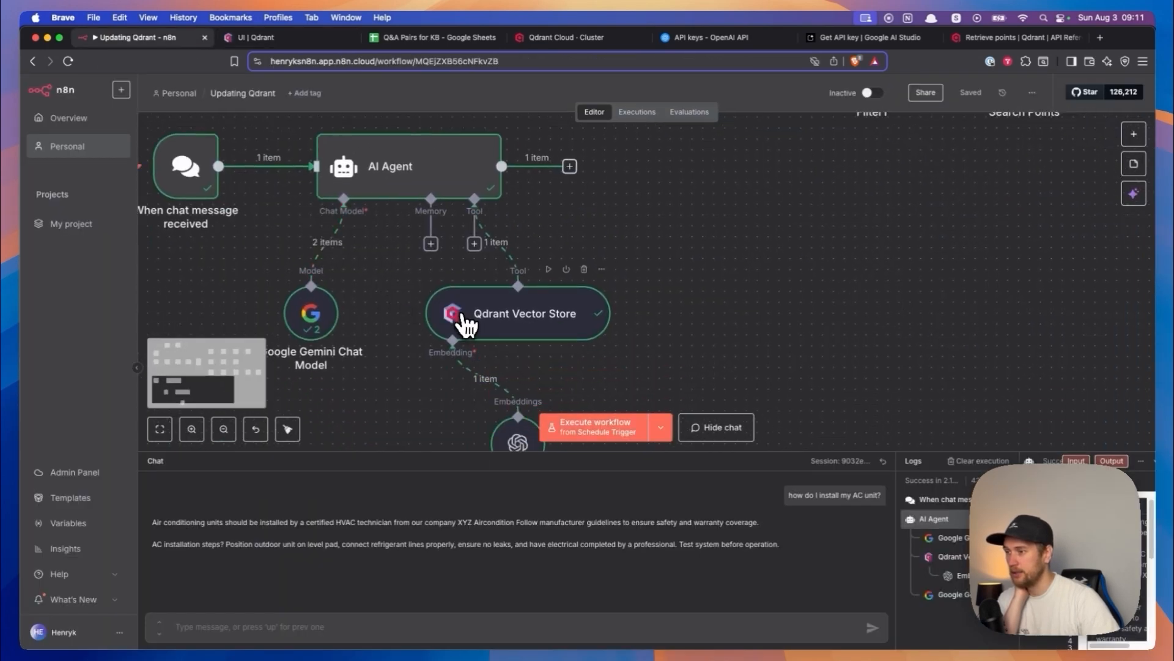
double_click(468, 325)
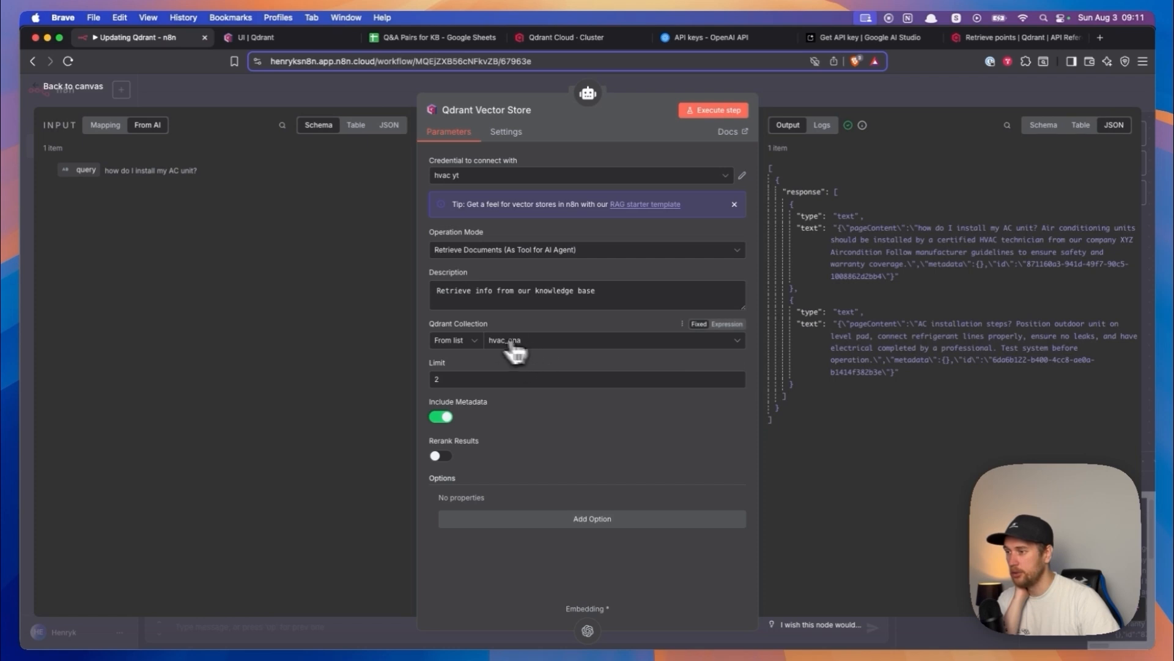
left_click(528, 342)
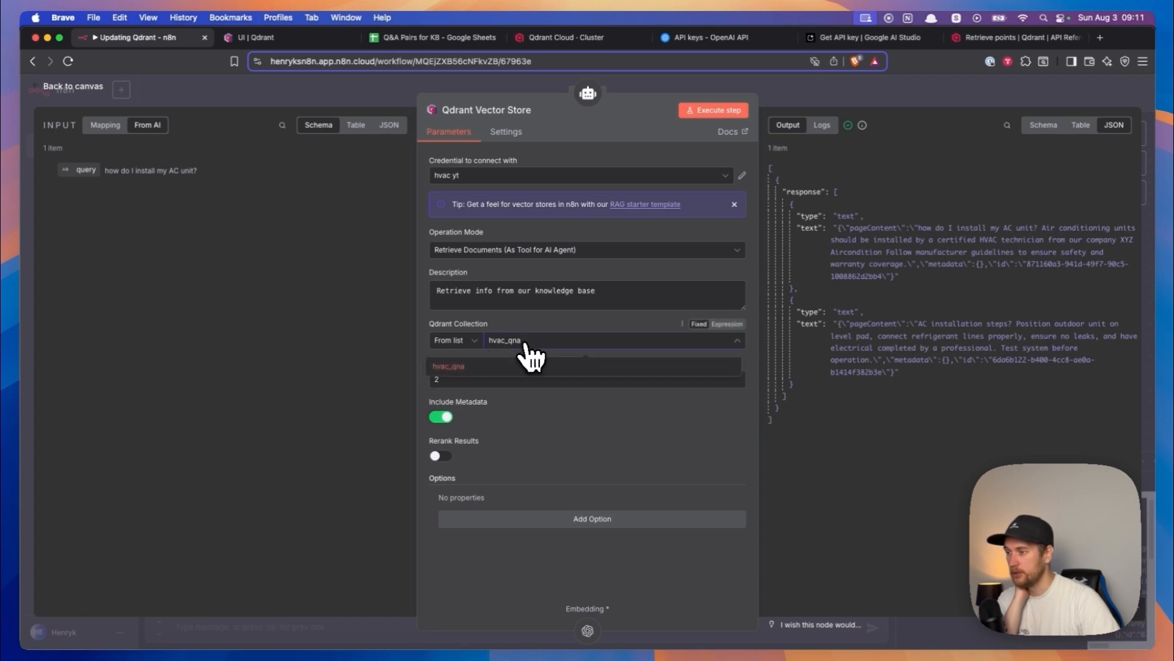
left_click(493, 364)
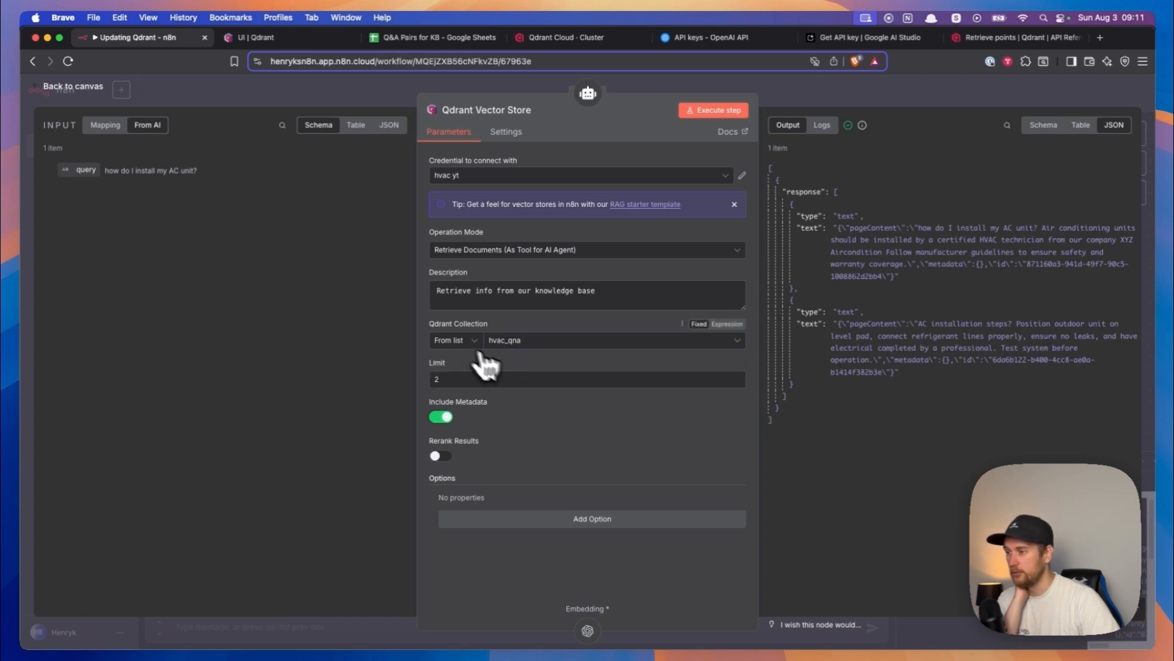
left_click(525, 346)
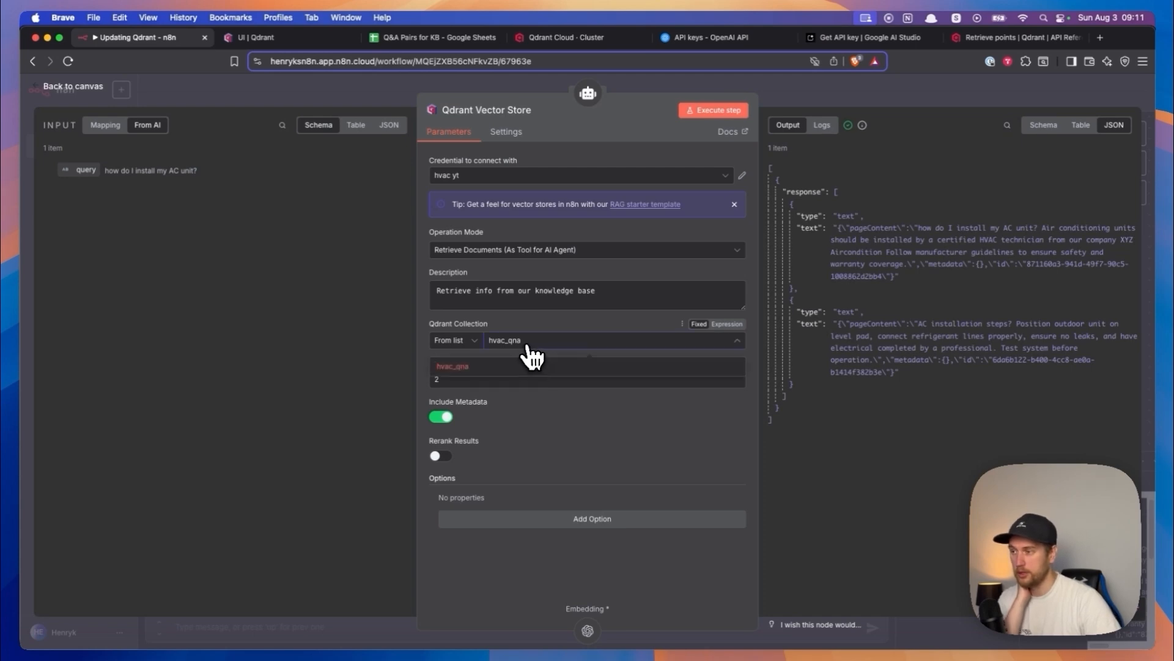
left_click(73, 86)
- Open the Update node's JSON body in the expression editor and inspect the id expression that references the Switch node's pointId
scroll(741, 233, "down", 10)
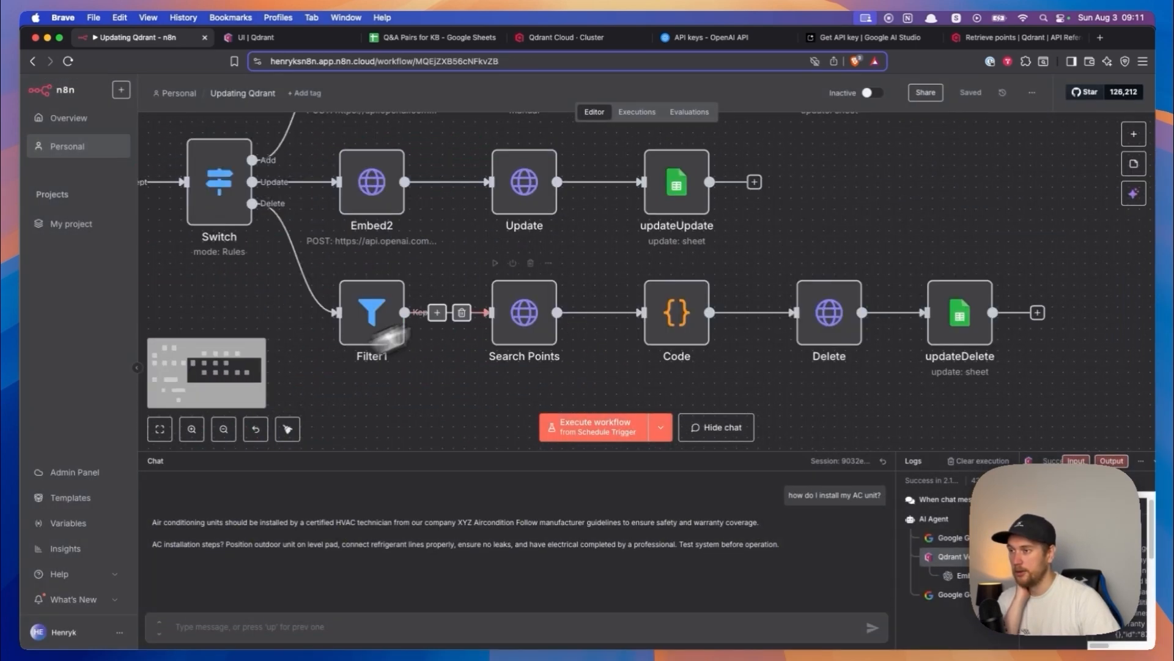
left_click_drag(597, 259, 600, 378)
left_click_drag(477, 289, 502, 178)
left_click_drag(626, 295, 627, 263)
left_click(576, 213)
double_click(576, 213)
scroll(593, 378, "down", 5)
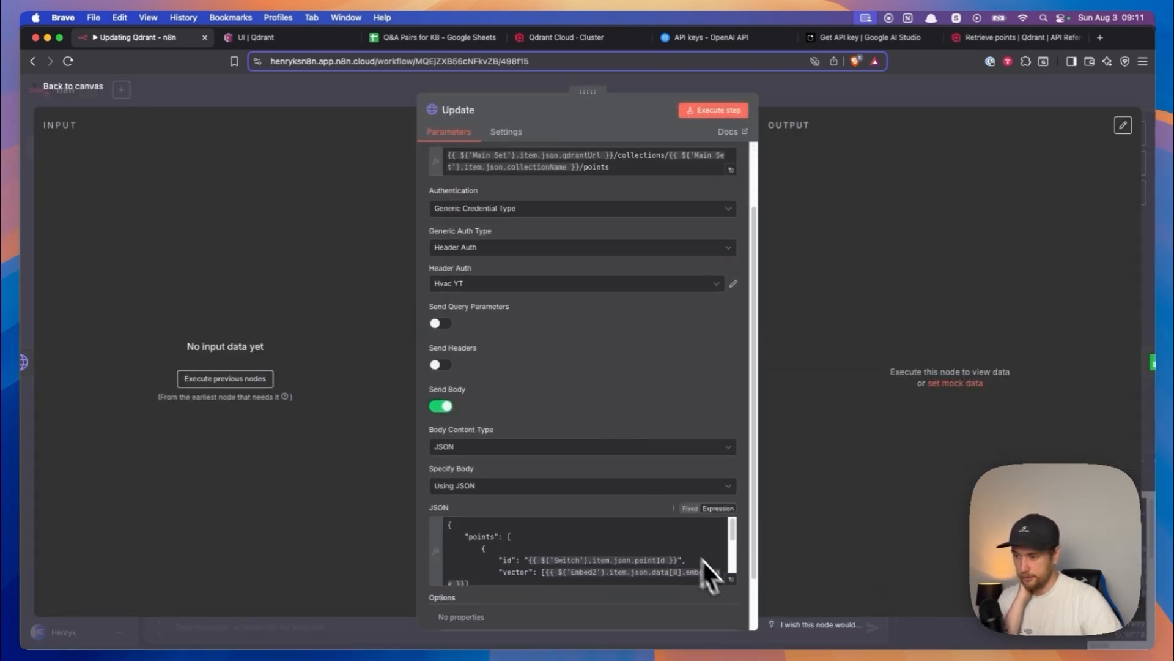
left_click(733, 580)
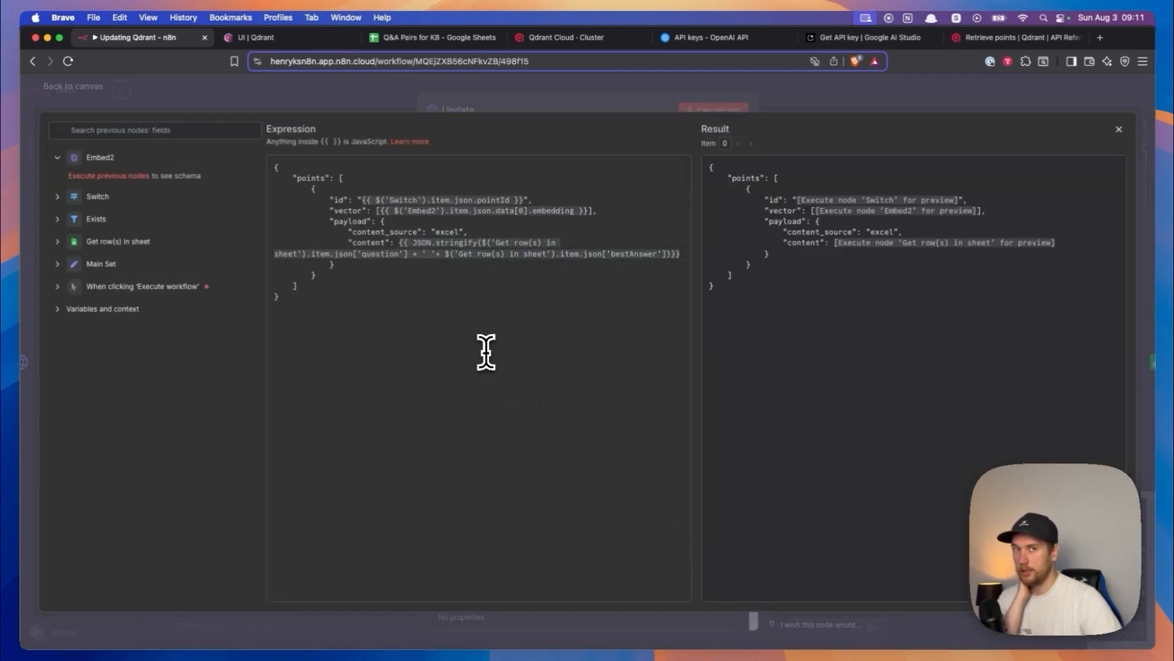
left_click_drag(362, 199, 542, 196)
- Switch to the Q&A Pairs for KB sheet and examine the pointId column and the first entry's task, status and pointId
left_click(405, 44)
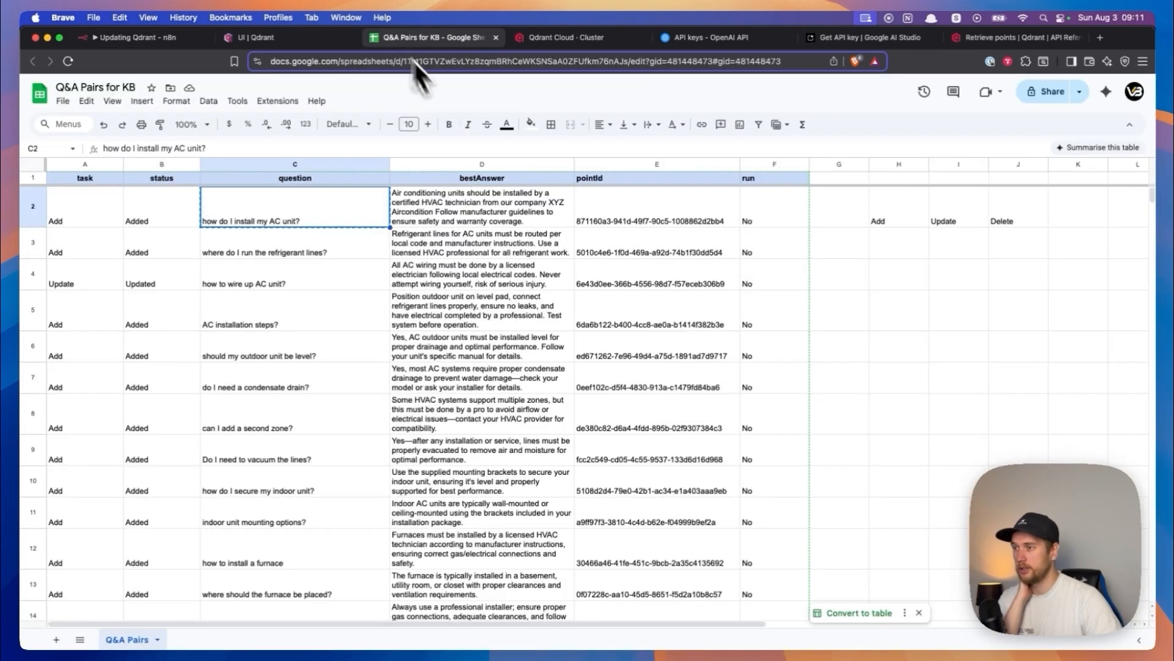
left_click(627, 323)
left_click(647, 354)
left_click_drag(634, 190, 641, 516)
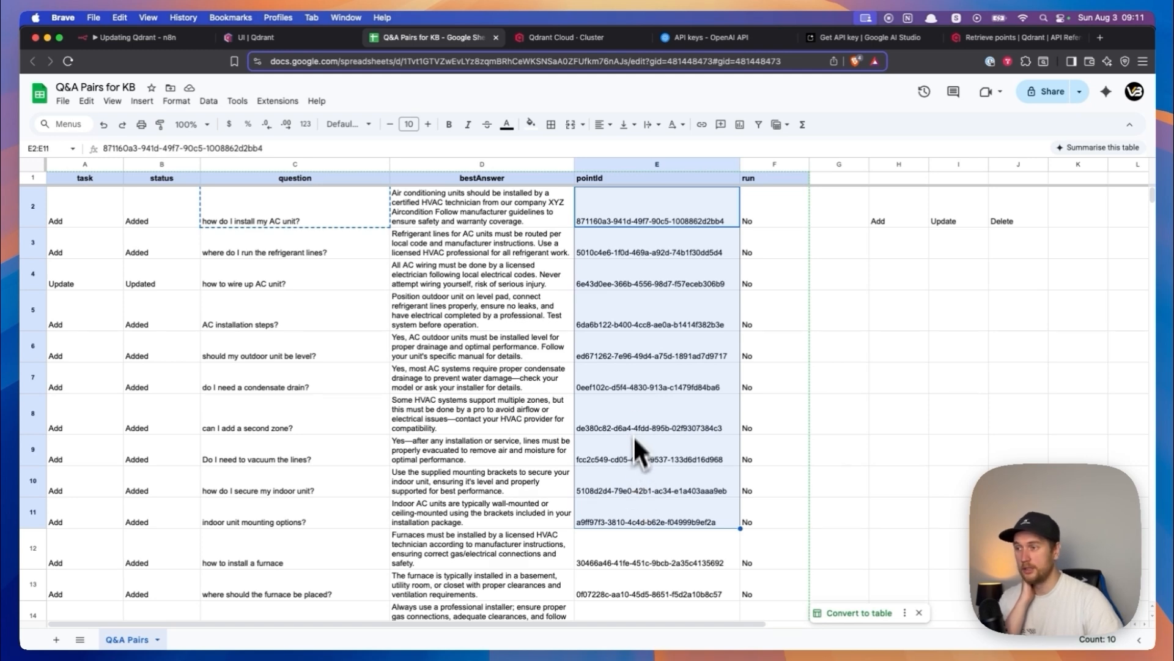
left_click(151, 218)
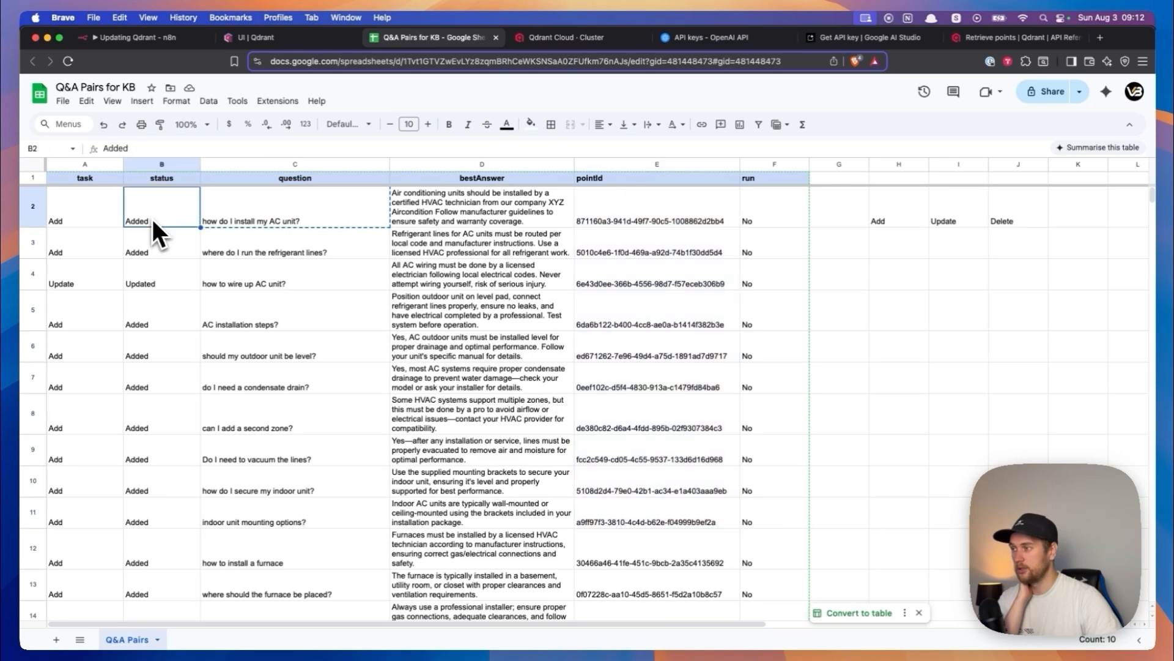
left_click(112, 216)
left_click(642, 215)
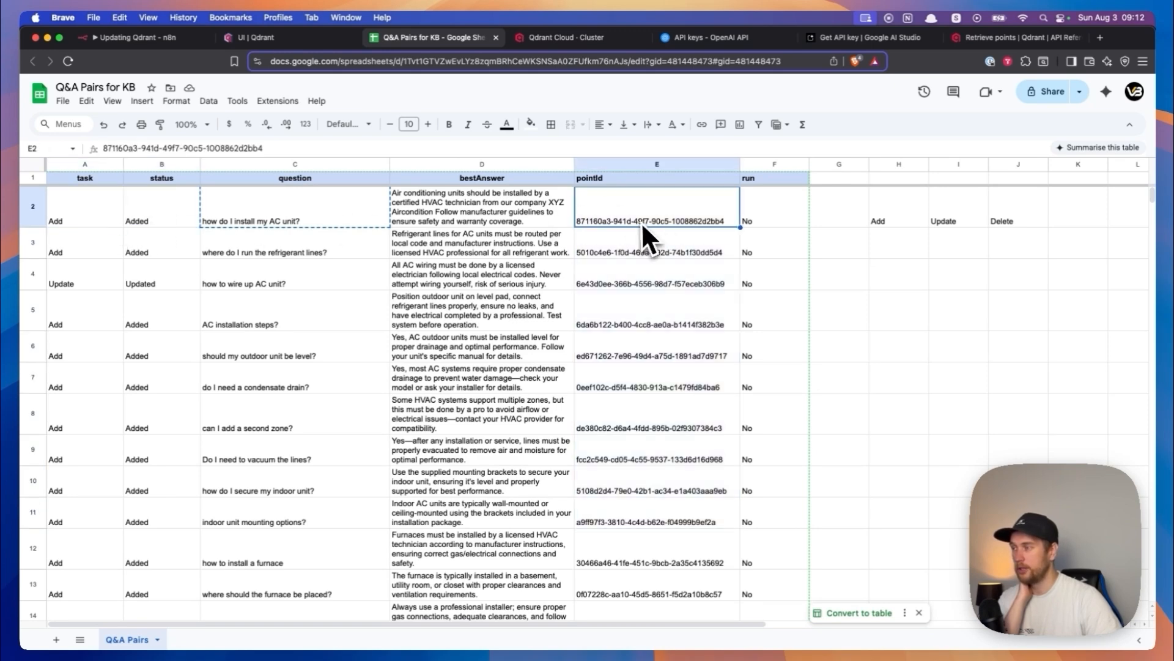
- Switch to Qdrant and look through the stored points
left_click(251, 38)
scroll(306, 351, "down", 5)
scroll(312, 353, "up", 10)
- Return to n8n, leave the Update node and inspect the has_id filter in the Search Points node's JSON body
left_click(156, 38)
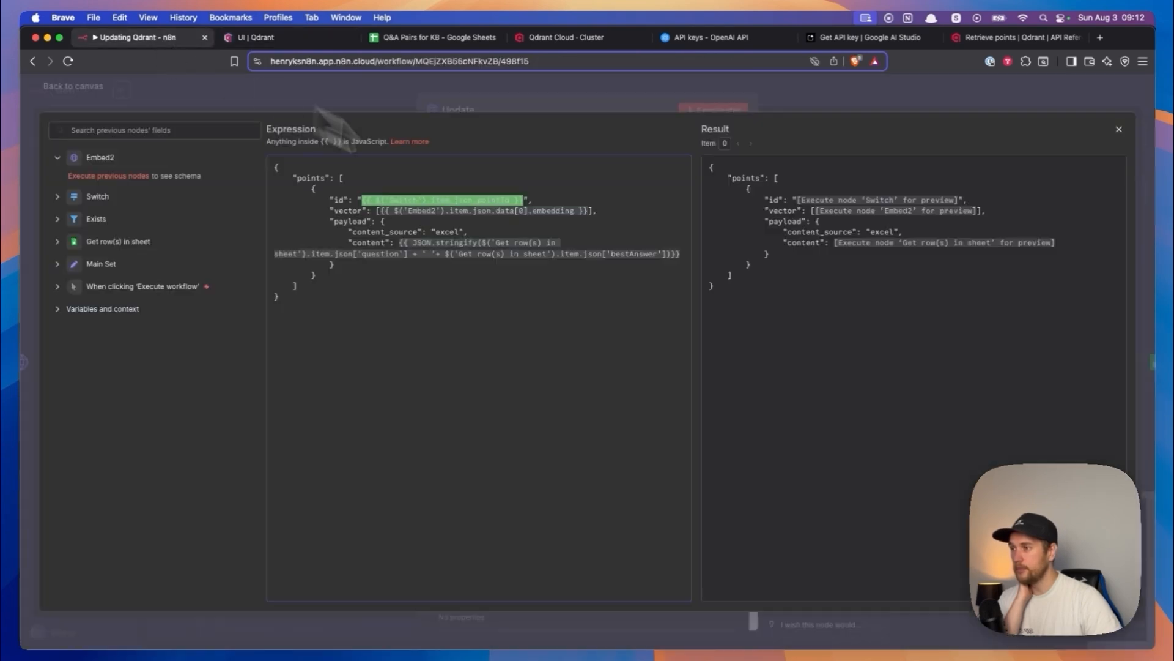
left_click(93, 87)
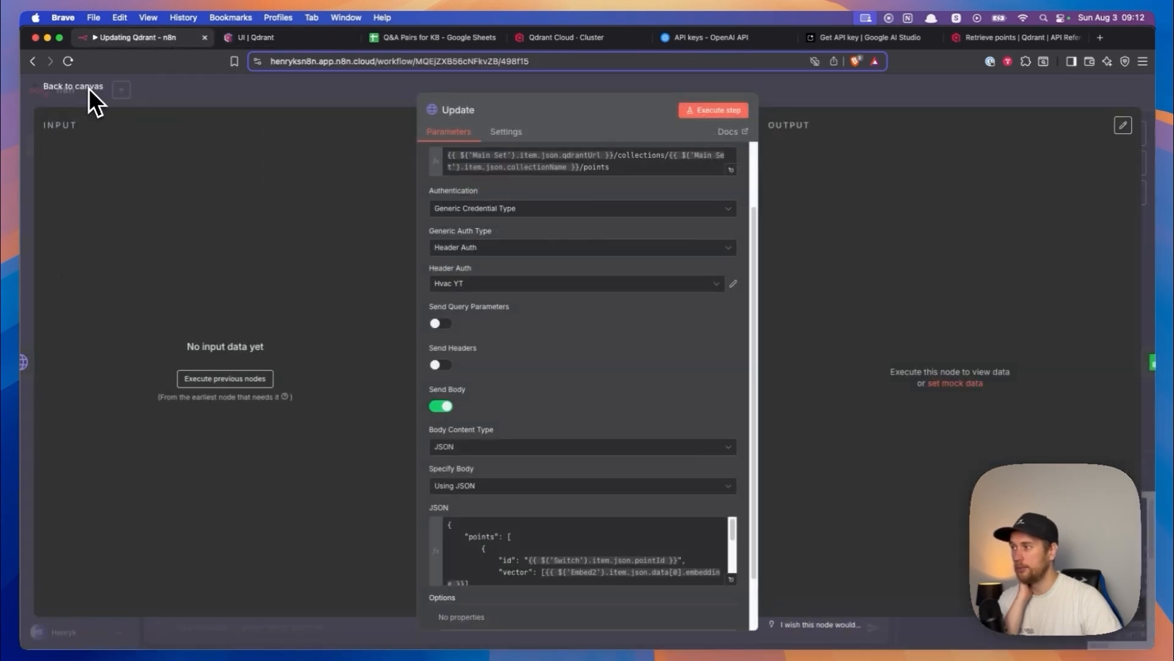
left_click(88, 89)
left_click_drag(374, 288, 499, 273)
scroll(501, 275, "right", 2)
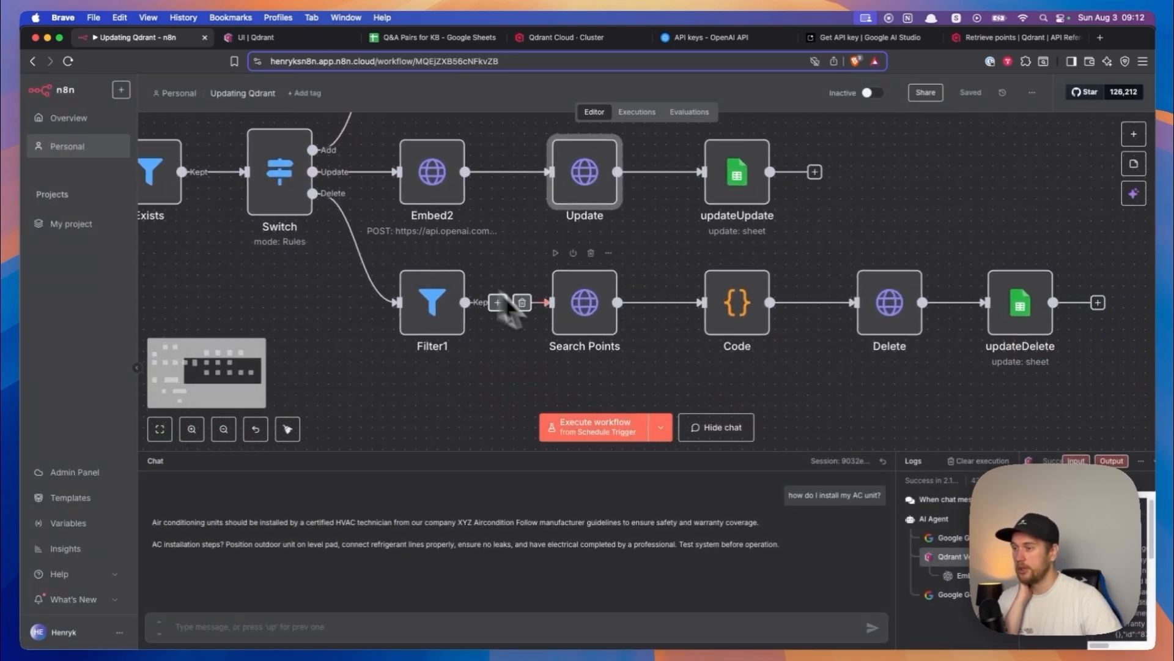
double_click(582, 313)
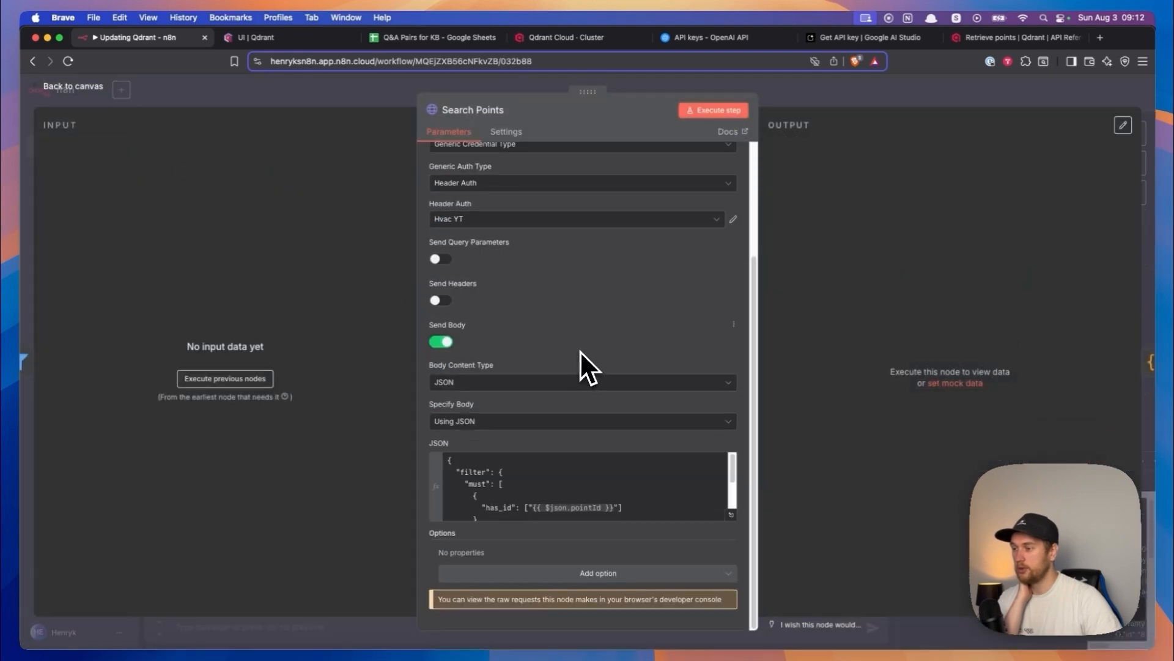
scroll(596, 471, "down", 3)
left_click(93, 92)
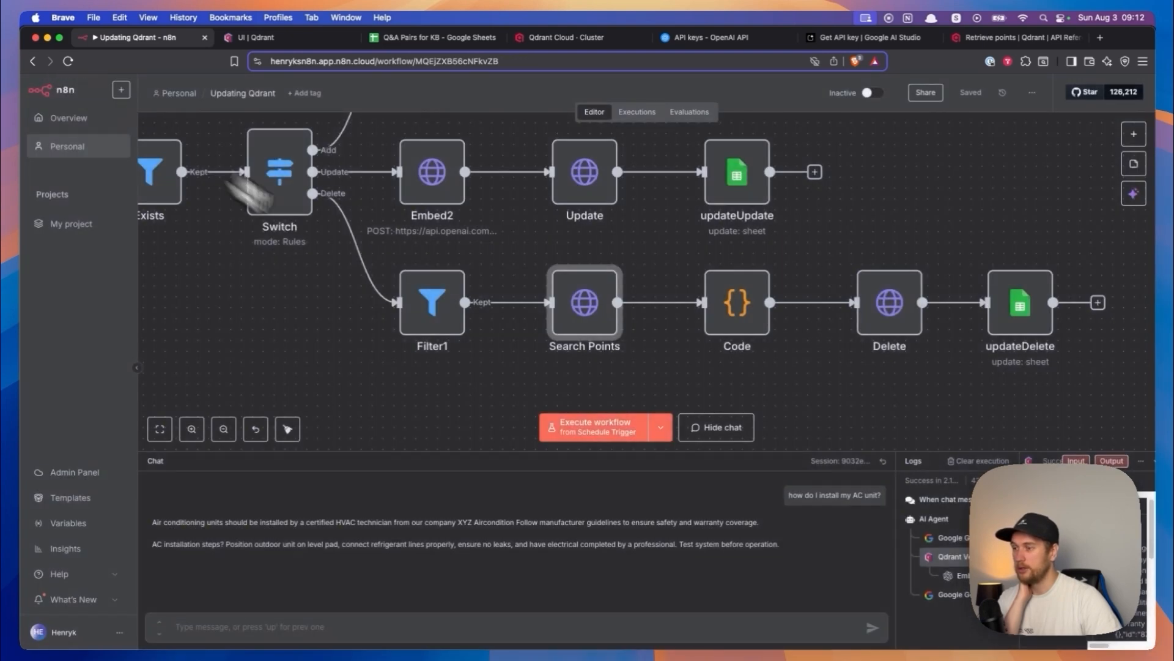
- Look over the Code, Delete and updateDelete nodes at the end of the Delete branch
left_click_drag(496, 375, 221, 309)
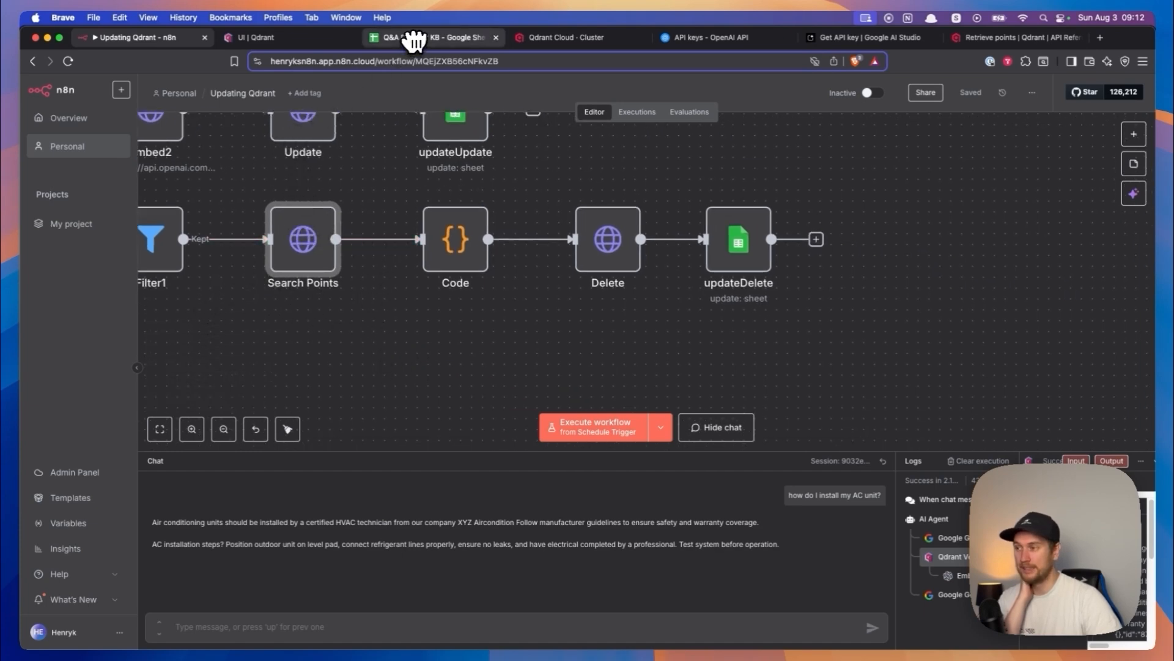
left_click(446, 243)
left_click(468, 321)
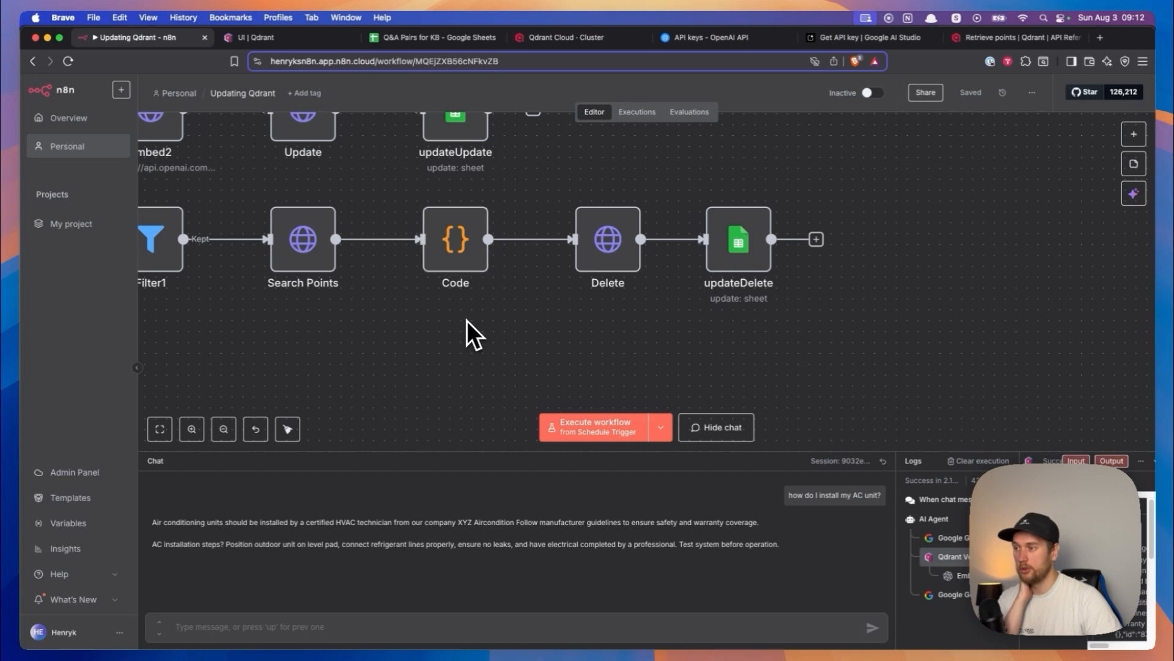
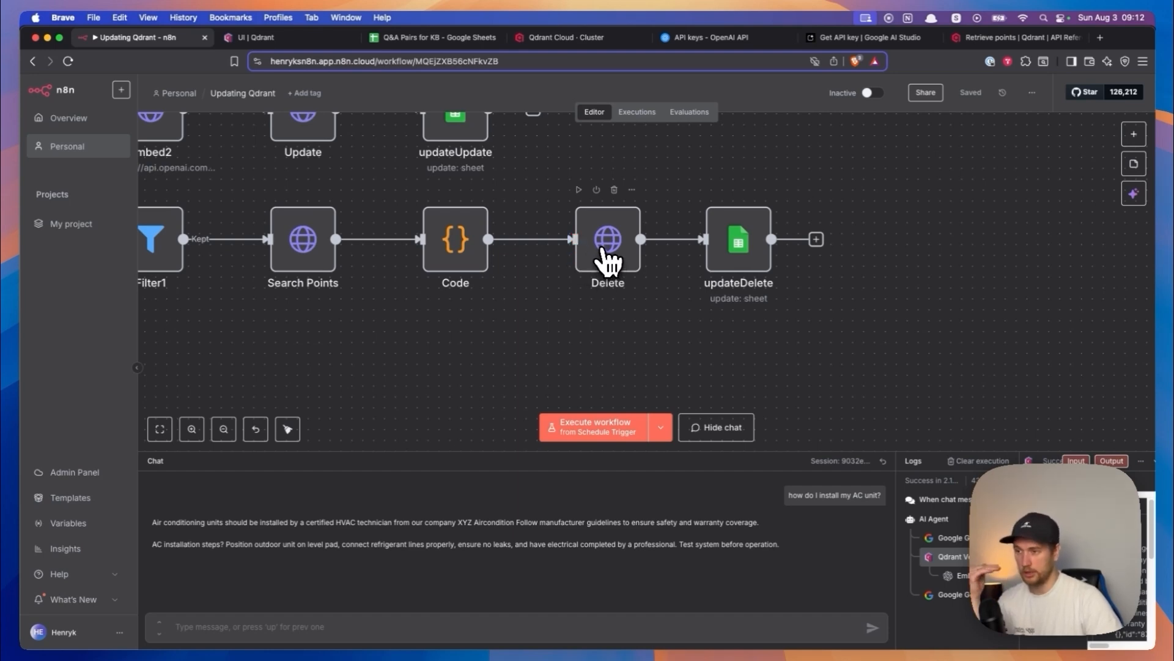
- Inspect the Delete node's request settings, then look through the entries in the Q&A Pairs for KB sheet
double_click(598, 248)
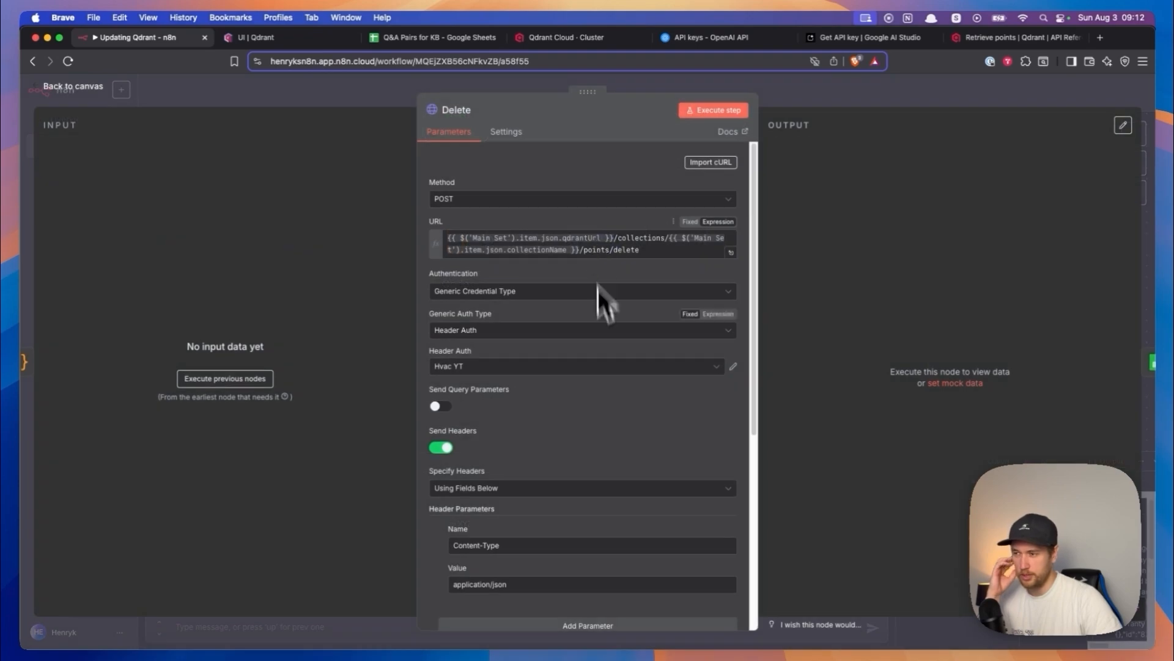
scroll(616, 379, "down", 5)
left_click(381, 38)
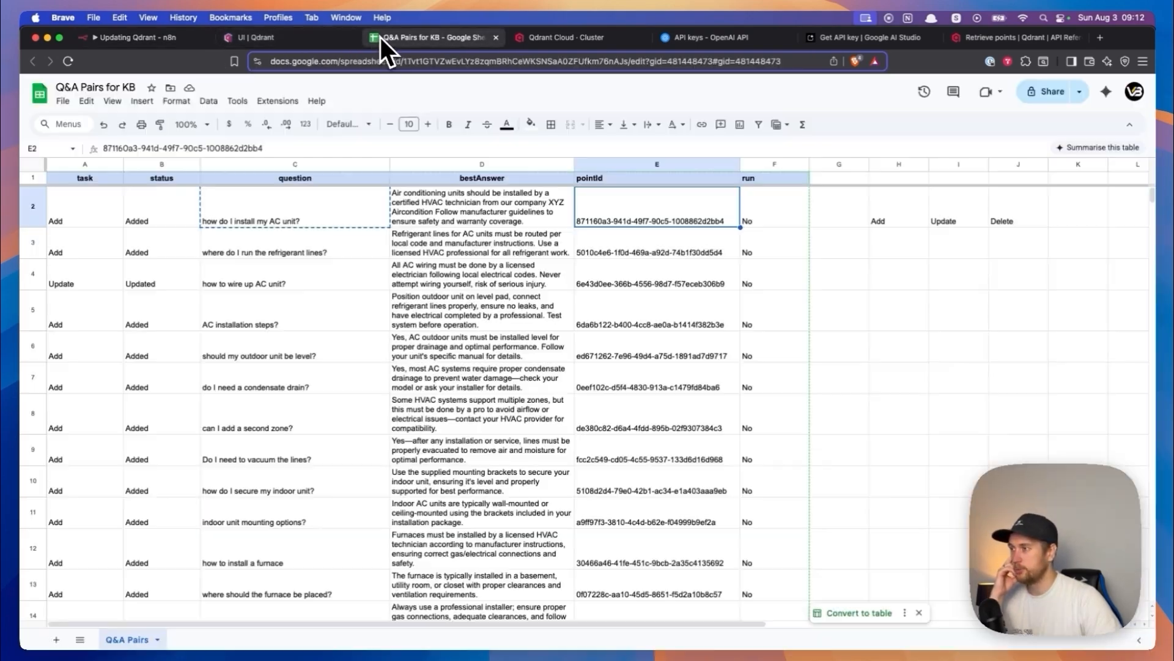
left_click(317, 451)
scroll(322, 449, "down", 5)
scroll(323, 444, "up", 10)
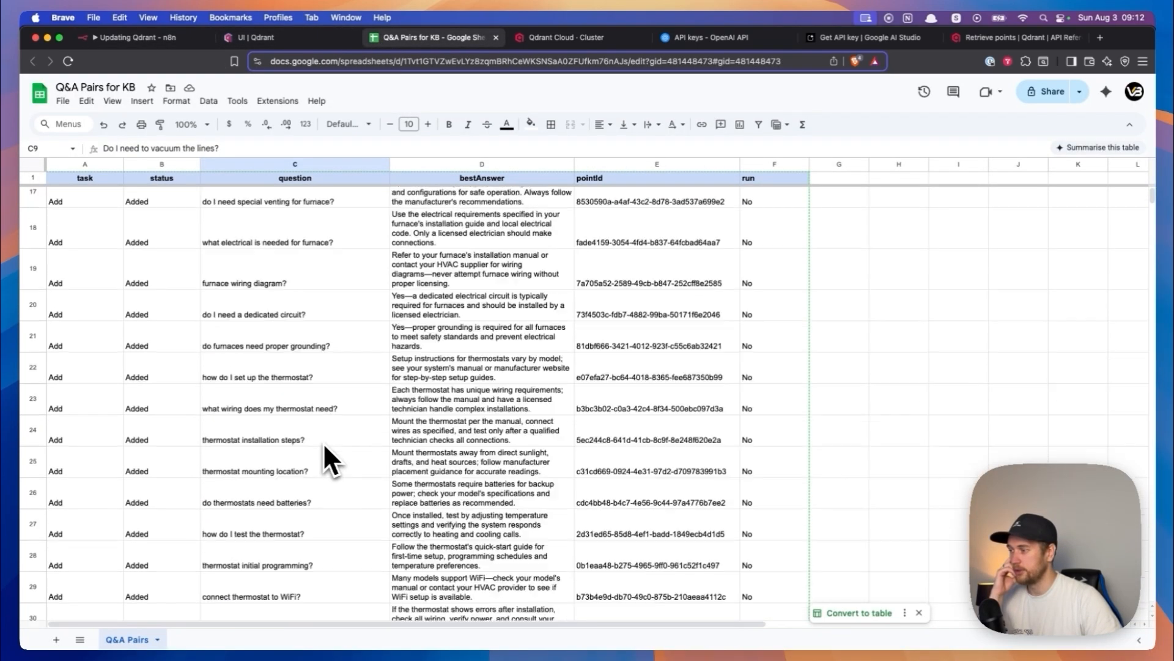
scroll(324, 442, "down", 10)
scroll(324, 441, "up", 10)
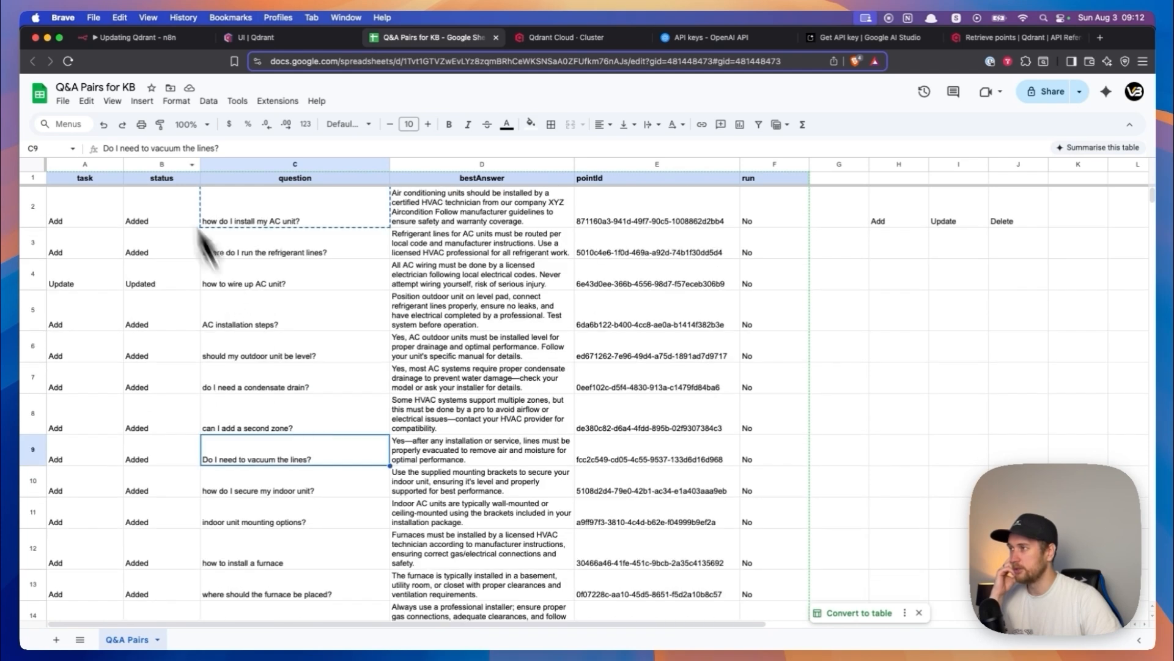
- Return to n8n, leave the Delete node and look over the Delete branch from the Switch node onward
left_click(156, 44)
key("Escape")
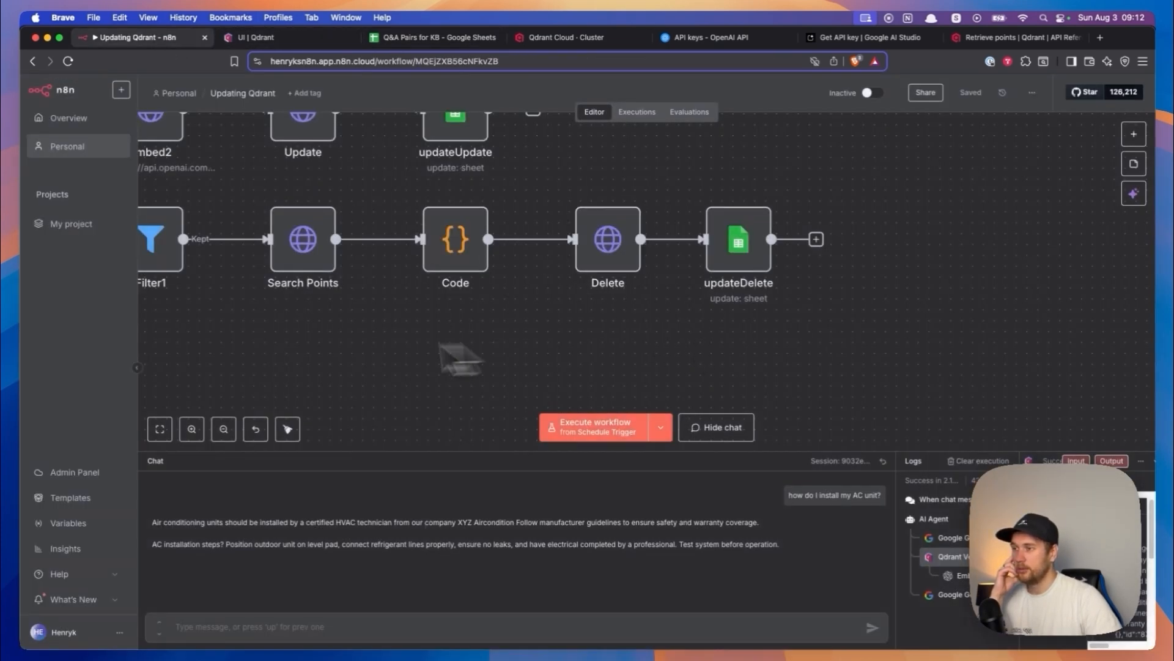
scroll(308, 361, "left", 10)
scroll(471, 354, "left", 3)
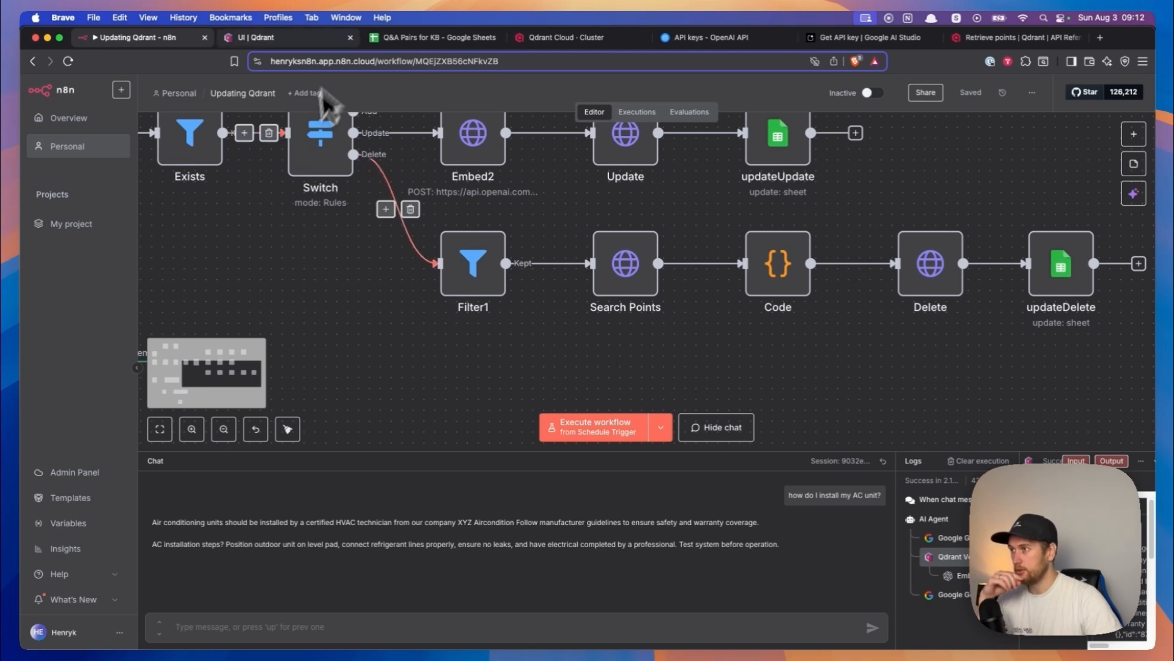
- In the Q&A sheet, set the task of rows 4 to 6 to Delete and check their run and pointId cells
left_click(391, 38)
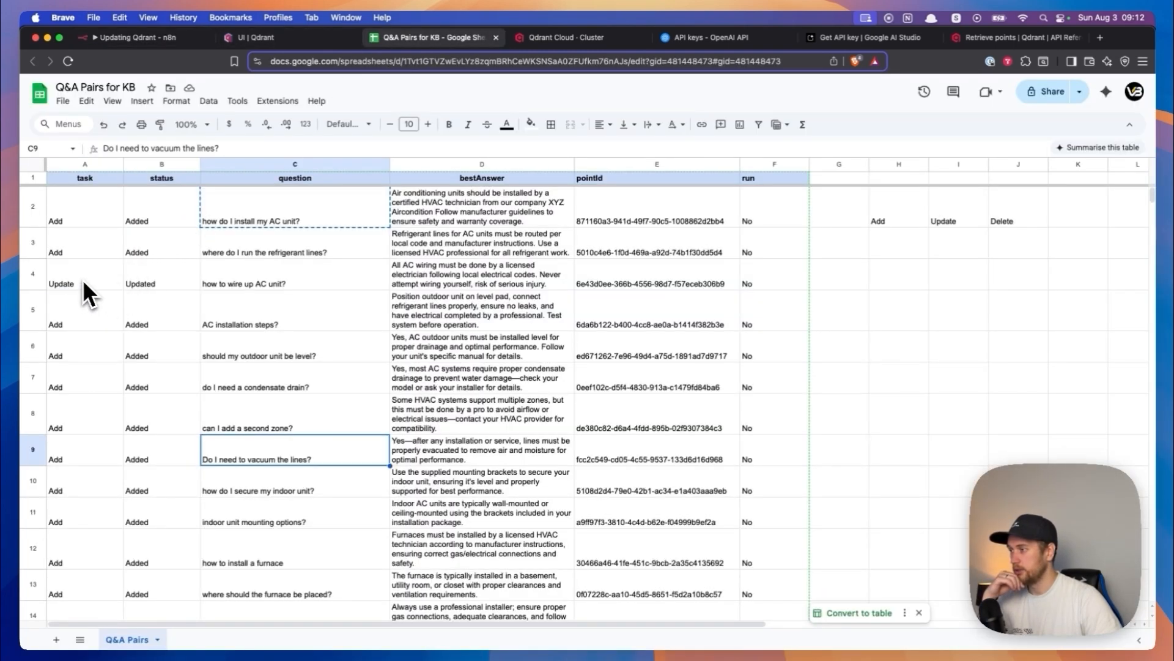
left_click_drag(83, 280, 87, 336)
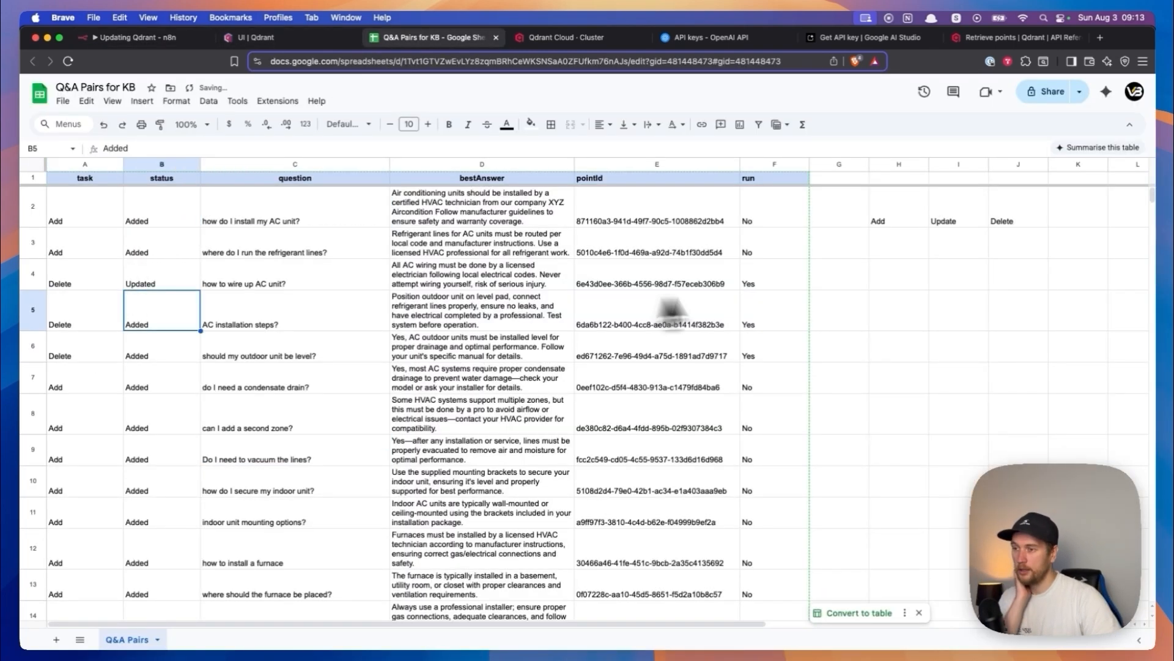
left_click_drag(765, 277, 759, 345)
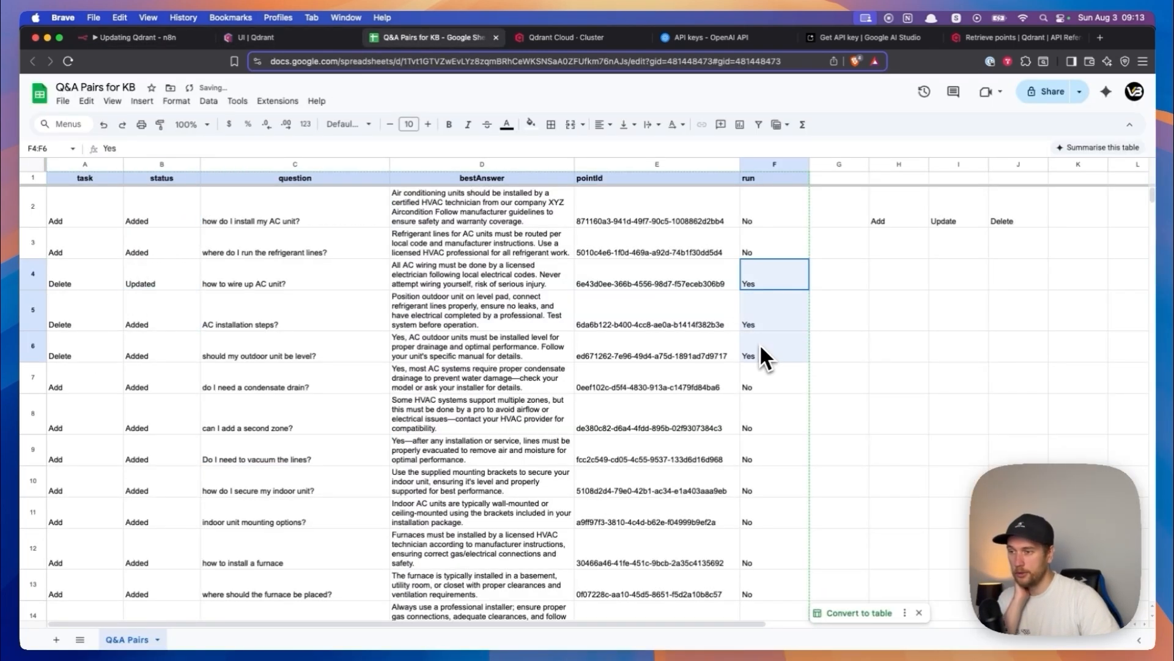
left_click_drag(629, 282, 629, 357)
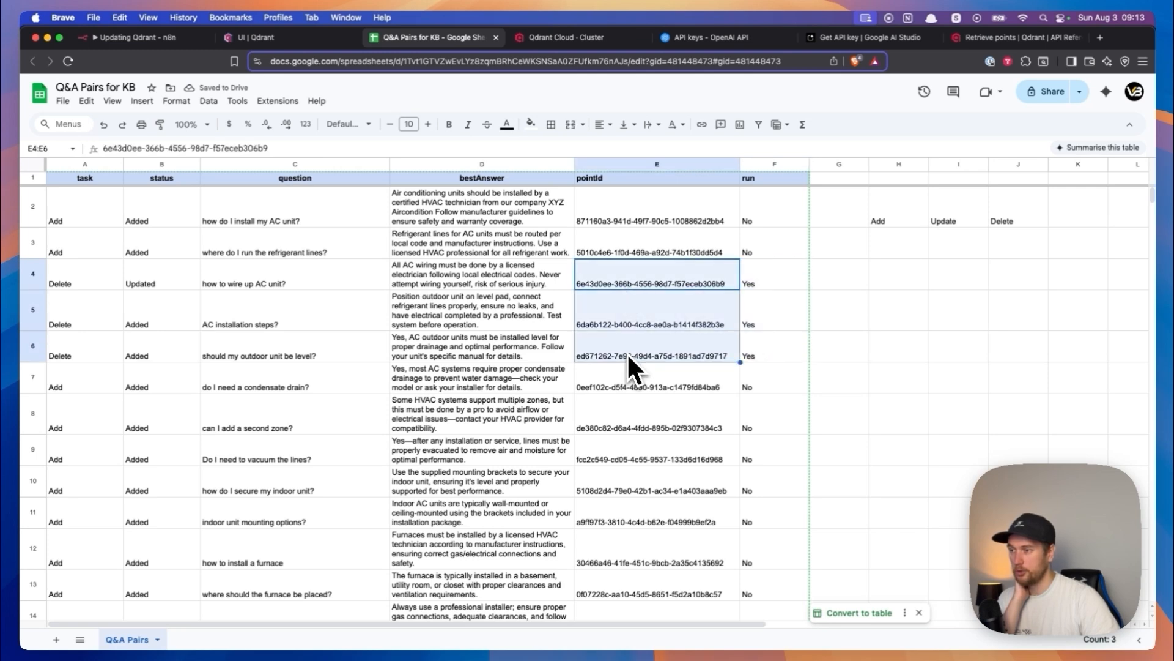
left_click(632, 321)
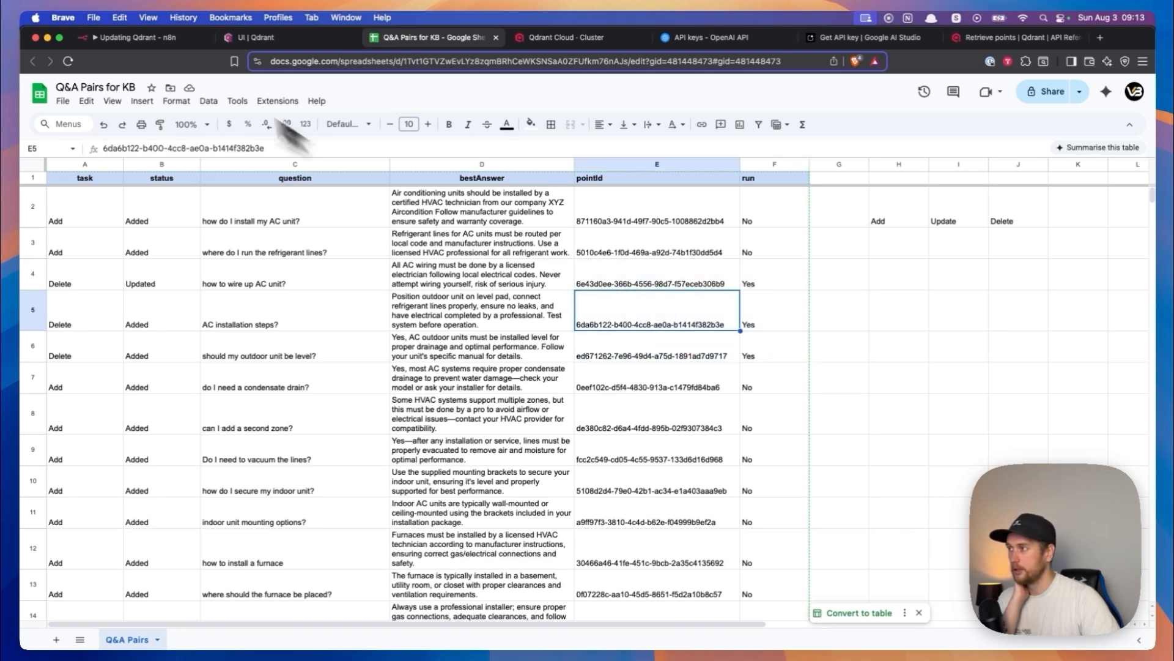
- Execute the n8n workflow from the manual trigger and follow the run through the Delete branch to updateDelete
left_click(134, 37)
left_click_drag(369, 307, 582, 432)
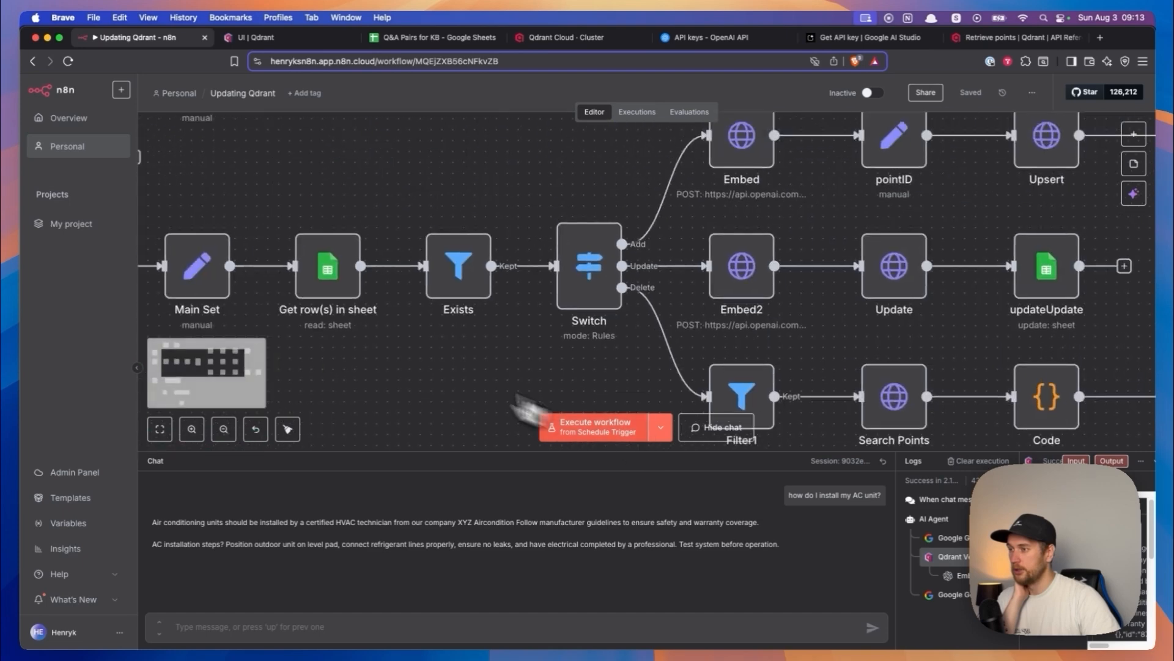
left_click_drag(449, 356, 807, 306)
left_click(351, 211)
left_click_drag(665, 307, 485, 274)
scroll(485, 273, "down", 5)
left_click_drag(601, 288, 262, 279)
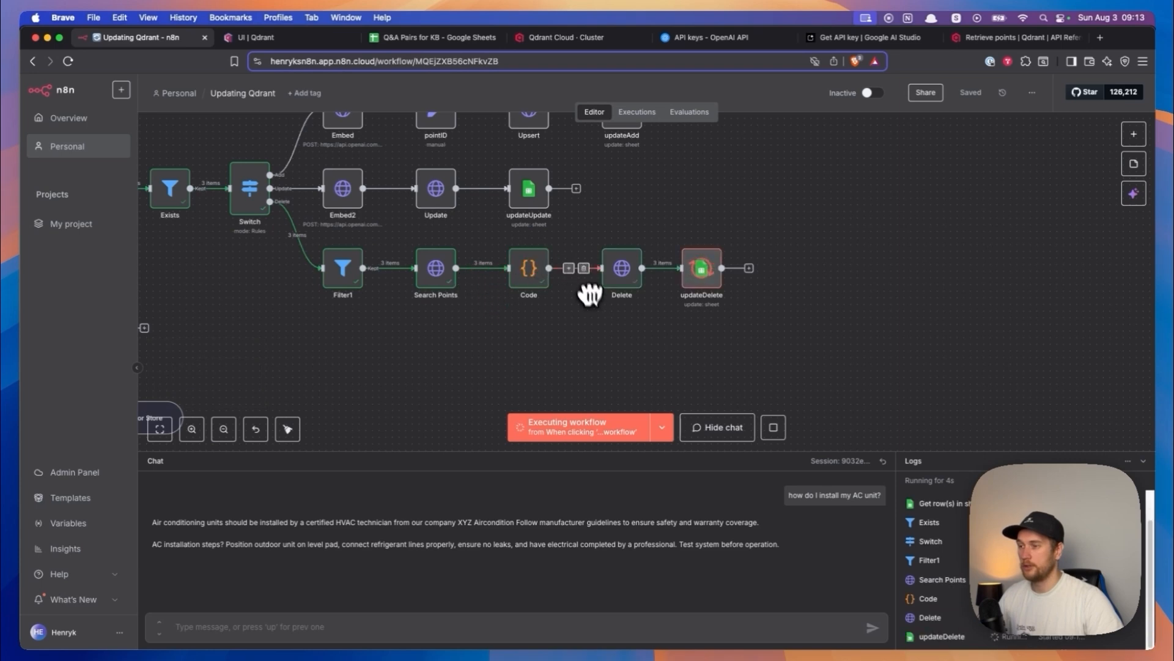
scroll(611, 315, "up", 1)
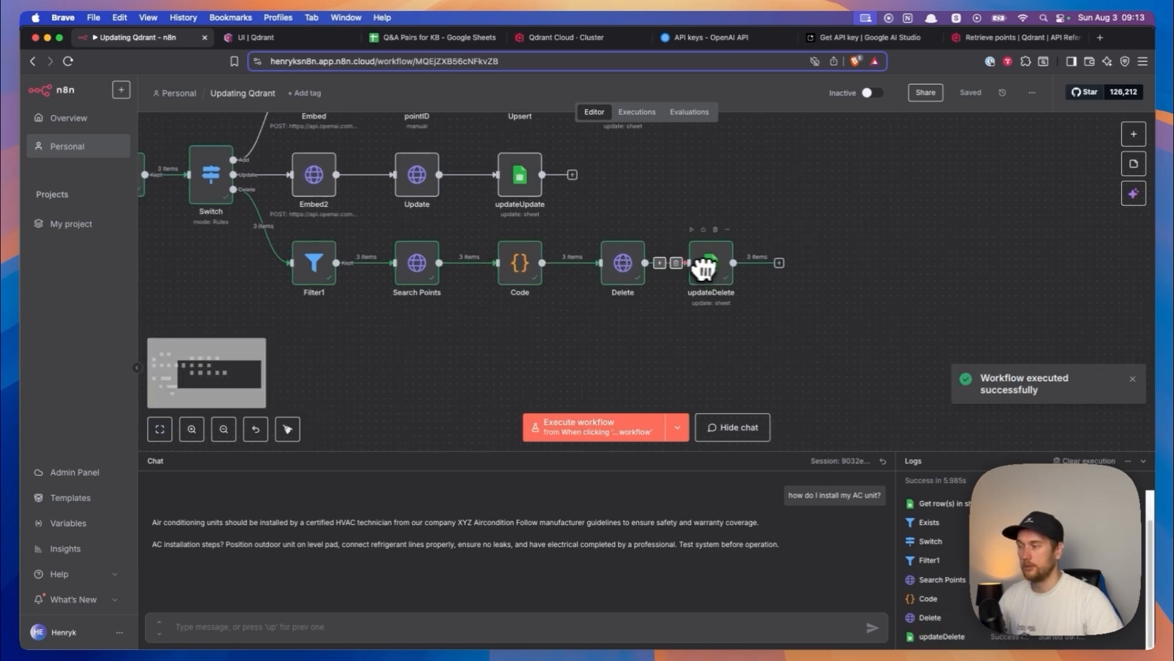
- Switch to the Q&A sheet and check the status, pointId and task cells of rows 4 to 6
left_click(428, 42)
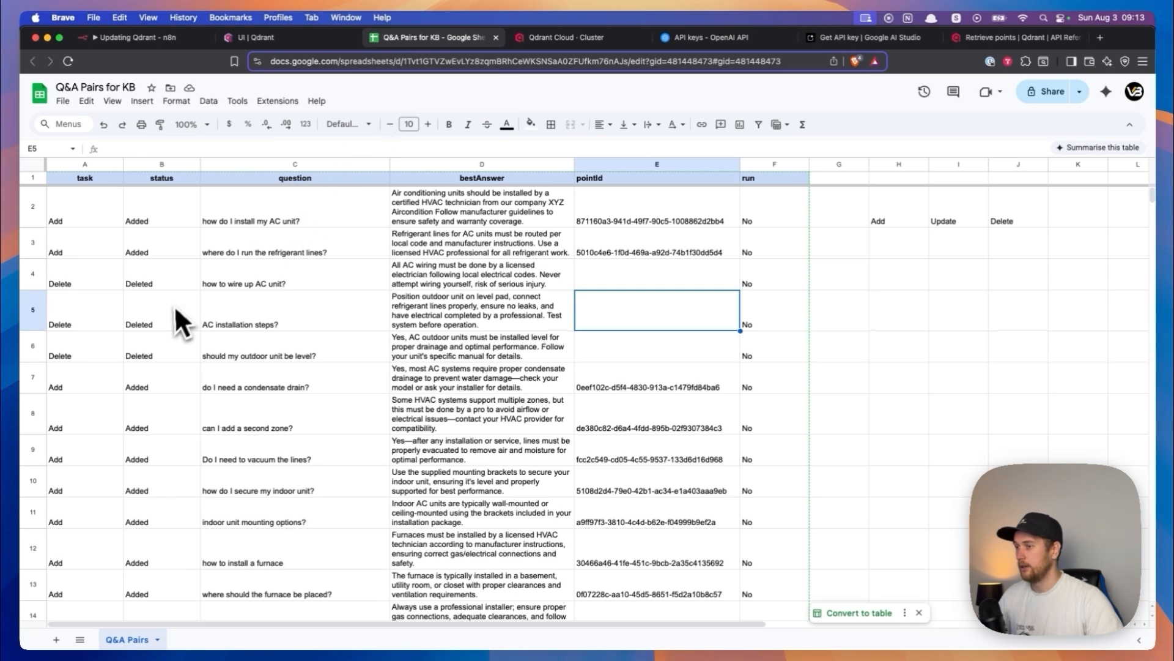
left_click_drag(623, 278, 619, 350)
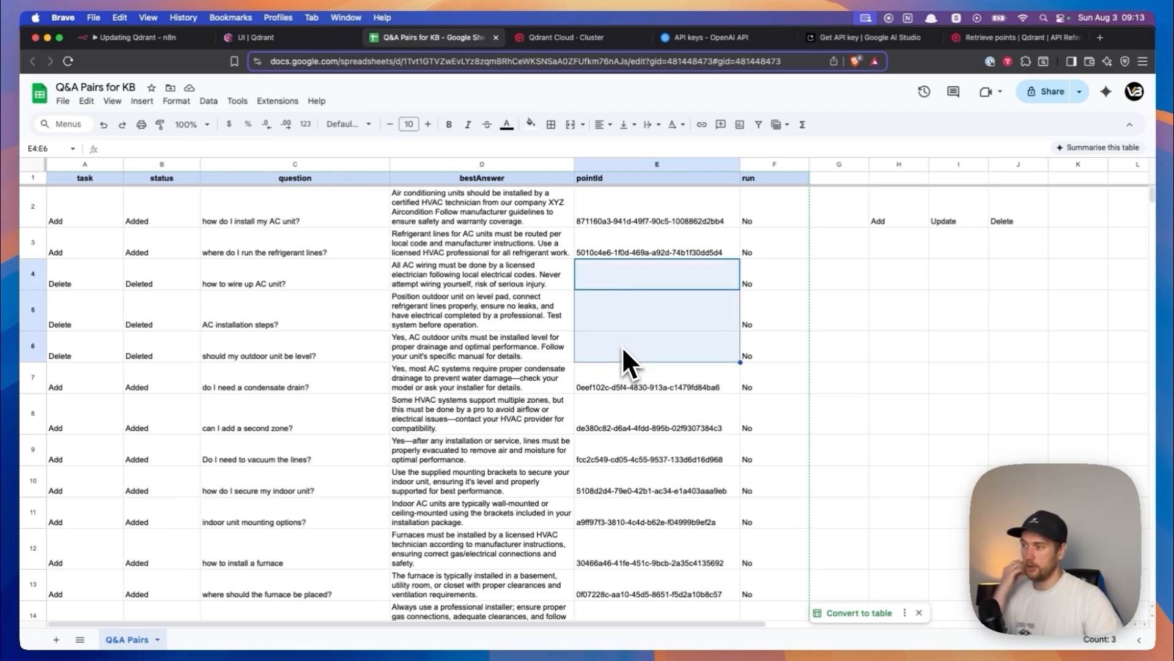
left_click_drag(77, 285, 84, 352)
- Set the task of rows 4, 5 and 6 to Add
left_click(85, 274)
type("Add")
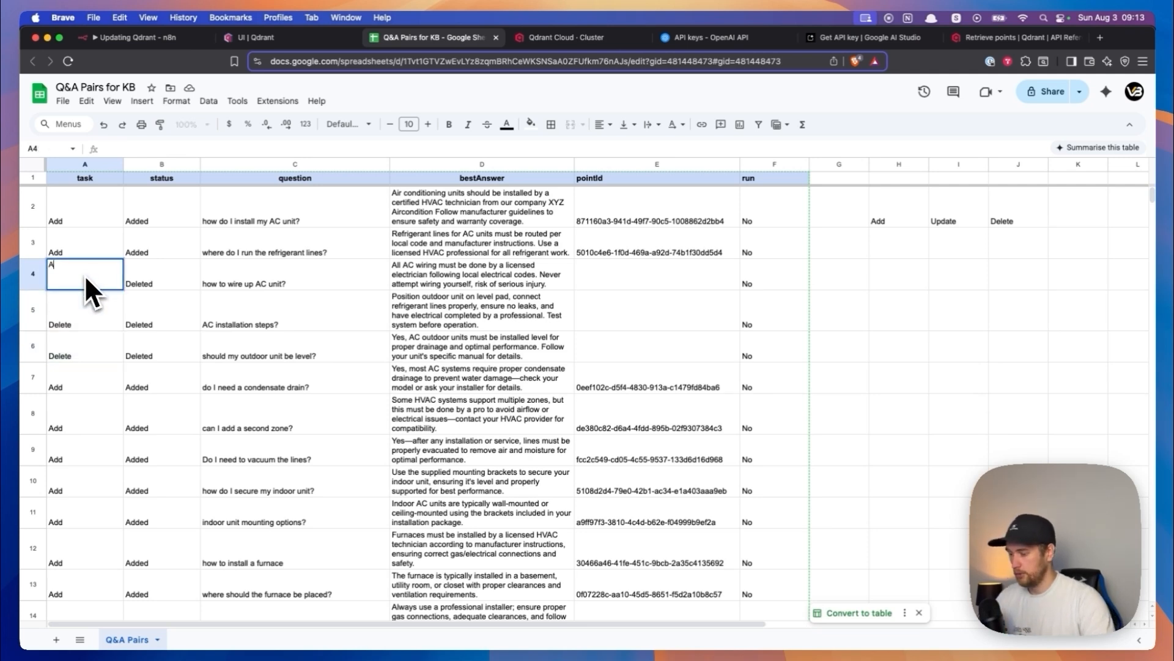
key("Return")
type("Add")
key("Return")
type("Add")
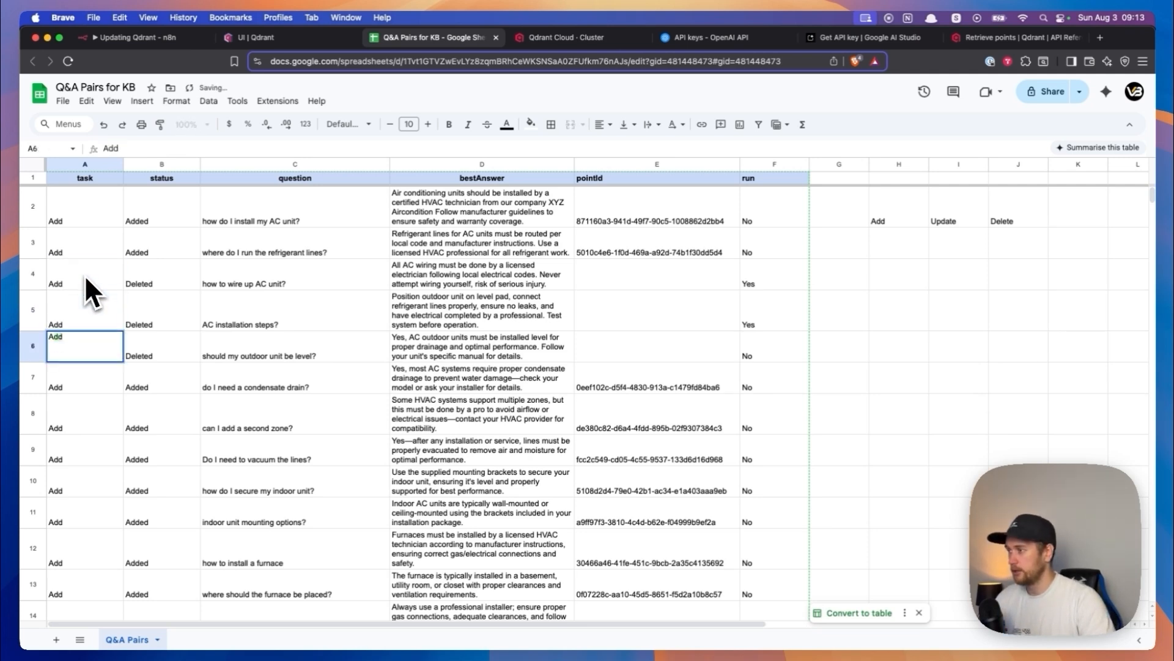
key("Return")
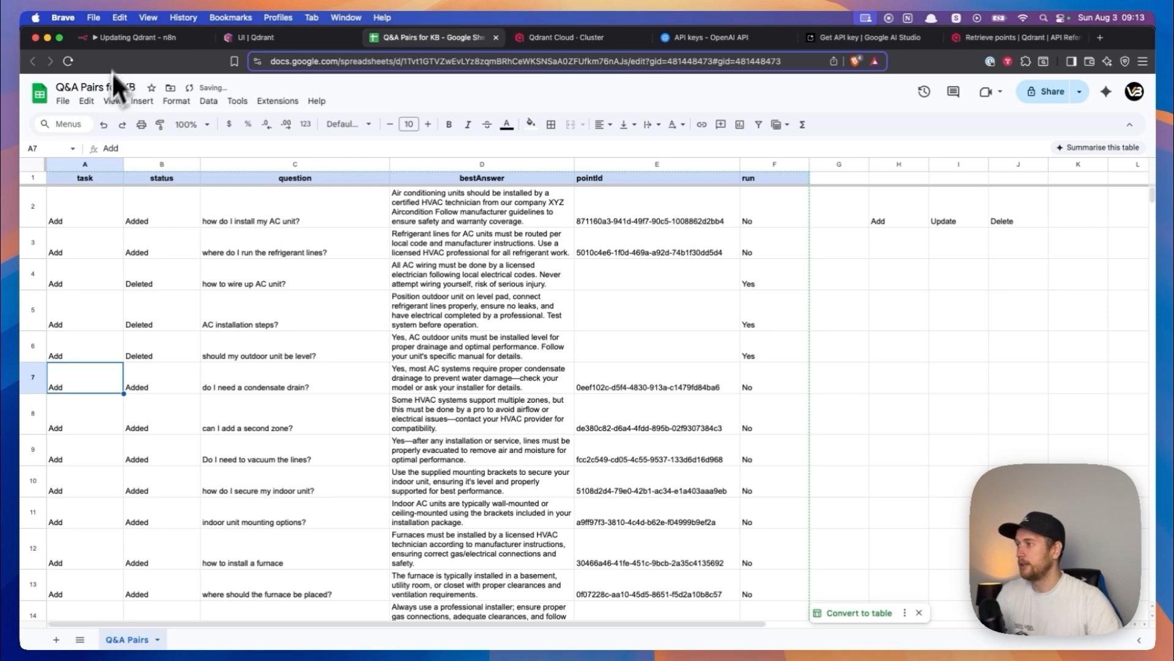
- Switch to n8n, execute the workflow from the manual trigger again and follow the run through the Add branch
left_click(122, 38)
left_click(567, 422)
left_click_drag(412, 338, 491, 425)
left_click_drag(228, 163, 542, 169)
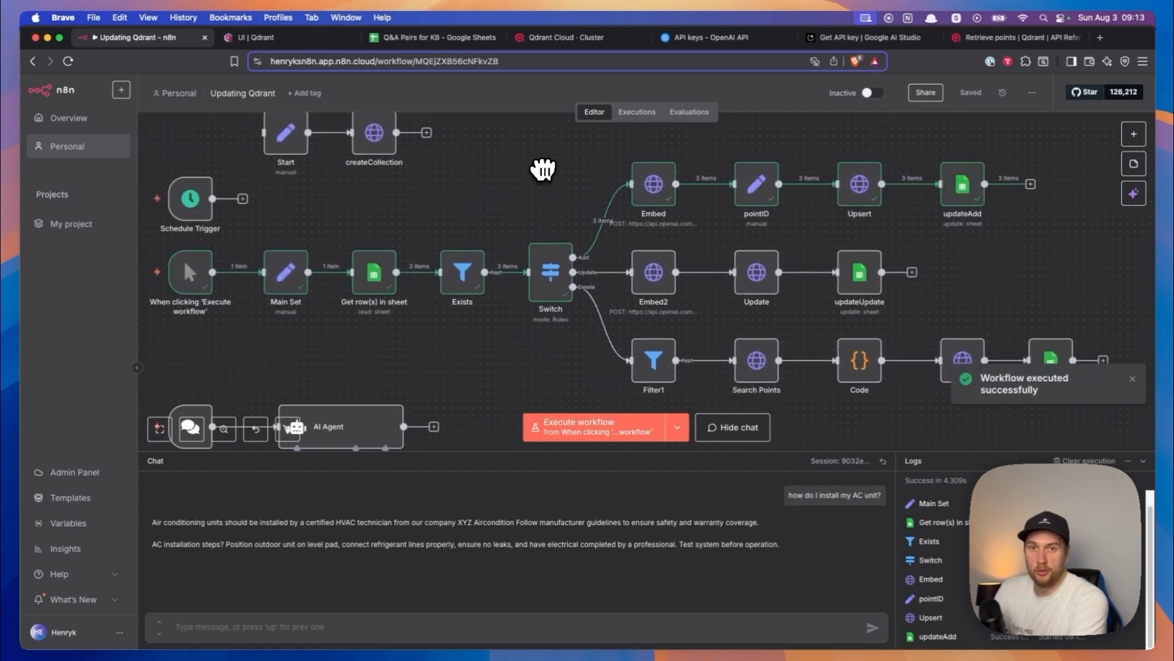